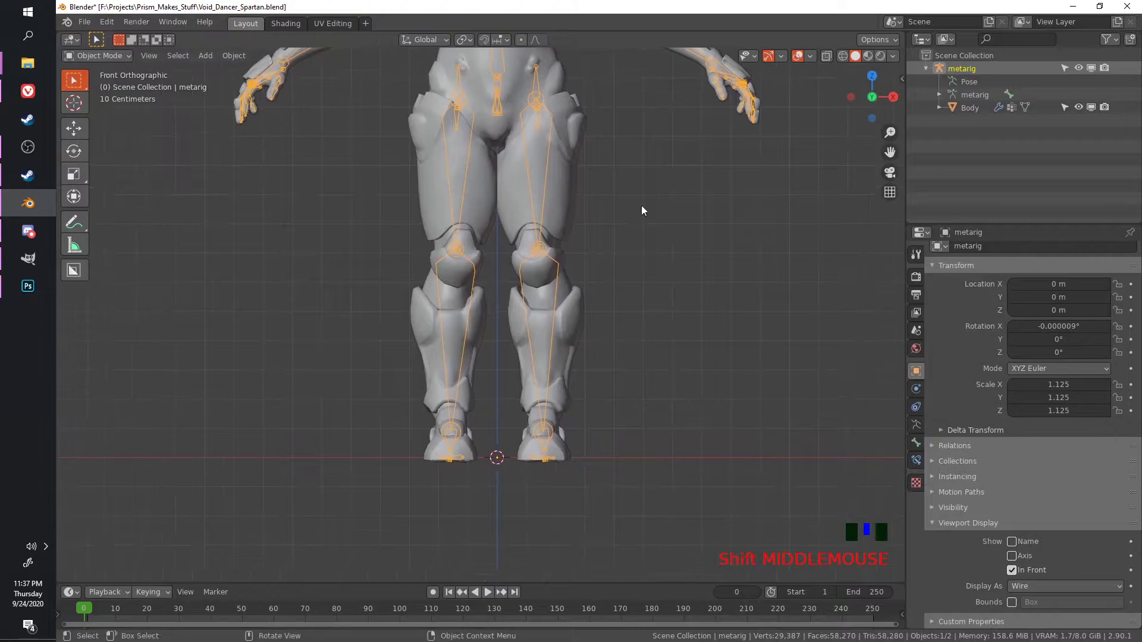
Examine how the character's feet and foot bones sit against the ground line in front and right side views.
{"action": "middle_click_drag", "start_coordinate": [668, 284], "coordinate": [636, 305]}
{"action": "scroll", "coordinate": [824, 213], "scroll_direction": "up", "scroll_amount": 4}
{"action": "middle_click_drag", "start_coordinate": [640, 218], "coordinate": [604, 393], "text": "shift"}
{"action": "scroll", "coordinate": [601, 322], "scroll_direction": "up", "scroll_amount": 4}
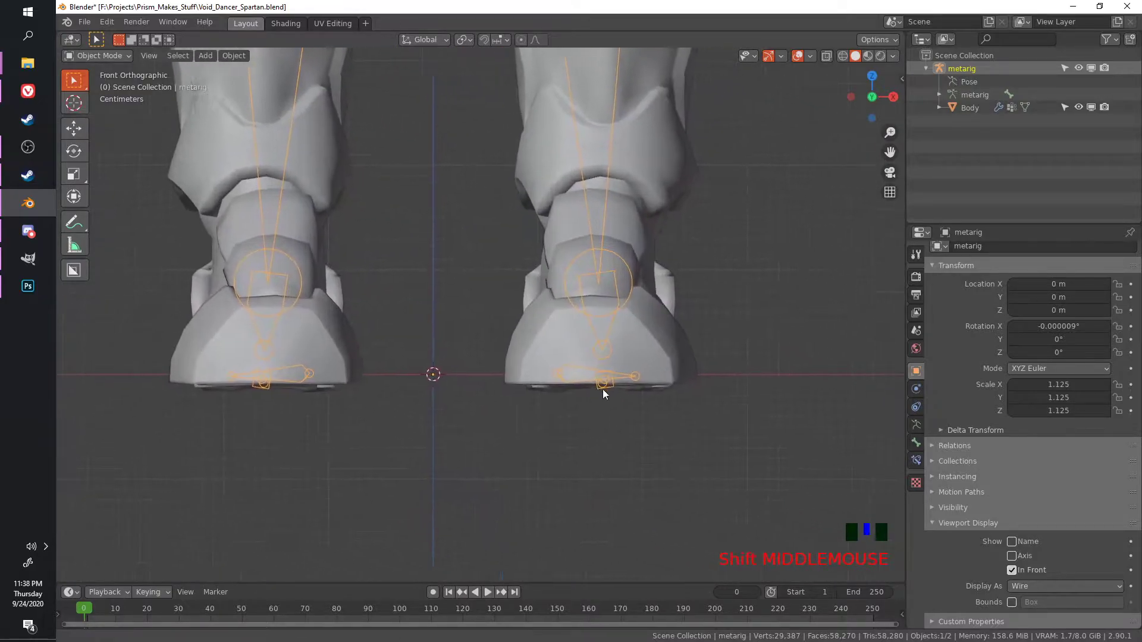
{"action": "scroll", "coordinate": [605, 389], "scroll_direction": "up", "scroll_amount": 3}
{"action": "middle_click_drag", "start_coordinate": [680, 415], "coordinate": [543, 385], "text": "shift"}
{"action": "scroll", "coordinate": [626, 387], "scroll_direction": "up", "scroll_amount": 1}
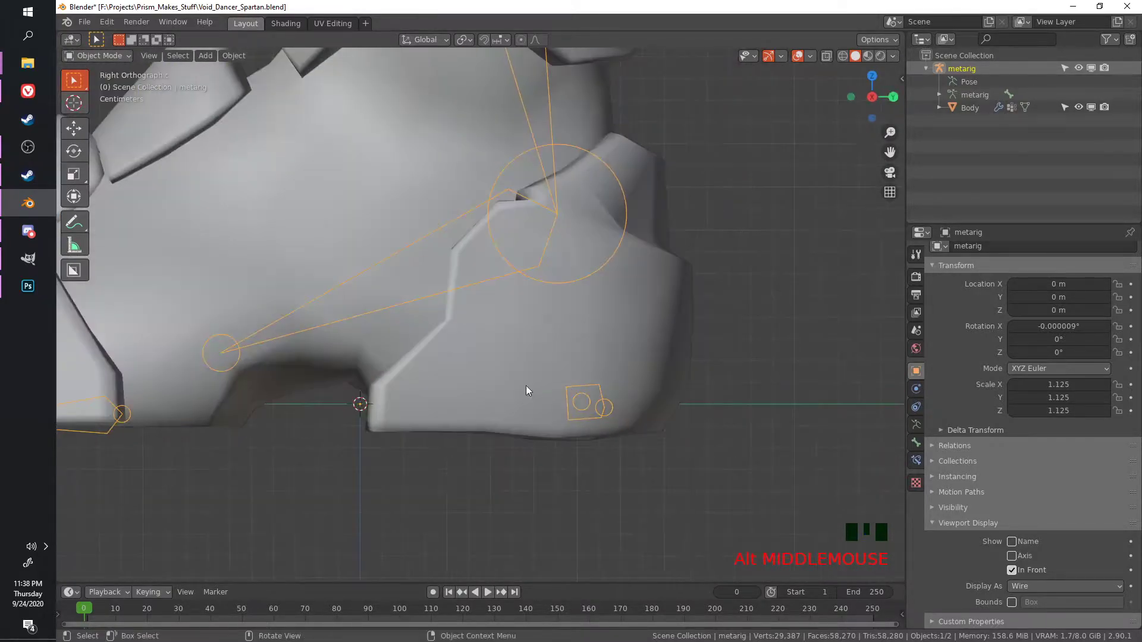
{"action": "scroll", "coordinate": [543, 385], "scroll_direction": "down", "scroll_amount": 6}
{"action": "middle_click_drag", "start_coordinate": [547, 289], "coordinate": [499, 328], "text": "alt"}
{"action": "scroll", "coordinate": [430, 340], "scroll_direction": "up", "scroll_amount": 1}
{"action": "middle_click_drag", "start_coordinate": [500, 328], "coordinate": [493, 387], "text": "alt"}
{"action": "scroll", "coordinate": [481, 325], "scroll_direction": "up", "scroll_amount": 4}
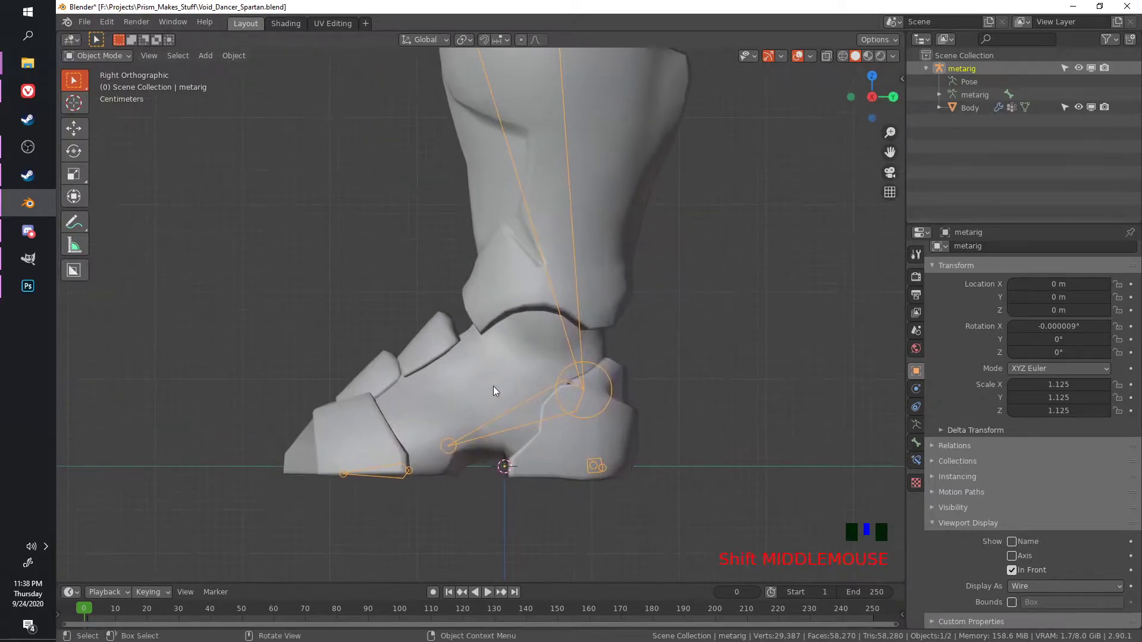
{"action": "middle_click_drag", "start_coordinate": [554, 352], "coordinate": [694, 339], "text": "shift"}
In Pose Mode, select all metarig bones and raise them about 0.009 m along global Z to bring the soles to the ground line.
{"action": "key", "text": "ctrl+Tab"}
{"action": "middle_click_drag", "start_coordinate": [554, 287], "coordinate": [640, 319], "text": "shift"}
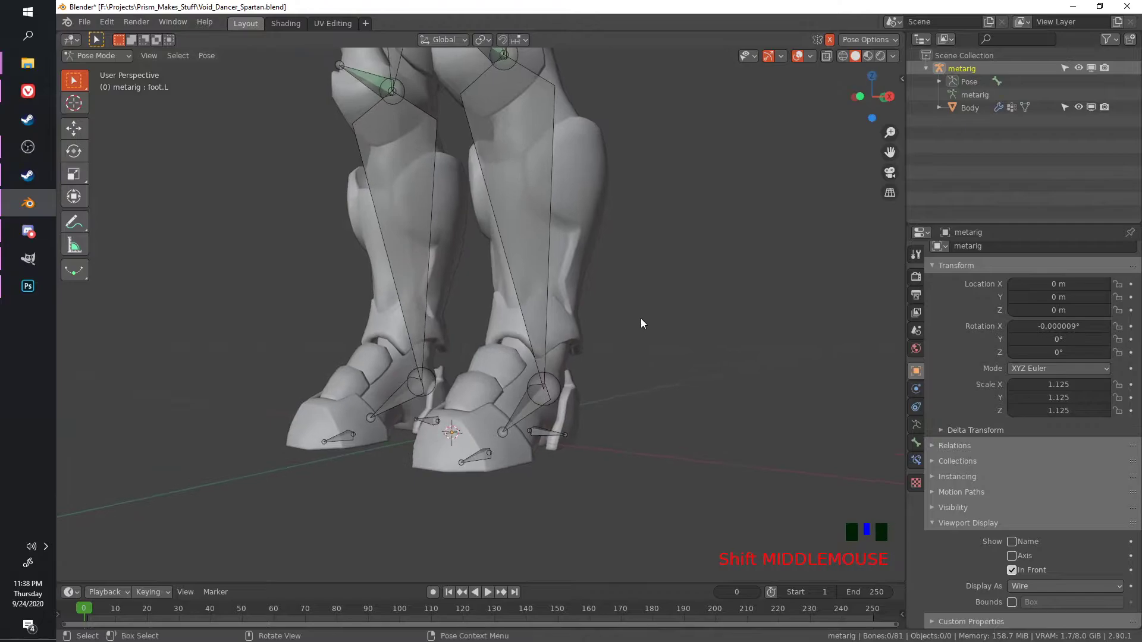
{"action": "key", "text": "a"}
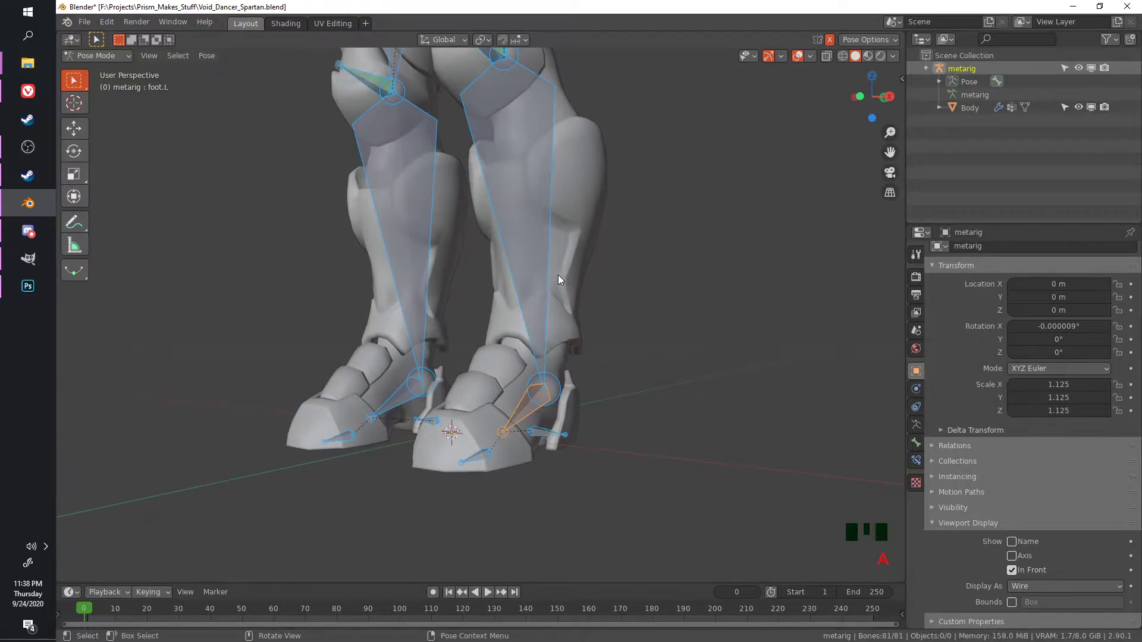
{"action": "key", "text": "n"}
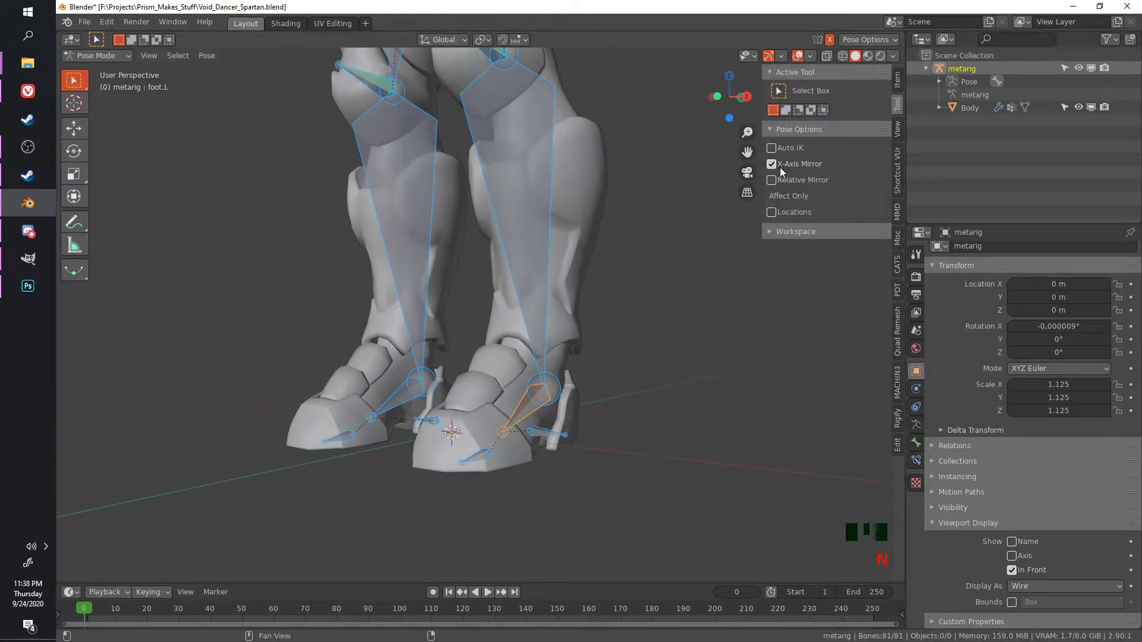
{"action": "middle_click_drag", "start_coordinate": [517, 327], "coordinate": [416, 392], "text": "alt"}
{"action": "middle_click_drag", "start_coordinate": [397, 399], "coordinate": [418, 383], "text": "shift"}
{"action": "scroll", "coordinate": [529, 340], "scroll_direction": "up", "scroll_amount": 3}
{"action": "middle_click_drag", "start_coordinate": [529, 341], "coordinate": [508, 327], "text": "alt"}
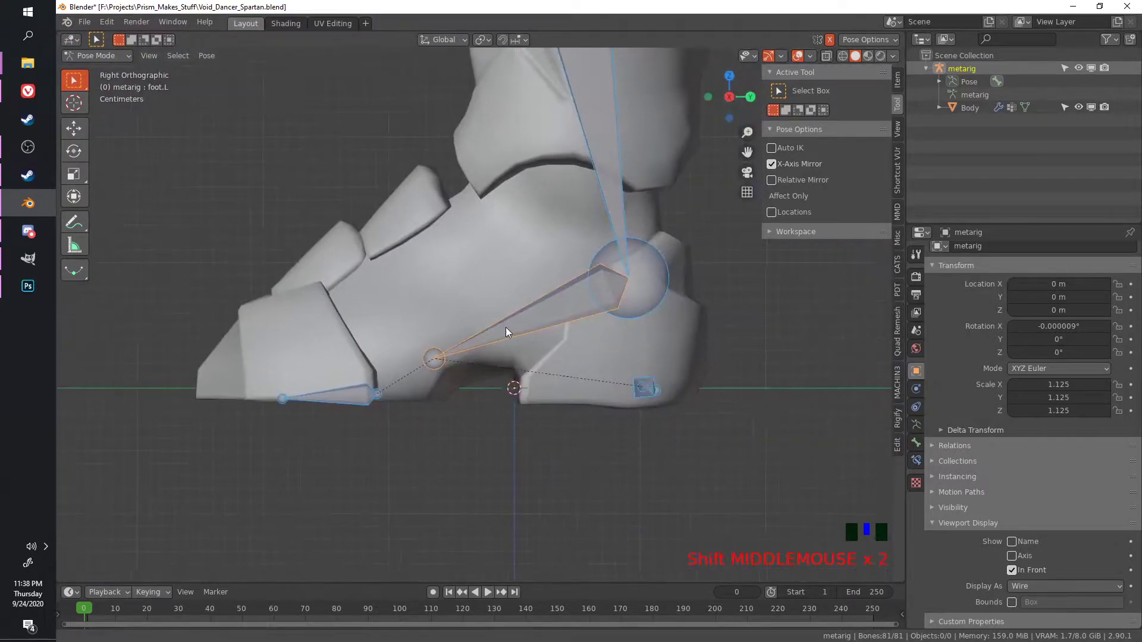
{"action": "scroll", "coordinate": [561, 361], "scroll_direction": "up", "scroll_amount": 2}
{"action": "scroll", "coordinate": [562, 360], "scroll_direction": "up", "scroll_amount": 2}
{"action": "middle_click_drag", "start_coordinate": [562, 361], "coordinate": [477, 328], "text": "shift"}
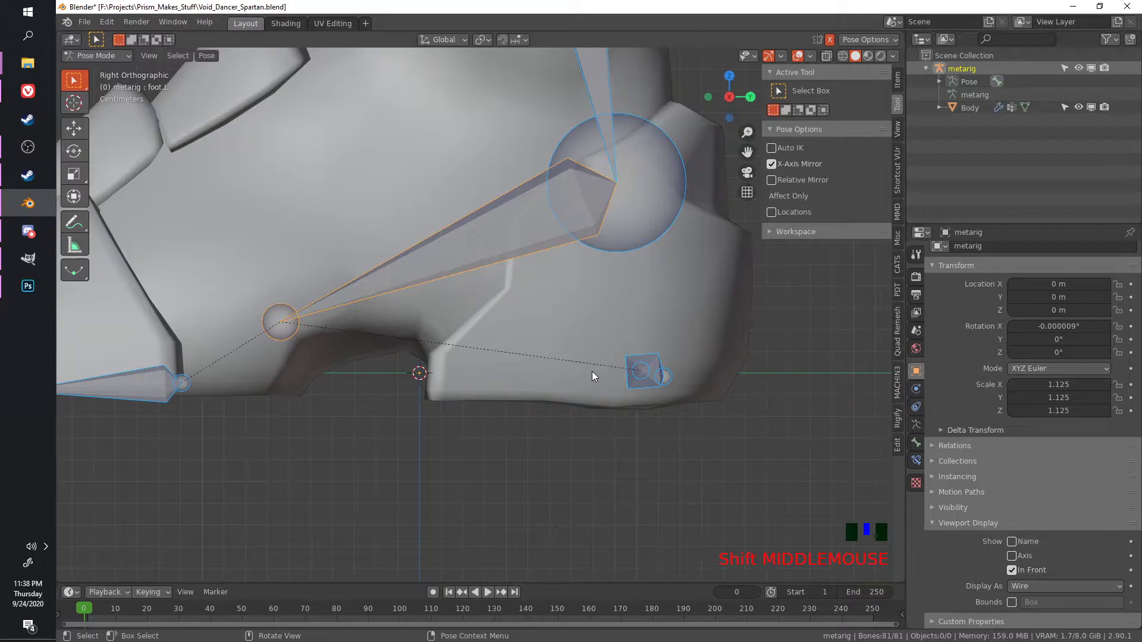
{"action": "key", "text": "g"}
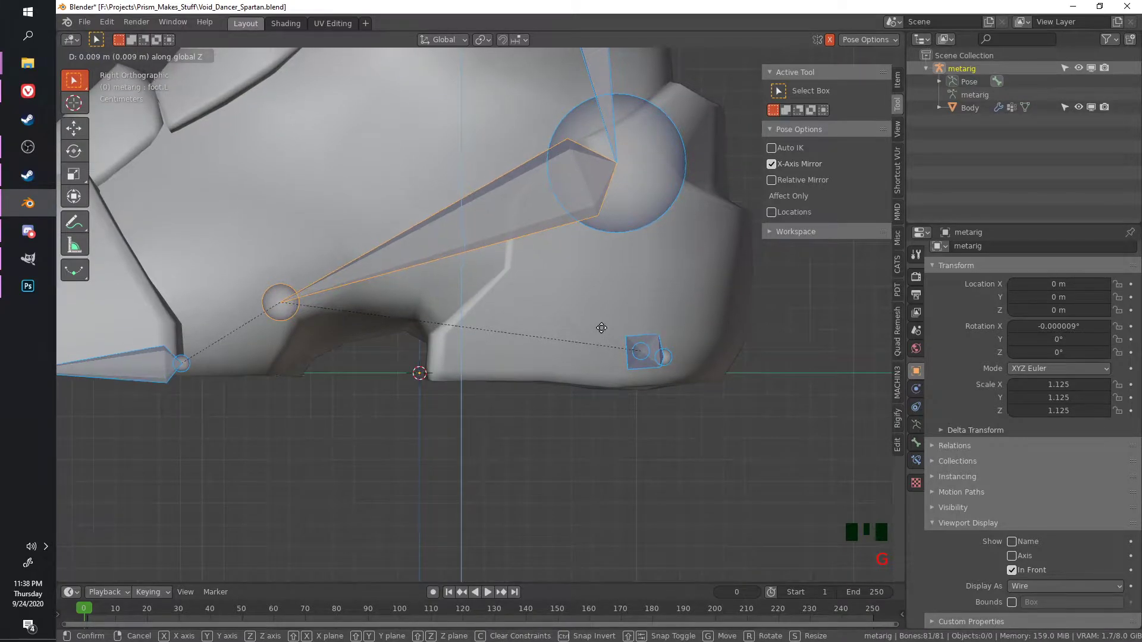
{"action": "left_click", "coordinate": [538, 338]}
Rotate the left foot bone by about -1 degree in the right side view, with X-Axis Mirror on, to level the sole.
{"action": "scroll", "coordinate": [538, 338], "scroll_direction": "down", "scroll_amount": 2}
{"action": "scroll", "coordinate": [476, 325], "scroll_direction": "up", "scroll_amount": 1, "text": "shift"}
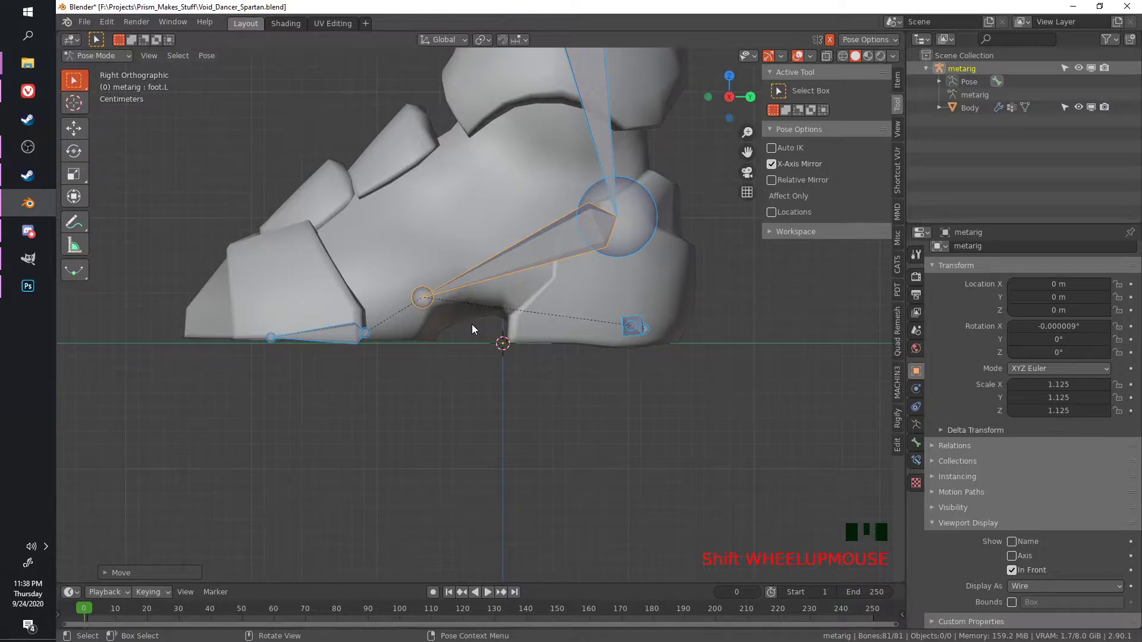
{"action": "scroll", "coordinate": [394, 405], "scroll_direction": "up", "scroll_amount": 3}
{"action": "left_click", "coordinate": [540, 231]}
{"action": "scroll", "coordinate": [542, 231], "scroll_direction": "down", "scroll_amount": 3}
{"action": "scroll", "coordinate": [547, 237], "scroll_direction": "down", "scroll_amount": 1, "text": "shift"}
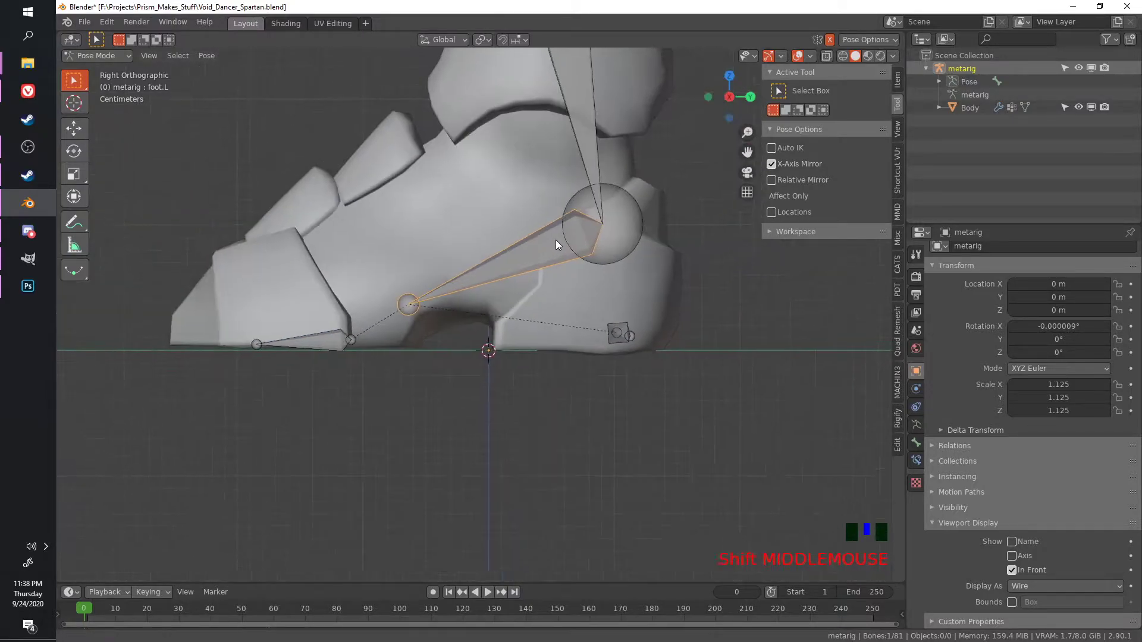
{"action": "key", "text": "r"}
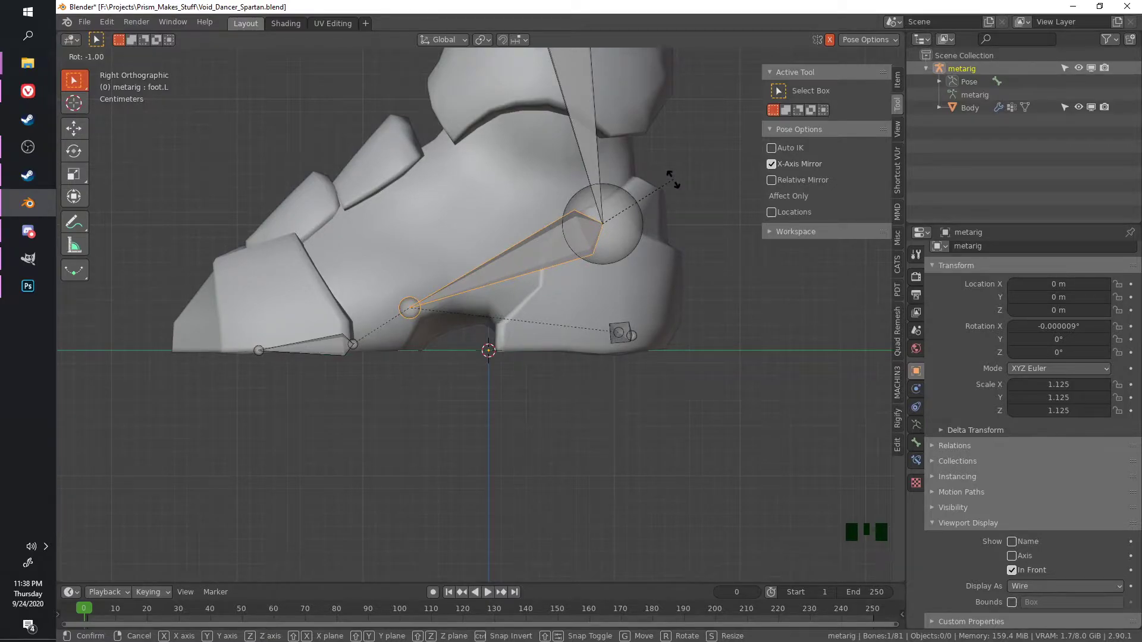
{"action": "left_click", "coordinate": [669, 184]}
Return to Object Mode, select the Body mesh and apply its Armature modifier.
{"action": "scroll", "coordinate": [485, 276], "scroll_direction": "down", "scroll_amount": 2}
{"action": "key", "text": "ctrl+Tab"}
{"action": "middle_click_drag", "start_coordinate": [483, 270], "coordinate": [543, 232]}
{"action": "scroll", "coordinate": [543, 179], "scroll_direction": "down", "scroll_amount": 2}
{"action": "middle_click_drag", "start_coordinate": [542, 128], "coordinate": [512, 260], "text": "shift"}
{"action": "scroll", "coordinate": [512, 260], "scroll_direction": "down", "scroll_amount": 2}
{"action": "left_click", "coordinate": [512, 259]}
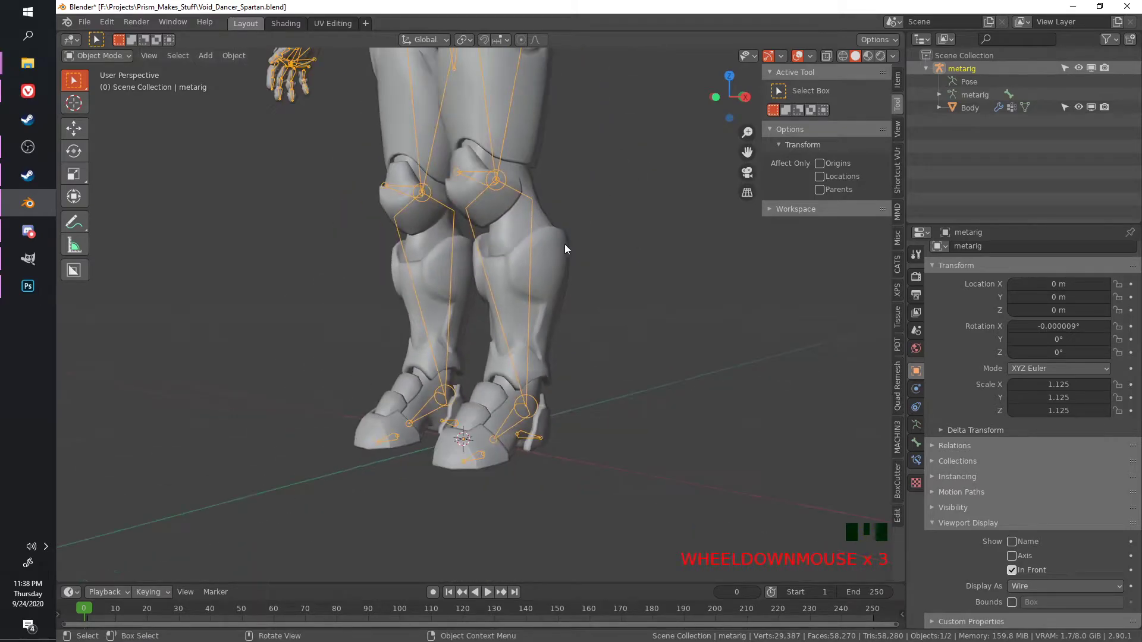
{"action": "key", "text": "ctrl+a"}
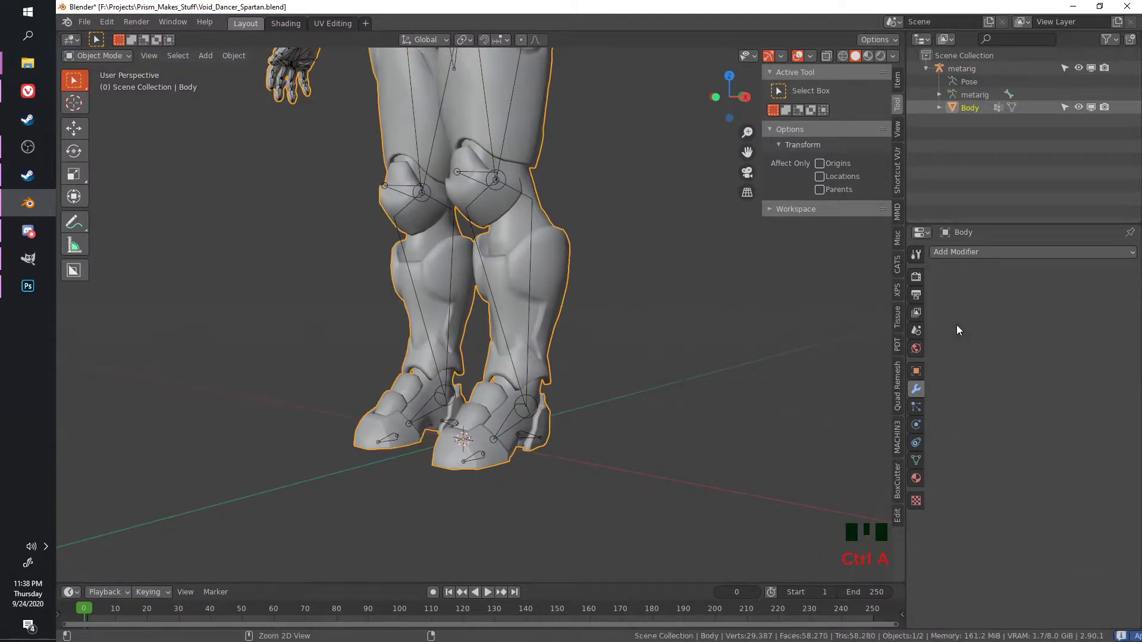
Select all metarig bones in Pose Mode and apply the current pose as the rest pose.
{"action": "left_click", "coordinate": [530, 250]}
{"action": "key", "text": "ctrl+Tab"}
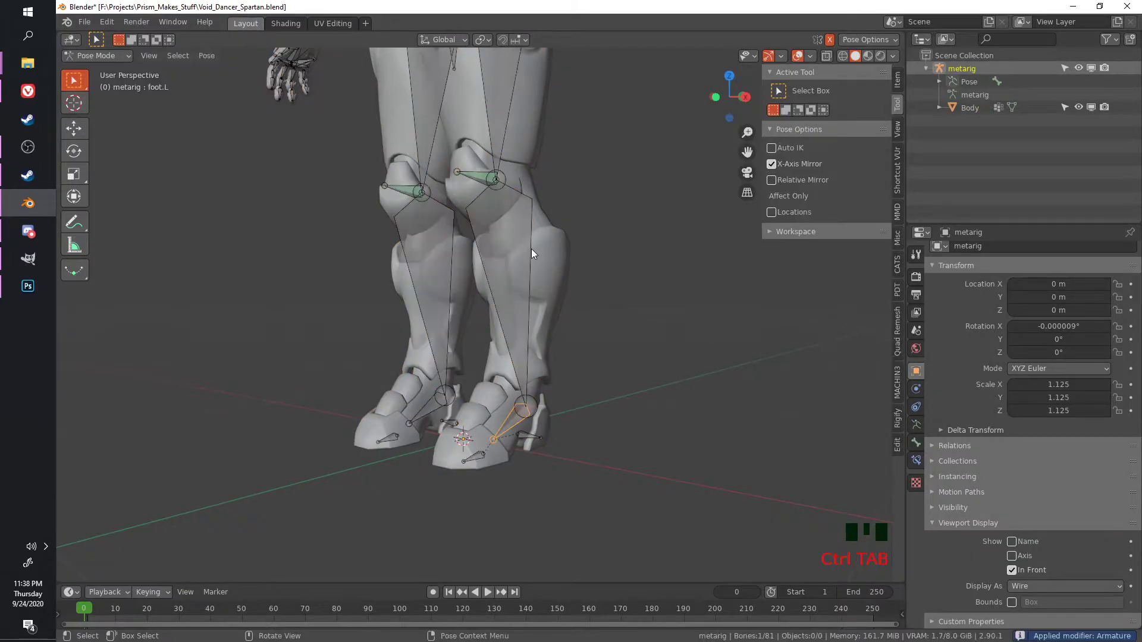
{"action": "key", "text": "a"}
{"action": "scroll", "coordinate": [530, 248], "scroll_direction": "down", "scroll_amount": 5}
{"action": "middle_click_drag", "start_coordinate": [516, 180], "coordinate": [518, 240], "text": "shift"}
{"action": "key", "text": "ctrl+a"}
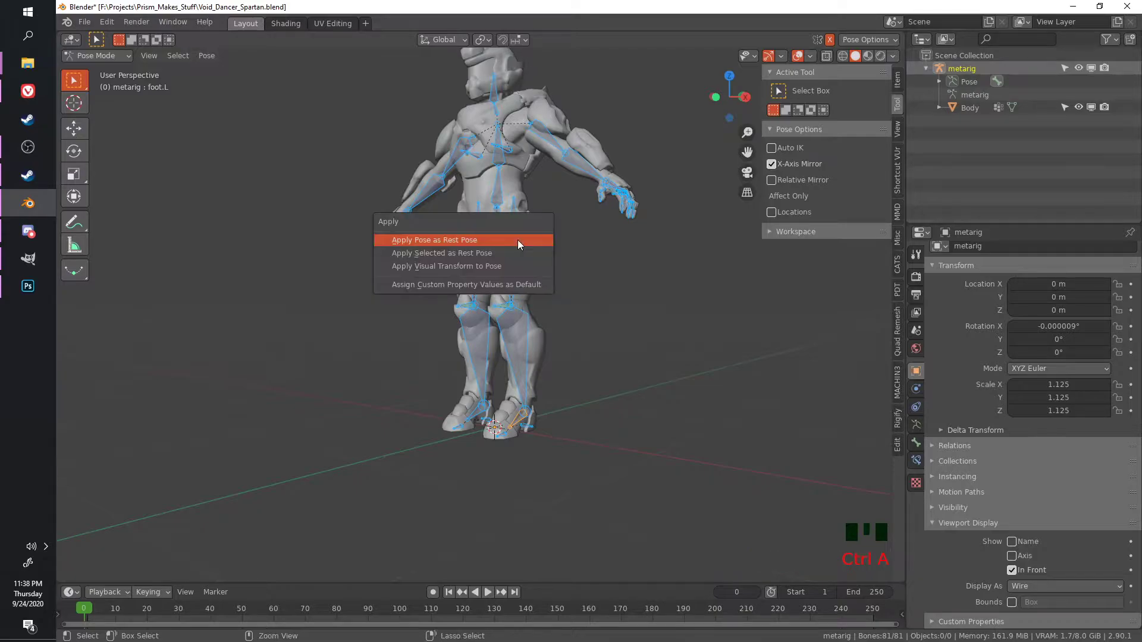
{"action": "left_click", "coordinate": [518, 240]}
{"action": "scroll", "coordinate": [606, 359], "scroll_direction": "up", "scroll_amount": 4}
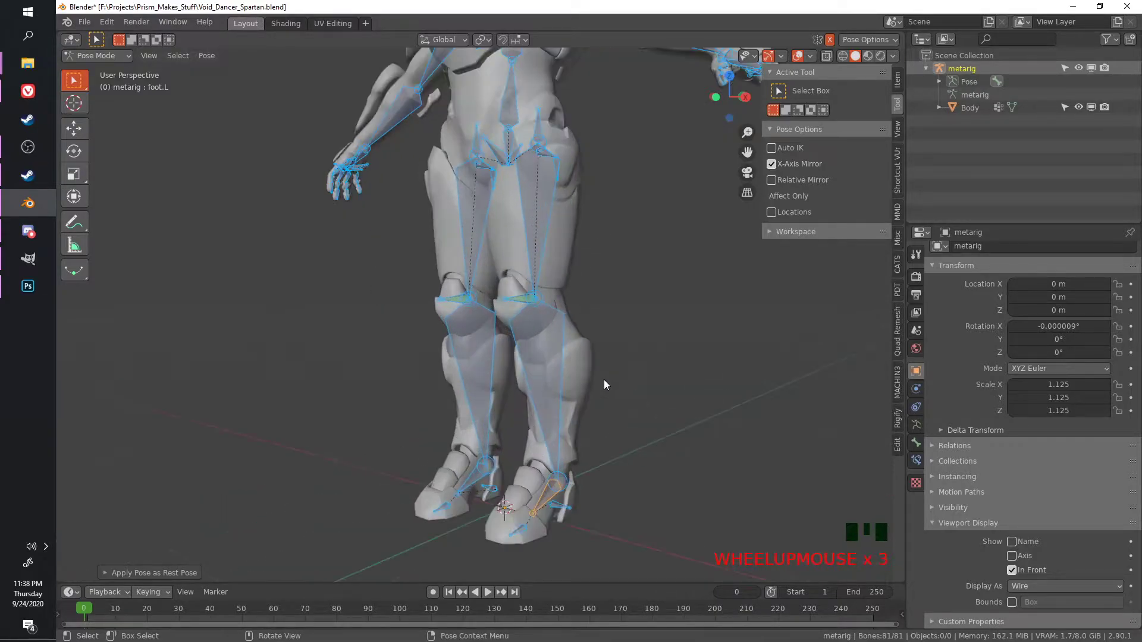
Back in Object Mode, add a new Armature modifier to the Body mesh with metarig as its object.
{"action": "key", "text": "ctrl+Tab"}
{"action": "left_click", "coordinate": [596, 378]}
{"action": "left_click", "coordinate": [1041, 261]}
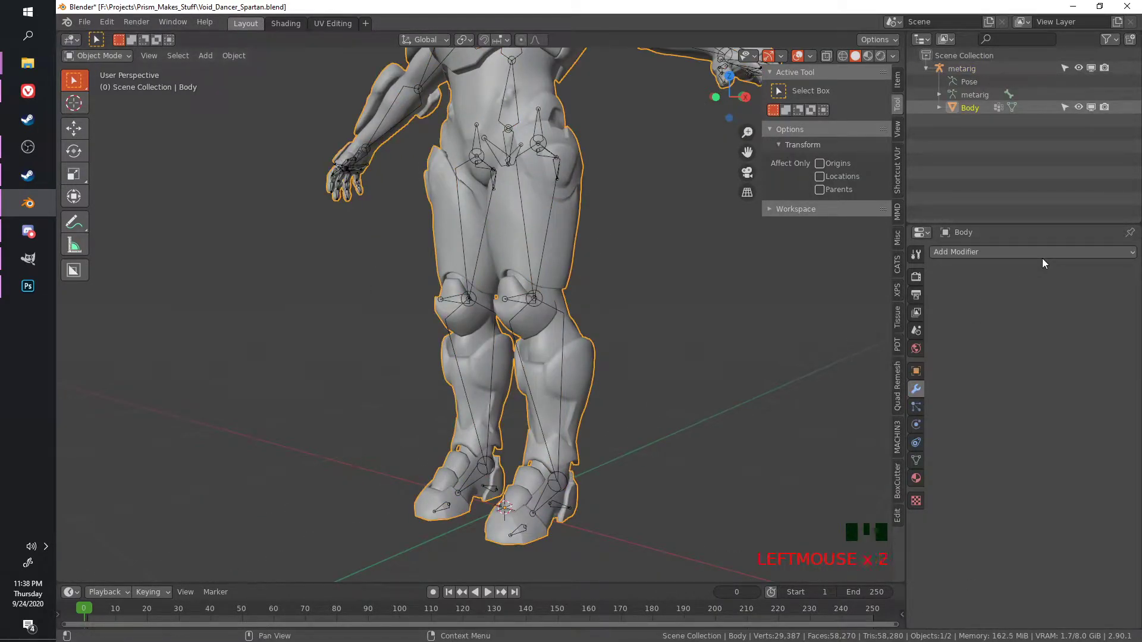
{"action": "left_click", "coordinate": [957, 281]}
{"action": "left_click", "coordinate": [1047, 292]}
{"action": "left_click", "coordinate": [1035, 311]}
{"action": "scroll", "coordinate": [656, 413], "scroll_direction": "down", "scroll_amount": 2}
{"action": "middle_click_drag", "start_coordinate": [656, 413], "coordinate": [535, 297], "text": "alt"}
{"action": "middle_click_drag", "start_coordinate": [509, 187], "coordinate": [464, 234]}
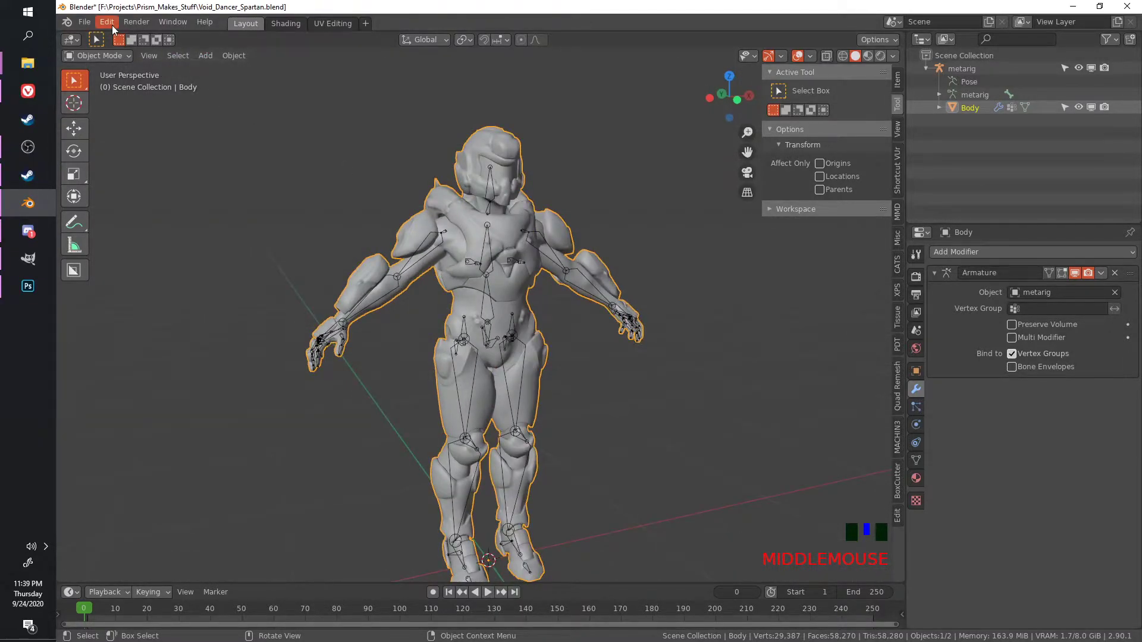
Start an FBX export in the Prism_Makes_Stuff folder and shrink the file window to uncover the model.
{"action": "left_click", "coordinate": [84, 21]}
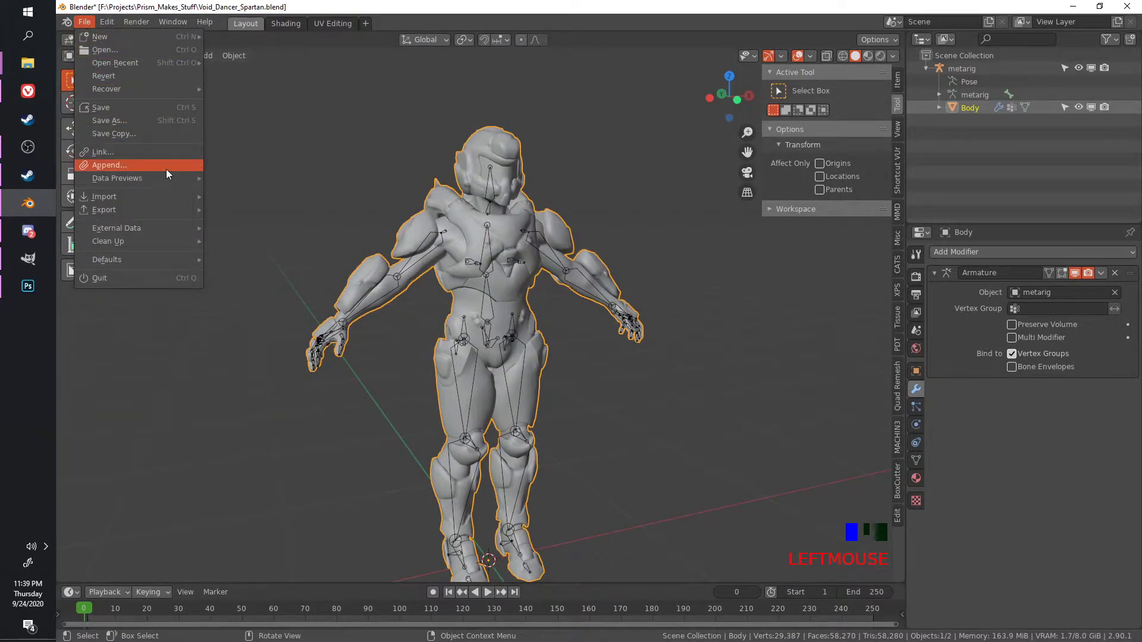
{"action": "mouse_move", "coordinate": [158, 210]}
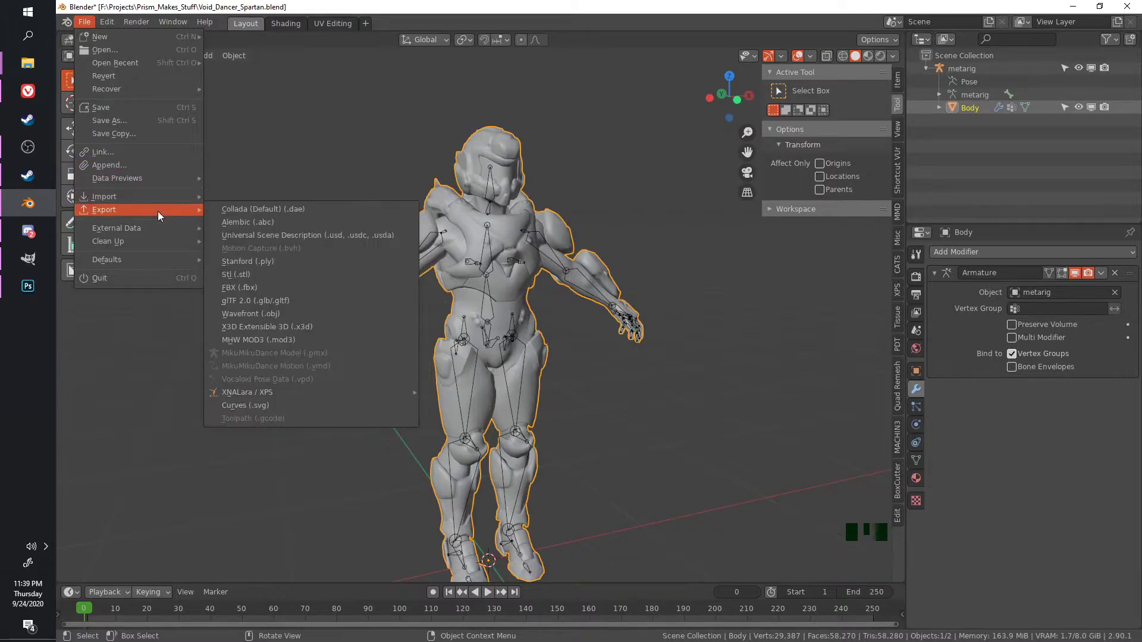
{"action": "left_click", "coordinate": [347, 288]}
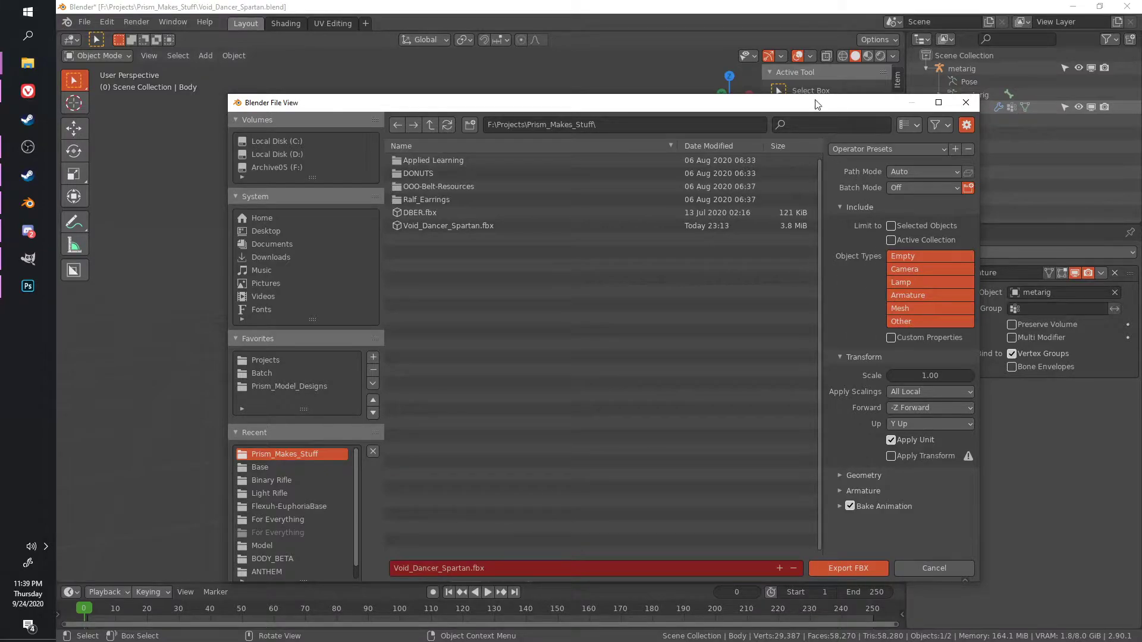
{"action": "left_click_drag", "start_coordinate": [228, 96], "coordinate": [458, 214]}
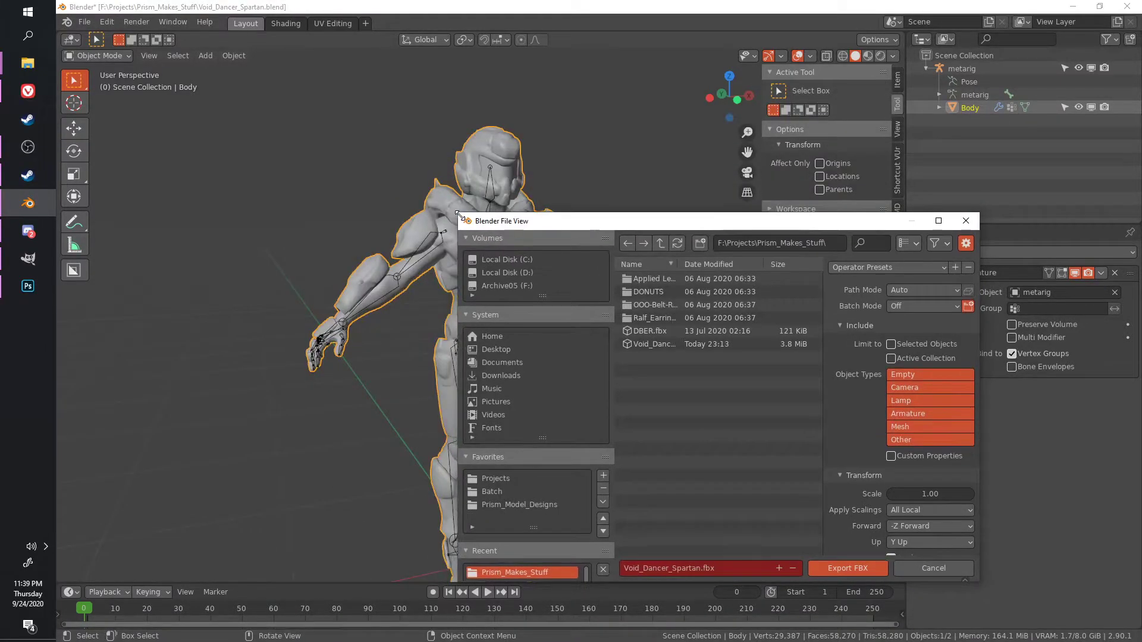
Add the metarig to the selection alongside Body and limit the FBX export to Selected Objects.
{"action": "left_click", "coordinate": [490, 183], "text": "shift"}
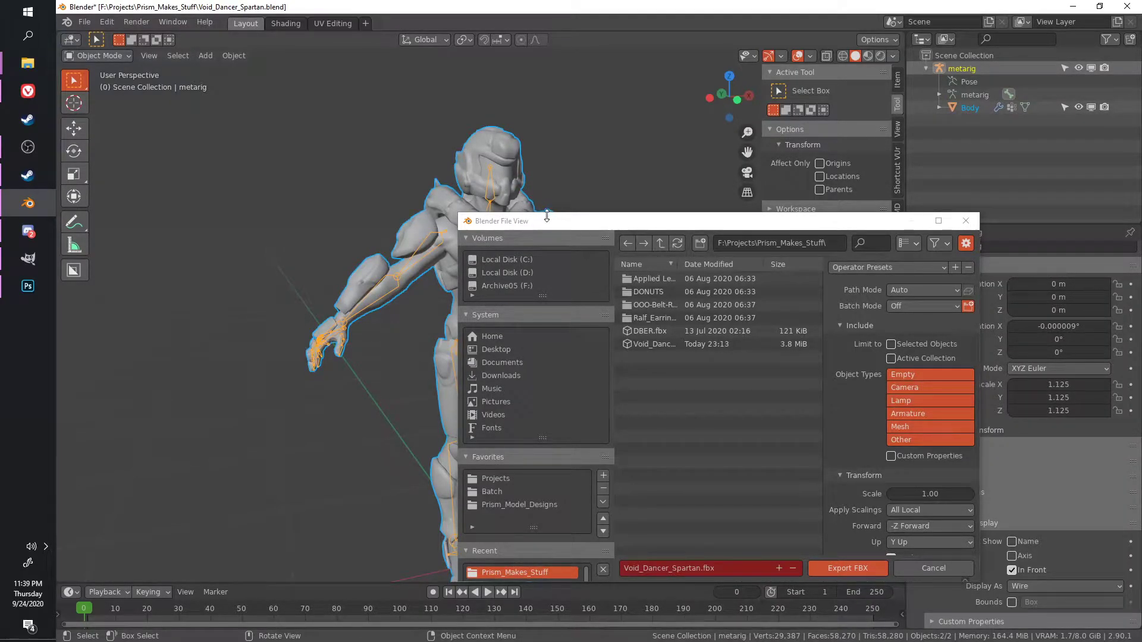
{"action": "left_click_drag", "start_coordinate": [550, 213], "coordinate": [557, 165]}
{"action": "left_click", "coordinate": [901, 290]}
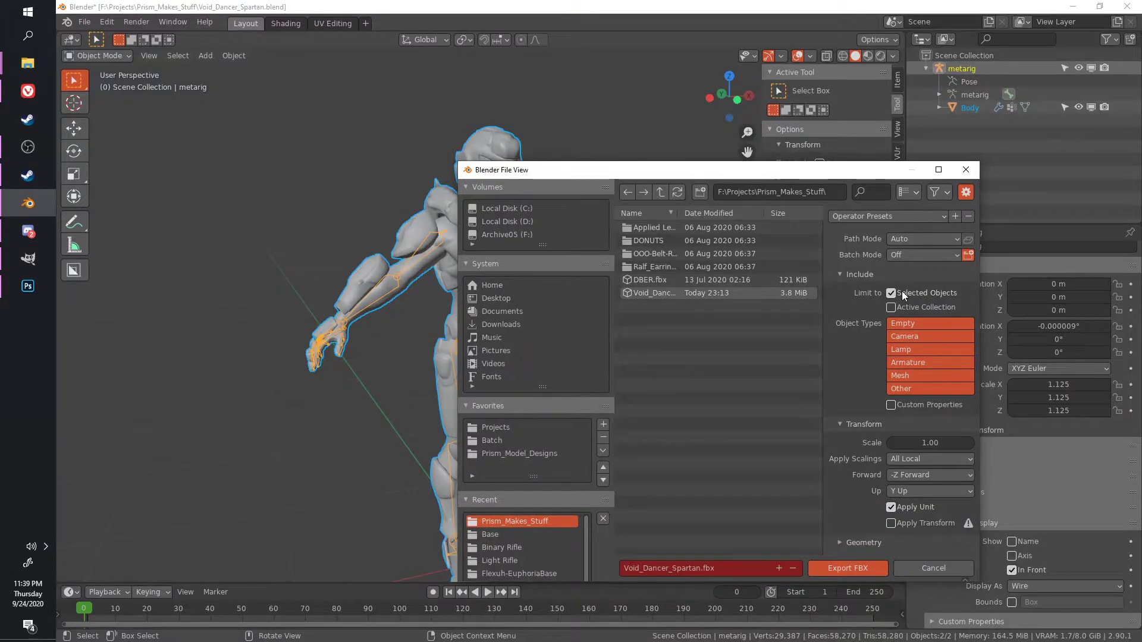
{"action": "scroll", "coordinate": [904, 365], "scroll_direction": "down", "scroll_amount": 1}
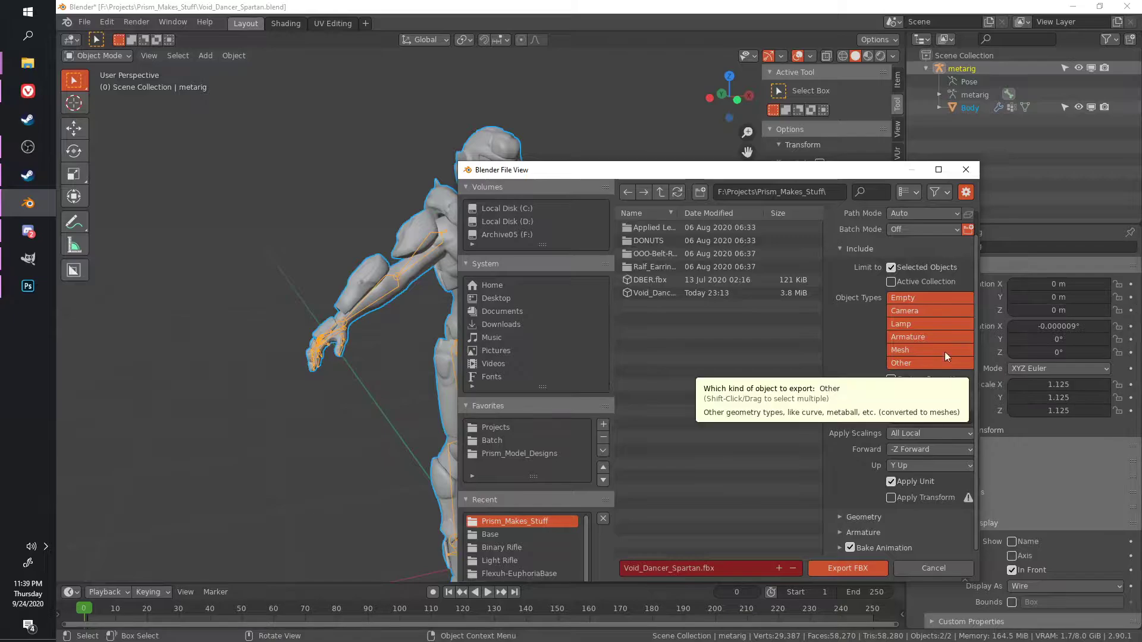
Expand the Geometry and Armature export settings and review their options.
{"action": "left_click", "coordinate": [28, 231]}
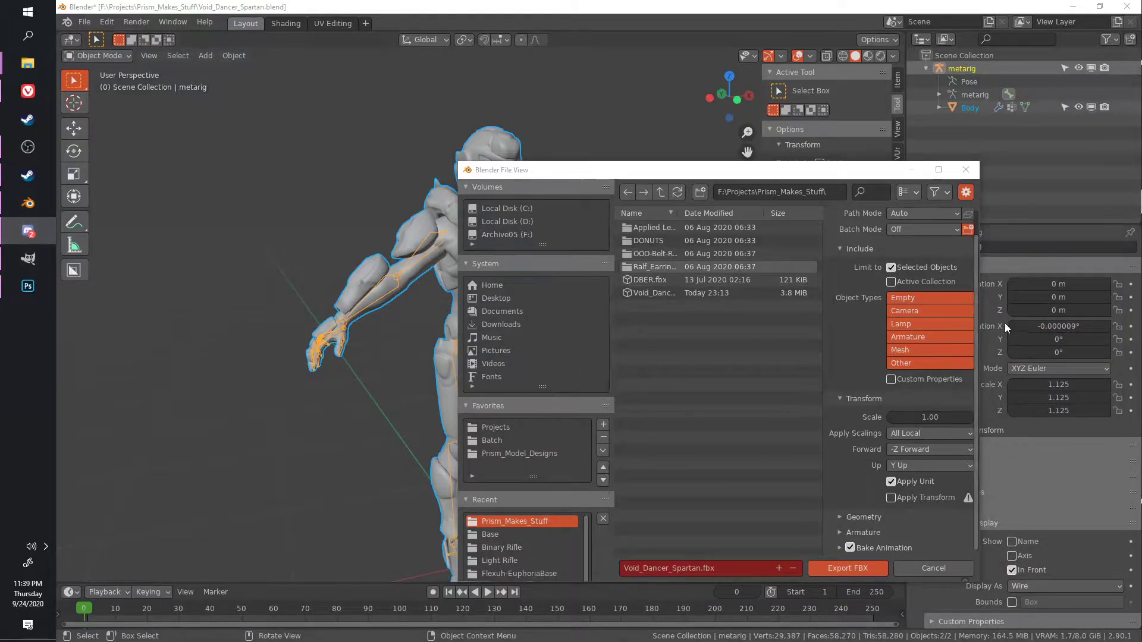
{"action": "left_click", "coordinate": [880, 512]}
{"action": "scroll", "coordinate": [880, 512], "scroll_direction": "down", "scroll_amount": 3}
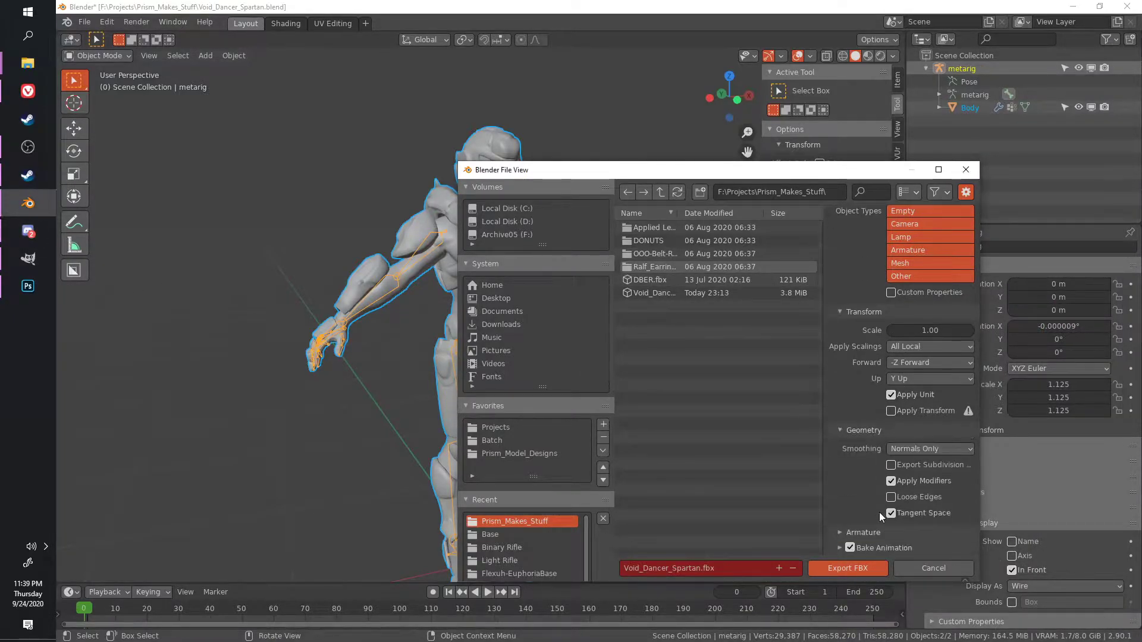
{"action": "left_click", "coordinate": [879, 530]}
{"action": "scroll", "coordinate": [879, 517], "scroll_direction": "down", "scroll_amount": 3}
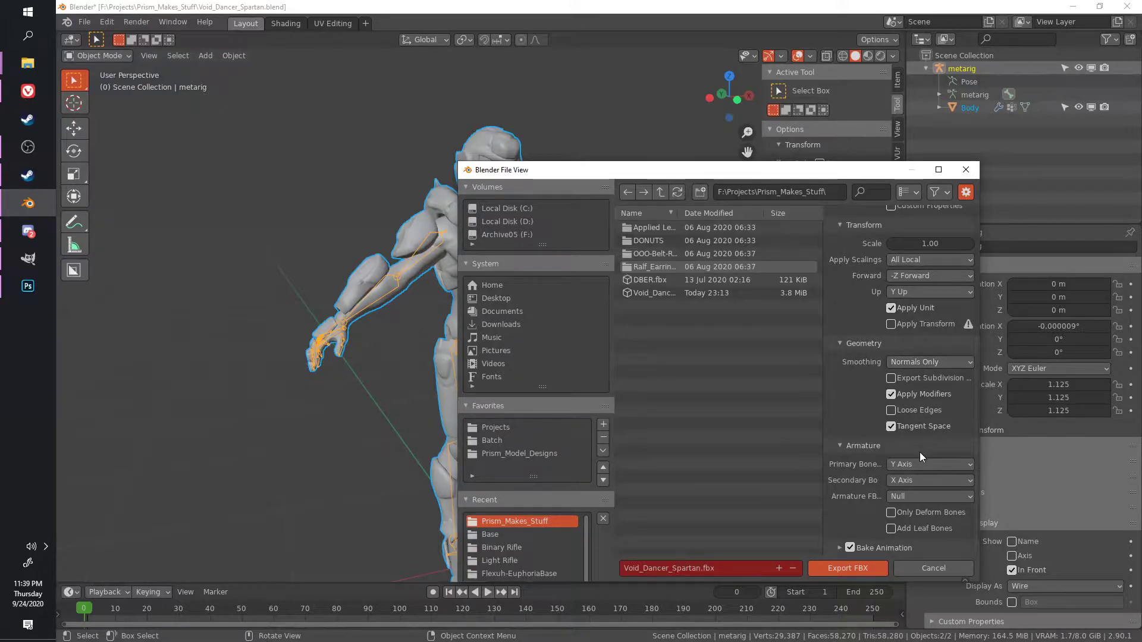
{"action": "scroll", "coordinate": [914, 290], "scroll_direction": "up", "scroll_amount": 5}
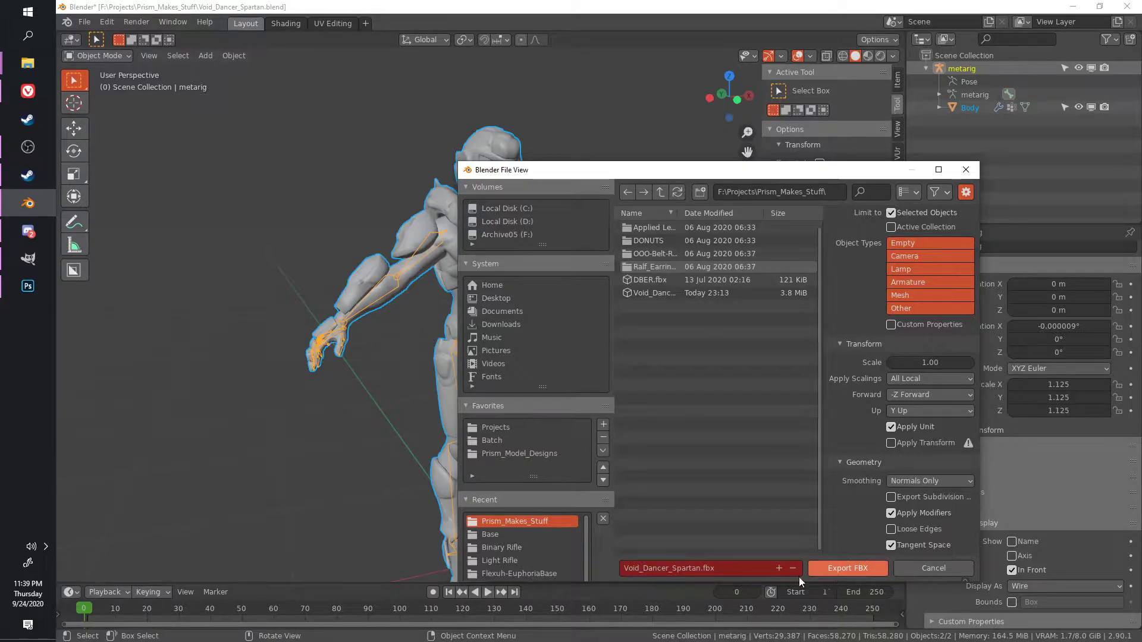
Name the export file Void_Dancer_Spartan-2.fbx and export the FBX.
{"action": "left_click", "coordinate": [701, 568]}
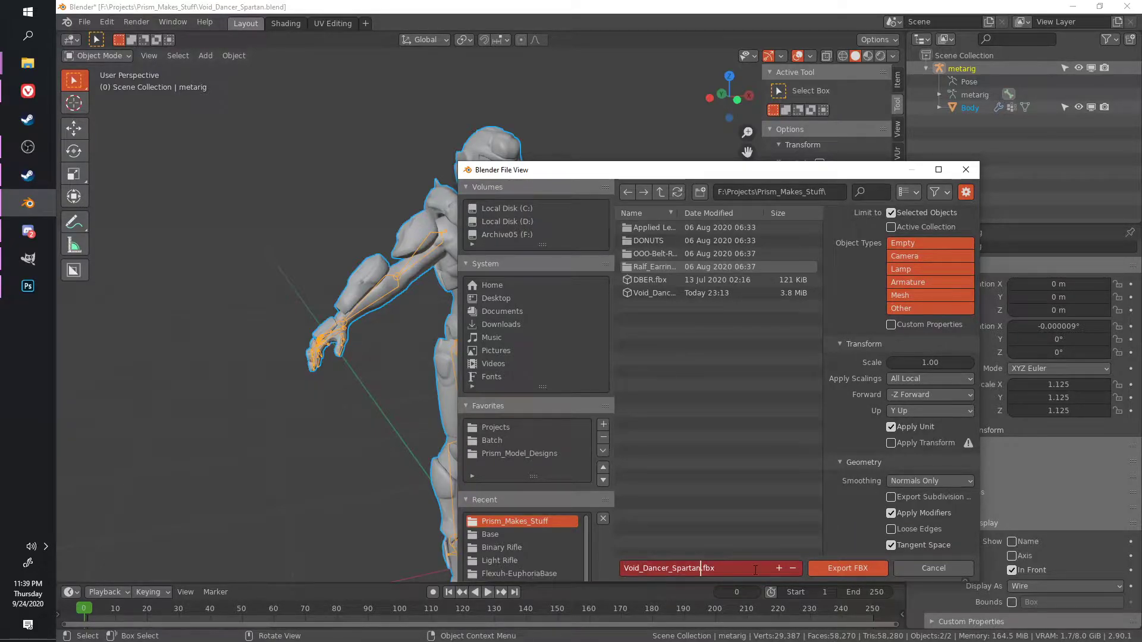
{"action": "type", "text": "-2"}
{"action": "key", "text": "Return"}
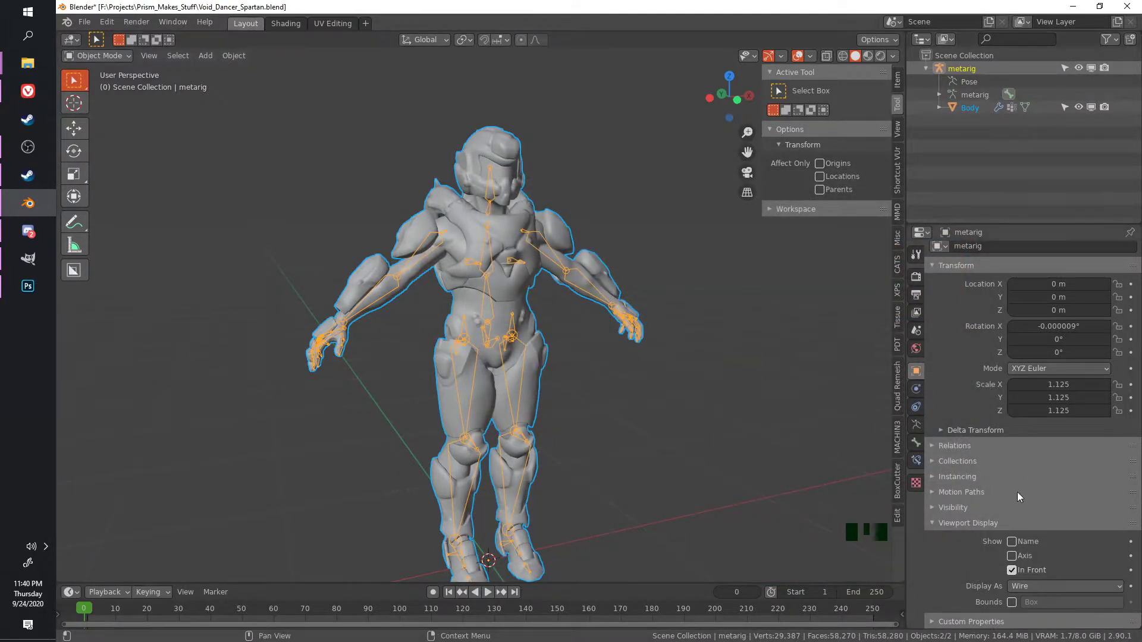
Minimize Blender and launch Unity Hub.
{"action": "left_click", "coordinate": [1073, 6]}
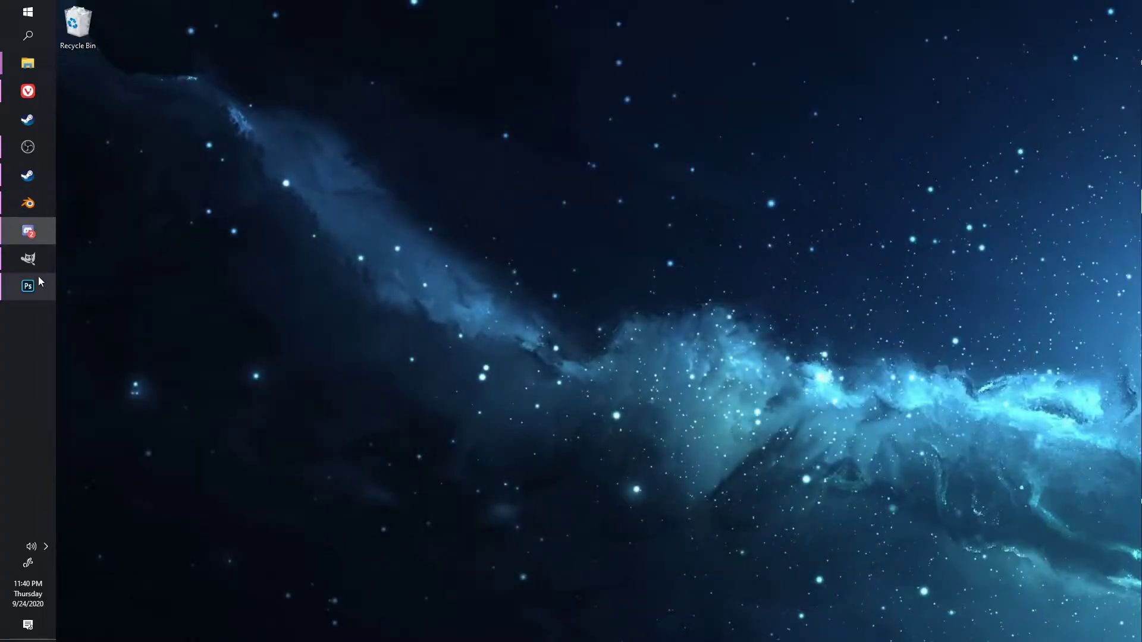
{"action": "left_click", "coordinate": [19, 3]}
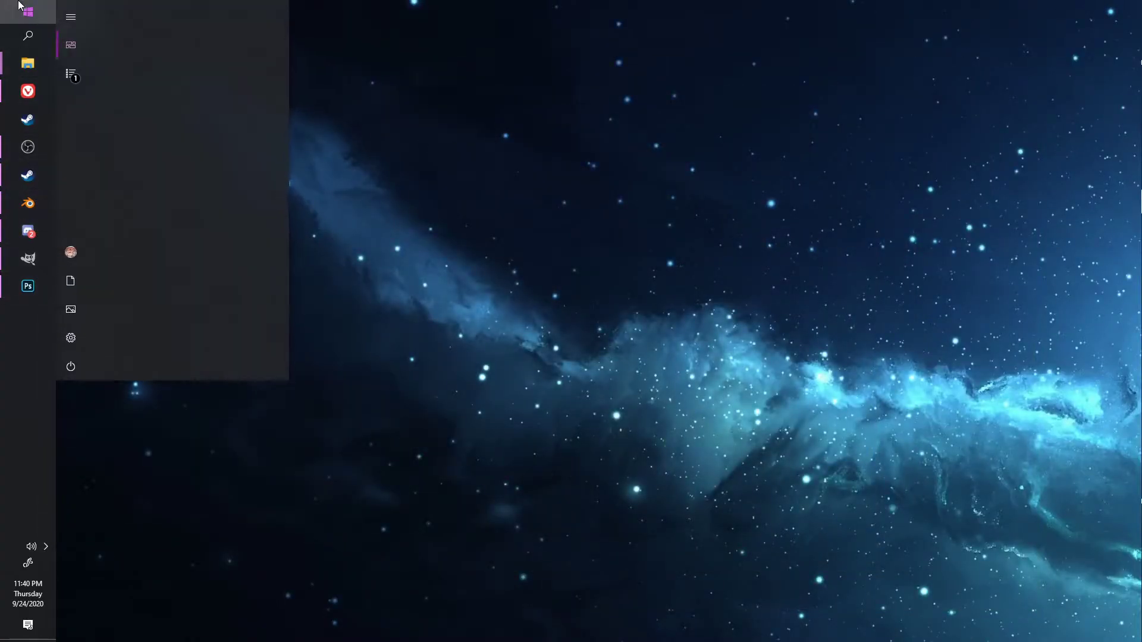
{"action": "type", "text": "unity"}
{"action": "key", "text": "Return"}
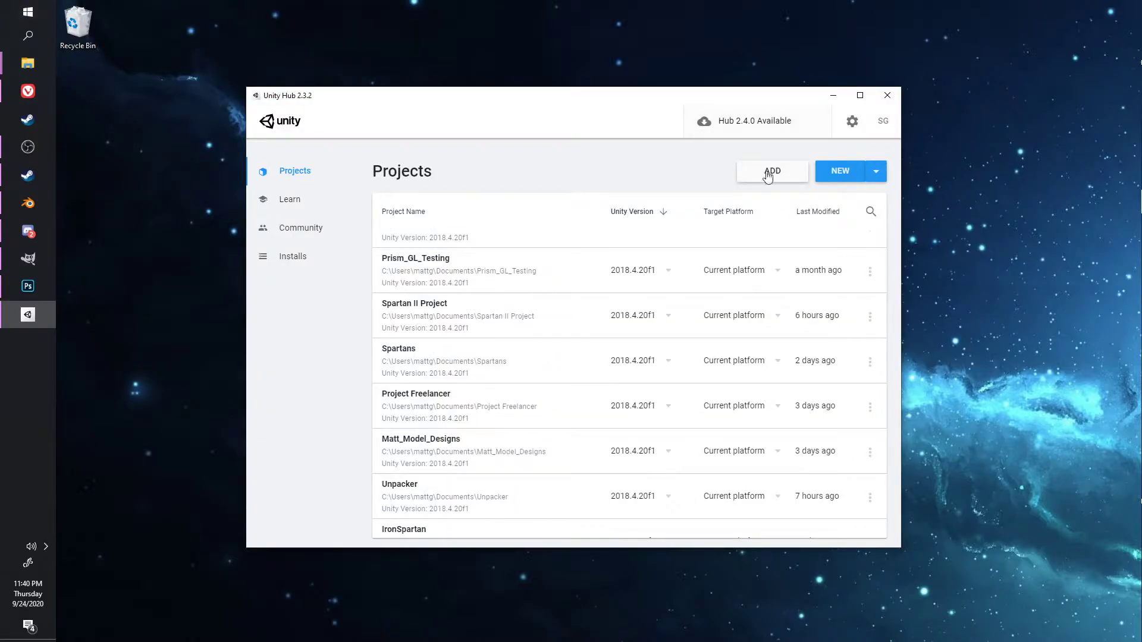
Create a new 3D project named Void Teaching with Unity version 2018.4.20f1.
{"action": "left_click", "coordinate": [877, 172]}
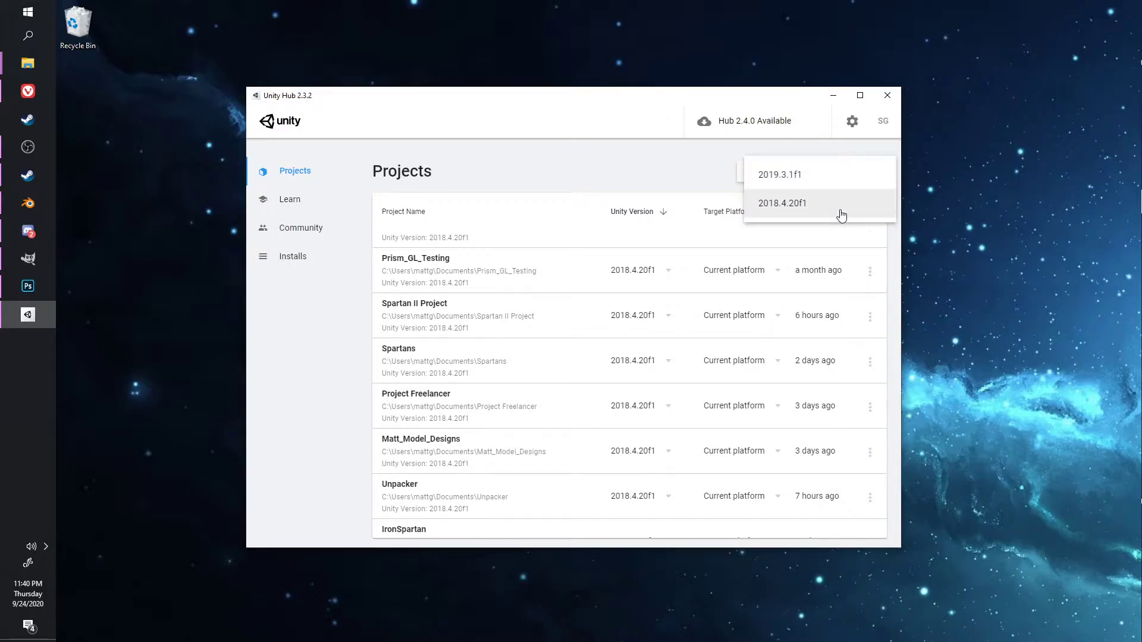
{"action": "left_click", "coordinate": [841, 213]}
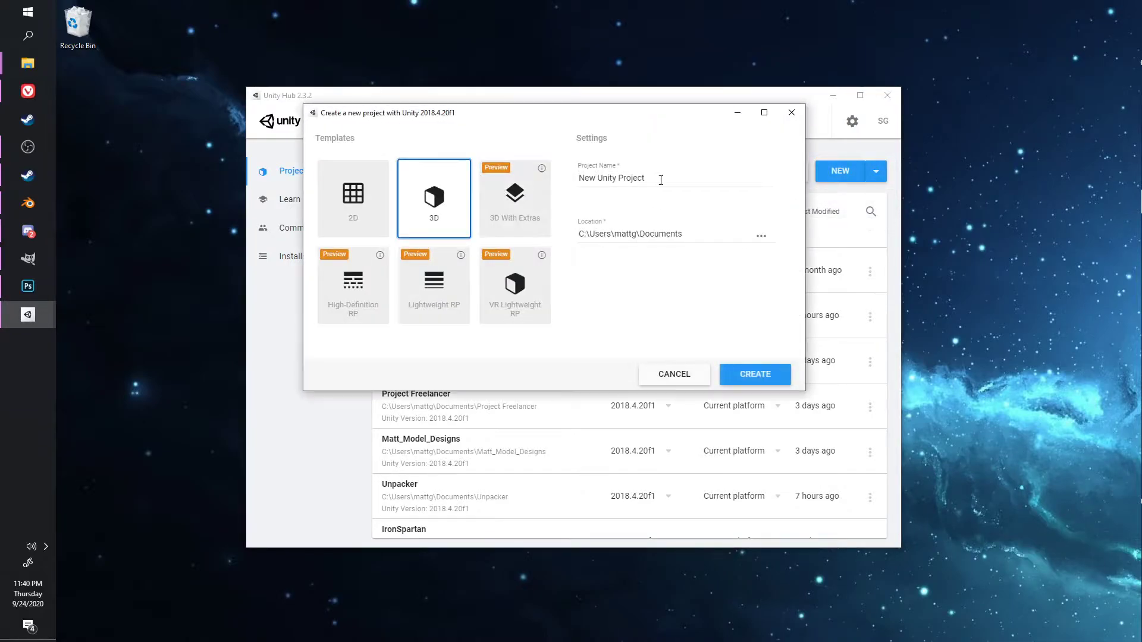
{"action": "triple_click", "coordinate": [660, 180]}
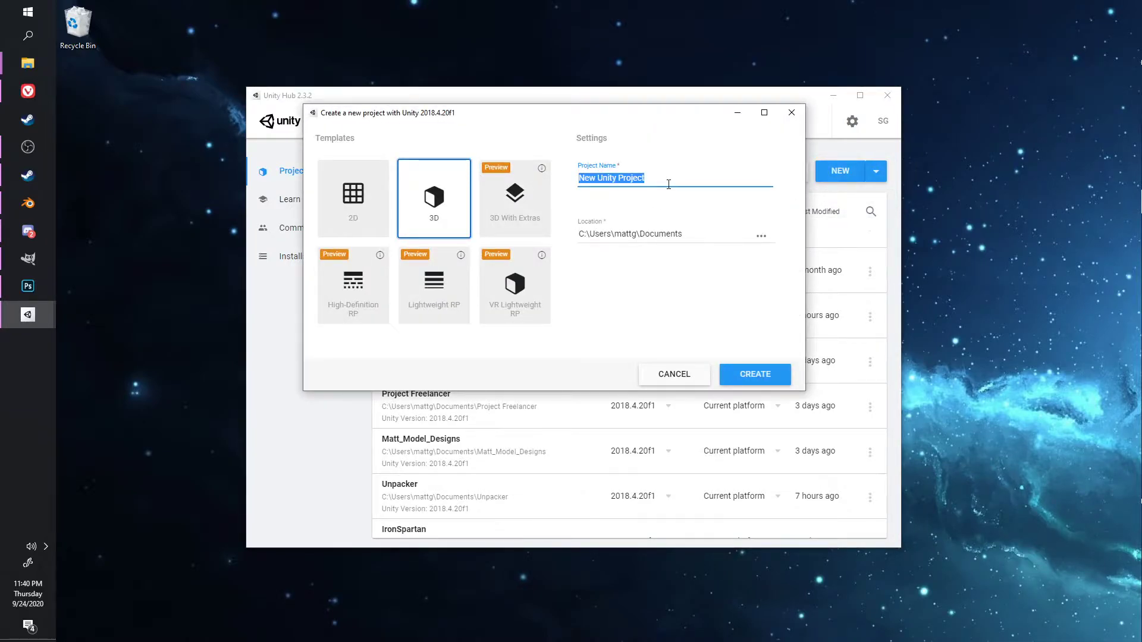
{"action": "type", "text": "Void Tea"}
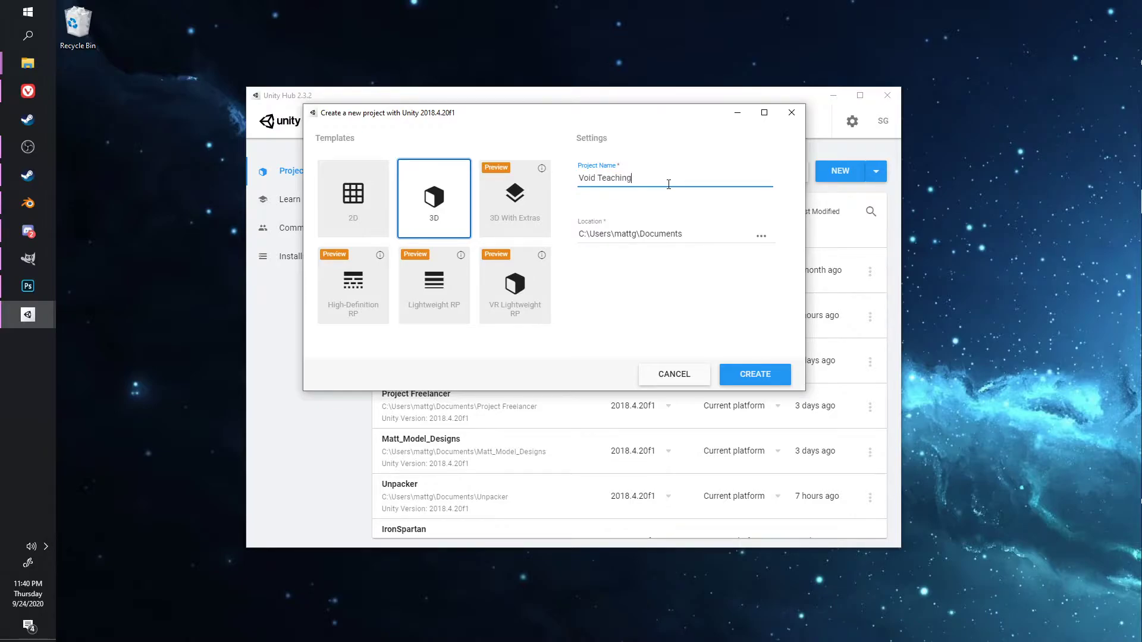
{"action": "type", "text": "ching"}
{"action": "left_click", "coordinate": [754, 375]}
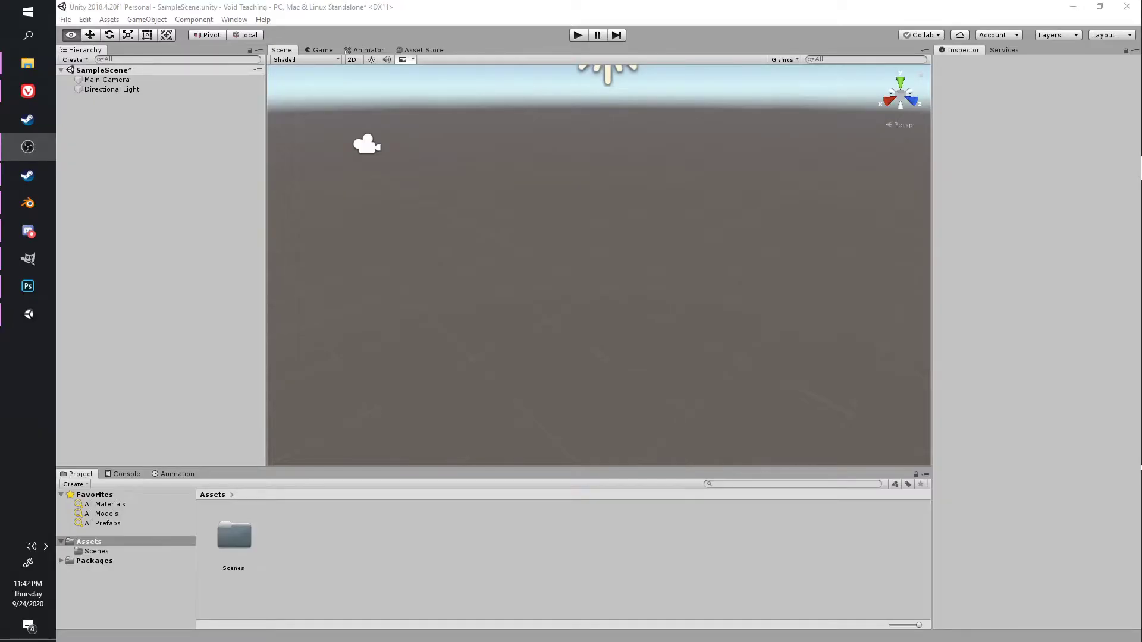
Rearrange the editor layout so the Hierarchy is docked between the Scene view and the Inspector.
{"action": "right_click_drag", "start_coordinate": [659, 192], "coordinate": [581, 207]}
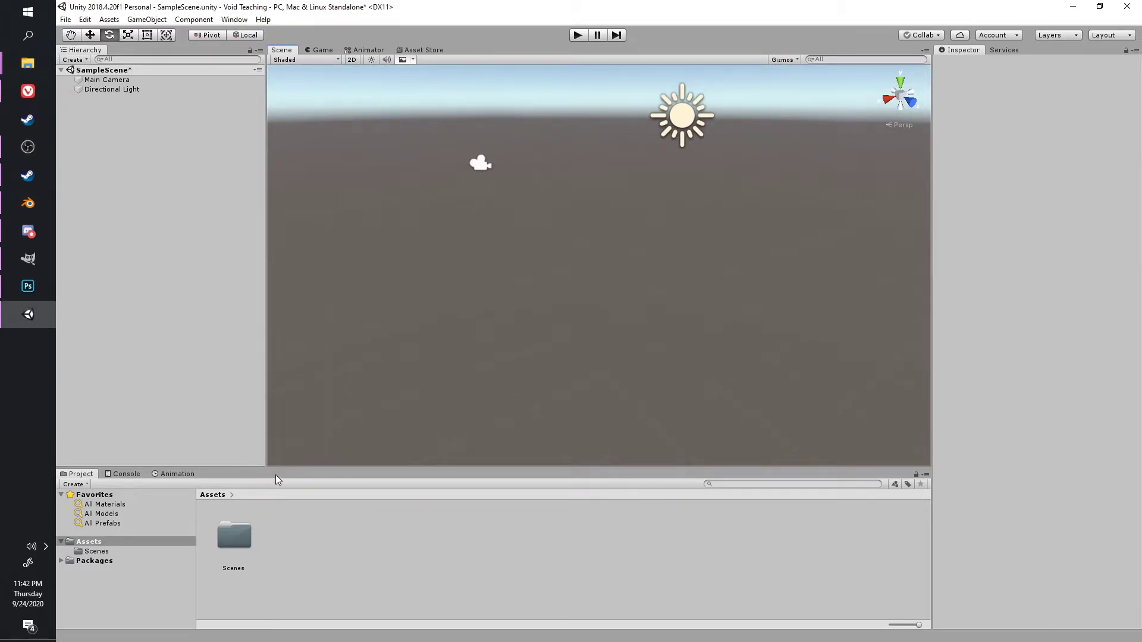
{"action": "left_click_drag", "start_coordinate": [286, 468], "coordinate": [288, 464]}
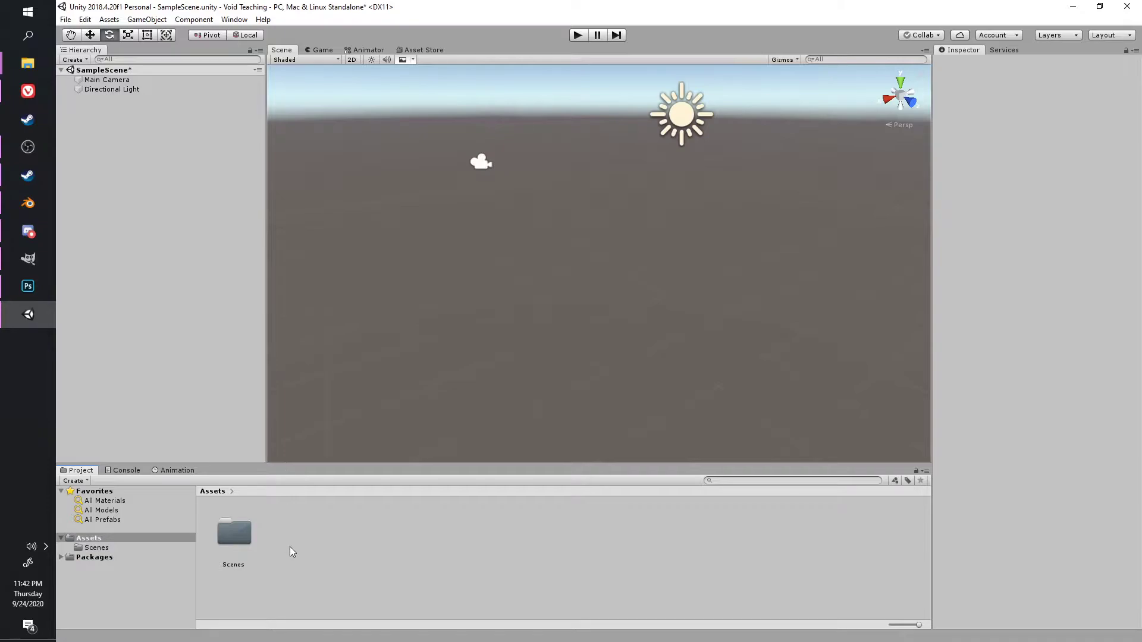
{"action": "left_click_drag", "start_coordinate": [83, 50], "coordinate": [844, 170]}
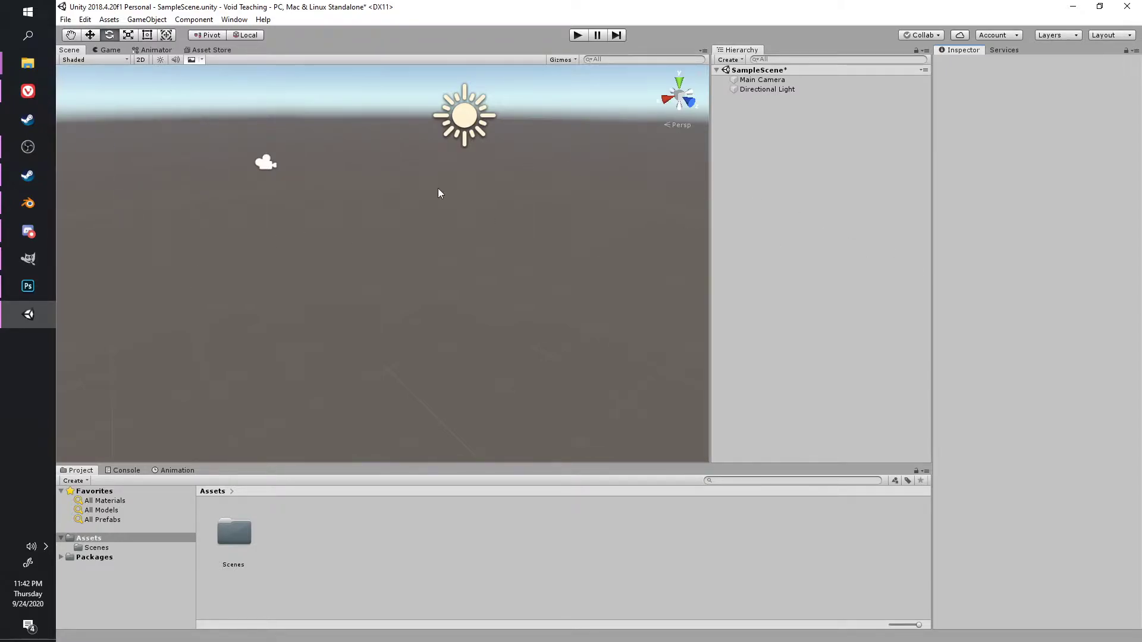
Create a folder named Spartans in Assets and open it.
{"action": "right_click", "coordinate": [320, 562]}
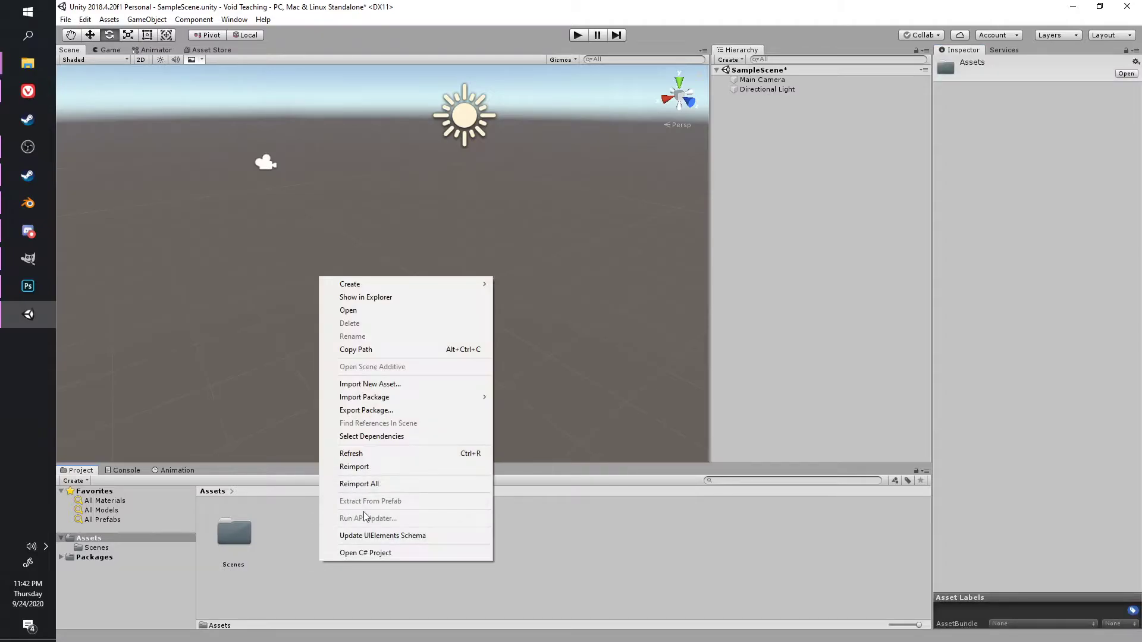
{"action": "mouse_move", "coordinate": [387, 285]}
{"action": "left_click", "coordinate": [563, 194]}
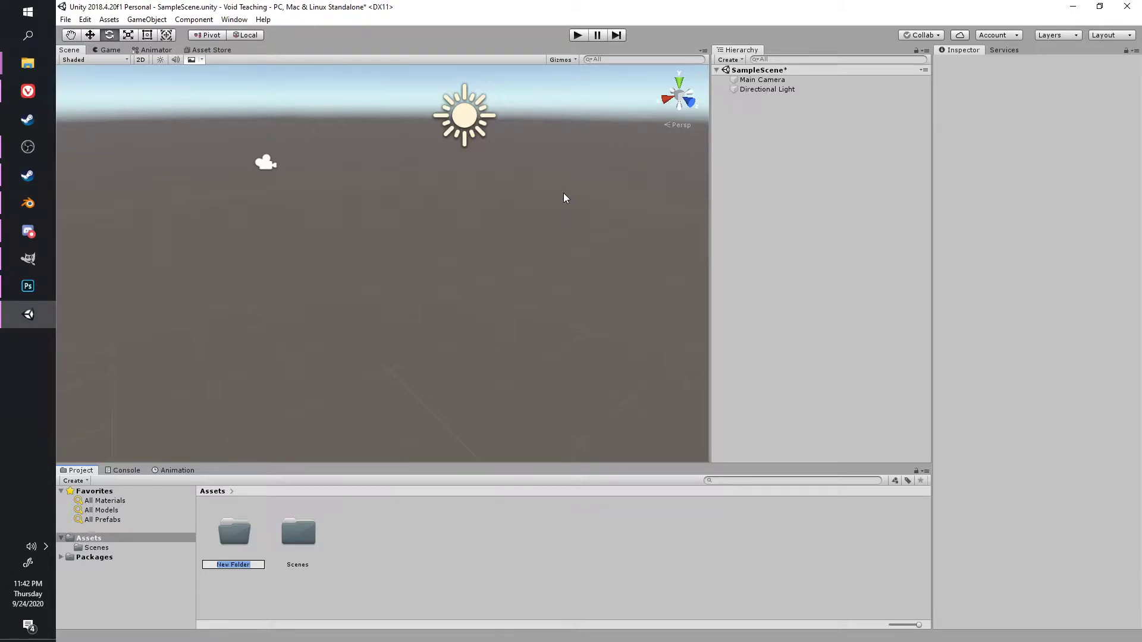
{"action": "type", "text": "Spartans"}
{"action": "key", "text": "Return"}
{"action": "double_click", "coordinate": [311, 523]}
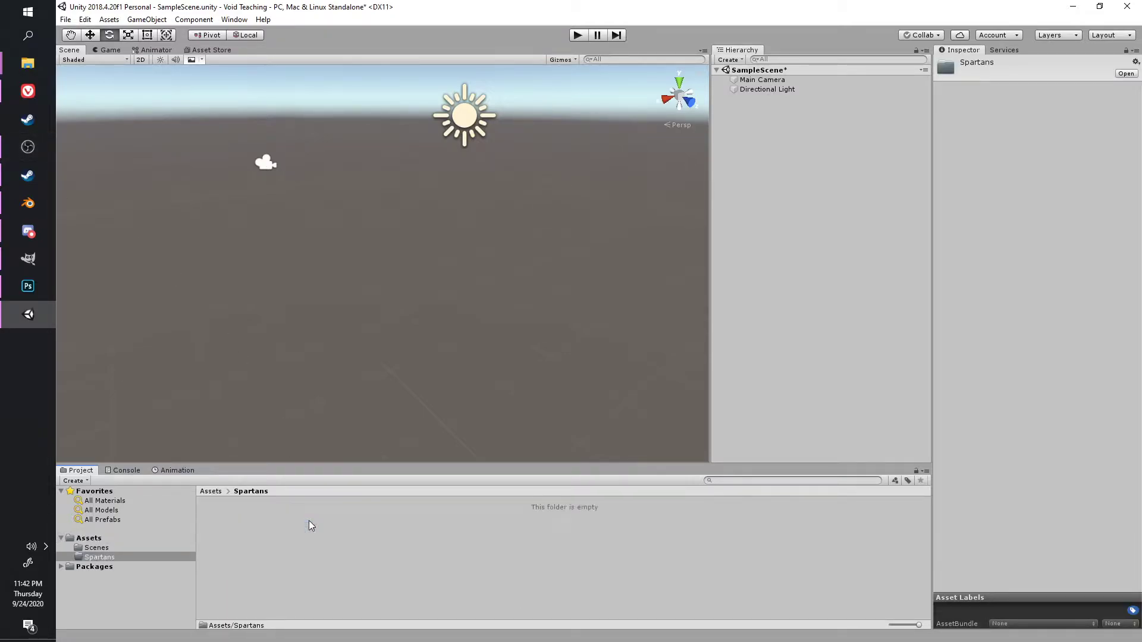
Create a folder named Void Dancer inside Spartans and open it.
{"action": "right_click", "coordinate": [311, 525]}
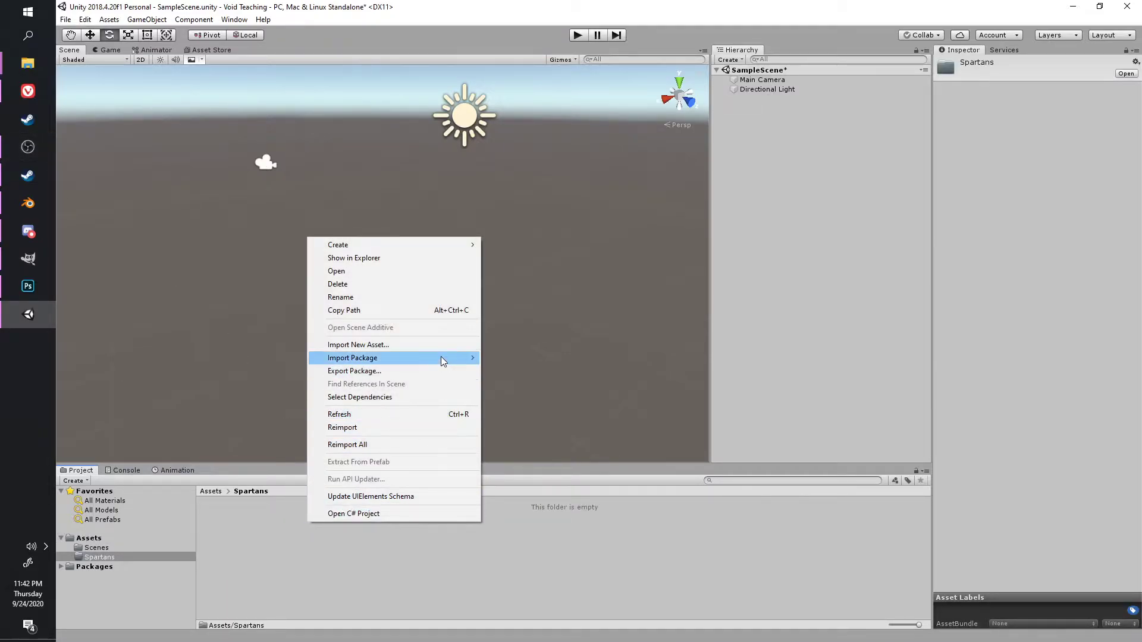
{"action": "mouse_move", "coordinate": [438, 245]}
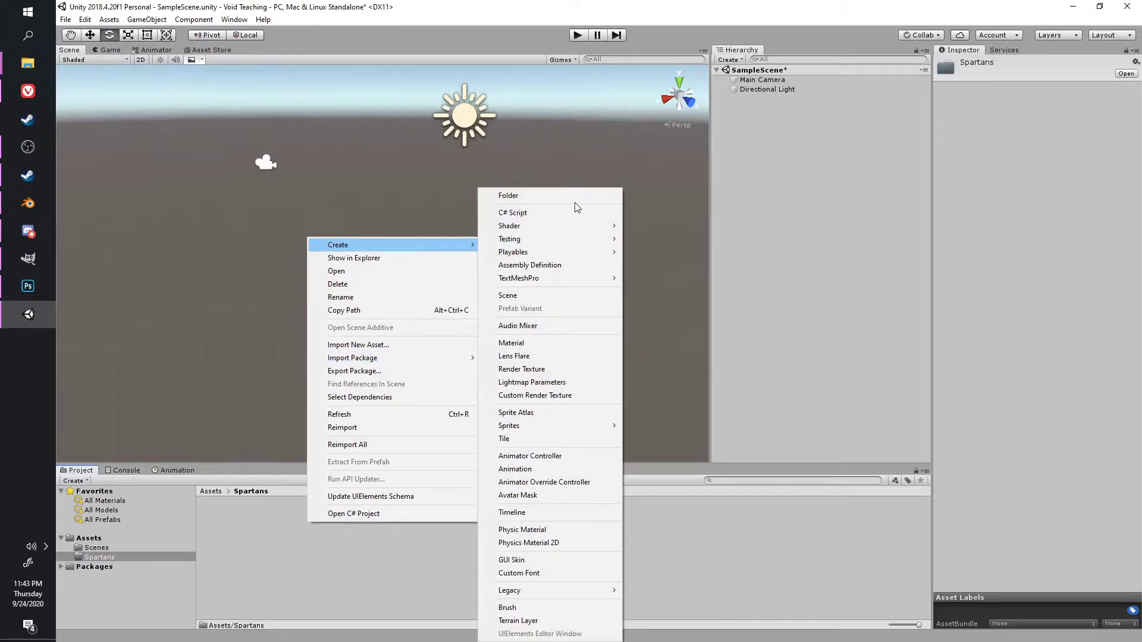
{"action": "left_click", "coordinate": [571, 196]}
{"action": "type", "text": "Void Dancer"}
{"action": "key", "text": "Return"}
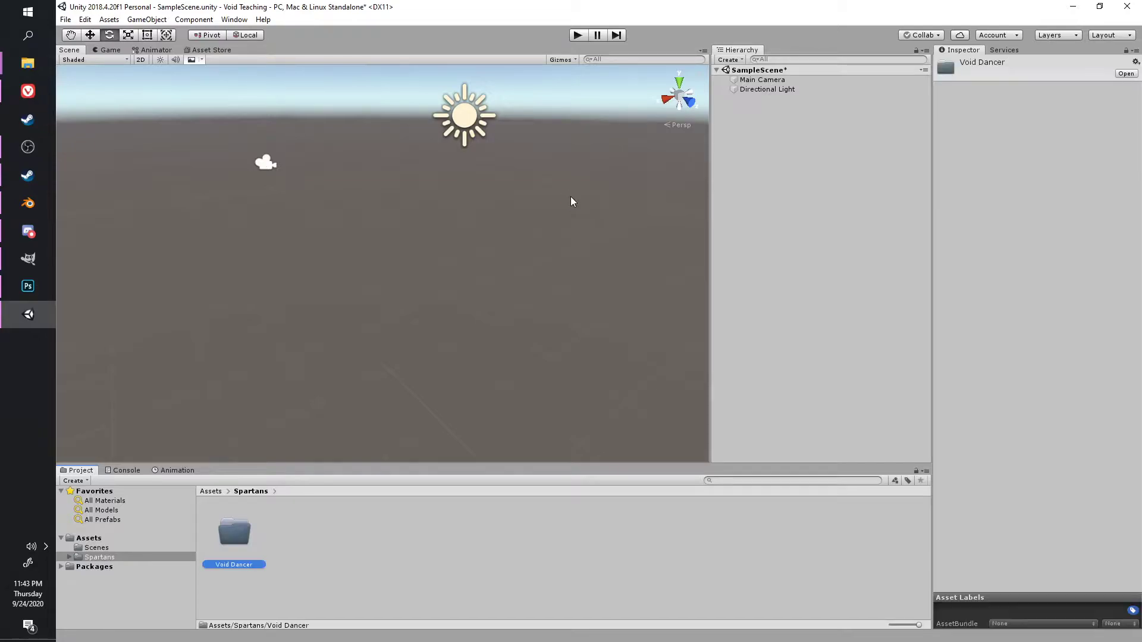
{"action": "double_click", "coordinate": [235, 538]}
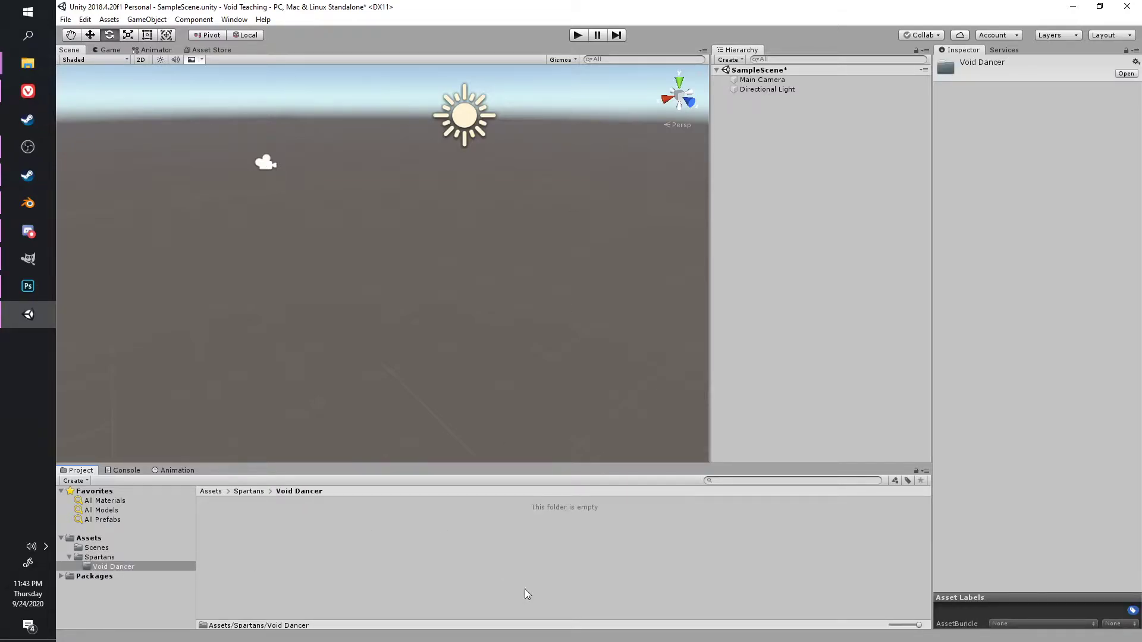
Create two folders named Materials and Textures inside the Void Dancer folder.
{"action": "right_click", "coordinate": [559, 537]}
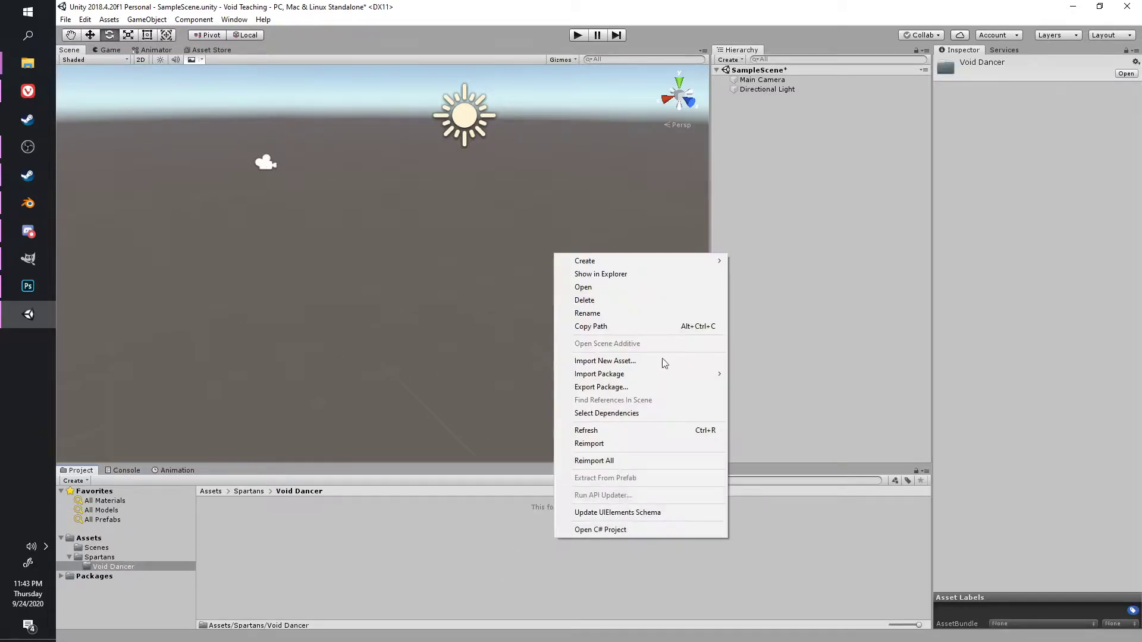
{"action": "mouse_move", "coordinate": [706, 257]}
{"action": "left_click", "coordinate": [783, 197]}
{"action": "type", "text": "Materials"}
{"action": "key", "text": "Return"}
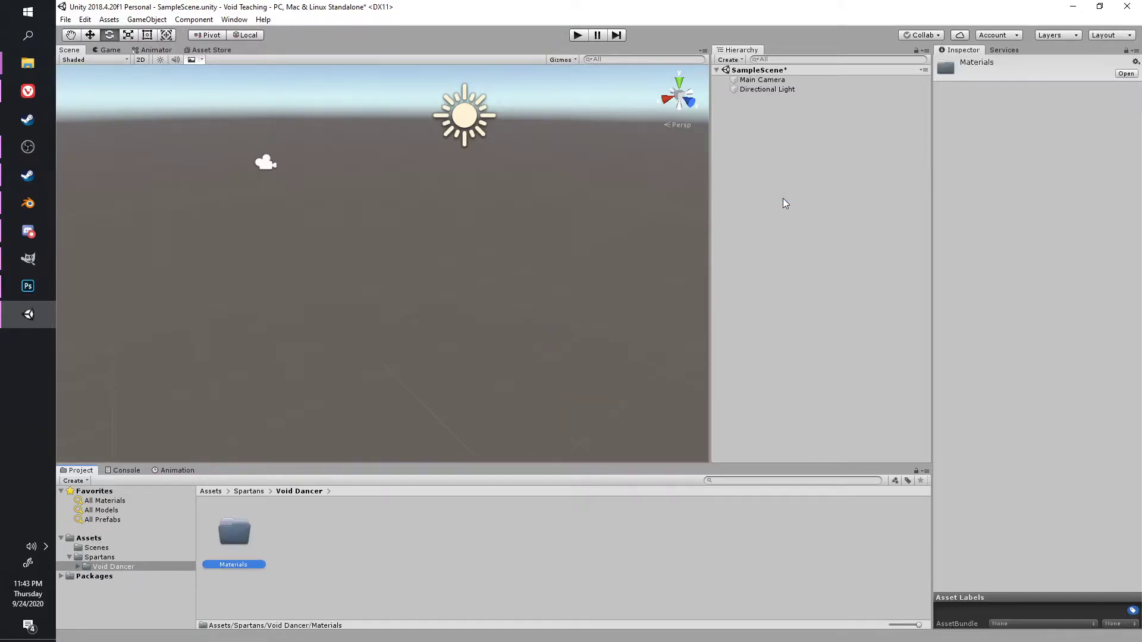
{"action": "right_click", "coordinate": [602, 513]}
{"action": "mouse_move", "coordinate": [686, 235]}
{"action": "left_click", "coordinate": [834, 201]}
{"action": "type", "text": "Textures"}
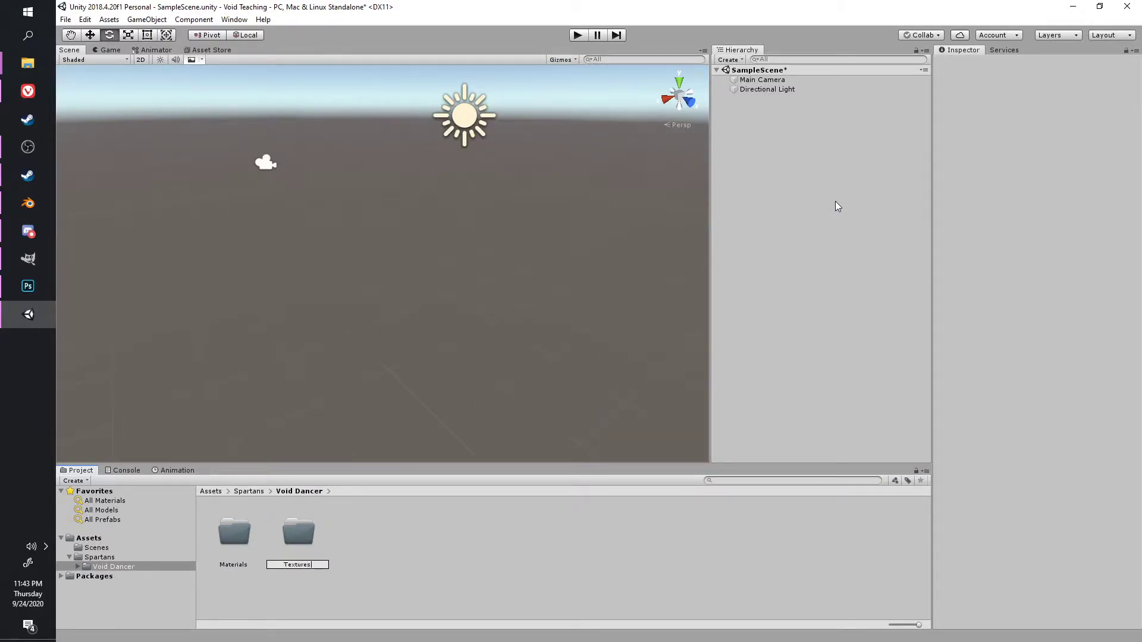
{"action": "key", "text": "Return"}
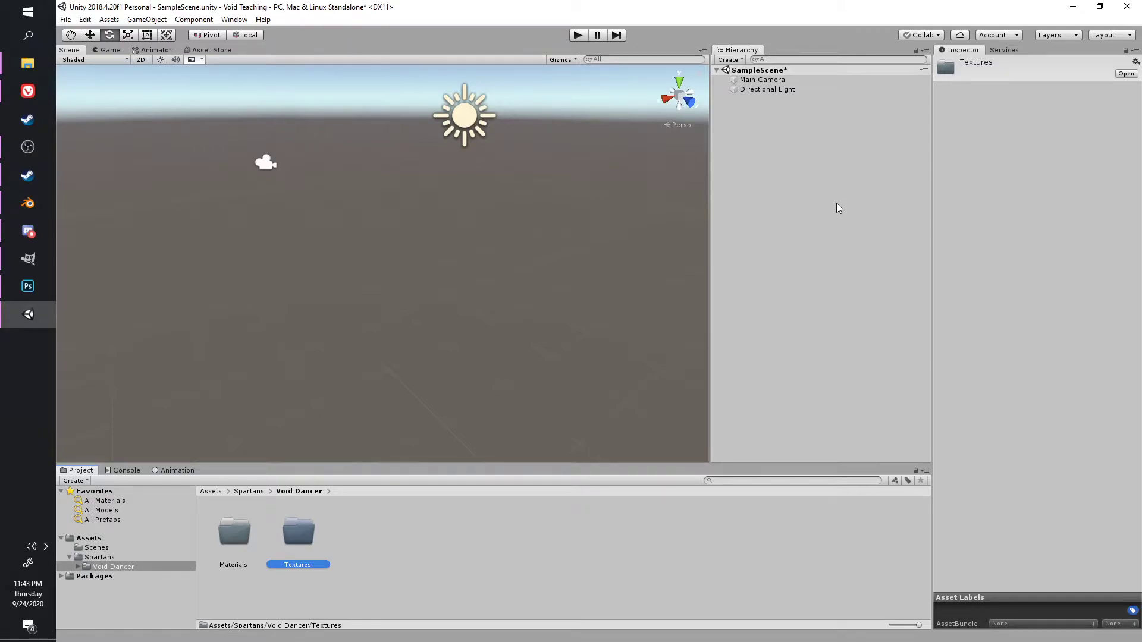
Import the exported Void_Dancer_Spartan-2.fbx into the Void Dancer folder and expand the model's sub-assets.
{"action": "mouse_move", "coordinate": [27, 63]}
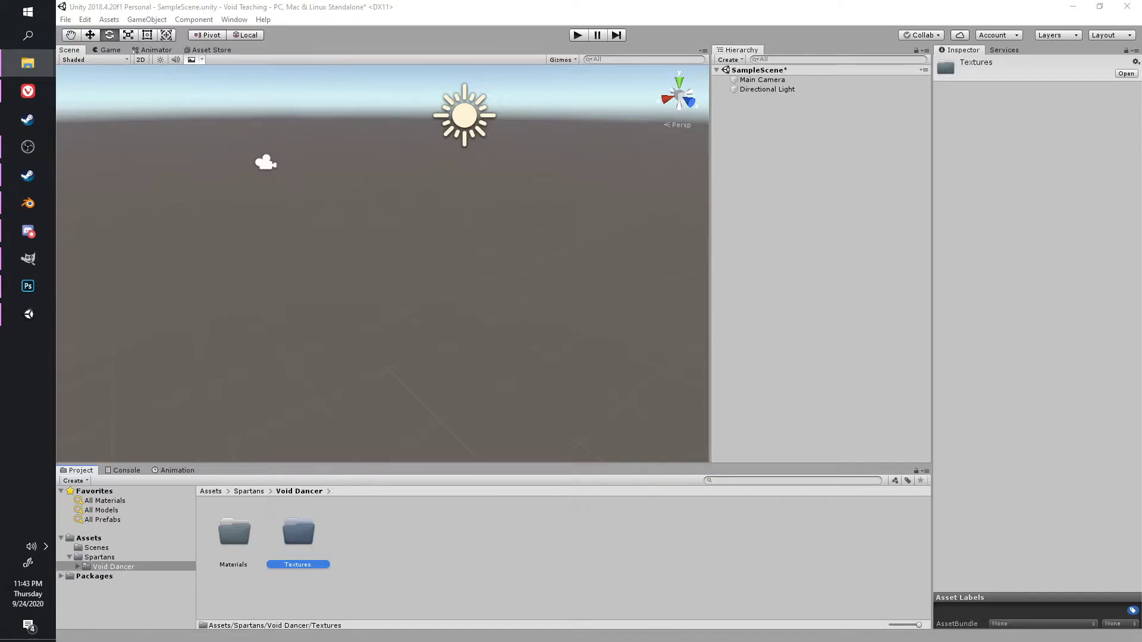
{"action": "left_click_drag", "start_coordinate": [1141, 538], "coordinate": [411, 537]}
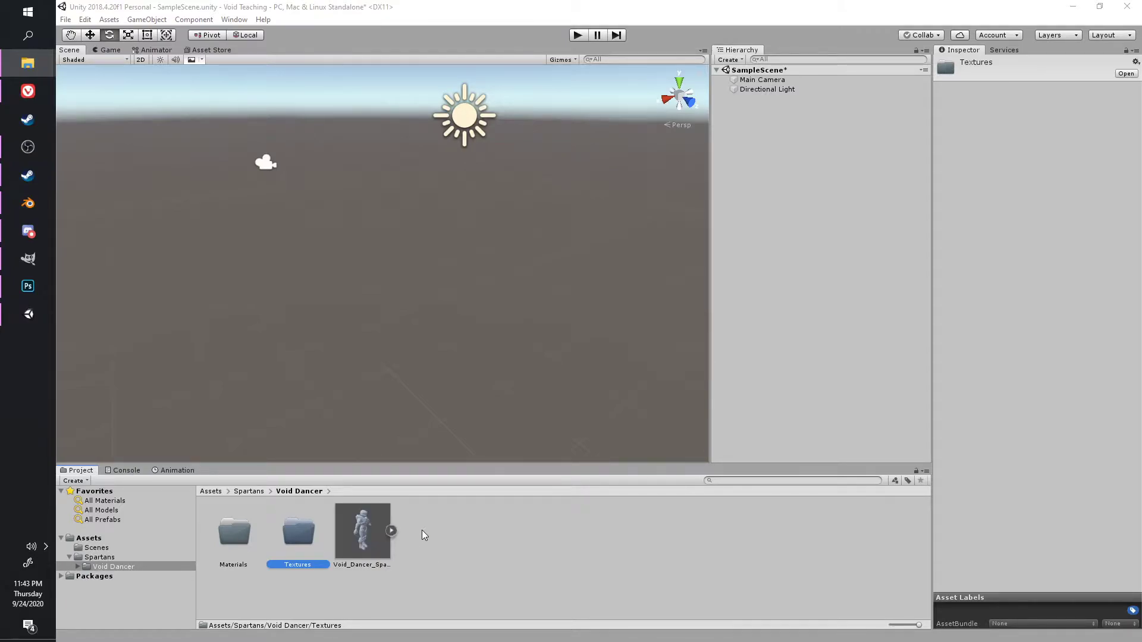
{"action": "left_click", "coordinate": [391, 531]}
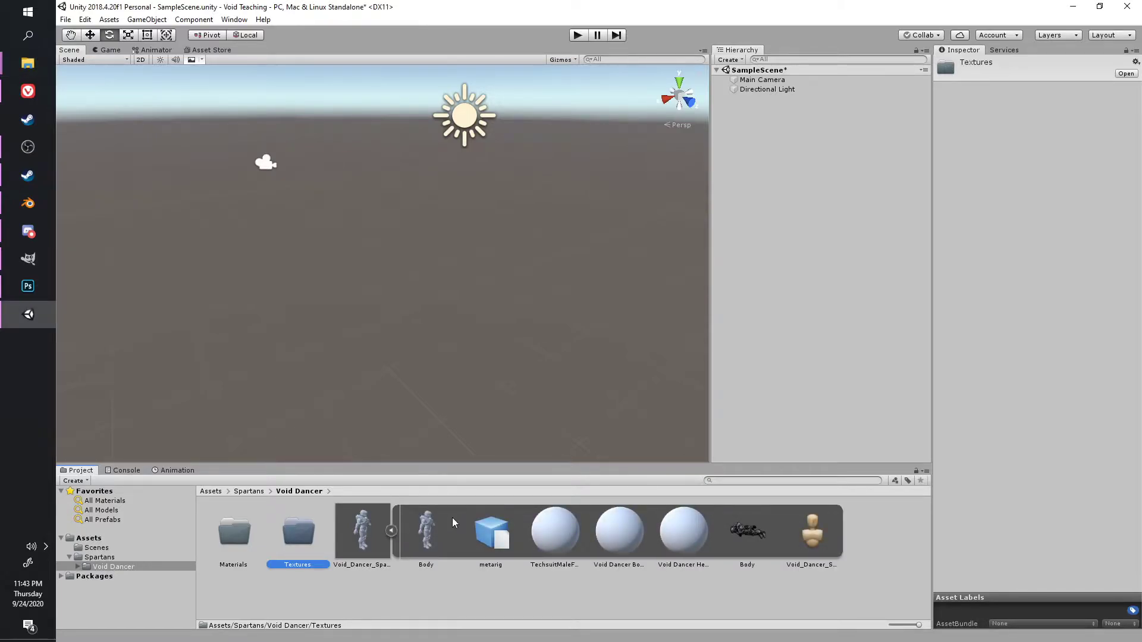
Examine the imported model's metarig, Body mesh and embedded materials.
{"action": "left_click", "coordinate": [484, 530]}
{"action": "left_click", "coordinate": [739, 534]}
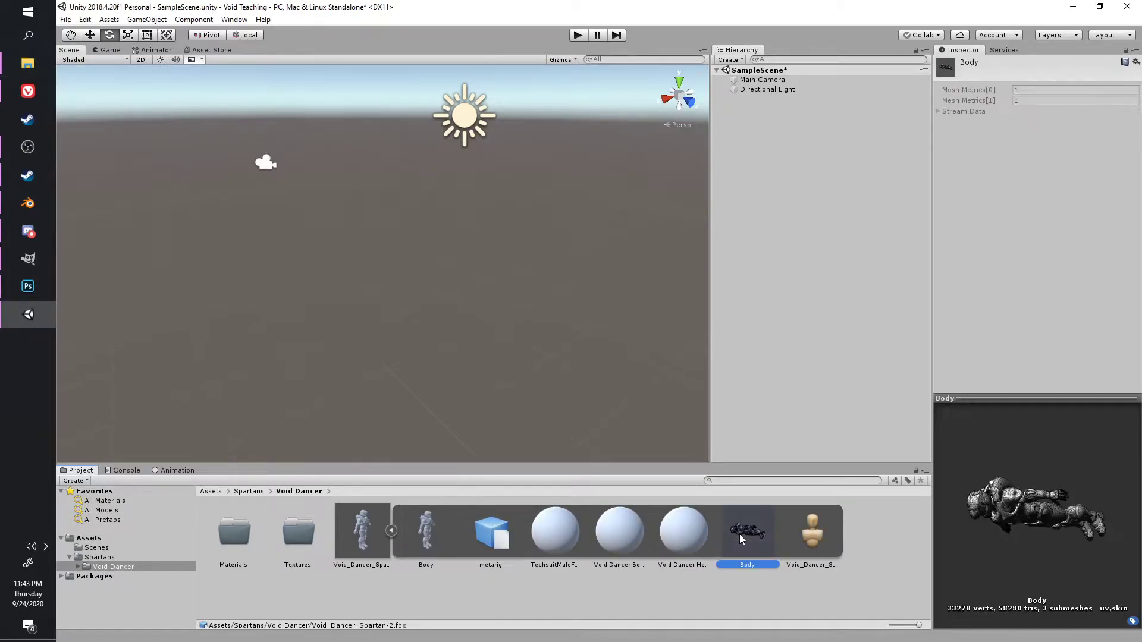
{"action": "left_click", "coordinate": [700, 534]}
{"action": "left_click", "coordinate": [649, 540]}
{"action": "left_click", "coordinate": [619, 541]}
{"action": "left_click", "coordinate": [555, 545]}
{"action": "left_click", "coordinate": [605, 530]}
{"action": "left_click", "coordinate": [577, 532]}
Extract the TechsuitMaleFPHands, Void Dancer Body and Void Dancer Helmet materials into the Materials folder and check them there.
{"action": "left_click", "coordinate": [688, 533]}
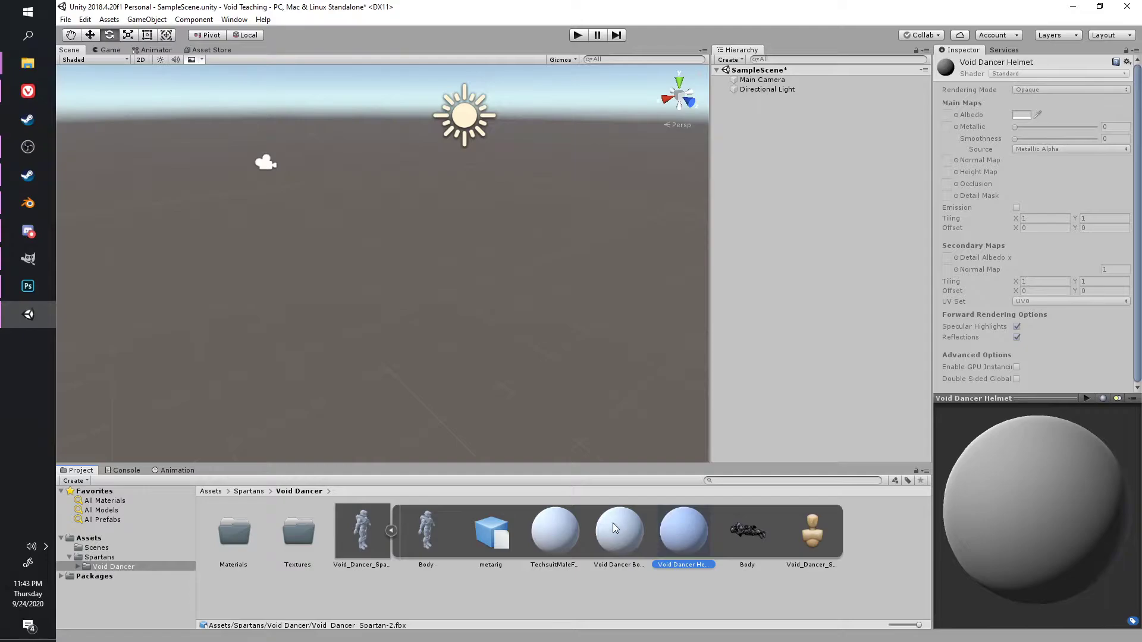
{"action": "left_click", "coordinate": [552, 541], "text": "shift"}
{"action": "right_click", "coordinate": [552, 542]}
{"action": "left_click", "coordinate": [705, 484]}
{"action": "double_click", "coordinate": [211, 112]}
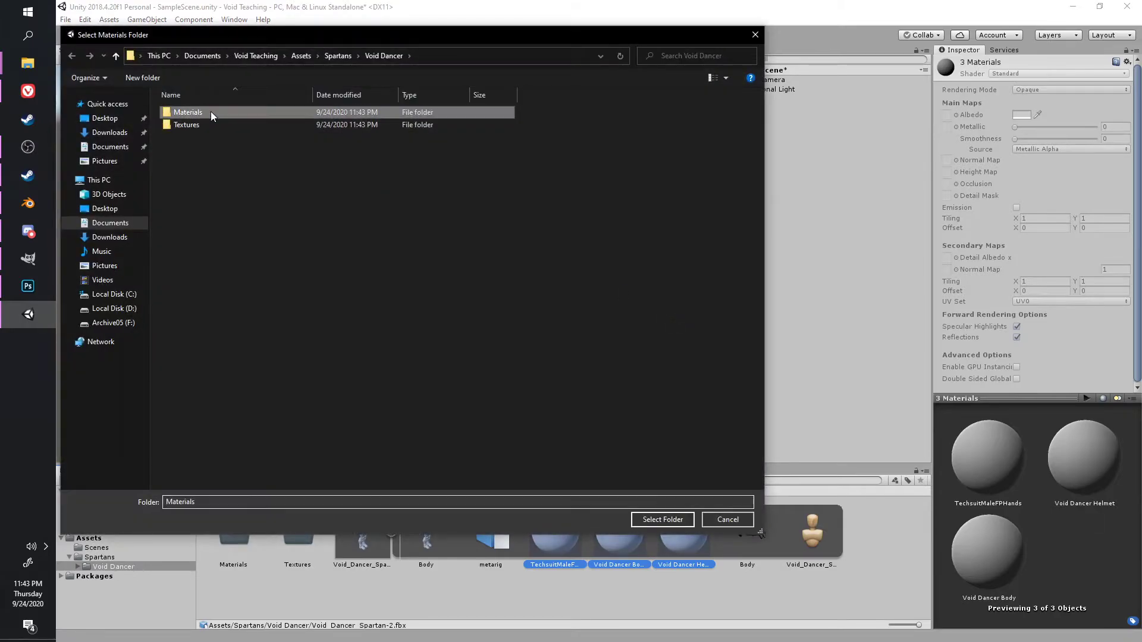
{"action": "left_click", "coordinate": [680, 526]}
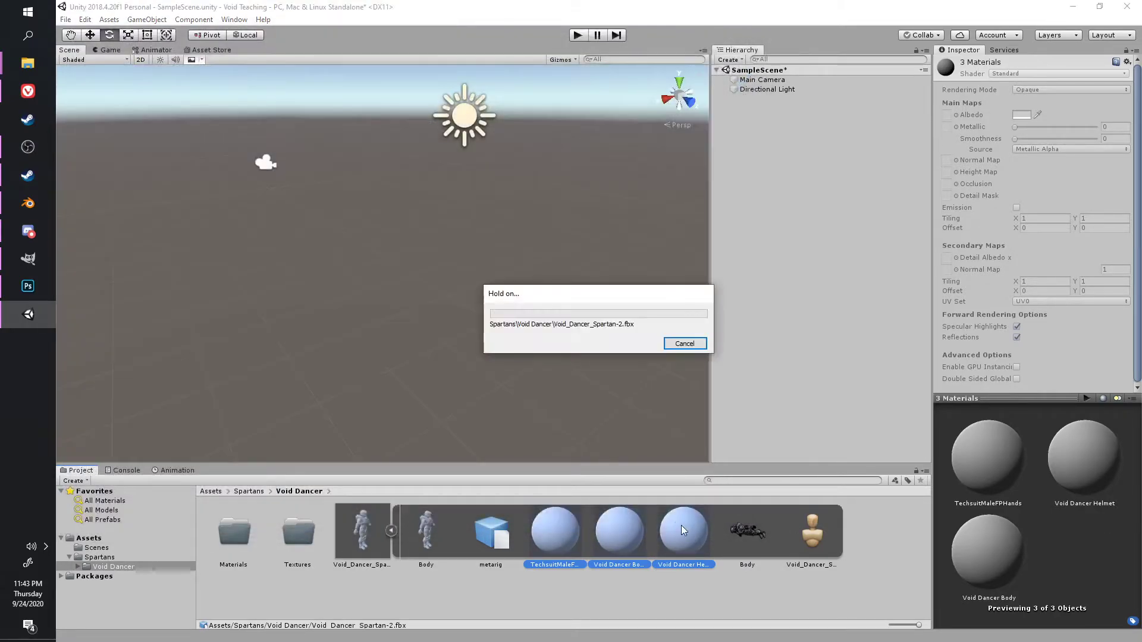
{"action": "left_click", "coordinate": [391, 530]}
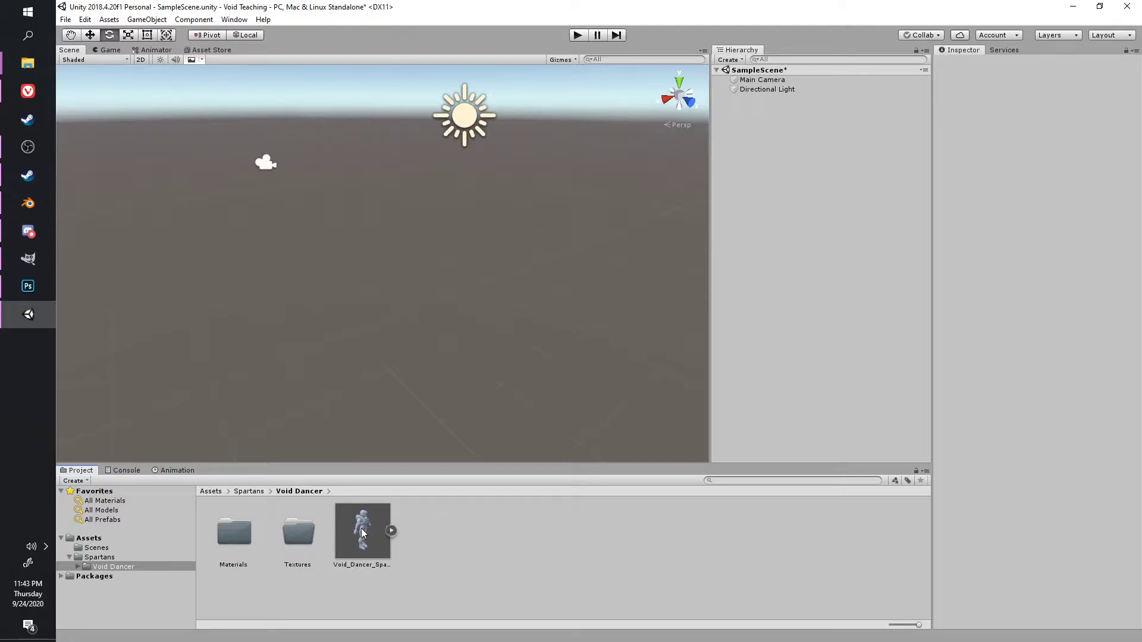
{"action": "left_click", "coordinate": [259, 534]}
{"action": "double_click", "coordinate": [233, 538]}
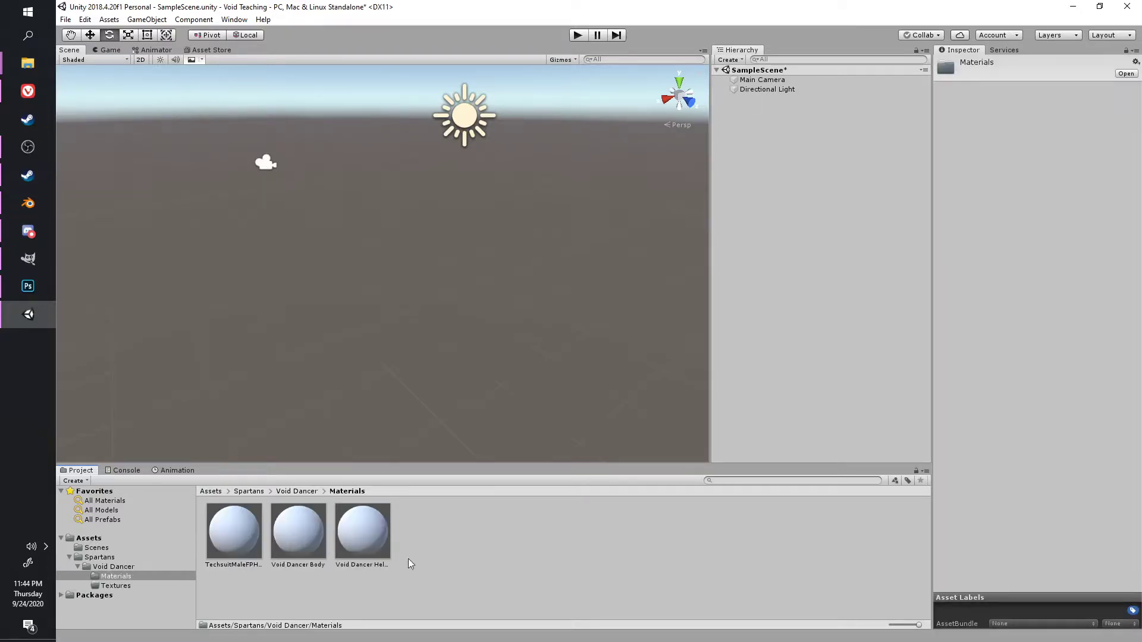
{"action": "left_click", "coordinate": [305, 491]}
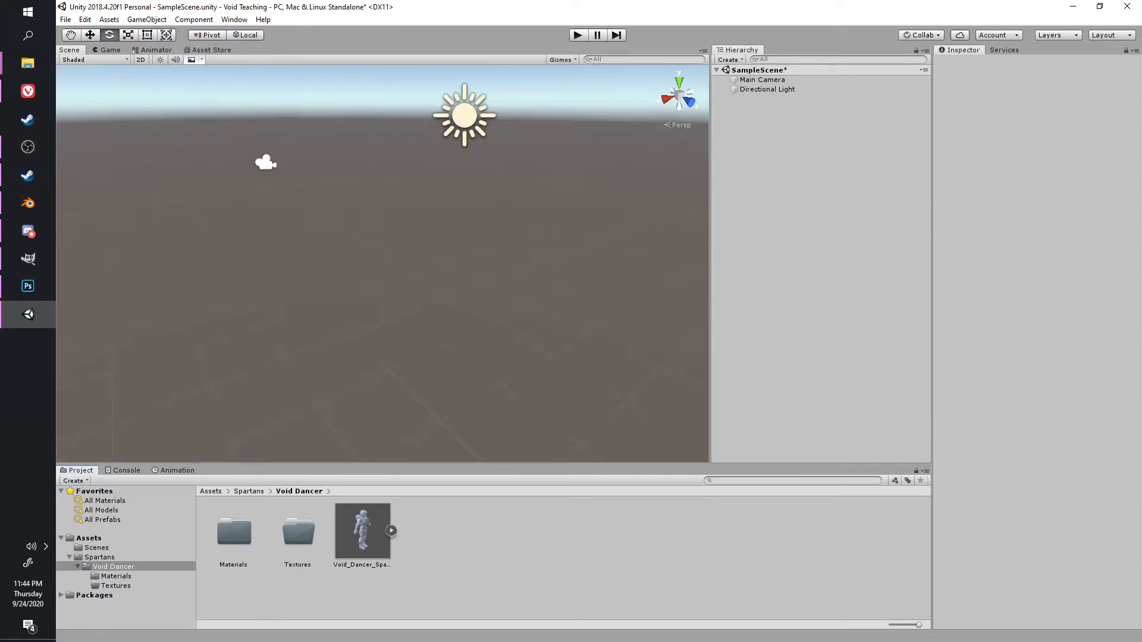
Add the Void_Dancer_Spartan-2 model to SampleScene and inspect its helmet, chest and shoulder up close.
{"action": "left_click_drag", "start_coordinate": [361, 529], "coordinate": [758, 156]}
{"action": "scroll", "coordinate": [584, 236], "scroll_direction": "up", "scroll_amount": 10}
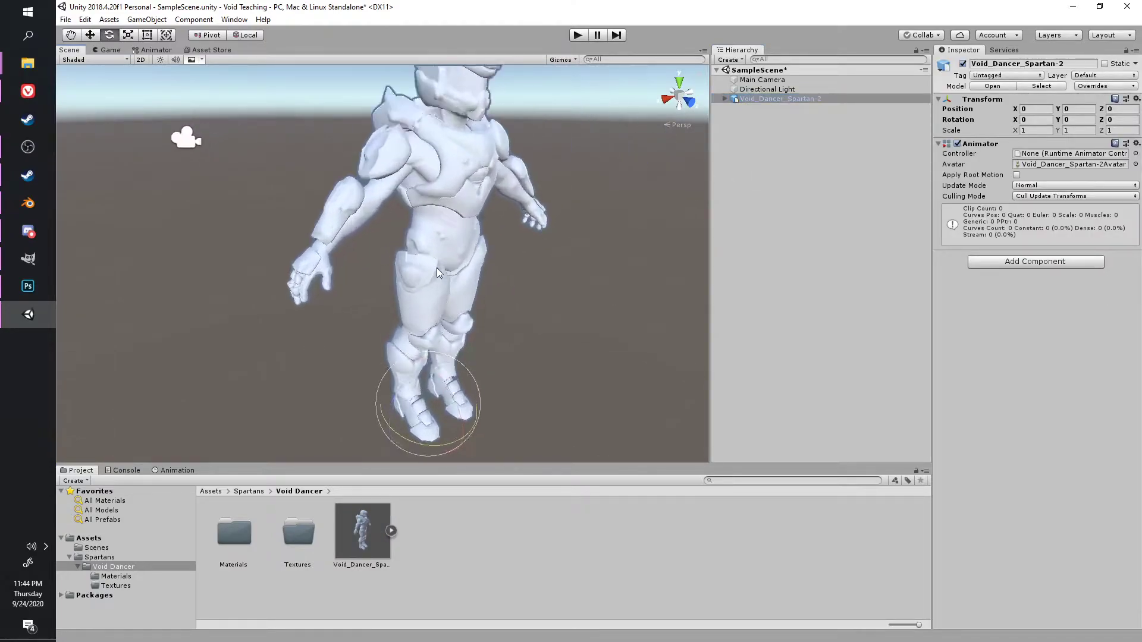
{"action": "left_click_drag", "start_coordinate": [494, 266], "coordinate": [406, 291], "text": "alt"}
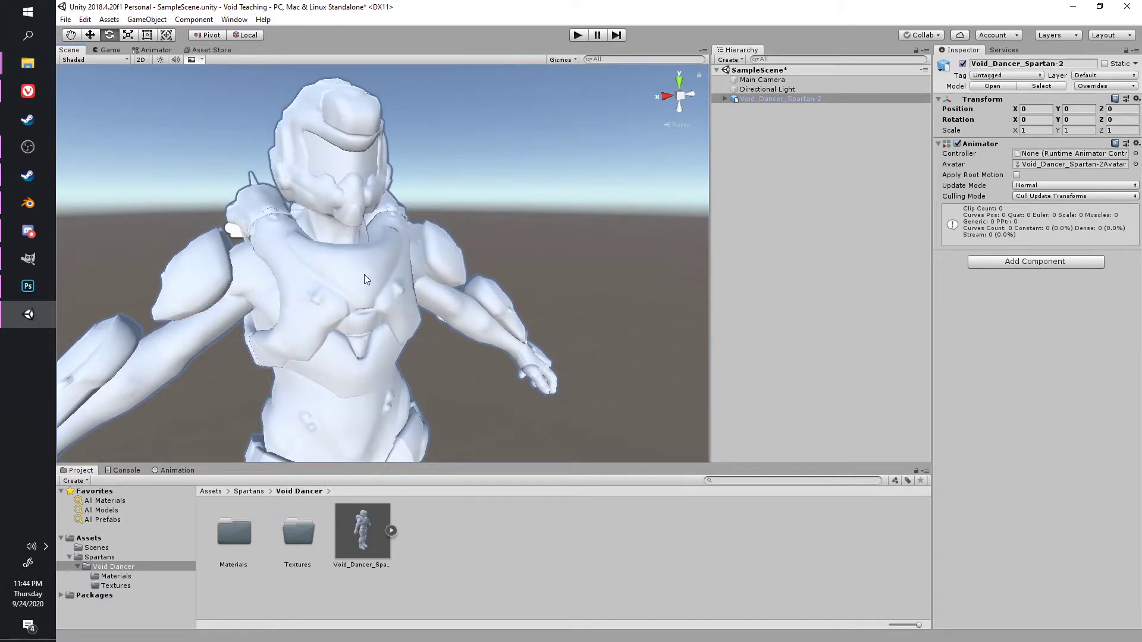
{"action": "left_click_drag", "start_coordinate": [233, 248], "coordinate": [381, 249], "text": "alt"}
{"action": "scroll", "coordinate": [292, 248], "scroll_direction": "up", "scroll_amount": 4}
{"action": "middle_click_drag", "start_coordinate": [380, 248], "coordinate": [431, 288]}
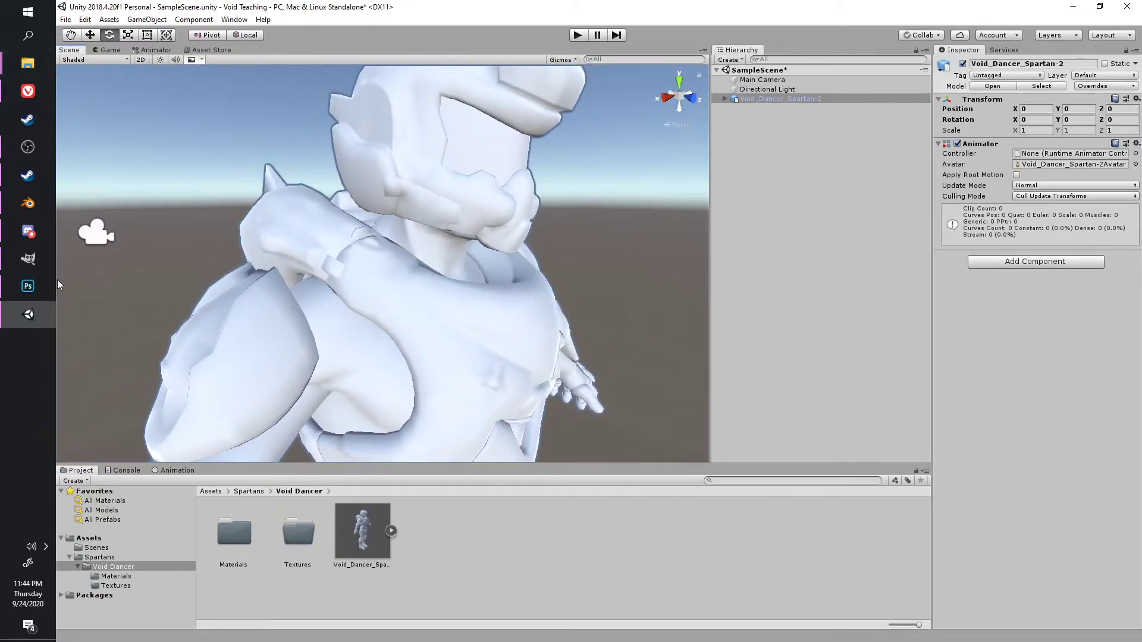
Switch to GIMP and open Armour_Void_Dancer_normal.tga from File Explorer.
{"action": "left_click", "coordinate": [28, 258]}
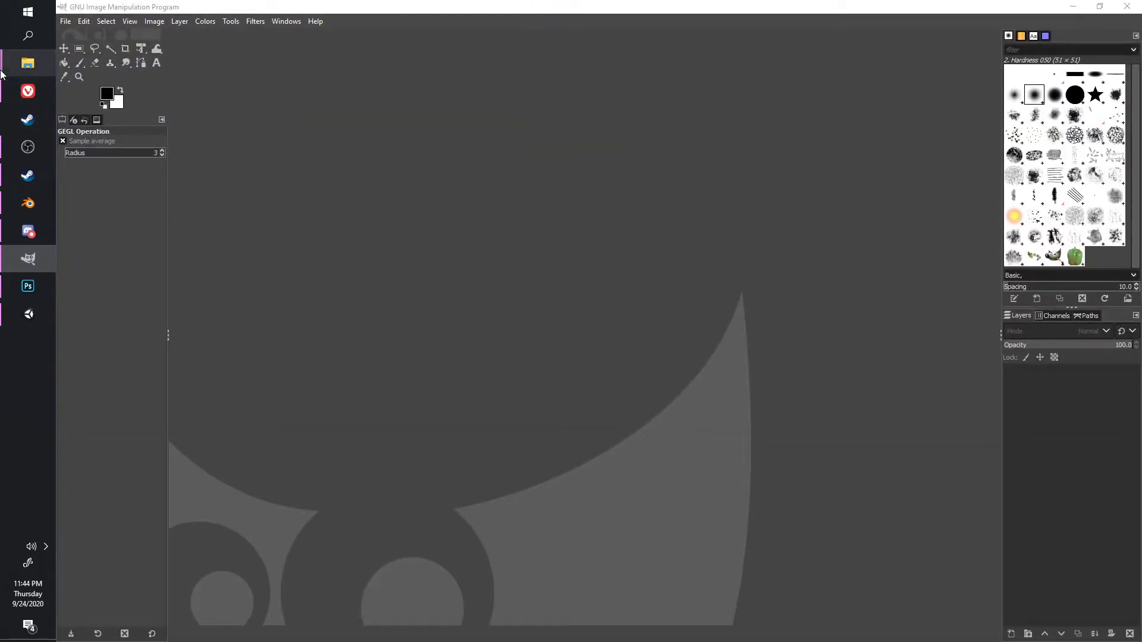
{"action": "mouse_move", "coordinate": [2, 74]}
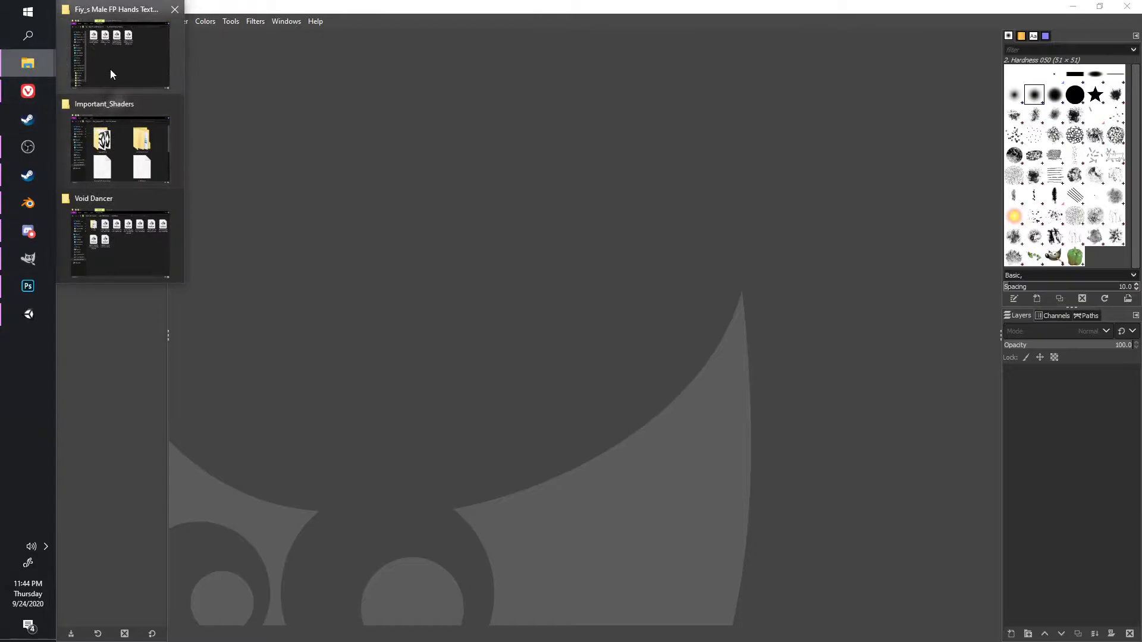
{"action": "mouse_move", "coordinate": [116, 156]}
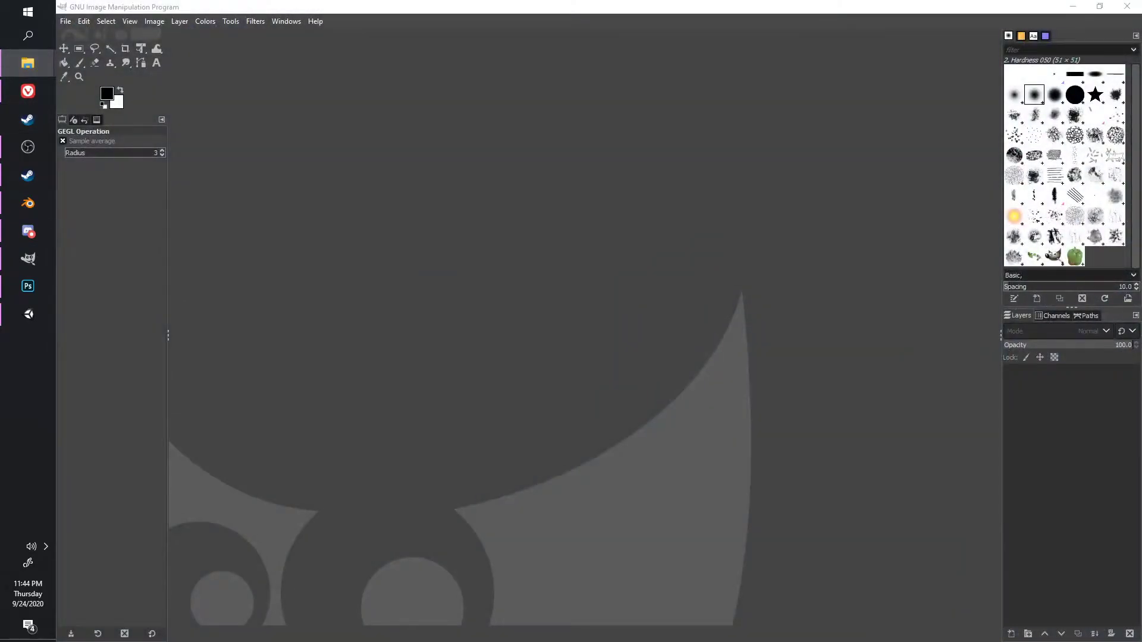
{"action": "mouse_move", "coordinate": [1141, 178]}
{"action": "left_mouse_down"}
{"action": "mouse_move", "coordinate": [1141, 206]}
{"action": "mouse_move", "coordinate": [801, 141]}
{"action": "mouse_move", "coordinate": [1141, 320]}
{"action": "mouse_move", "coordinate": [1141, 160]}
{"action": "left_mouse_up"}
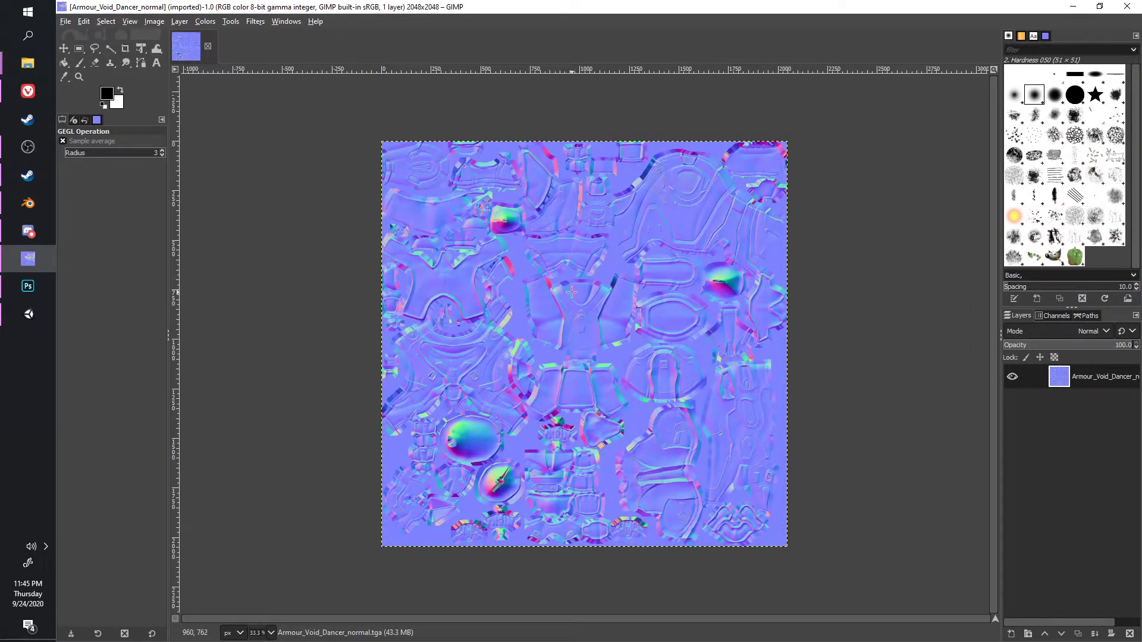
Examine the chest plate details and edge colours of the normal map up close.
{"action": "scroll", "coordinate": [589, 316], "scroll_direction": "up", "scroll_amount": 1, "text": "ctrl"}
{"action": "scroll", "coordinate": [588, 316], "scroll_direction": "up", "scroll_amount": 4, "text": "ctrl"}
{"action": "scroll", "coordinate": [497, 353], "scroll_direction": "down", "scroll_amount": 1, "text": "ctrl"}
{"action": "scroll", "coordinate": [497, 353], "scroll_direction": "up", "scroll_amount": 1, "text": "ctrl"}
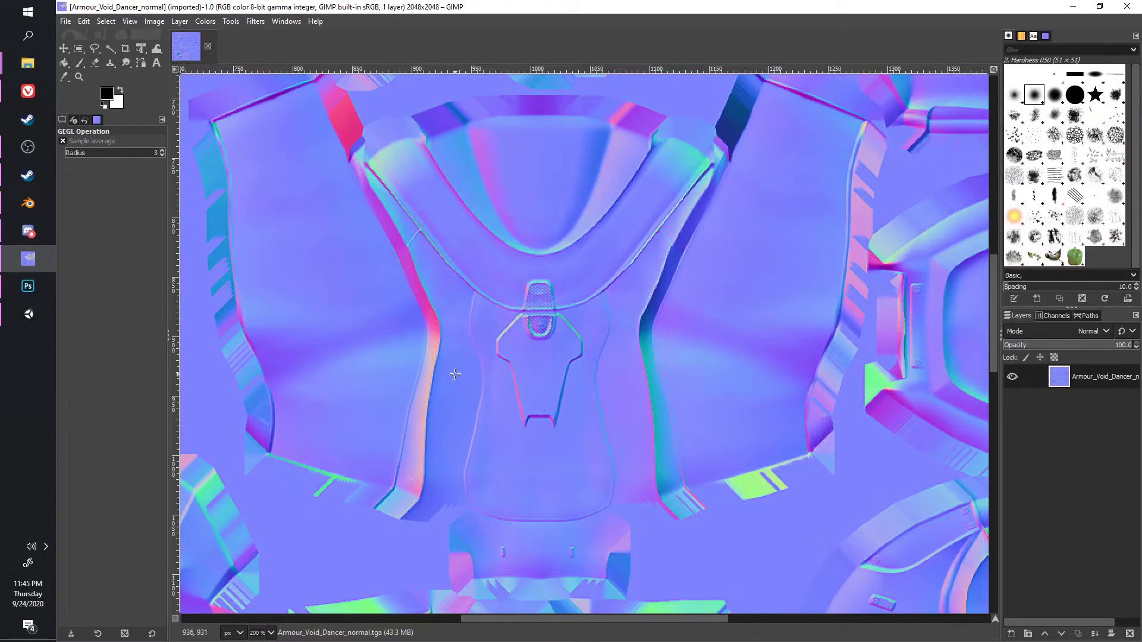
{"action": "scroll", "coordinate": [474, 354], "scroll_direction": "up", "scroll_amount": 2, "text": "ctrl"}
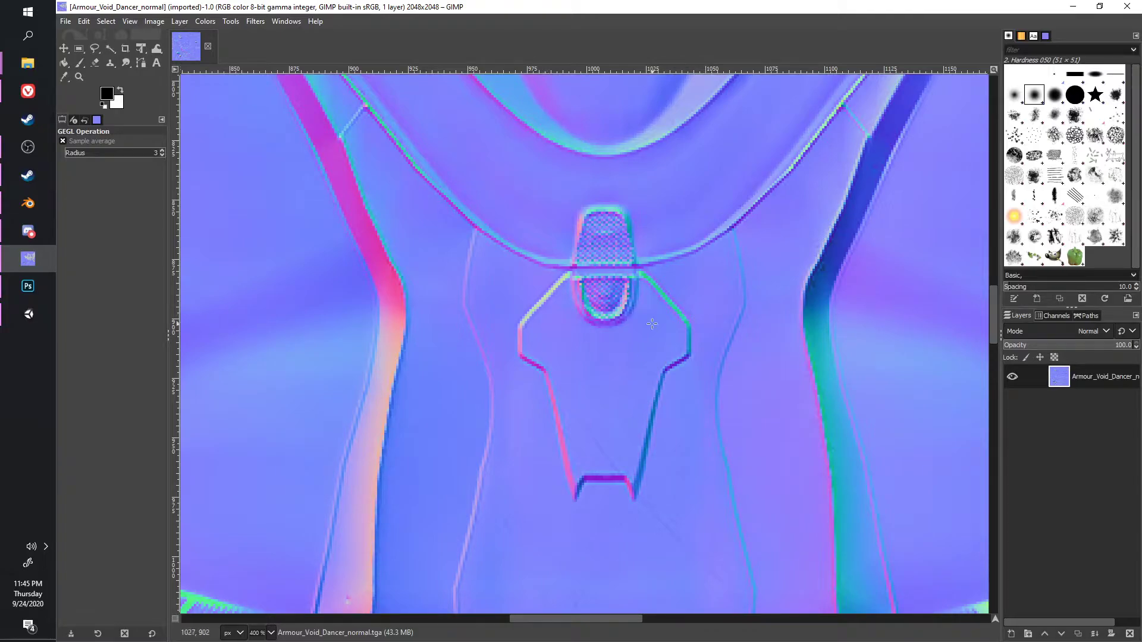
{"action": "scroll", "coordinate": [657, 324], "scroll_direction": "down", "scroll_amount": 4, "text": "ctrl"}
{"action": "scroll", "coordinate": [670, 332], "scroll_direction": "up", "scroll_amount": 4, "text": "ctrl"}
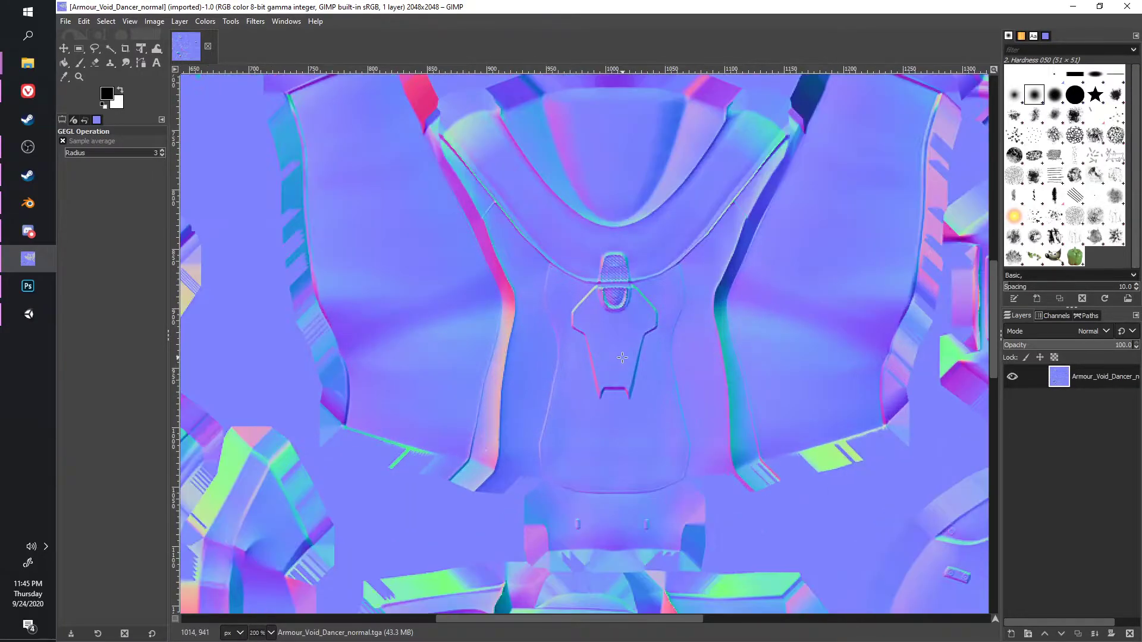
{"action": "key", "text": "c"}
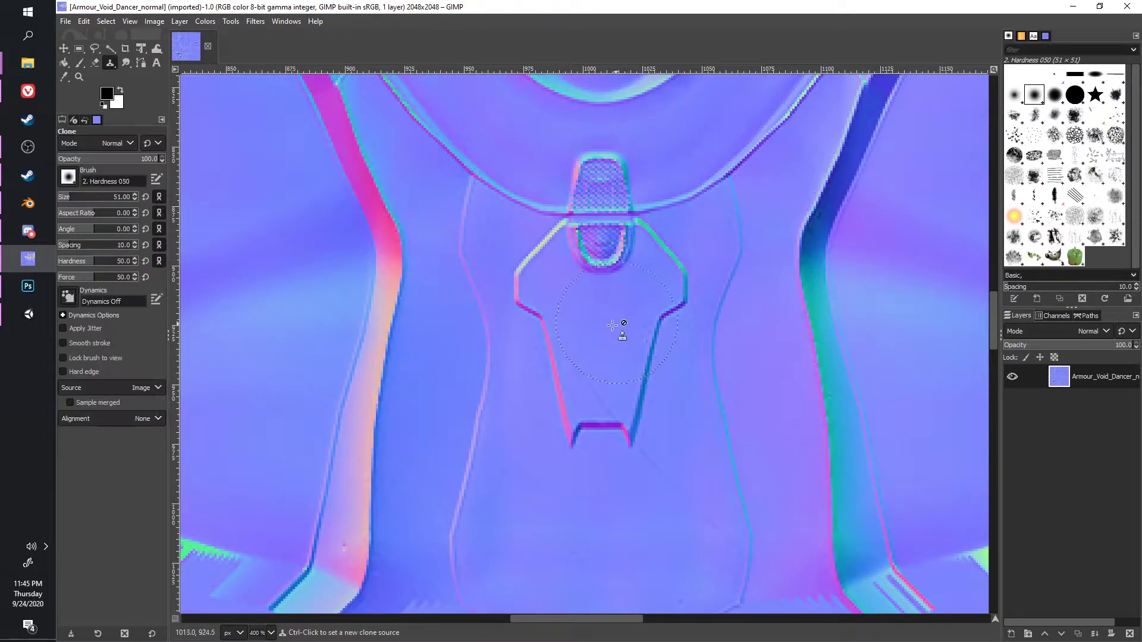
{"action": "scroll", "coordinate": [593, 357], "scroll_direction": "down", "scroll_amount": 10}
{"action": "scroll", "coordinate": [570, 326], "scroll_direction": "up", "scroll_amount": 10}
{"action": "key", "text": "shift+w"}
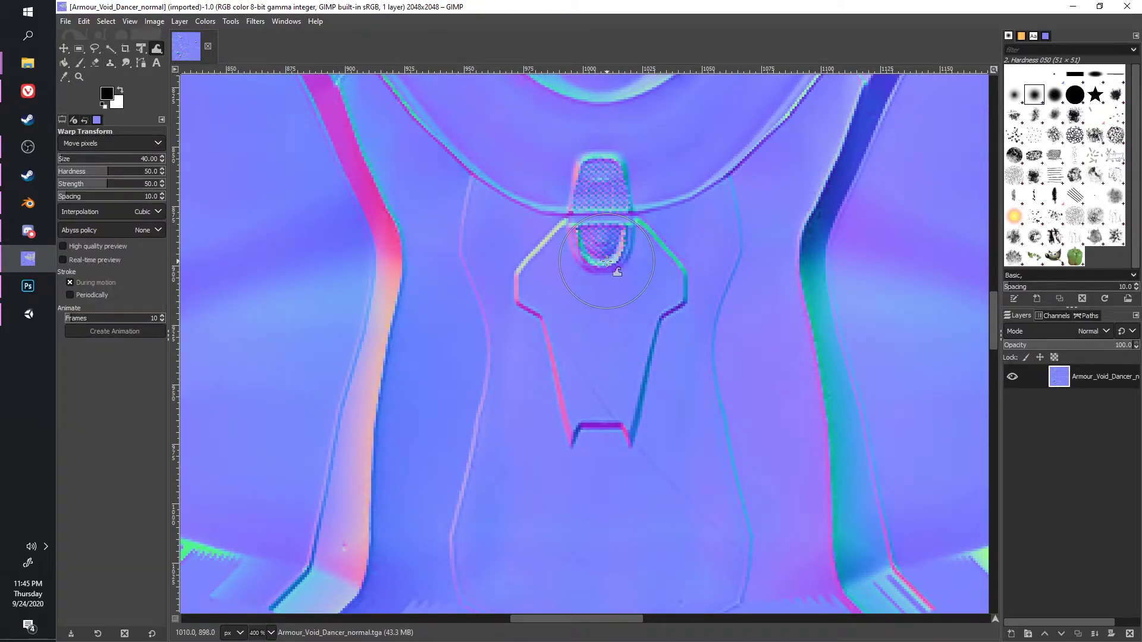
{"action": "key", "text": "m"}
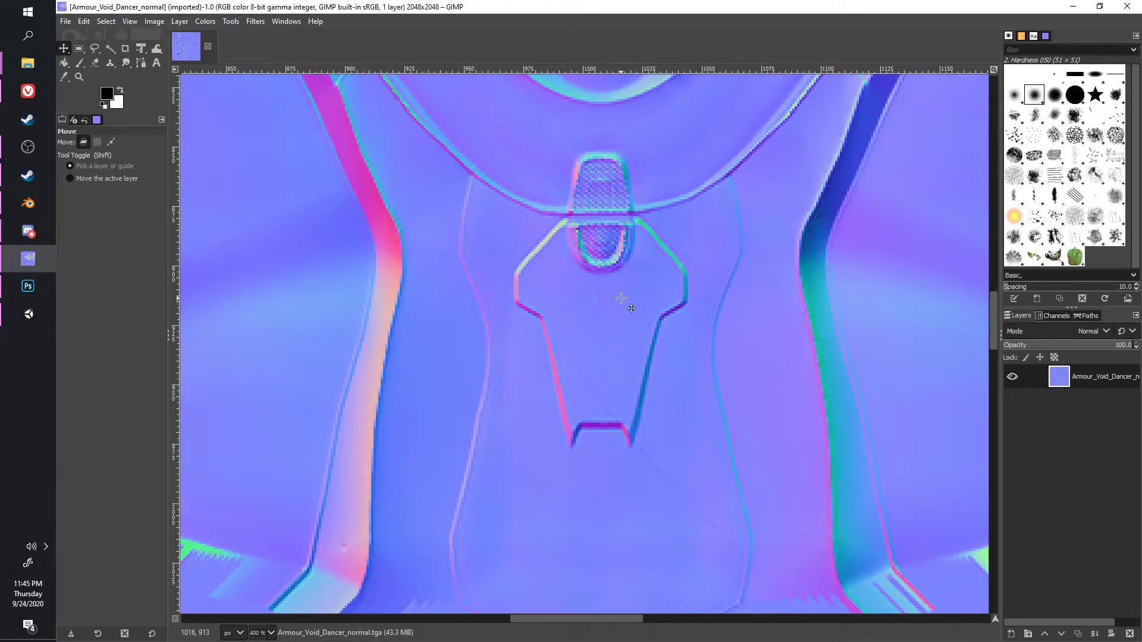
Decompose the normal map into separate layers using the RGB colour model.
{"action": "left_click", "coordinate": [205, 21]}
{"action": "mouse_move", "coordinate": [265, 250]}
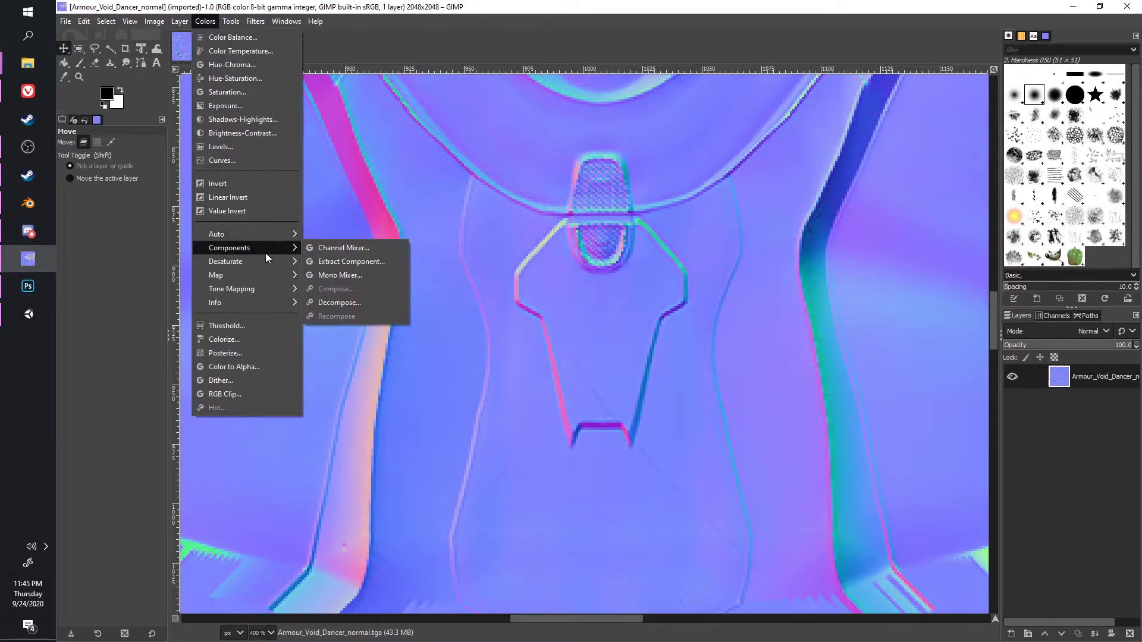
{"action": "left_click", "coordinate": [363, 300]}
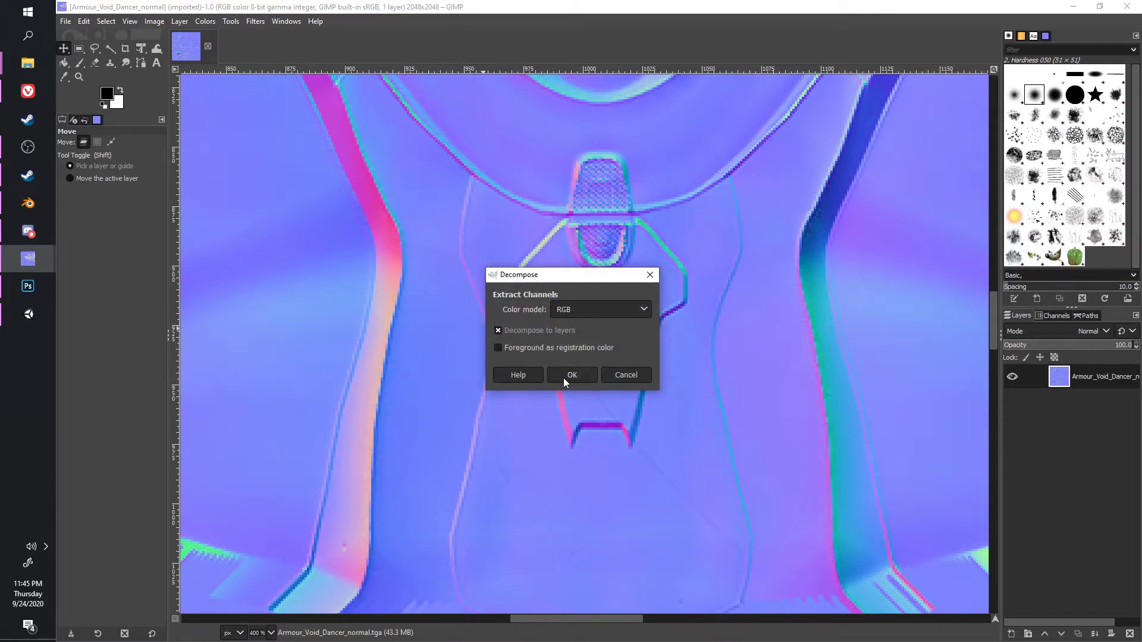
{"action": "left_click", "coordinate": [570, 374]}
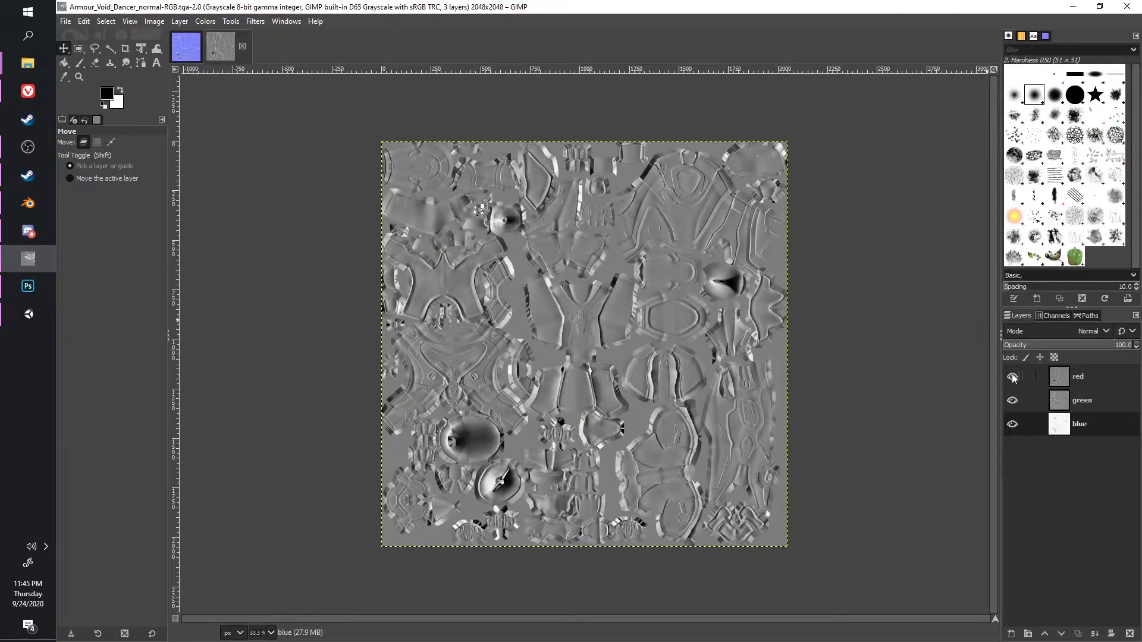
Invert the green layer of the decomposed normal map.
{"action": "left_click", "coordinate": [1085, 408]}
{"action": "left_click", "coordinate": [1089, 382]}
{"action": "left_click", "coordinate": [1088, 403]}
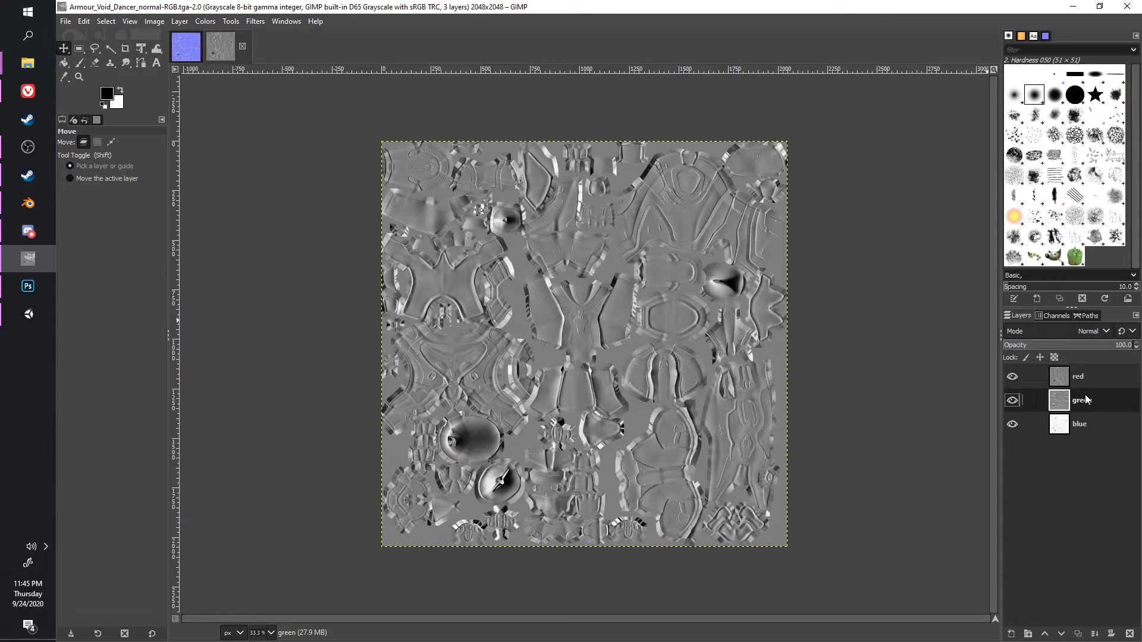
{"action": "left_click", "coordinate": [230, 22]}
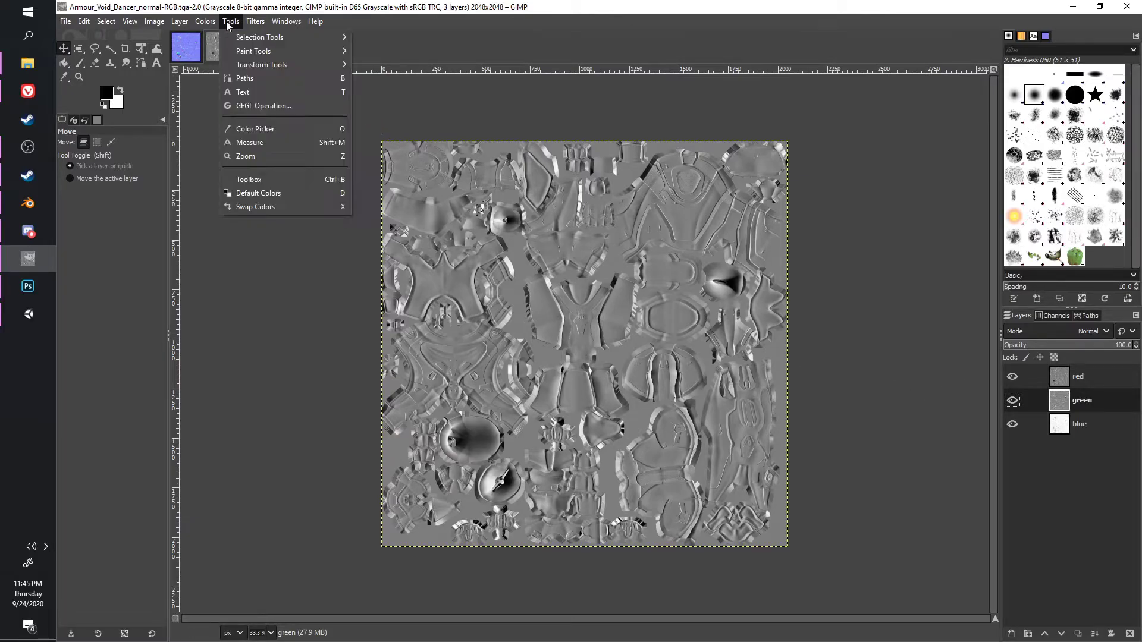
{"action": "mouse_move", "coordinate": [206, 22]}
{"action": "left_click", "coordinate": [240, 180]}
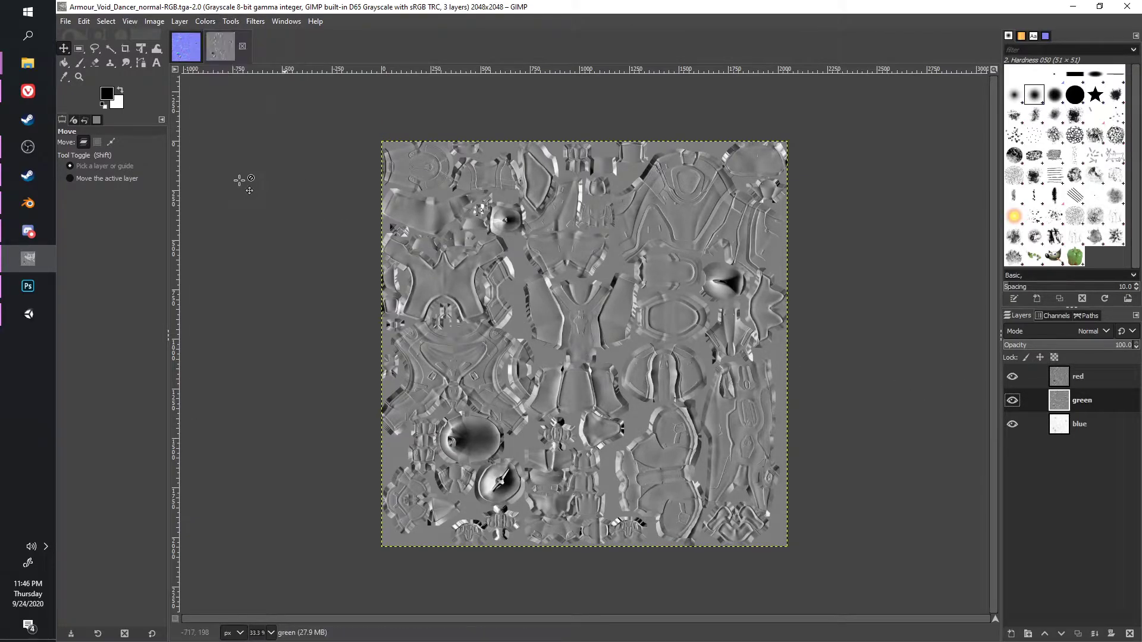
Recompose the channels into the original normal map and check the result on that image.
{"action": "left_click", "coordinate": [208, 22]}
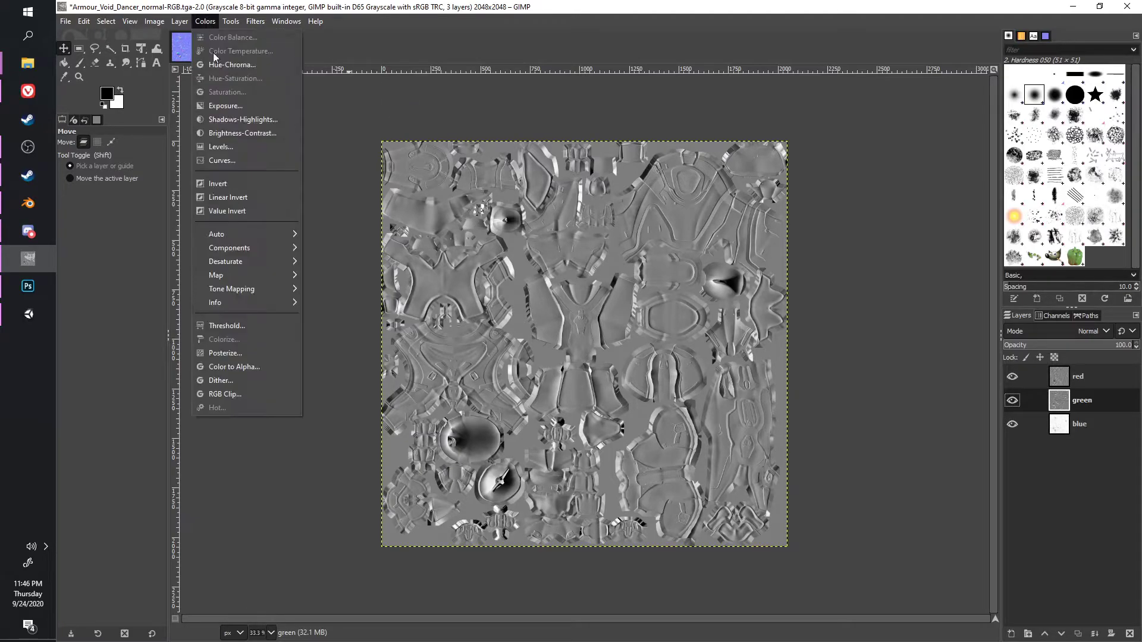
{"action": "mouse_move", "coordinate": [295, 246]}
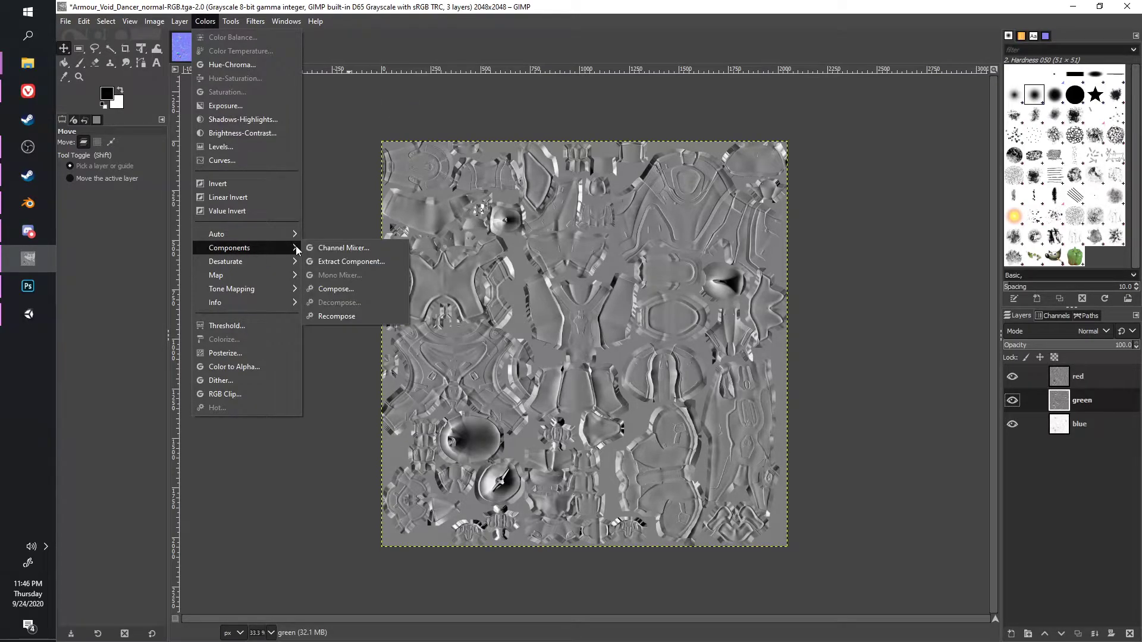
{"action": "left_click", "coordinate": [369, 316]}
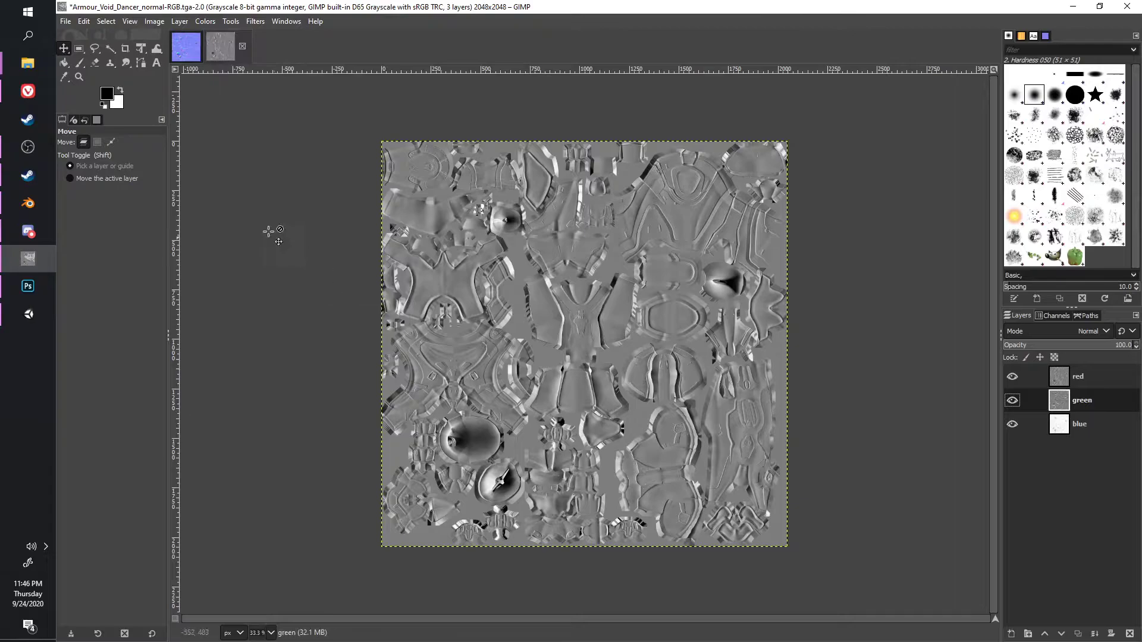
{"action": "left_click", "coordinate": [186, 48]}
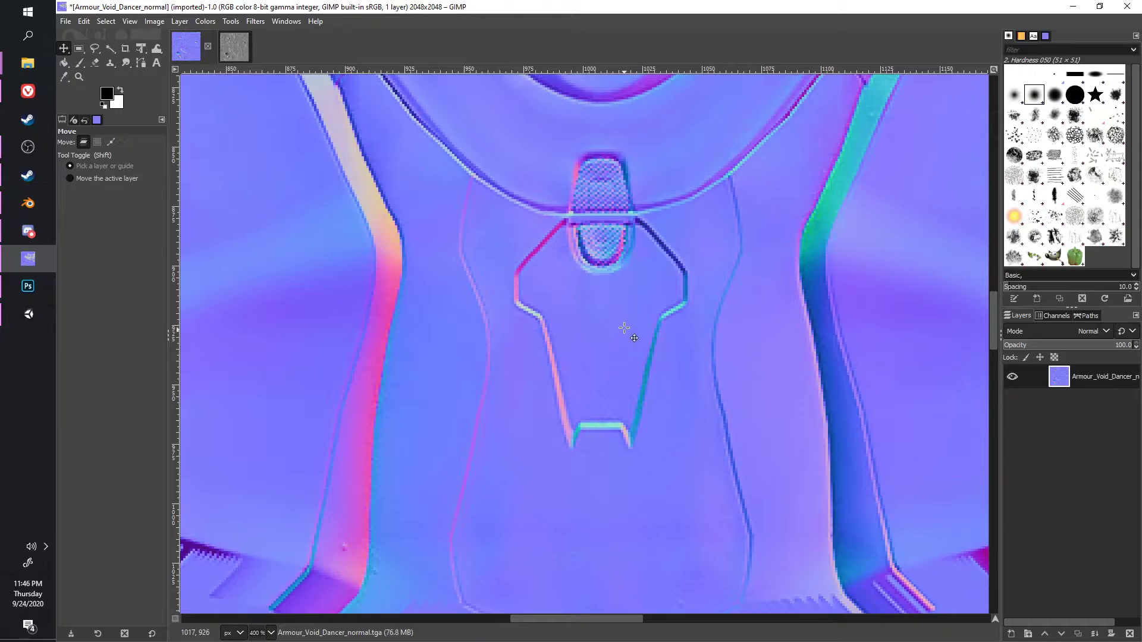
{"action": "scroll", "coordinate": [624, 330], "scroll_direction": "down", "scroll_amount": 8}
{"action": "scroll", "coordinate": [623, 307], "scroll_direction": "up", "scroll_amount": 5}
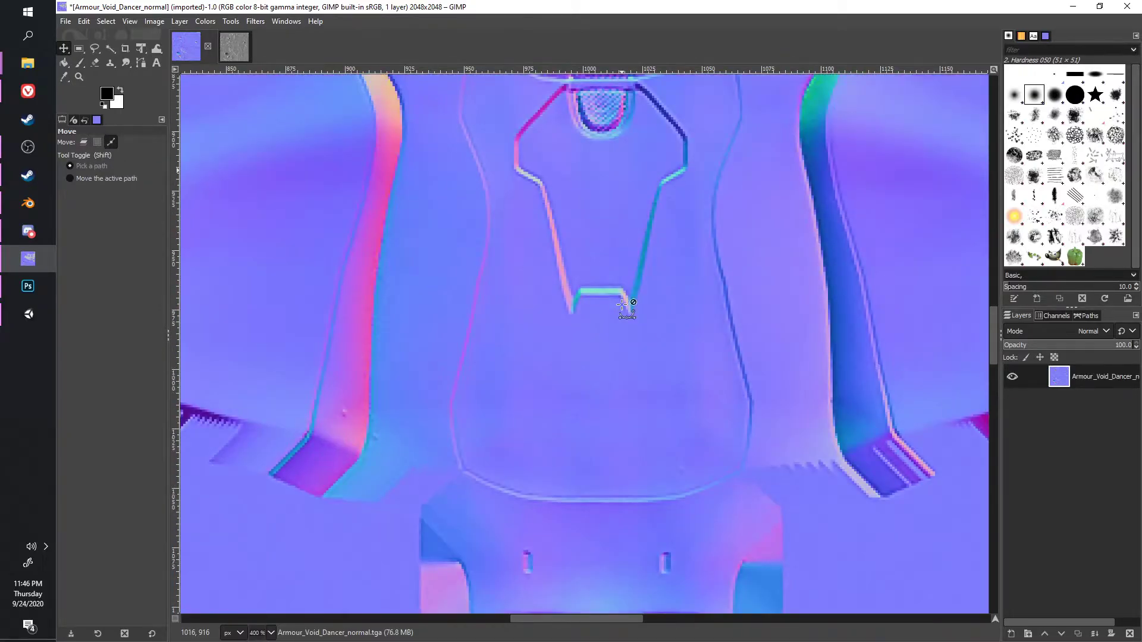
{"action": "scroll", "coordinate": [621, 304], "scroll_direction": "down", "scroll_amount": 8, "text": "ctrl"}
{"action": "scroll", "coordinate": [621, 304], "scroll_direction": "up", "scroll_amount": 1, "text": "ctrl"}
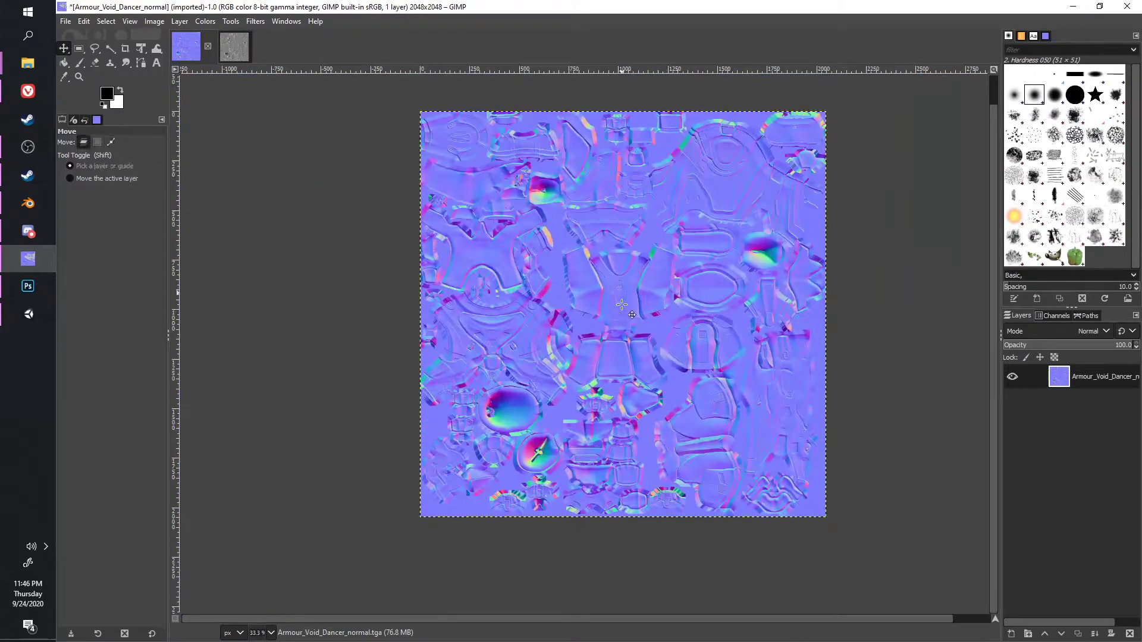
{"action": "key", "text": "alt"}
{"action": "left_click", "coordinate": [82, 22]}
{"action": "mouse_move", "coordinate": [70, 22]}
{"action": "left_click", "coordinate": [106, 22]}
{"action": "left_click", "coordinate": [106, 21]}
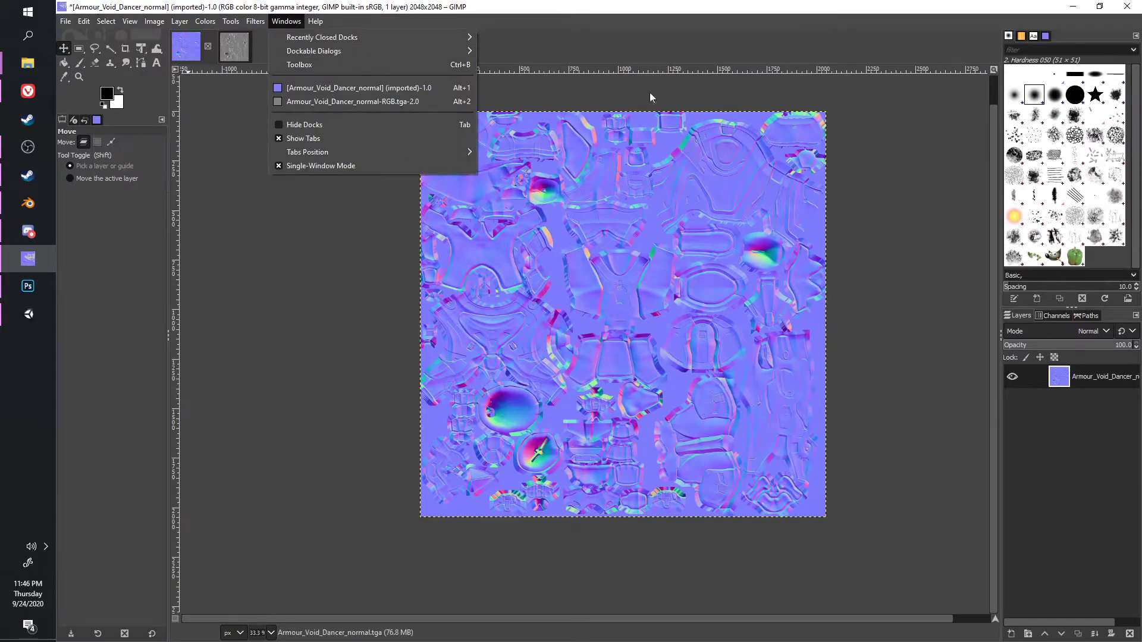
{"action": "left_click", "coordinate": [791, 5]}
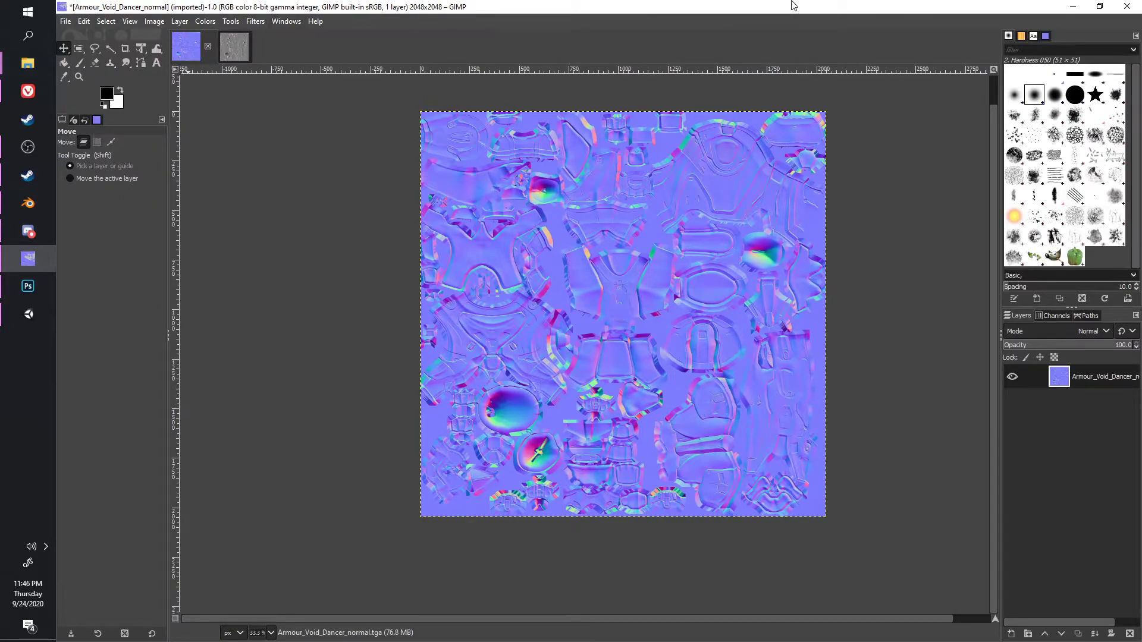
Quit GIMP and discard the unsaved changes to both images.
{"action": "left_click", "coordinate": [1129, 6]}
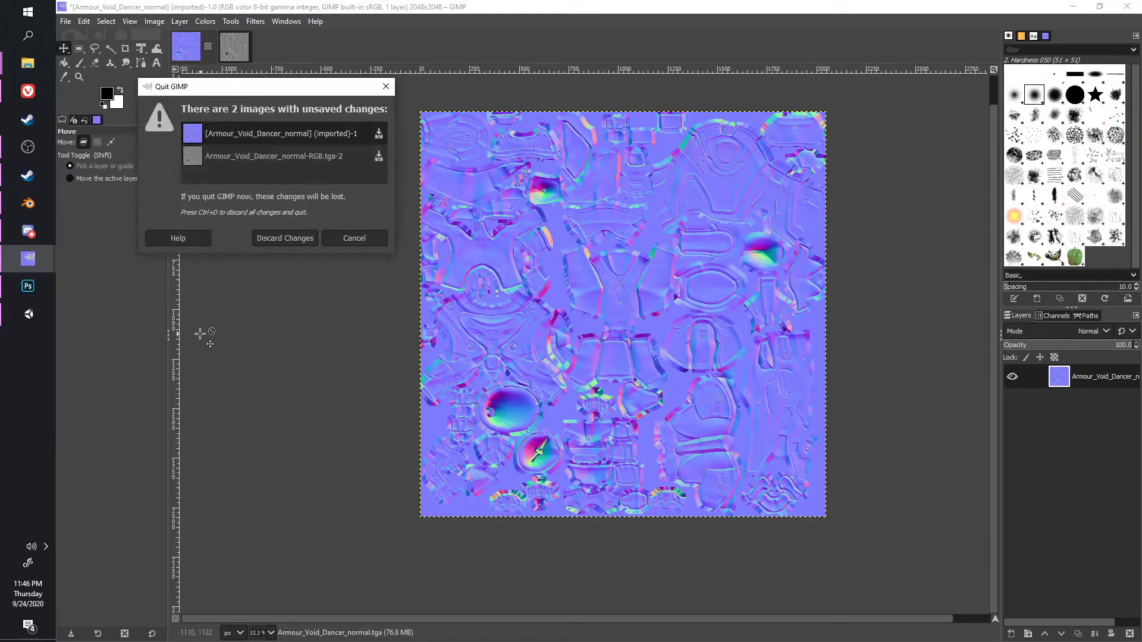
{"action": "left_click", "coordinate": [269, 238]}
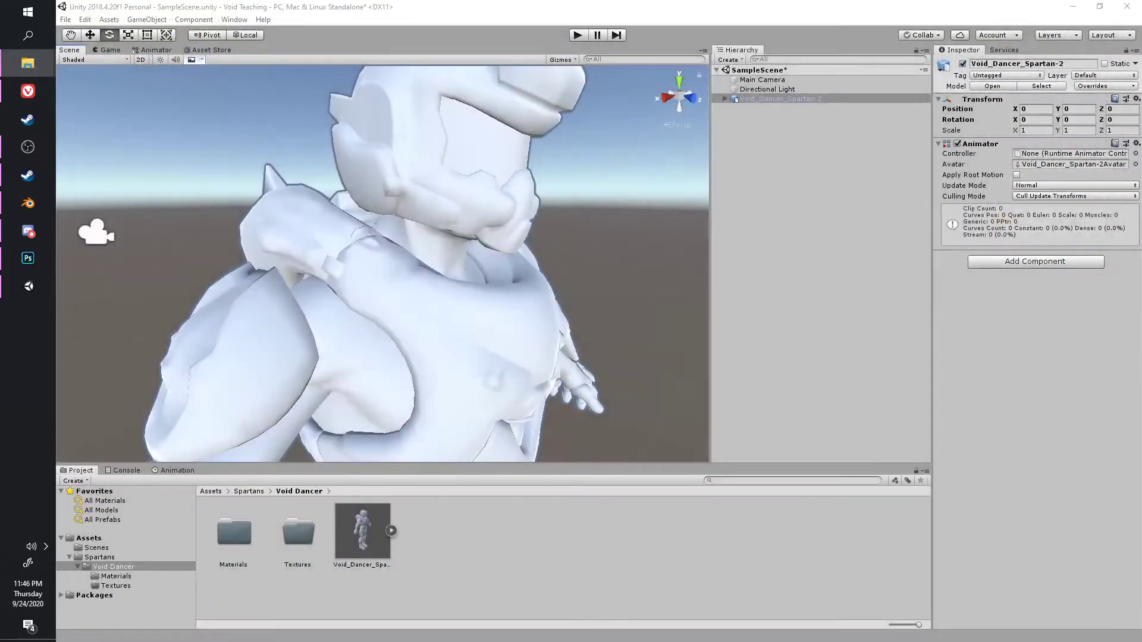
Switch to Photoshop and open Armour_Void_Dancer_normal.tga from File Explorer.
{"action": "left_click", "coordinate": [28, 259]}
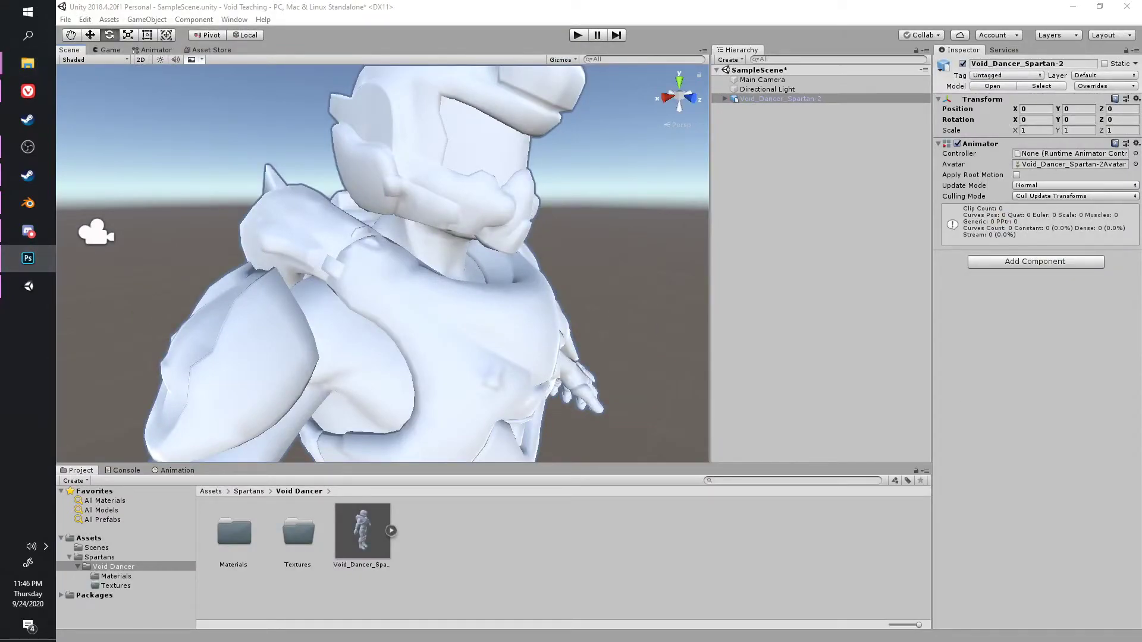
{"action": "key", "text": "alt+Tab"}
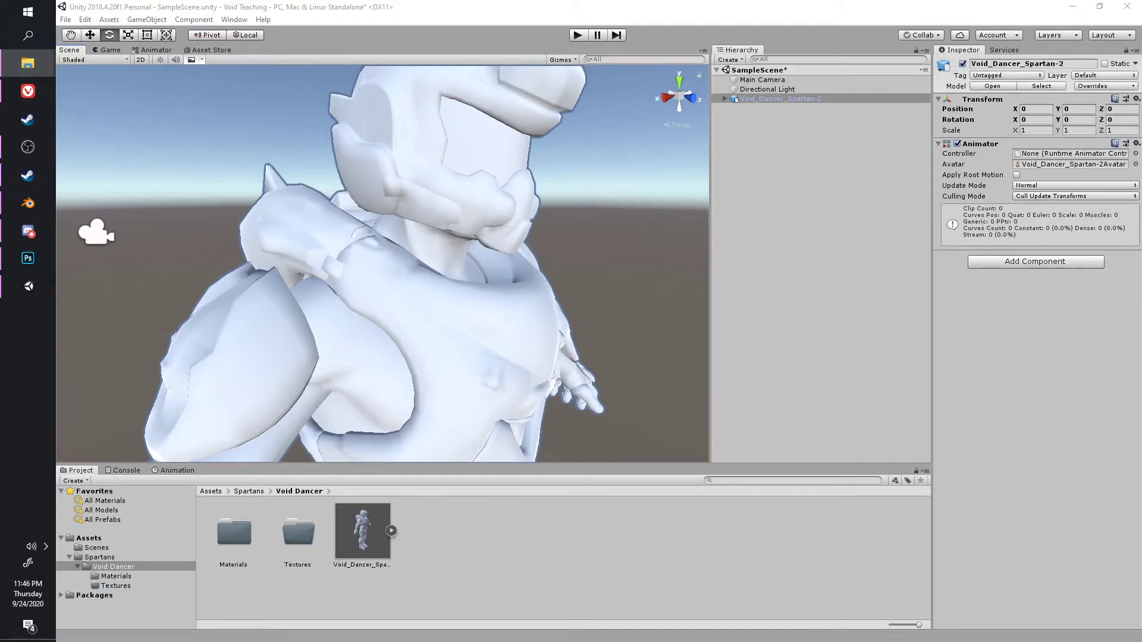
{"action": "key", "text": "alt+Tab"}
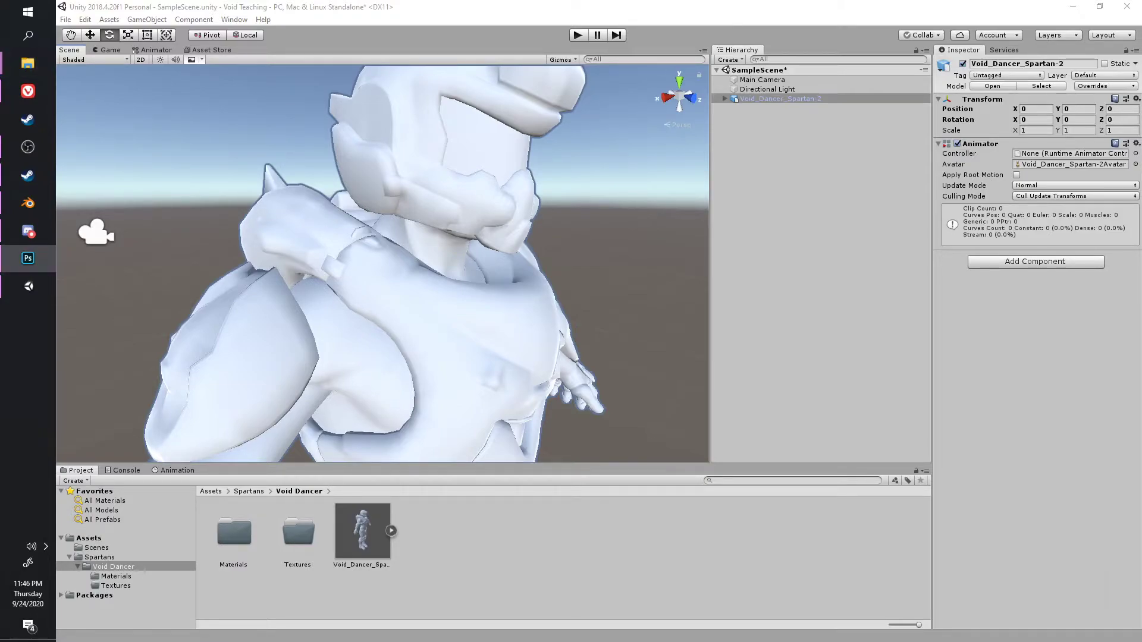
{"action": "left_click_drag", "start_coordinate": [1141, 333], "coordinate": [632, 2]}
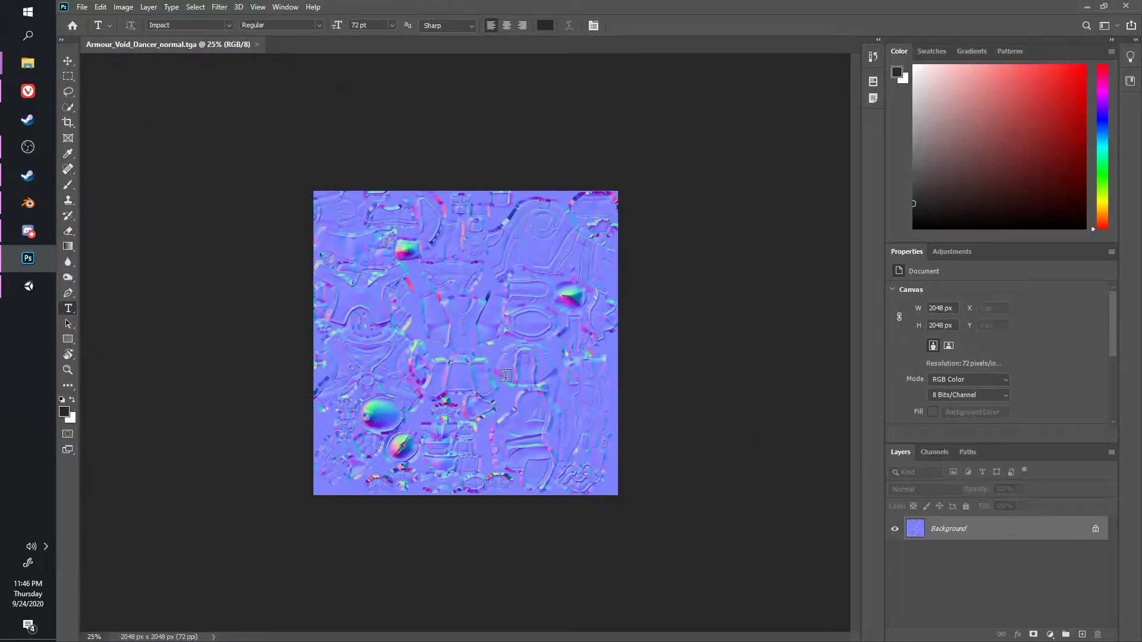
Invert the green channel of Armour_Void_Dancer_normal.tga and return to the composite RGB view.
{"action": "scroll", "coordinate": [506, 375], "scroll_direction": "up", "scroll_amount": 2, "text": "alt"}
{"action": "scroll", "coordinate": [506, 380], "scroll_direction": "up", "scroll_amount": 17, "text": "alt"}
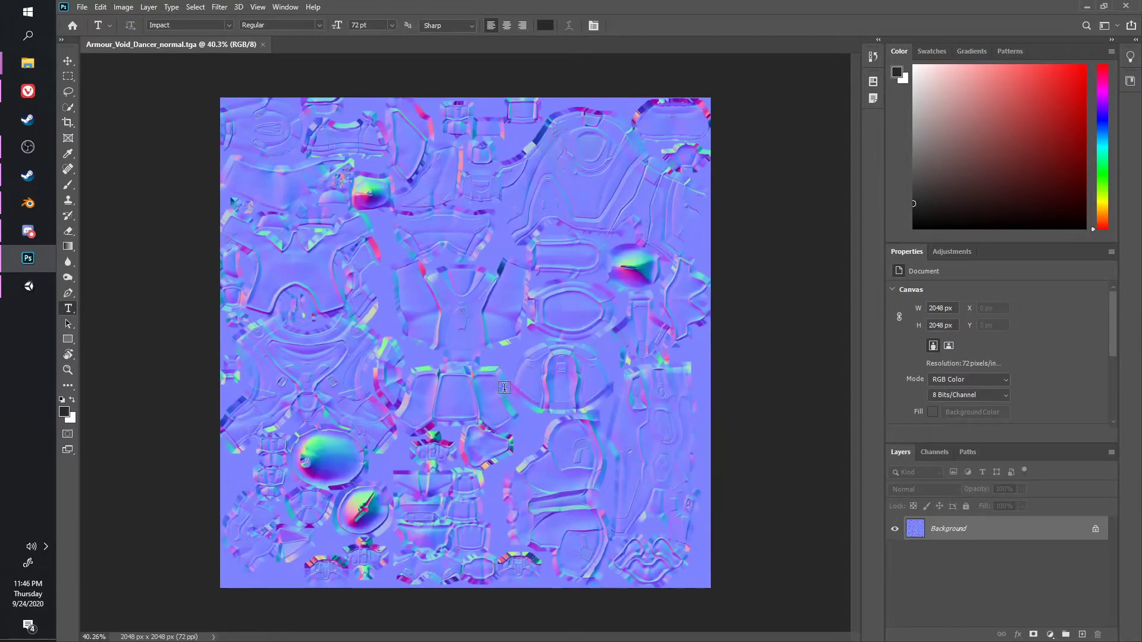
{"action": "scroll", "coordinate": [595, 273], "scroll_direction": "up", "scroll_amount": 14, "text": "alt"}
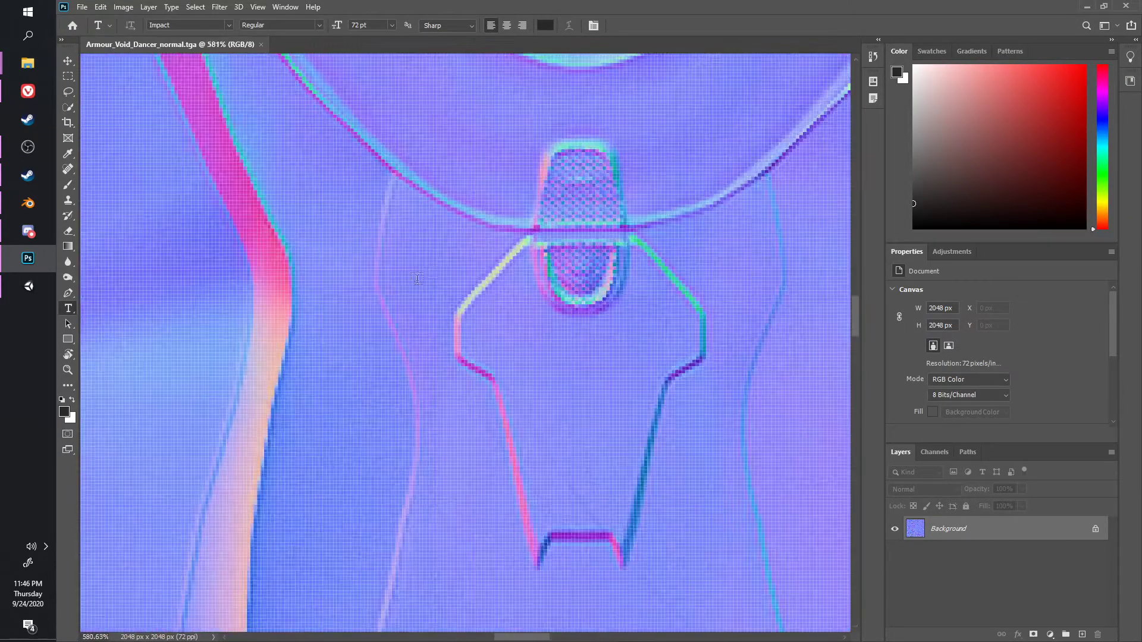
{"action": "scroll", "coordinate": [628, 379], "scroll_direction": "down", "scroll_amount": 20, "text": "alt"}
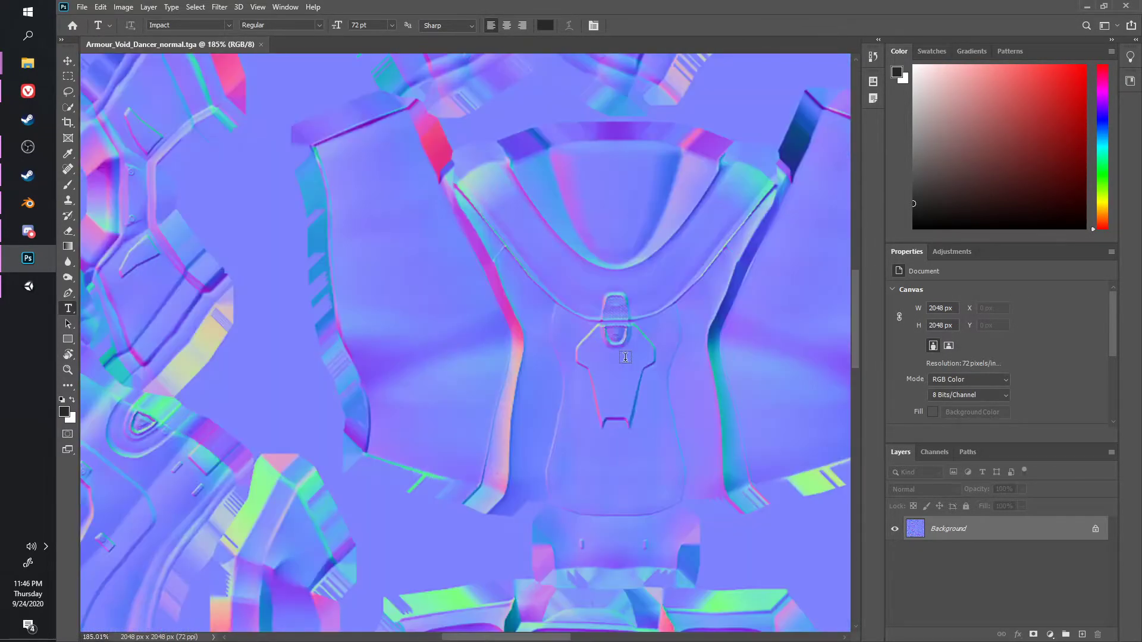
{"action": "scroll", "coordinate": [649, 388], "scroll_direction": "down", "scroll_amount": 1, "text": "alt"}
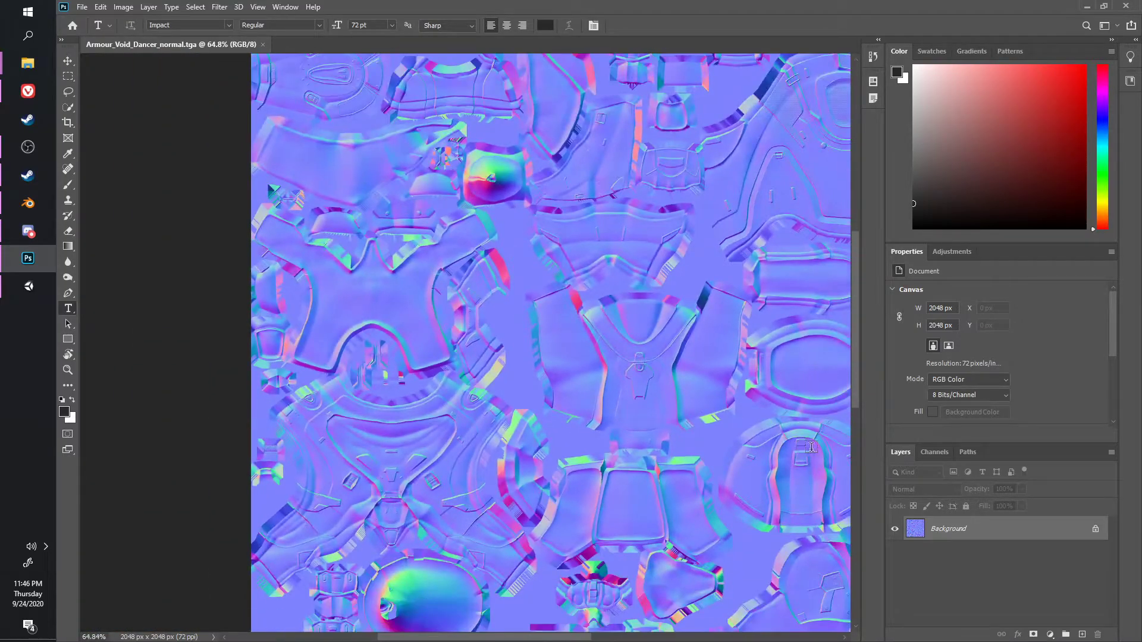
{"action": "left_click", "coordinate": [933, 452]}
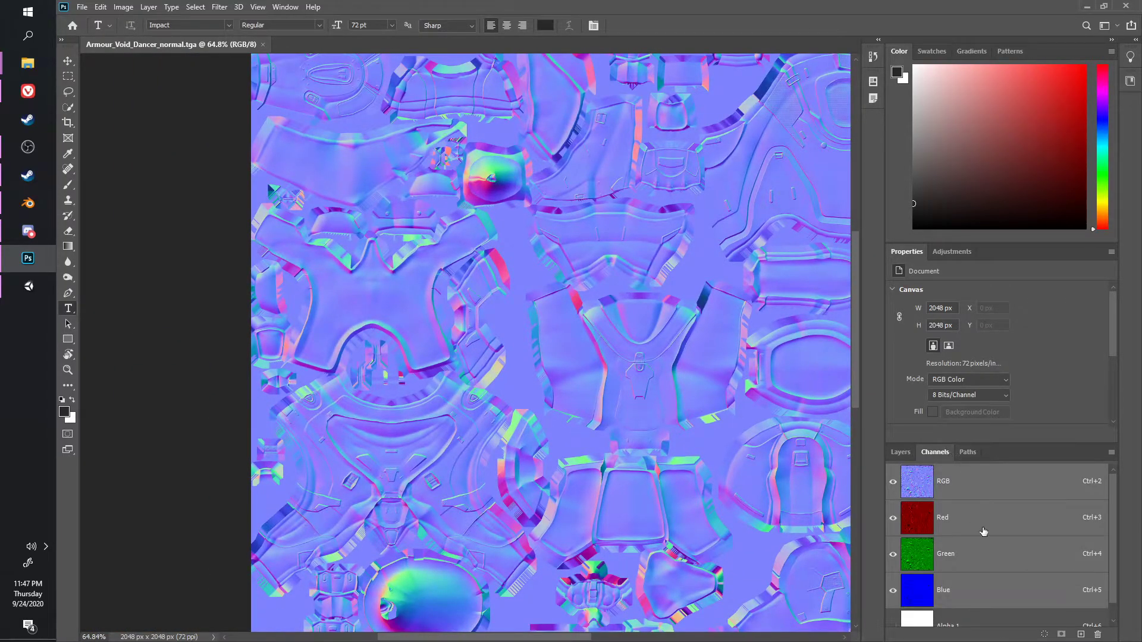
{"action": "left_click", "coordinate": [961, 563]}
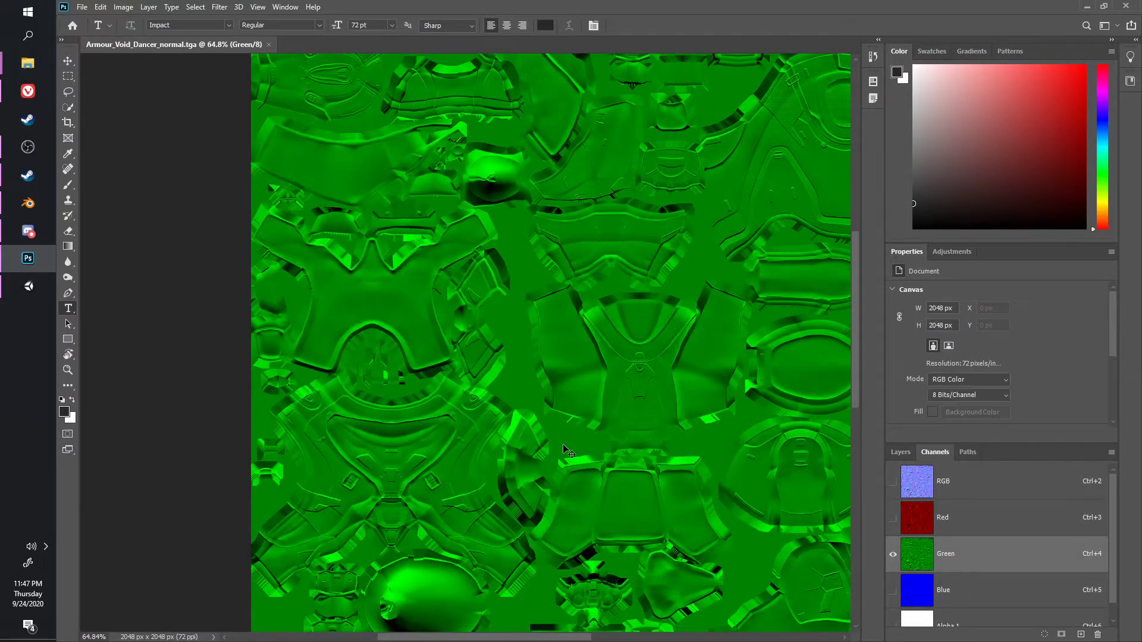
{"action": "key", "text": "ctrl+i"}
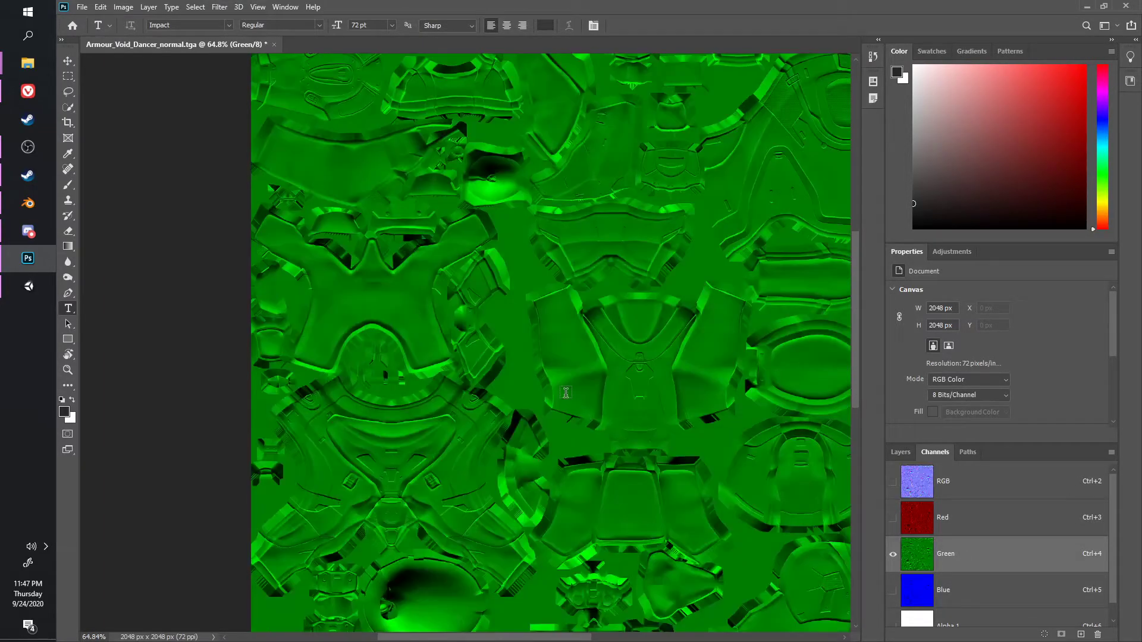
{"action": "left_click", "coordinate": [907, 481]}
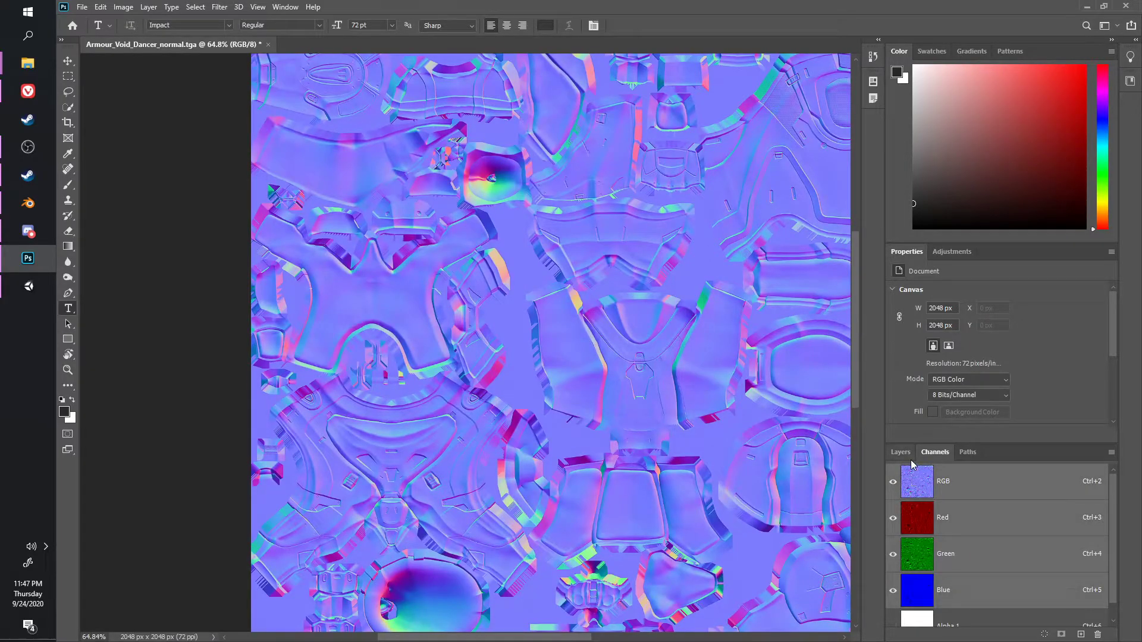
Inspect the inverted normal map's relief up close, and quit Photoshop without saving the changes.
{"action": "left_click", "coordinate": [900, 452]}
{"action": "scroll", "coordinate": [700, 373], "scroll_direction": "up", "scroll_amount": 5, "text": "alt"}
{"action": "scroll", "coordinate": [407, 361], "scroll_direction": "up", "scroll_amount": 2, "text": "alt"}
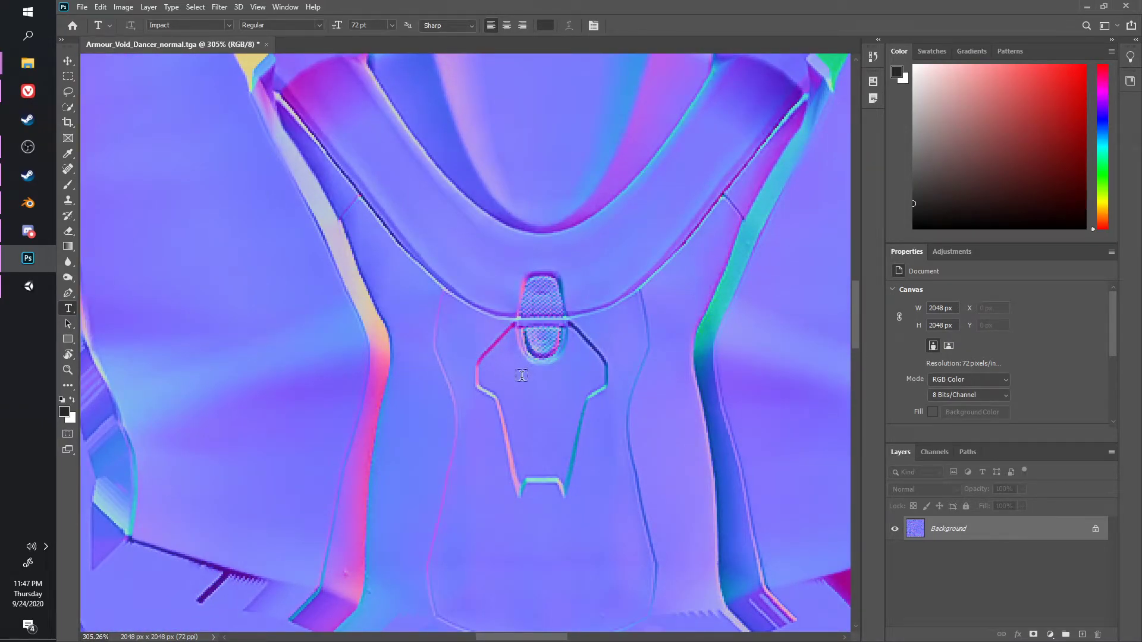
{"action": "scroll", "coordinate": [531, 370], "scroll_direction": "down", "scroll_amount": 11, "text": "alt"}
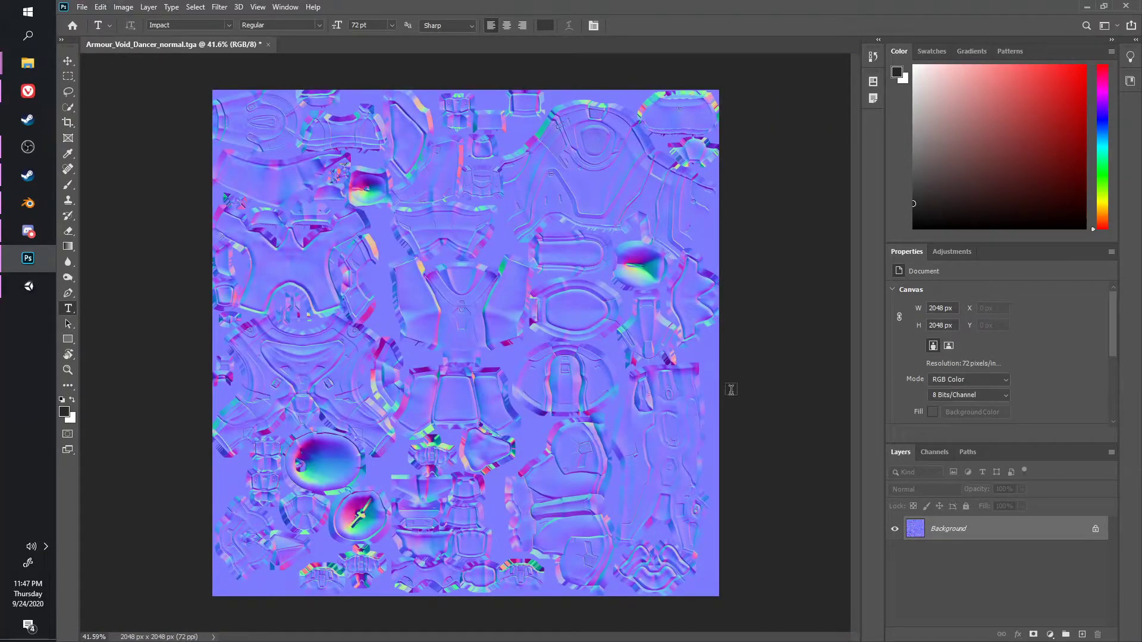
{"action": "left_click", "coordinate": [1126, 6]}
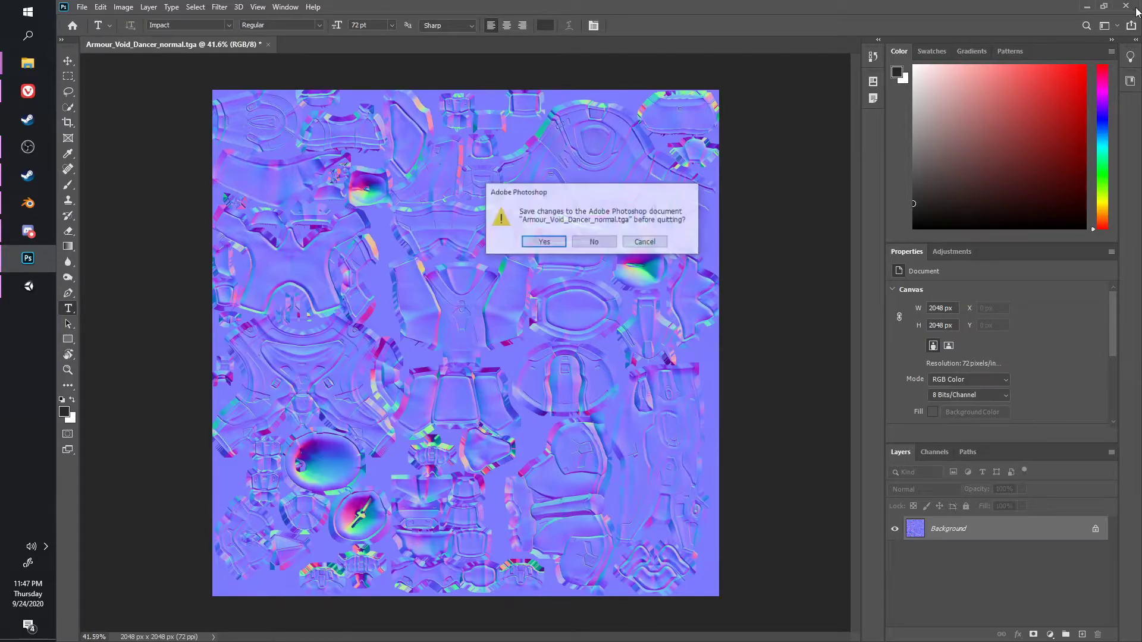
{"action": "left_click", "coordinate": [599, 246]}
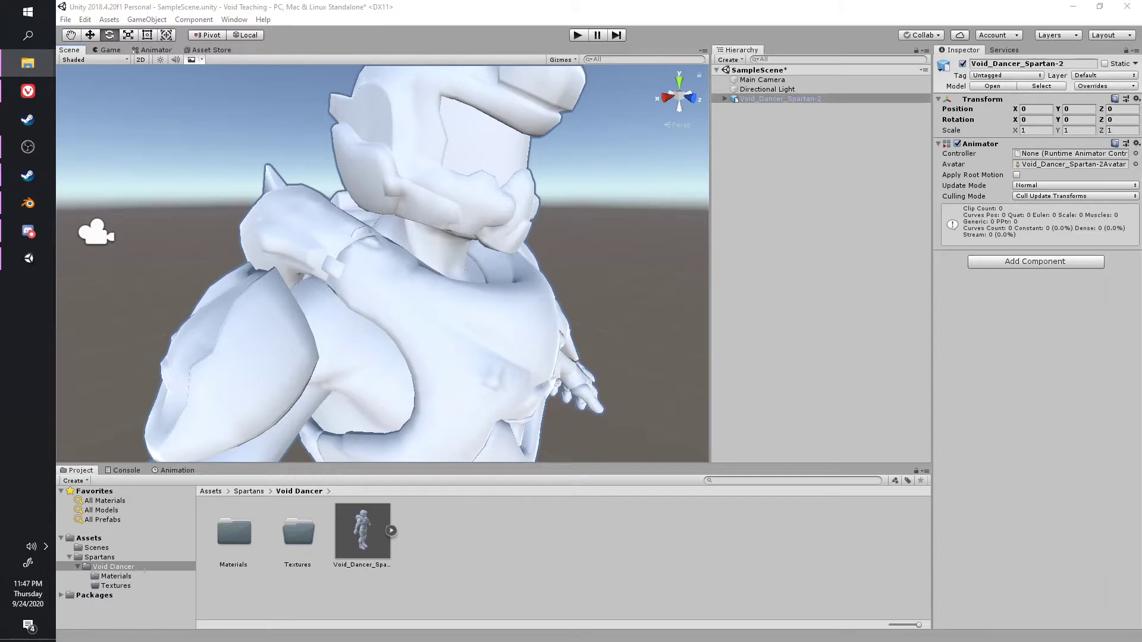
Import the Void Dancer armour and helmet colour, control and normal(OpenGL) textures from File Explorer into the Unity project's Textures folder.
{"action": "left_click_drag", "start_coordinate": [1141, 220], "coordinate": [534, 136]}
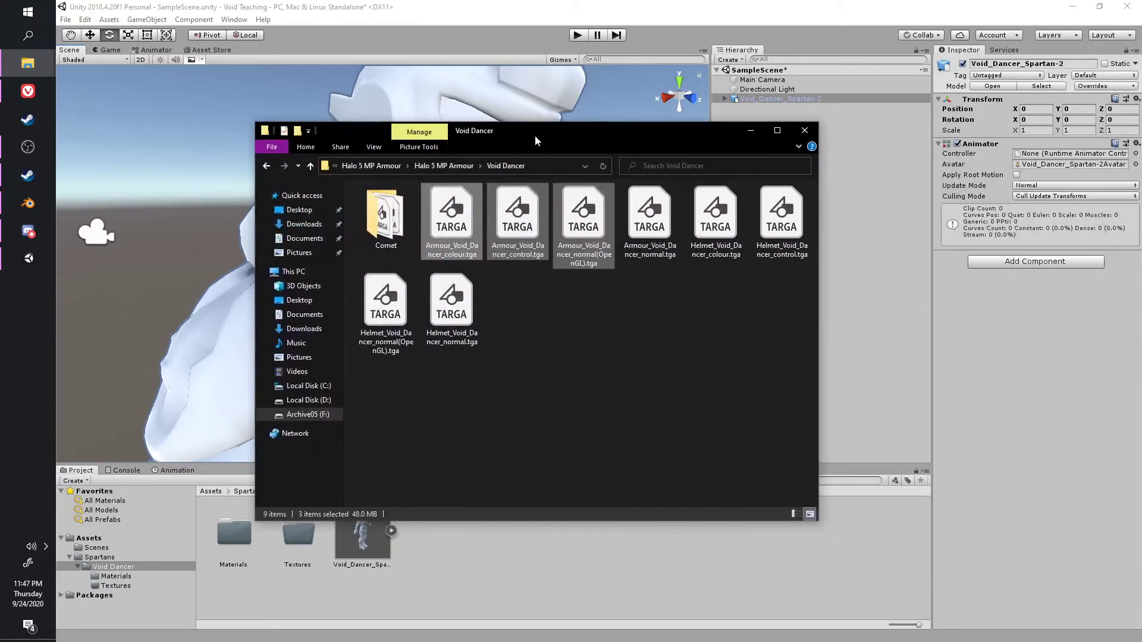
{"action": "left_click", "coordinate": [507, 311]}
{"action": "mouse_move", "coordinate": [393, 218]}
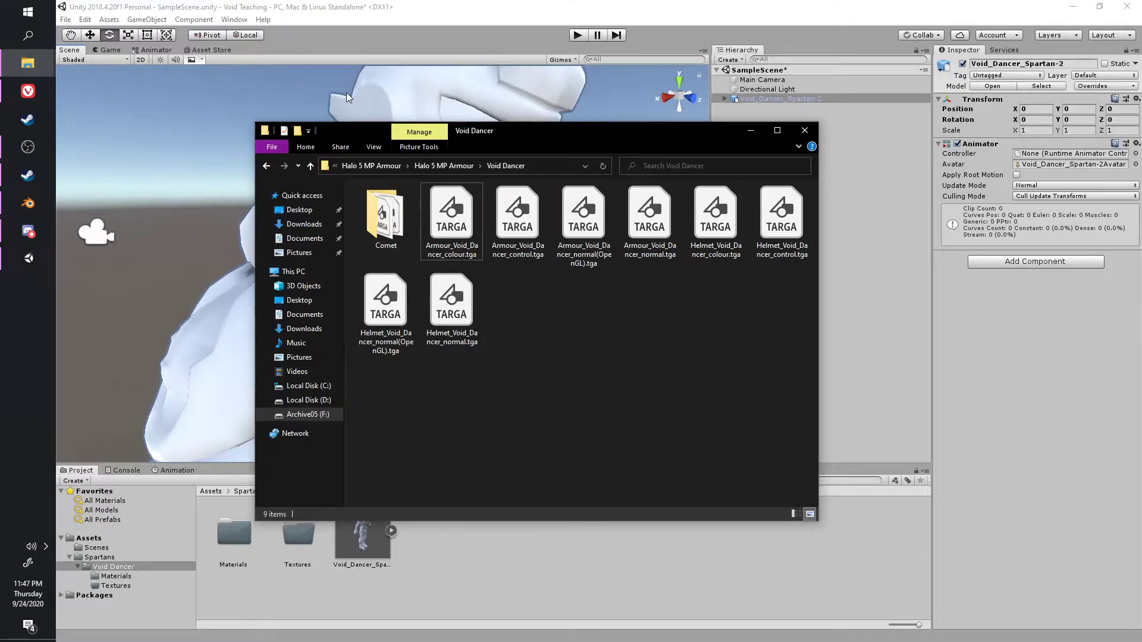
{"action": "left_click", "coordinate": [476, 220]}
{"action": "left_click", "coordinate": [517, 217], "text": "ctrl"}
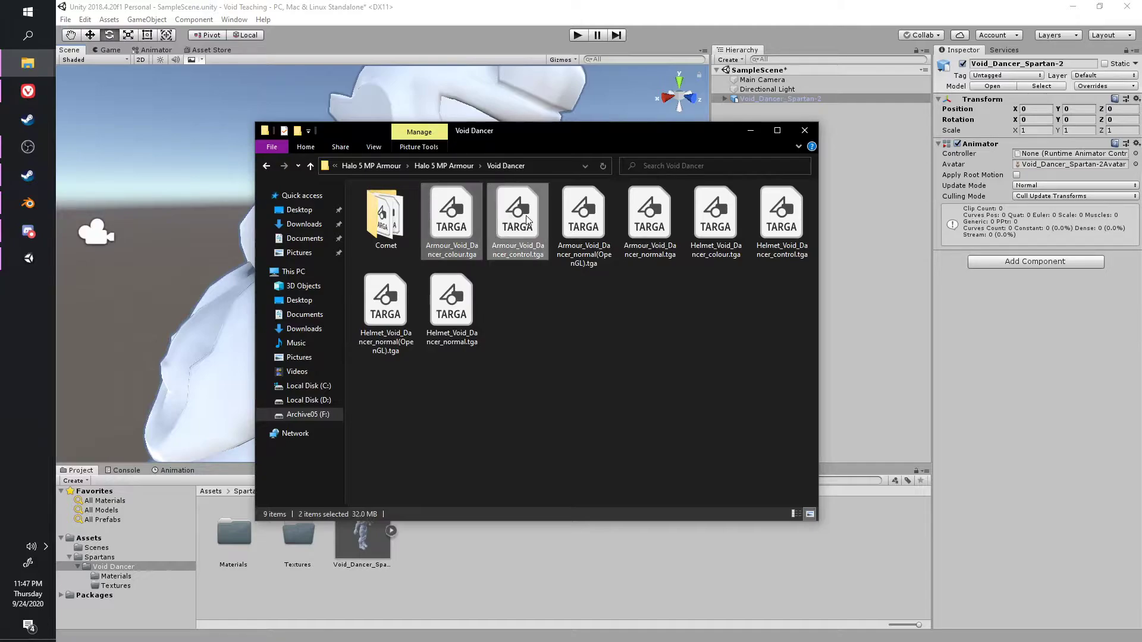
{"action": "left_click", "coordinate": [558, 215], "text": "ctrl"}
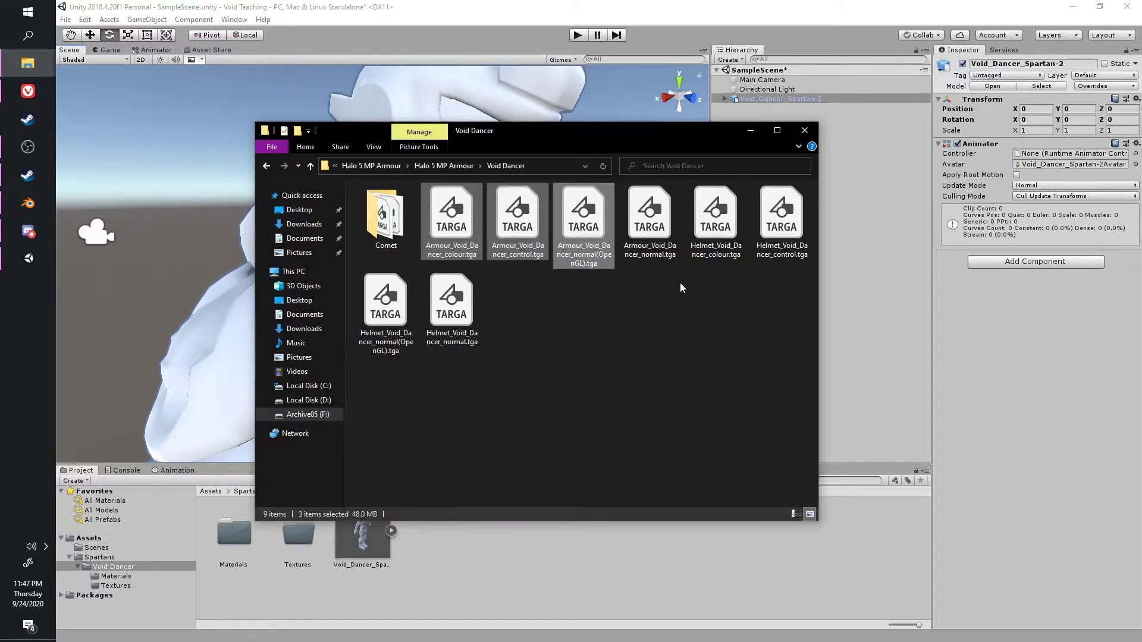
{"action": "left_click", "coordinate": [735, 231], "text": "ctrl"}
{"action": "left_click", "coordinate": [752, 232], "text": "ctrl"}
{"action": "left_click", "coordinate": [386, 309], "text": "ctrl"}
{"action": "left_click_drag", "start_coordinate": [552, 226], "coordinate": [294, 537]}
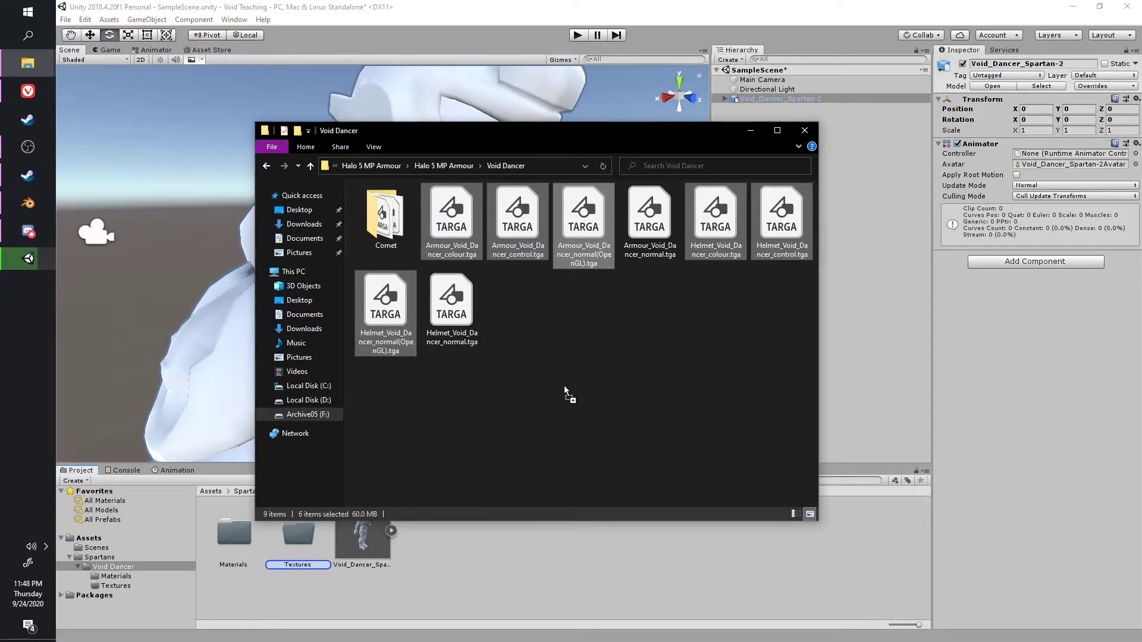
{"action": "left_click", "coordinate": [804, 130]}
Import the male techsuit textures from File Explorer into the Void Dancer Textures folder.
{"action": "left_click", "coordinate": [44, 57]}
{"action": "left_click", "coordinate": [110, 57]}
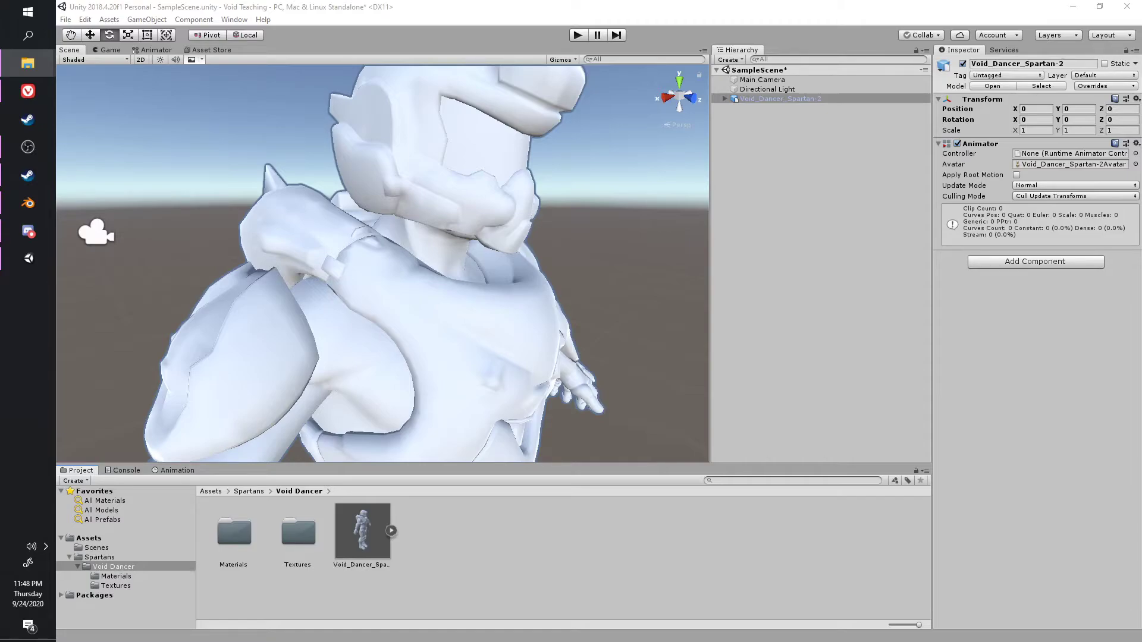
{"action": "left_click_drag", "start_coordinate": [469, 615], "coordinate": [291, 523]}
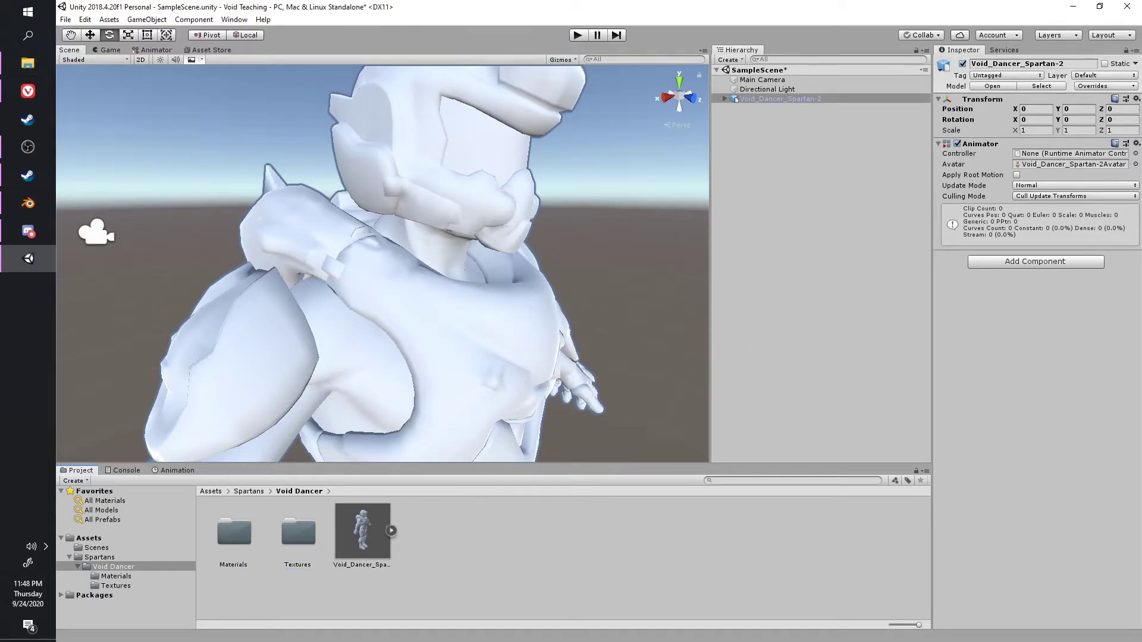
Import the Open Halo 5 Spartan shader from the Important_Shaders folder into the project's Assets folder.
{"action": "mouse_move", "coordinate": [43, 62]}
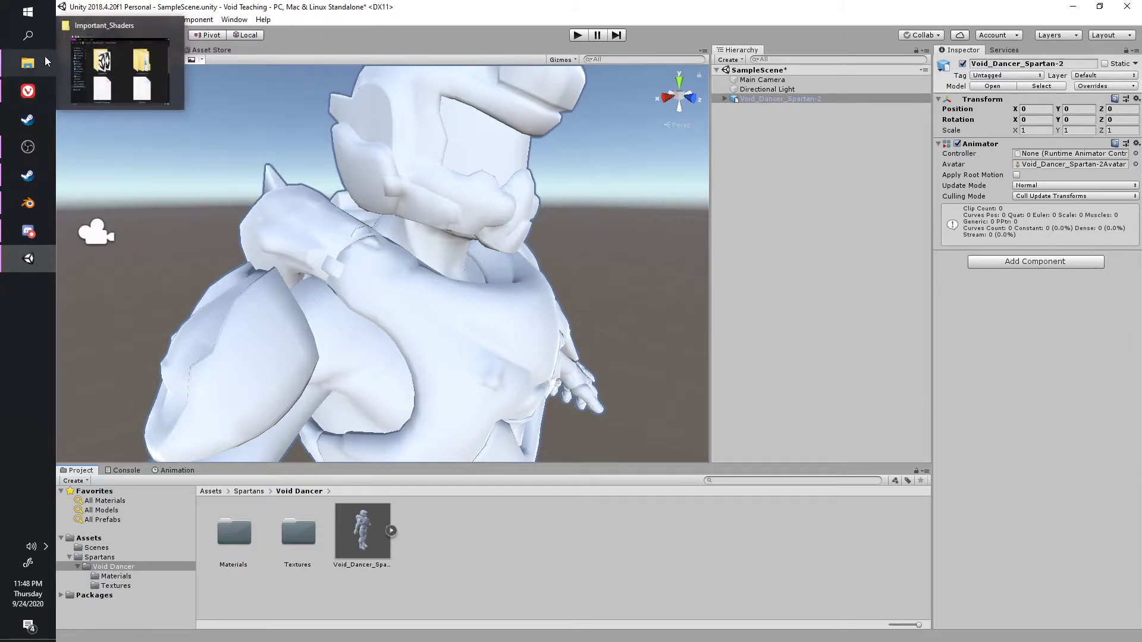
{"action": "left_click", "coordinate": [129, 66]}
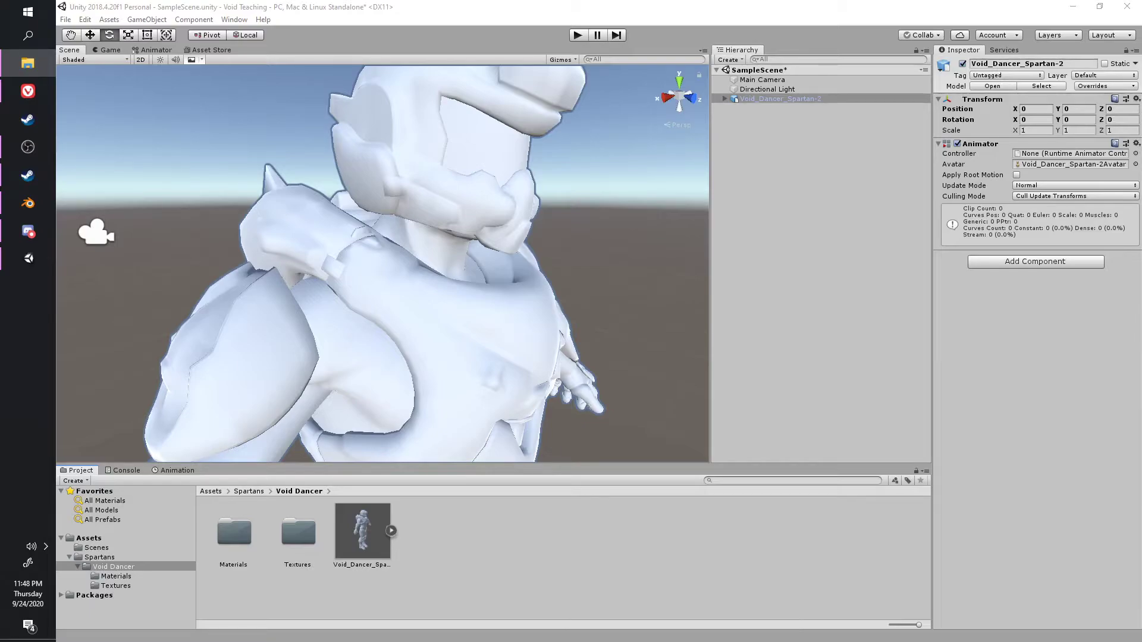
{"action": "left_click_drag", "start_coordinate": [953, 512], "coordinate": [83, 538]}
Assign the Open Halo 5 Spartan Shader V1.5 to all three materials in the Void Dancer Materials folder.
{"action": "double_click", "coordinate": [223, 540]}
{"action": "left_click", "coordinate": [252, 526]}
{"action": "left_click", "coordinate": [361, 528], "text": "shift"}
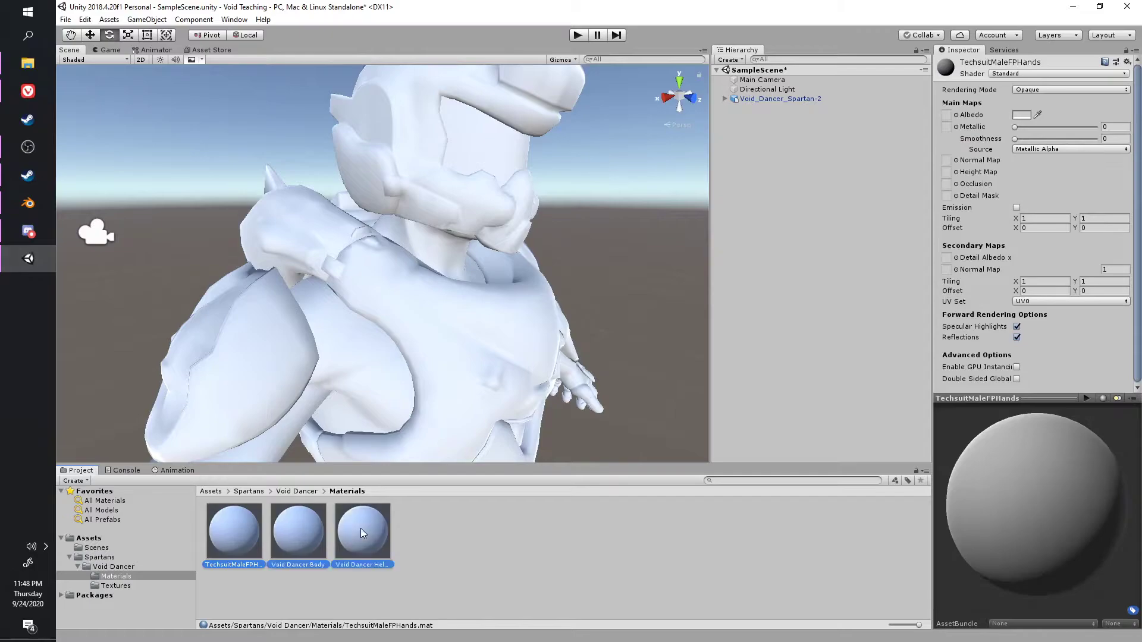
{"action": "left_click", "coordinate": [229, 526]}
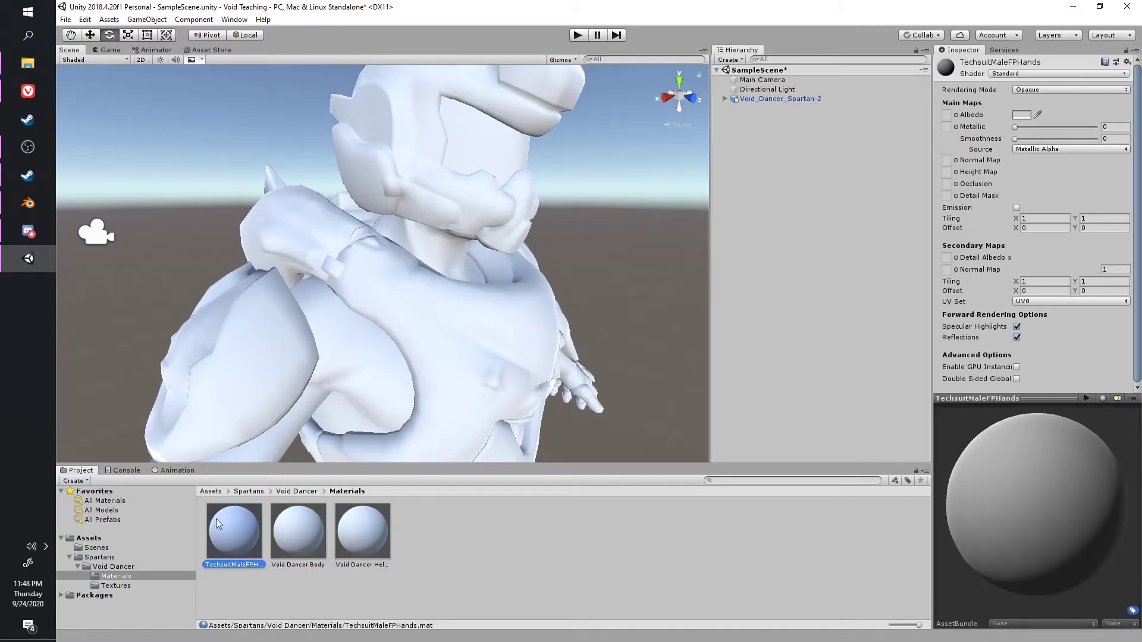
{"action": "left_click", "coordinate": [358, 528], "text": "shift"}
{"action": "left_click_drag", "start_coordinate": [503, 366], "coordinate": [794, 169], "text": "alt"}
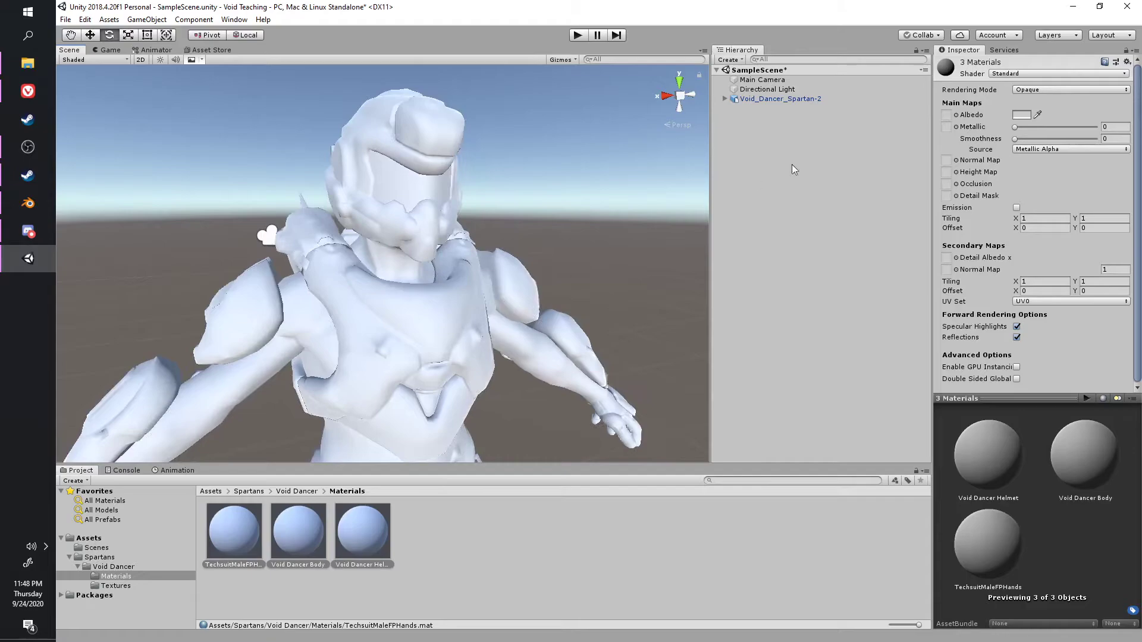
{"action": "left_click", "coordinate": [1026, 74]}
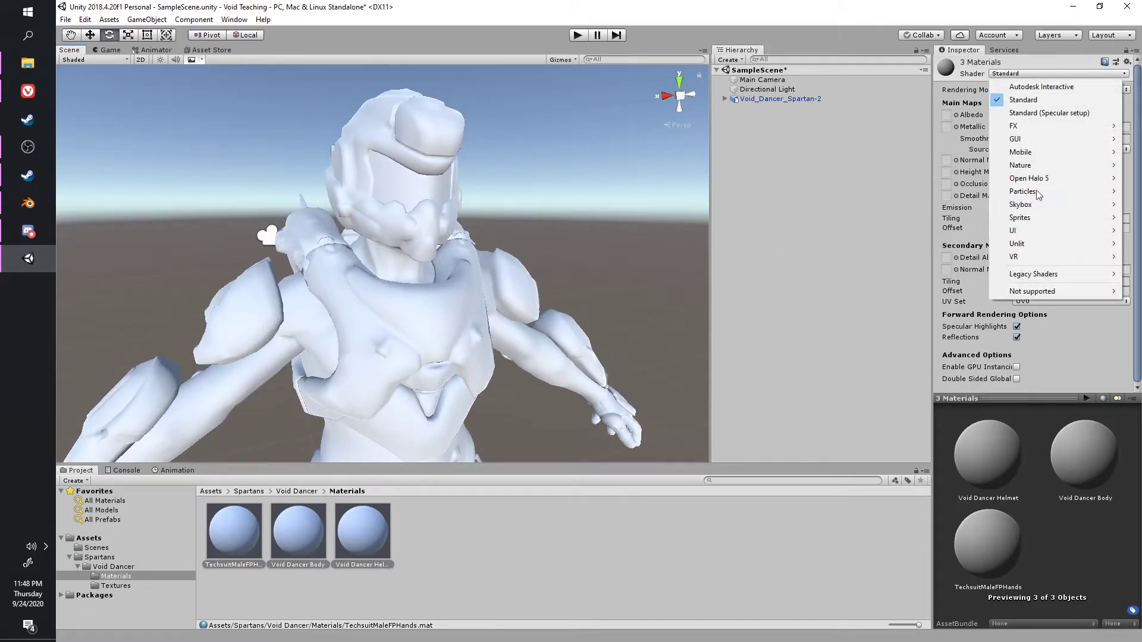
{"action": "mouse_move", "coordinate": [1029, 179]}
{"action": "left_click", "coordinate": [965, 179]}
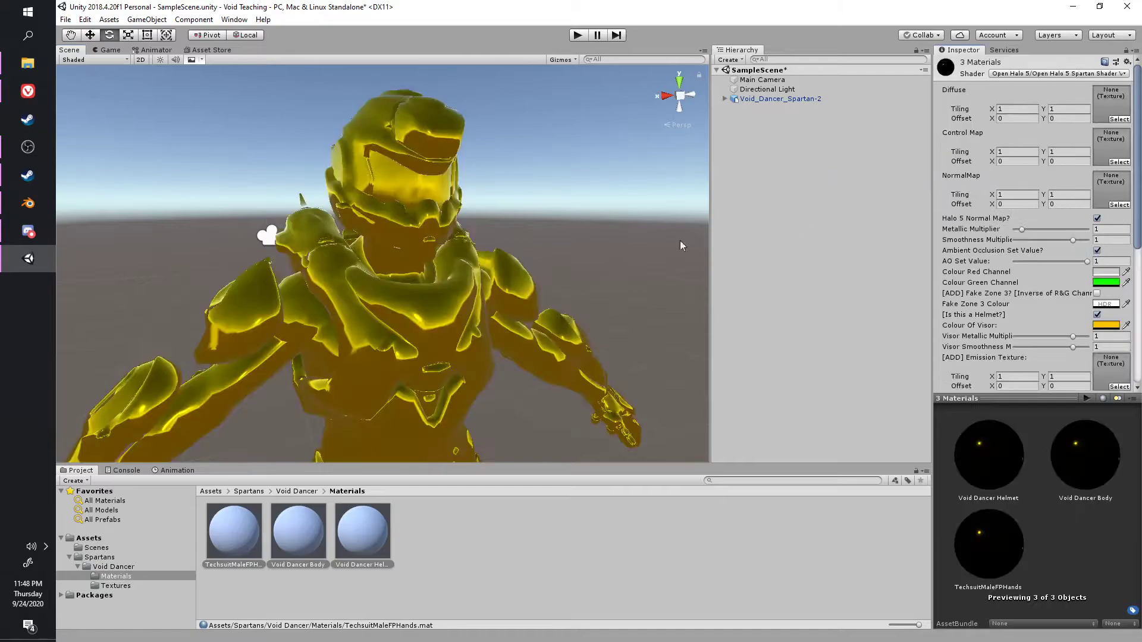
{"action": "left_click_drag", "start_coordinate": [486, 277], "coordinate": [395, 293], "text": "alt"}
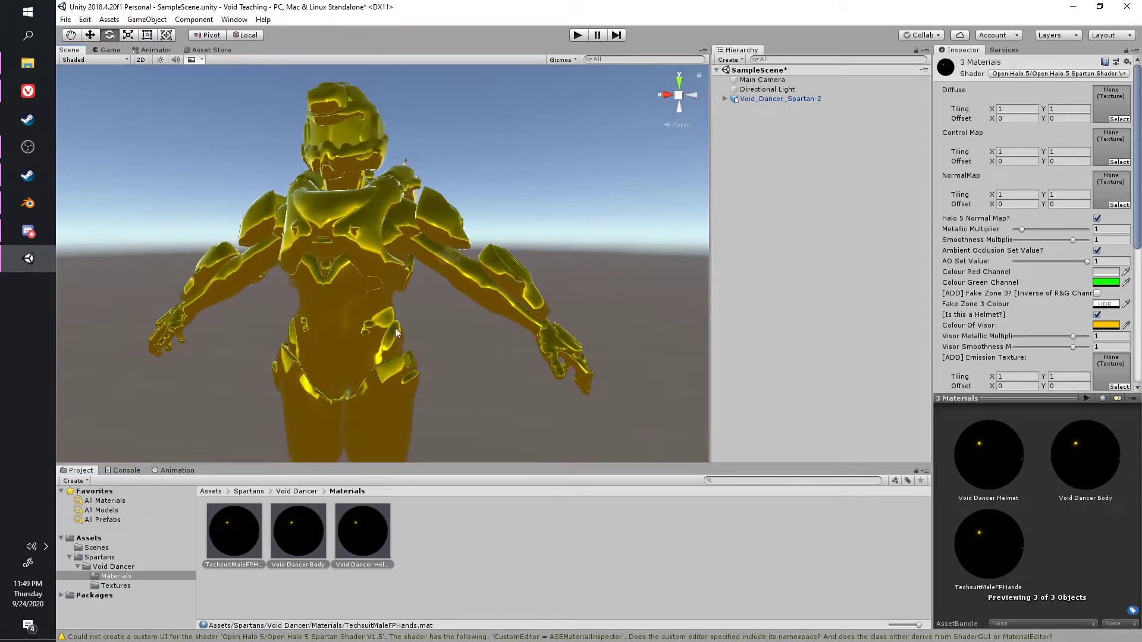
Assign the helmet colour texture to the Diffuse slot of the Void Dancer Helmet material.
{"action": "left_click", "coordinate": [372, 520]}
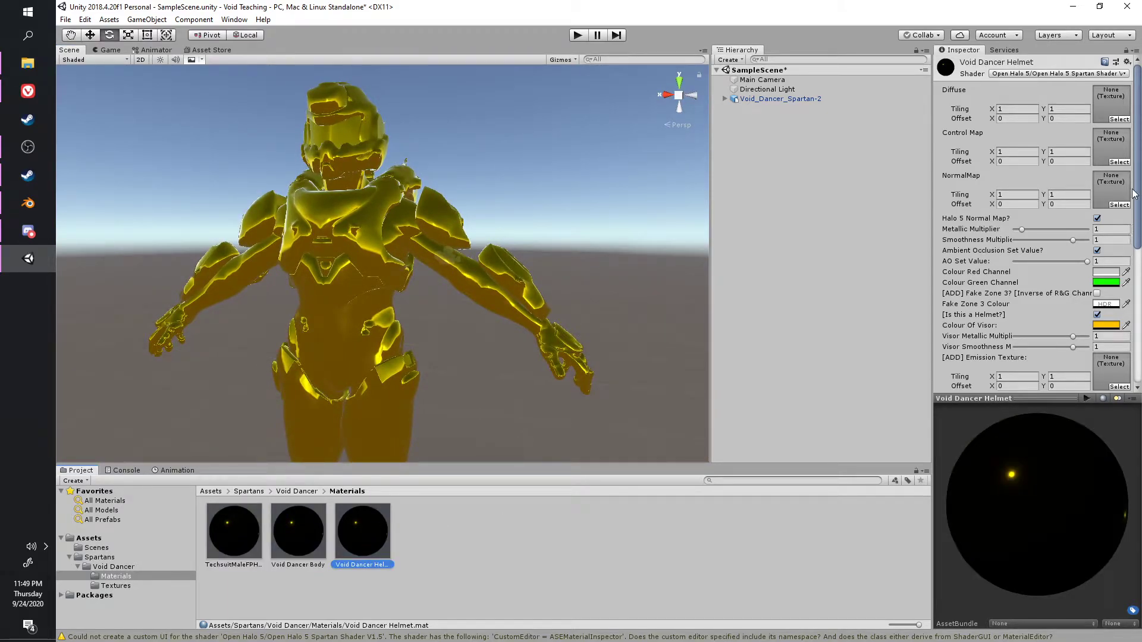
{"action": "left_click", "coordinate": [1121, 119]}
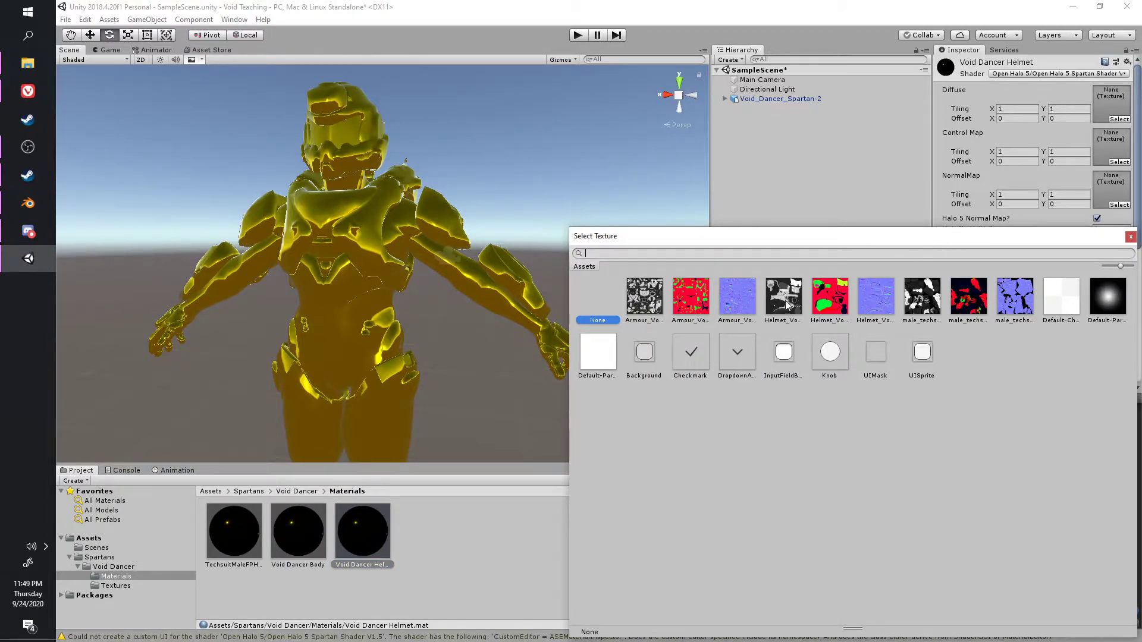
{"action": "double_click", "coordinate": [783, 305]}
{"action": "scroll", "coordinate": [411, 179], "scroll_direction": "up", "scroll_amount": 3}
{"action": "left_click_drag", "start_coordinate": [412, 179], "coordinate": [324, 183], "text": "alt"}
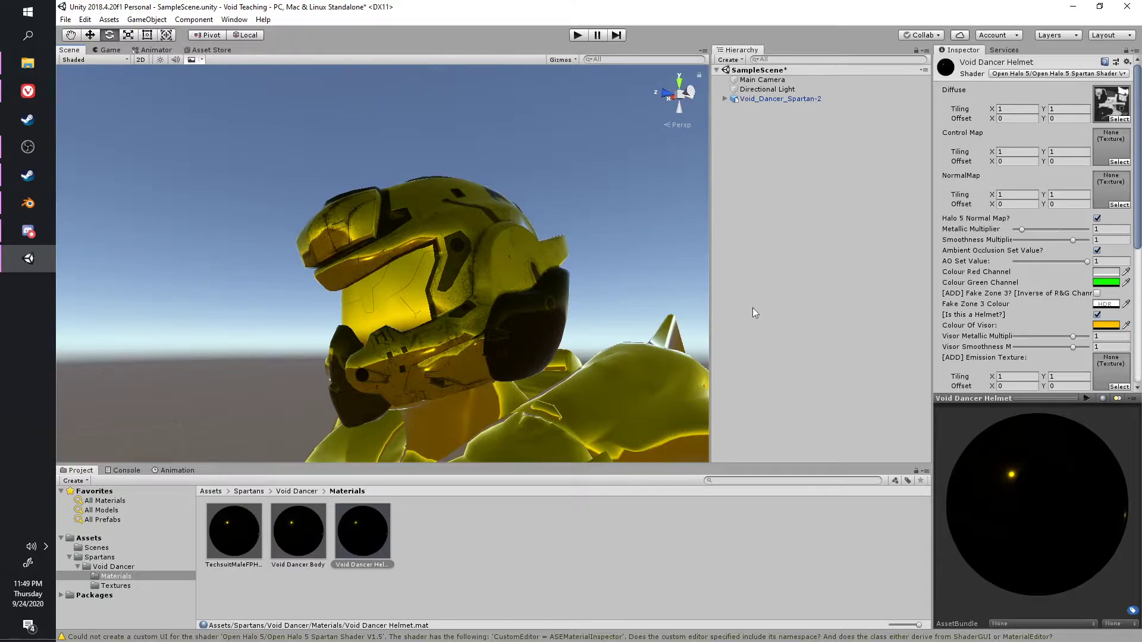
Assign the helmet normal texture to the helmet material's NormalMap, mark it as a normal map, and inspect the helmet's surface detail.
{"action": "left_click", "coordinate": [1118, 205]}
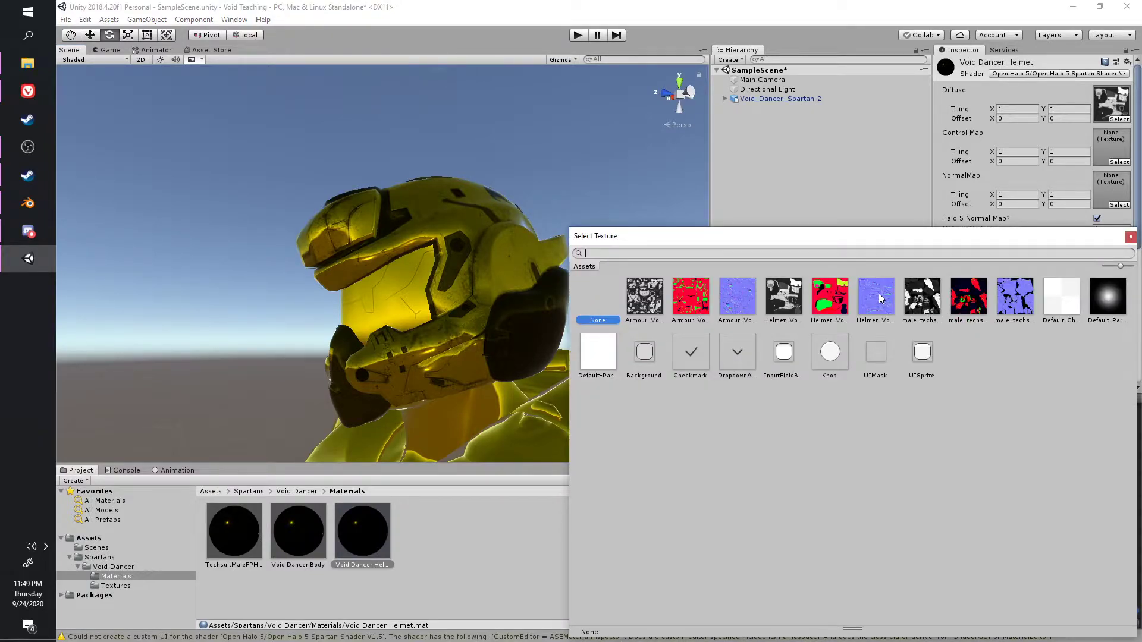
{"action": "left_click", "coordinate": [879, 294]}
{"action": "double_click", "coordinate": [879, 294]}
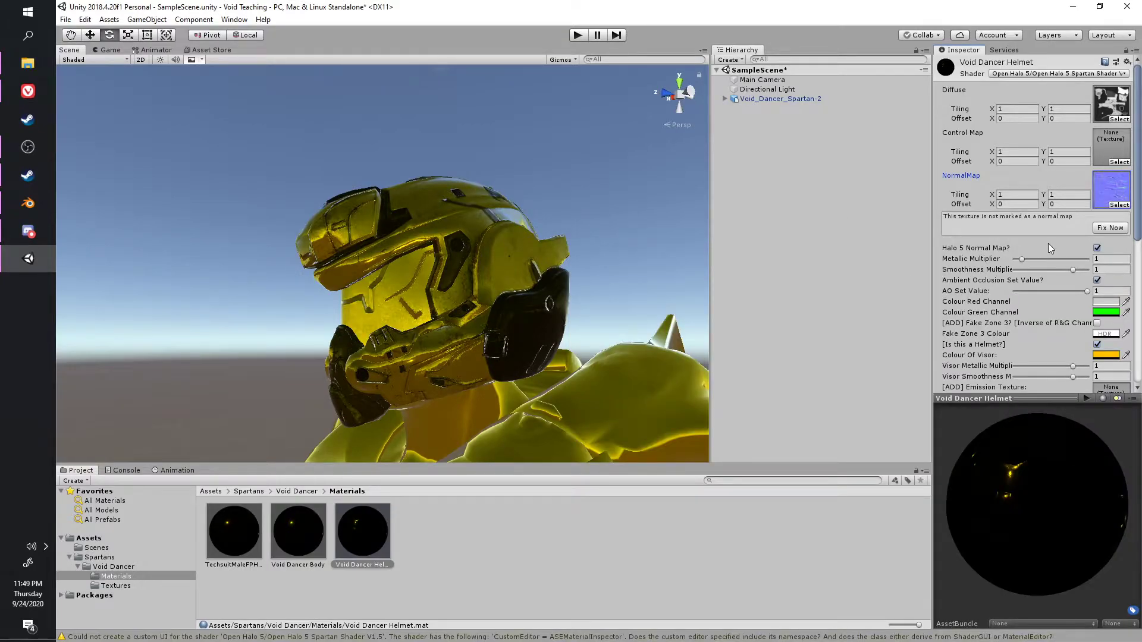
{"action": "left_click", "coordinate": [1109, 228]}
{"action": "scroll", "coordinate": [410, 269], "scroll_direction": "up", "scroll_amount": 10}
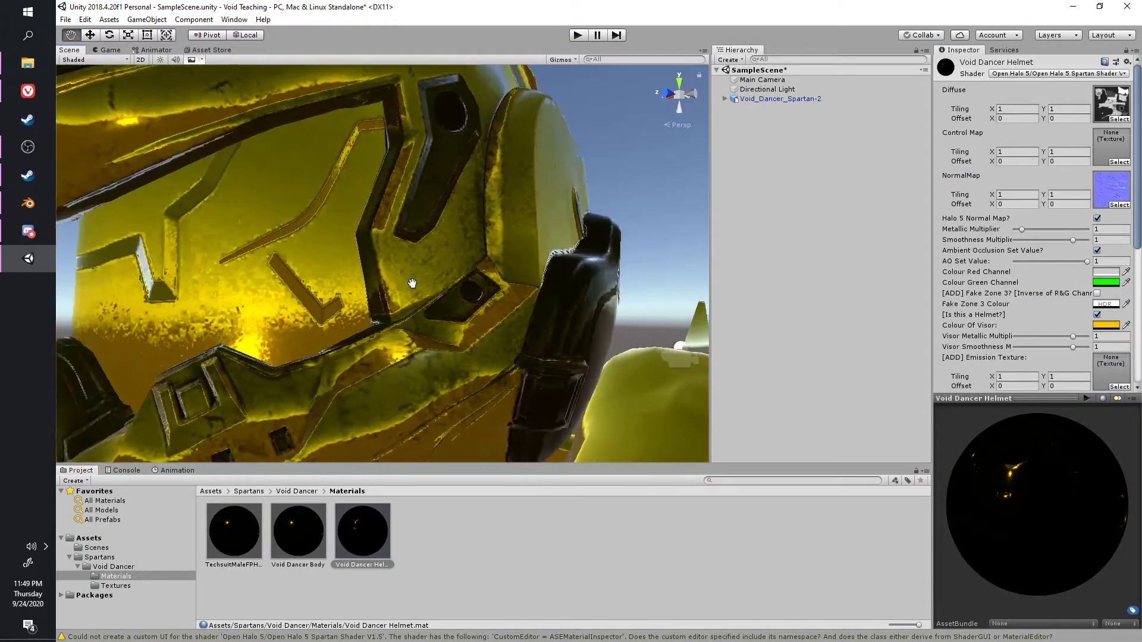
{"action": "left_click_drag", "start_coordinate": [392, 284], "coordinate": [371, 279], "text": "alt"}
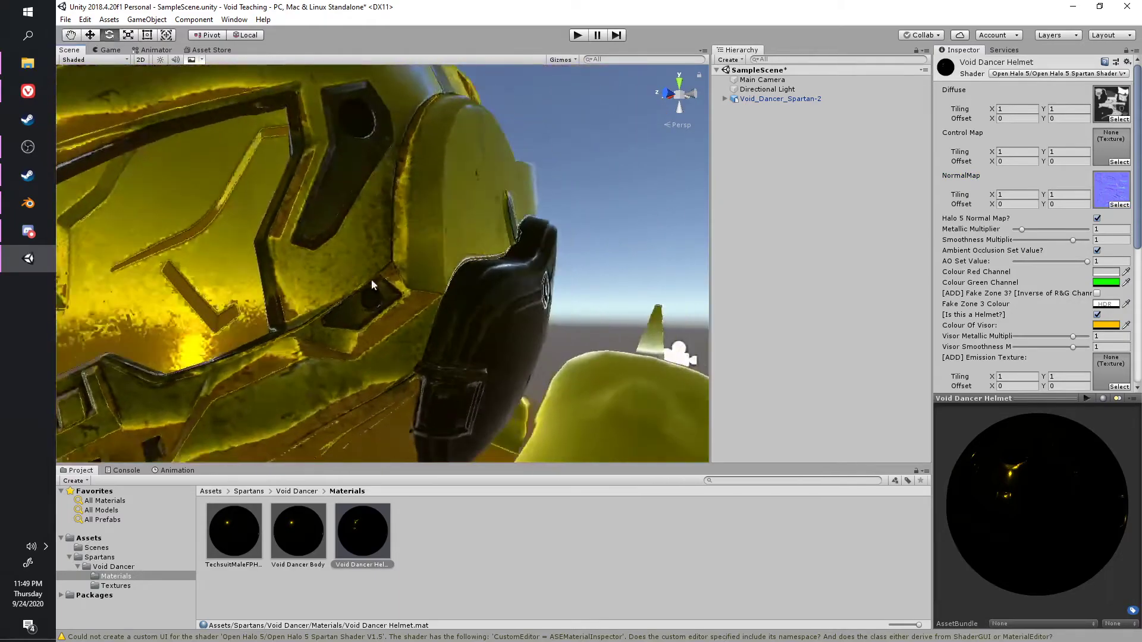
{"action": "scroll", "coordinate": [371, 323], "scroll_direction": "down", "scroll_amount": 5}
{"action": "left_click_drag", "start_coordinate": [302, 342], "coordinate": [515, 267], "text": "alt"}
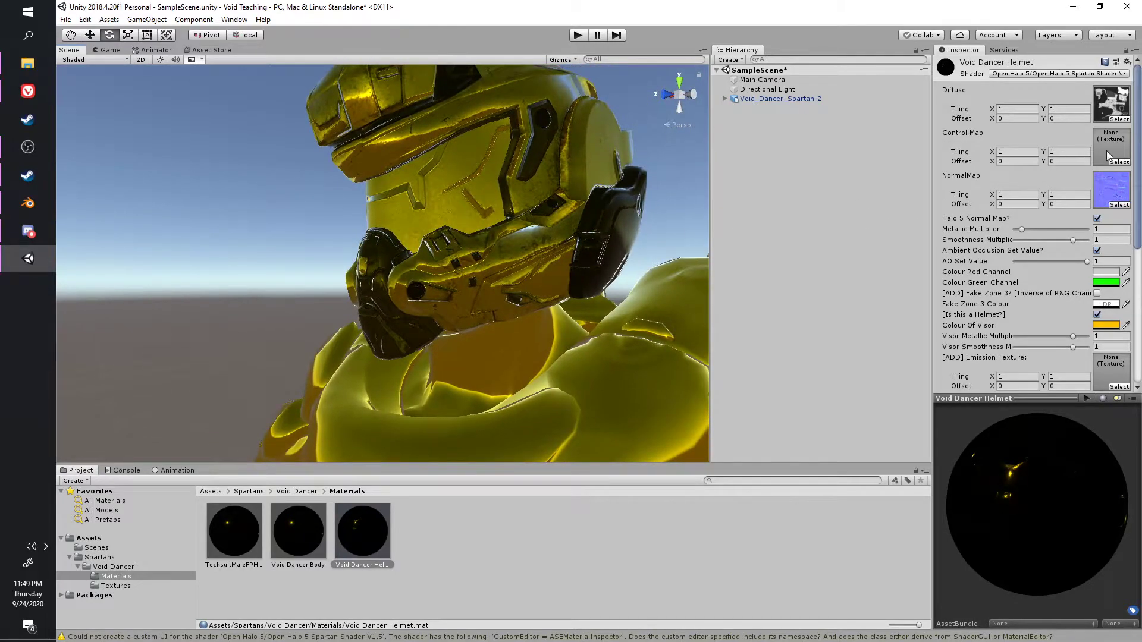
Assign the helmet control texture to the Control Map slot of the Void Dancer Helmet material and inspect the helmet.
{"action": "left_click", "coordinate": [1110, 160]}
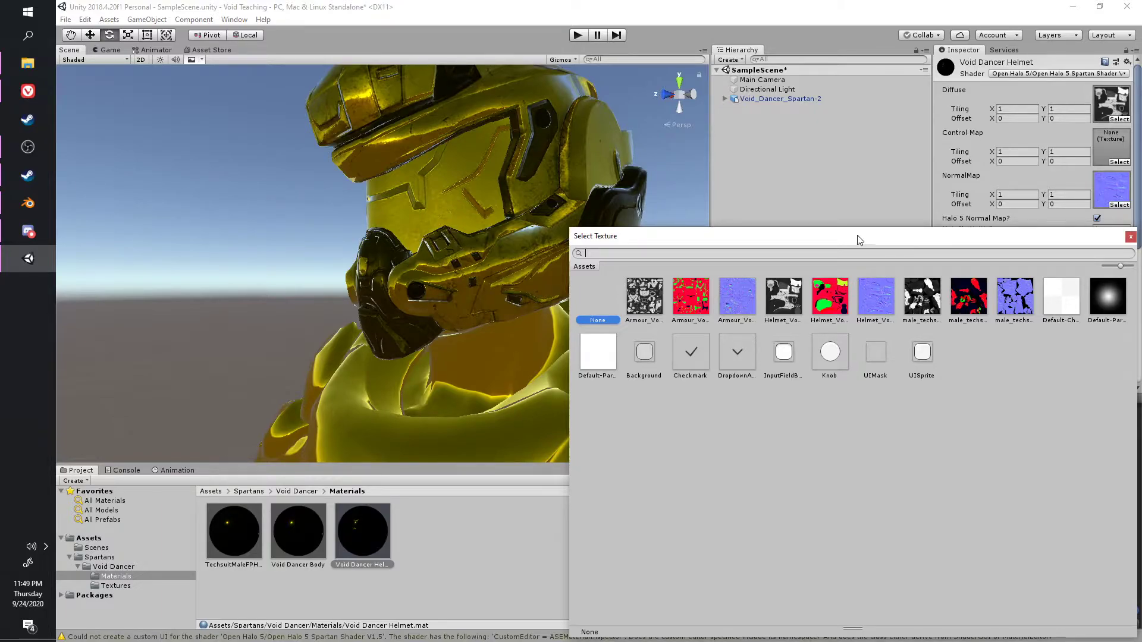
{"action": "left_click", "coordinate": [830, 297]}
{"action": "left_click_drag", "start_coordinate": [648, 299], "coordinate": [500, 296], "text": "alt"}
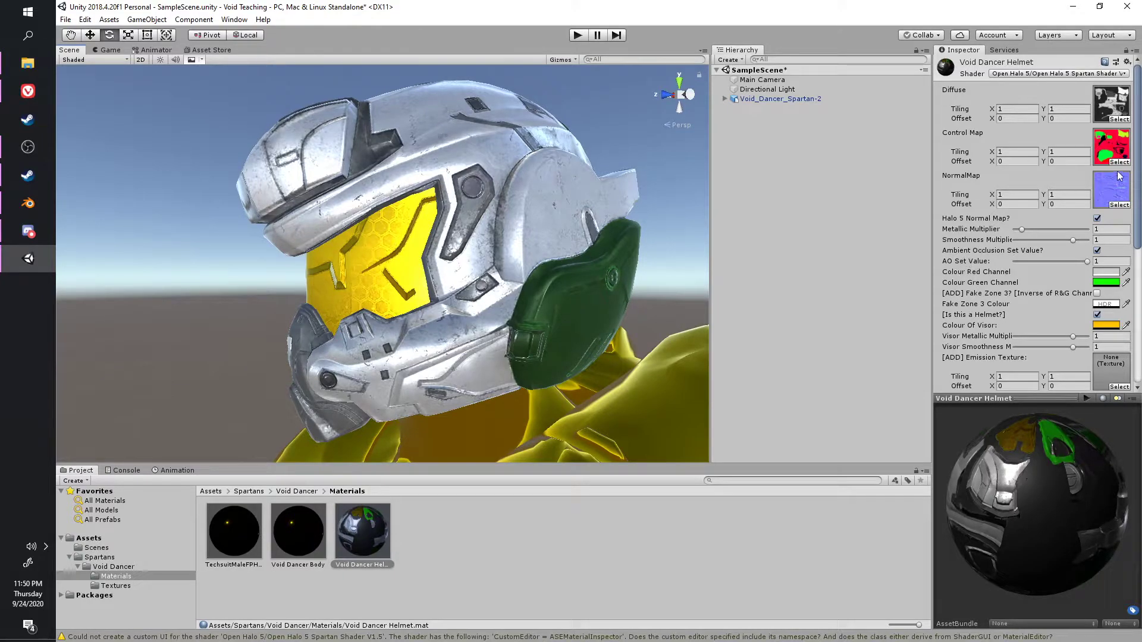
{"action": "left_click_drag", "start_coordinate": [236, 293], "coordinate": [283, 277], "text": "alt"}
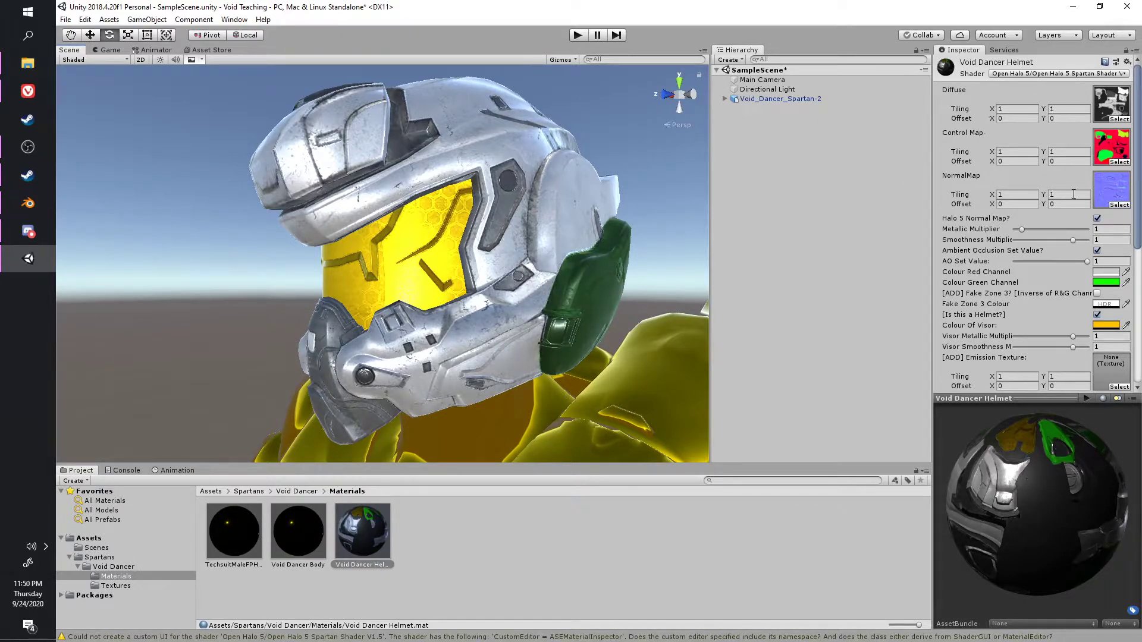
{"action": "left_click", "coordinate": [1107, 272]}
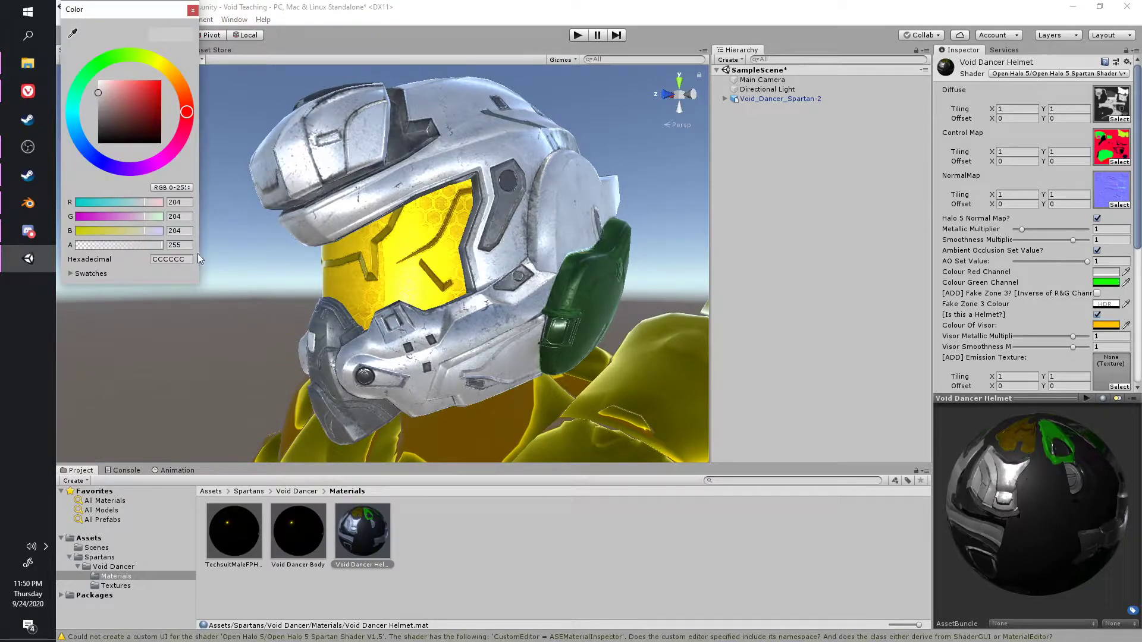
{"action": "left_click", "coordinate": [174, 83]}
{"action": "left_click", "coordinate": [154, 85]}
{"action": "mouse_move", "coordinate": [169, 78]}
{"action": "left_mouse_down"}
{"action": "mouse_move", "coordinate": [197, 110]}
{"action": "mouse_move", "coordinate": [219, 180]}
{"action": "mouse_move", "coordinate": [137, 213]}
{"action": "mouse_move", "coordinate": [46, 154]}
{"action": "mouse_move", "coordinate": [41, 111]}
{"action": "mouse_move", "coordinate": [77, 68]}
{"action": "mouse_move", "coordinate": [151, 77]}
{"action": "mouse_move", "coordinate": [191, 121]}
{"action": "mouse_move", "coordinate": [182, 161]}
{"action": "mouse_move", "coordinate": [182, 80]}
{"action": "mouse_move", "coordinate": [41, 82]}
{"action": "mouse_move", "coordinate": [209, 123]}
{"action": "left_mouse_up"}
{"action": "key", "text": "Escape"}
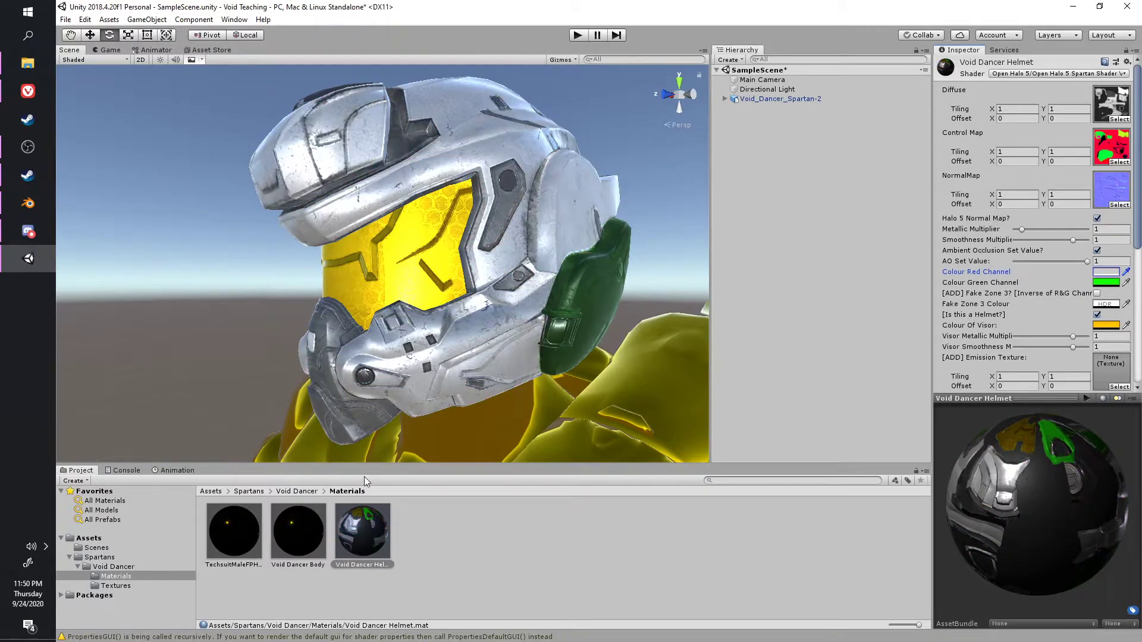
Assign the armour normal texture to the NormalMap slot of the Void Dancer Body material and mark it as a normal map.
{"action": "left_click", "coordinate": [288, 537]}
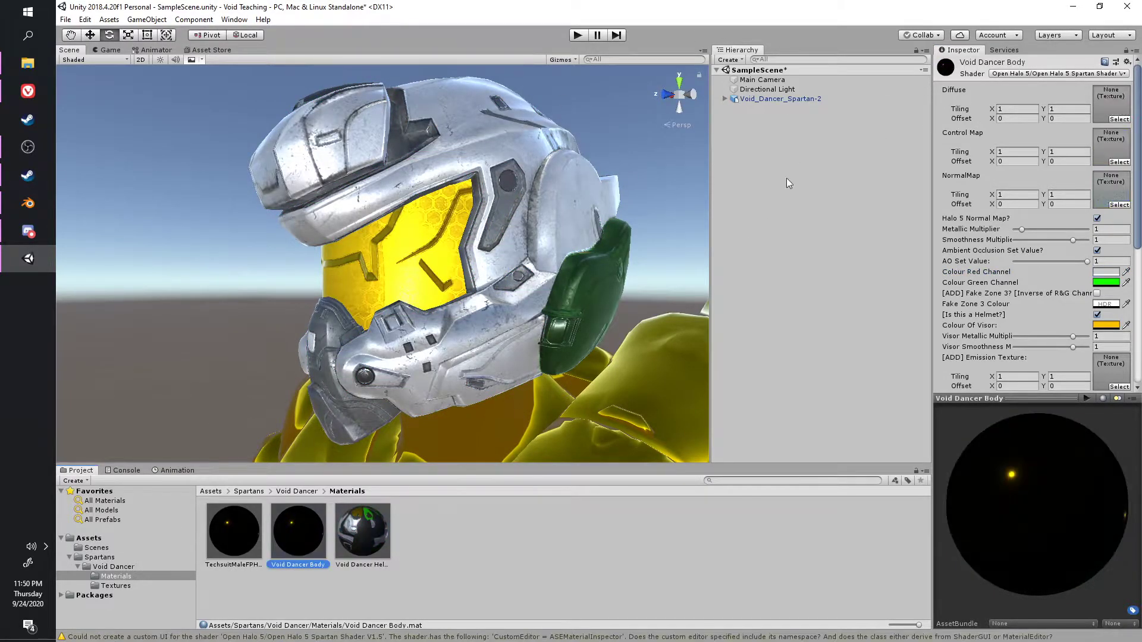
{"action": "left_click", "coordinate": [1118, 205]}
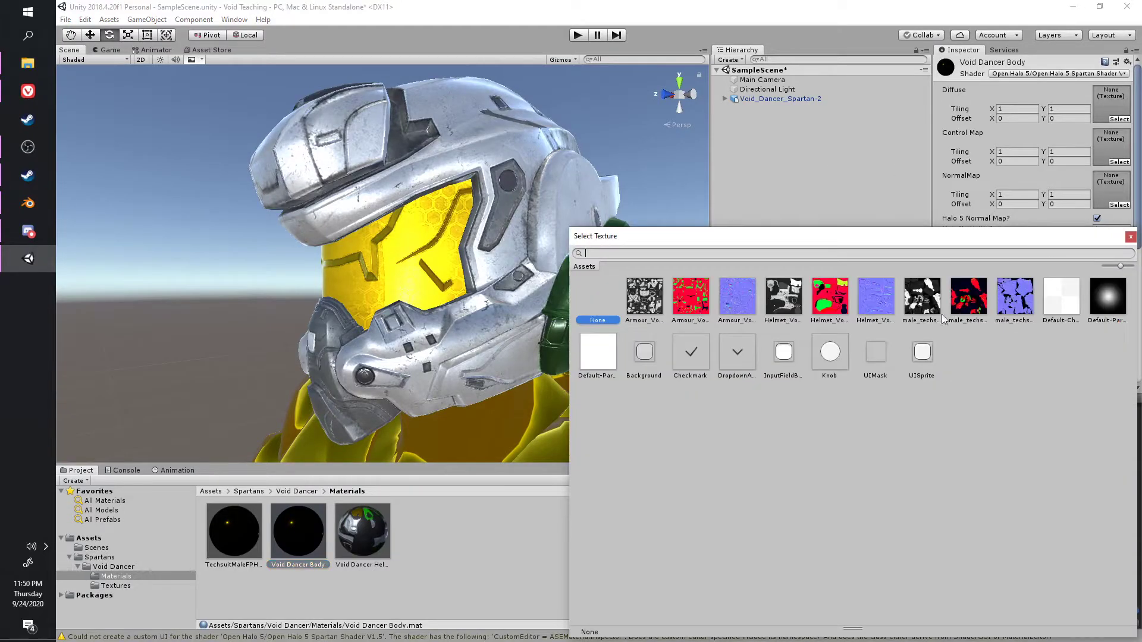
{"action": "double_click", "coordinate": [736, 299]}
{"action": "middle_click_drag", "start_coordinate": [519, 437], "coordinate": [512, 329]}
{"action": "scroll", "coordinate": [512, 329], "scroll_direction": "down", "scroll_amount": 5}
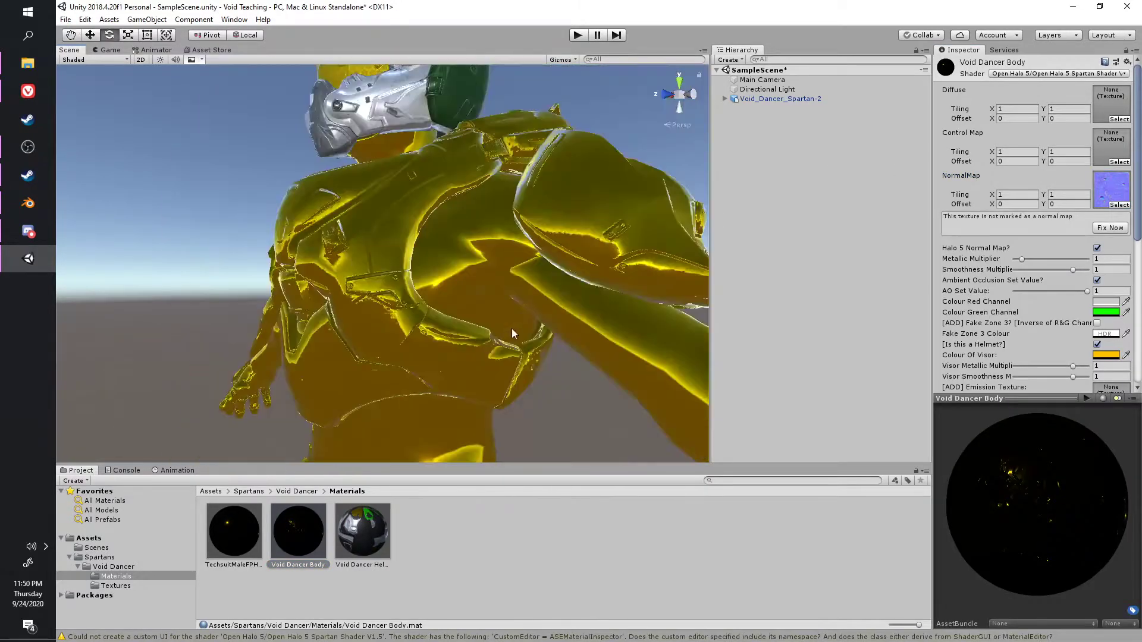
{"action": "left_click", "coordinate": [1124, 227]}
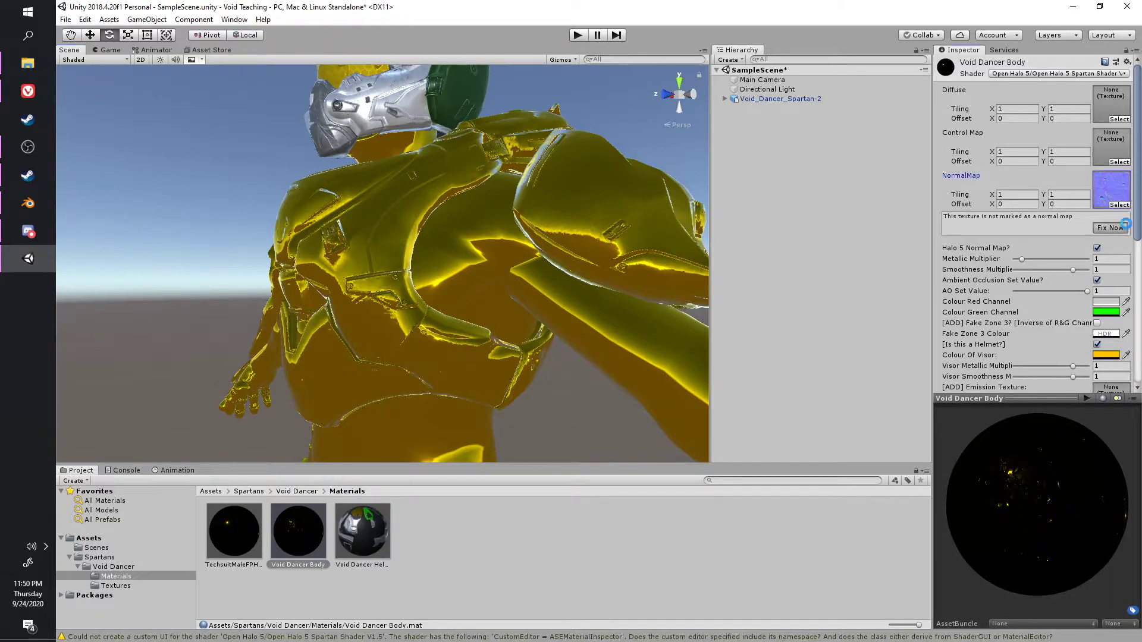
Assign the armour control texture to the body material's Control Map and the armour colour texture to its Diffuse slot.
{"action": "left_click", "coordinate": [1125, 163]}
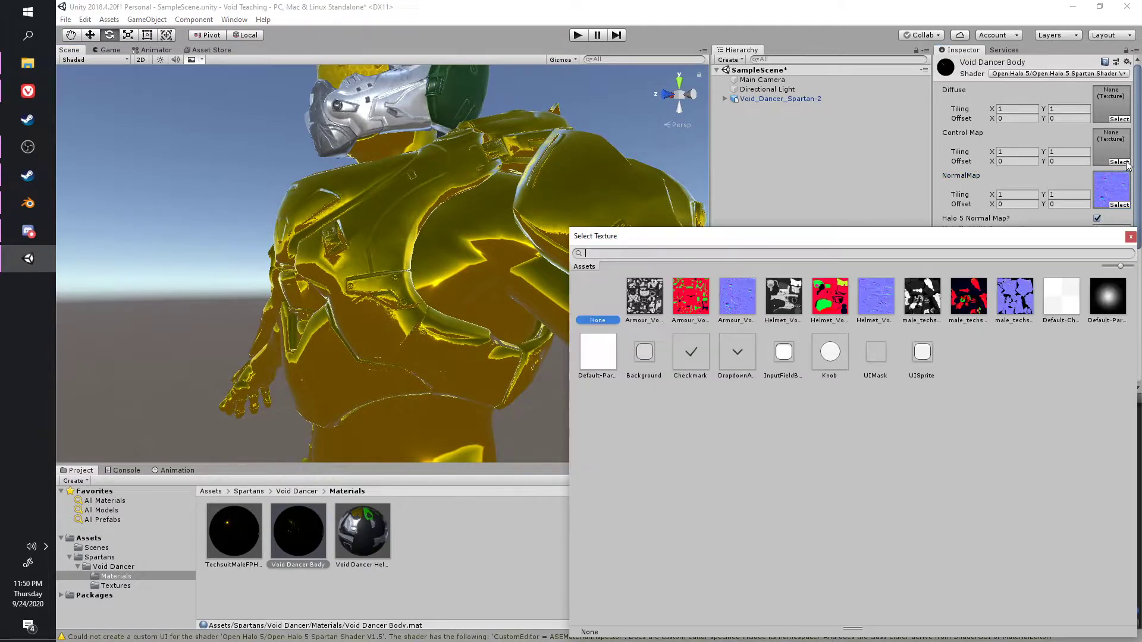
{"action": "double_click", "coordinate": [692, 297]}
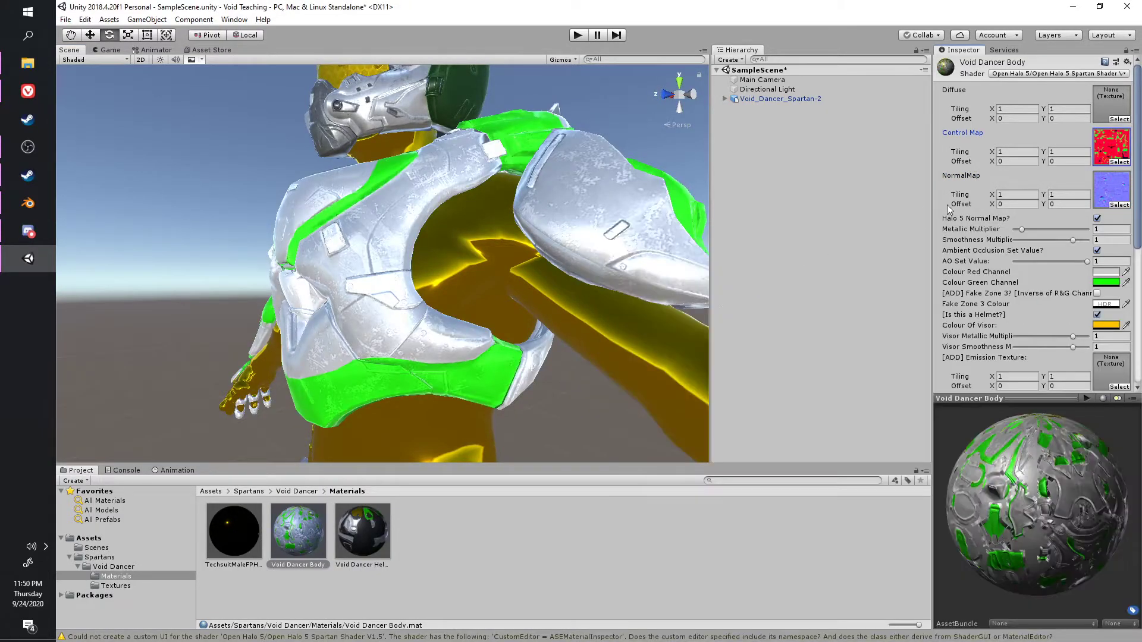
{"action": "left_click", "coordinate": [1118, 119]}
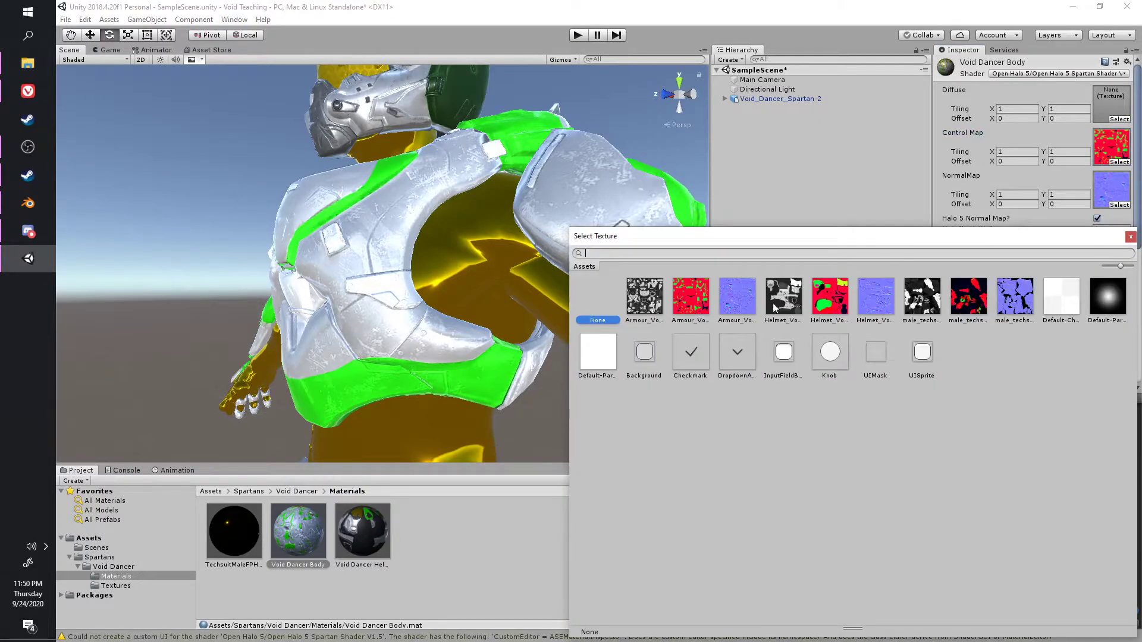
{"action": "left_click", "coordinate": [656, 306]}
{"action": "double_click", "coordinate": [654, 307]}
{"action": "middle_click_drag", "start_coordinate": [479, 255], "coordinate": [443, 173]}
{"action": "scroll", "coordinate": [410, 208], "scroll_direction": "down", "scroll_amount": 3}
{"action": "left_click_drag", "start_coordinate": [382, 232], "coordinate": [415, 244], "text": "alt"}
{"action": "scroll", "coordinate": [415, 243], "scroll_direction": "down", "scroll_amount": 2}
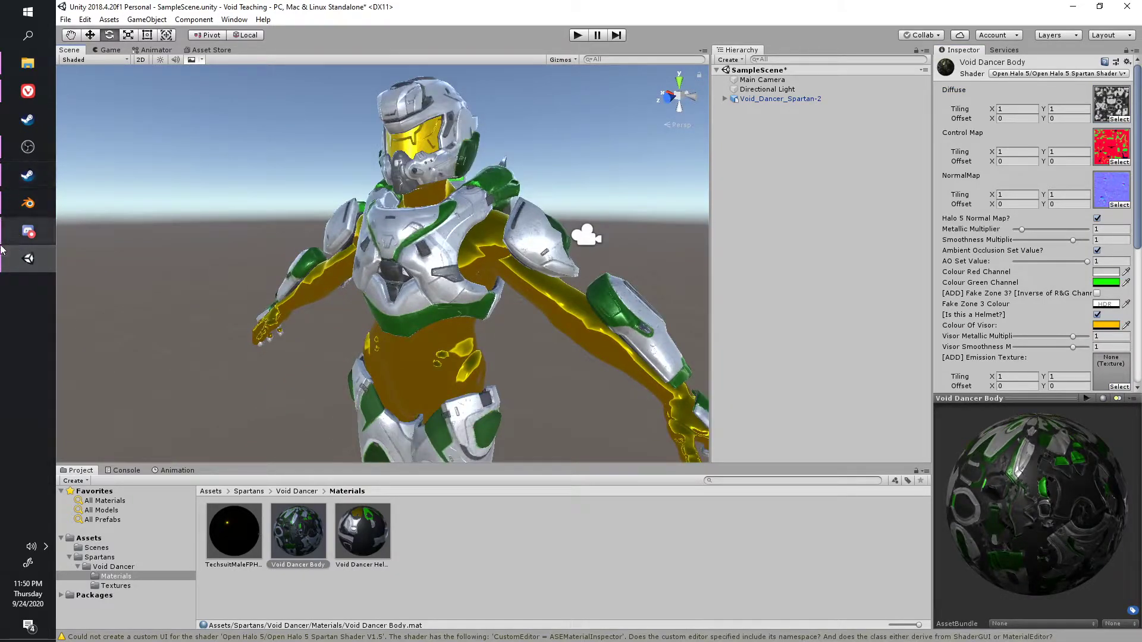
{"action": "left_click", "coordinate": [28, 232]}
{"action": "left_click", "coordinate": [28, 147]}
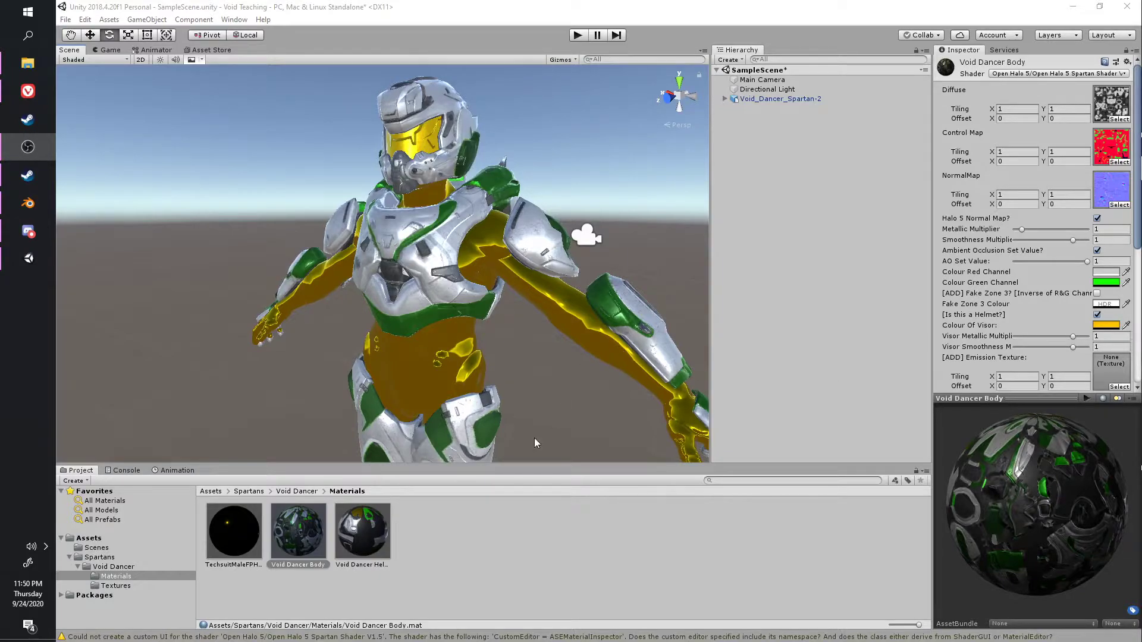
Assign male_techsuitFPHANDS_colour to the Diffuse slot and male_techsuitFPHANDS_control to the Control Map of the TechsuitMaleFPHands material.
{"action": "left_click", "coordinate": [260, 527]}
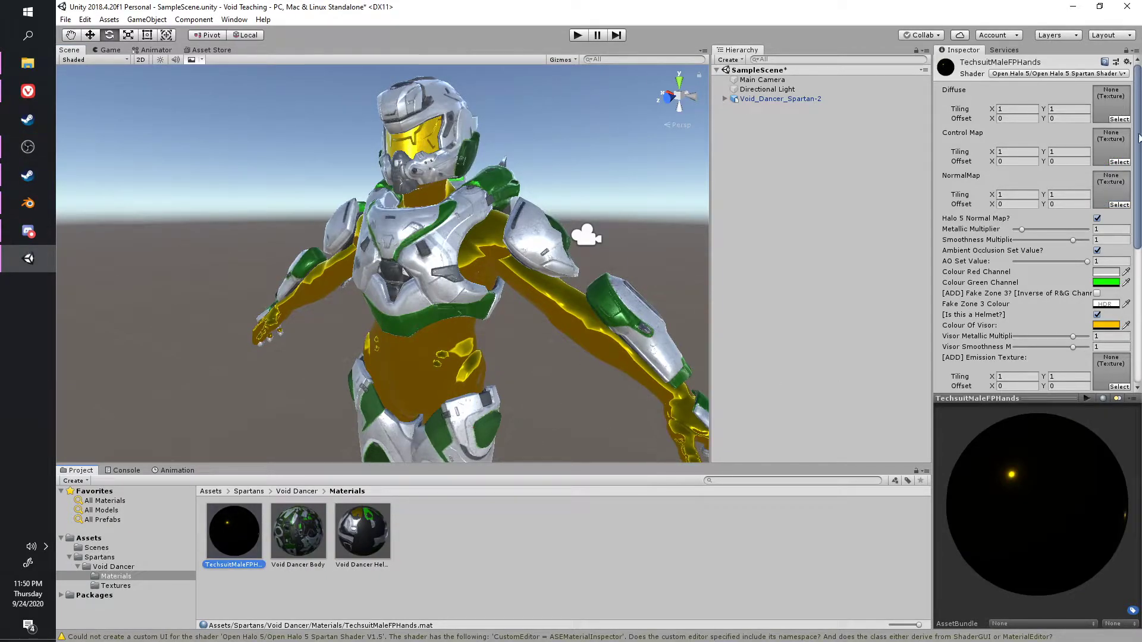
{"action": "left_click", "coordinate": [1119, 119]}
{"action": "left_click", "coordinate": [922, 296]}
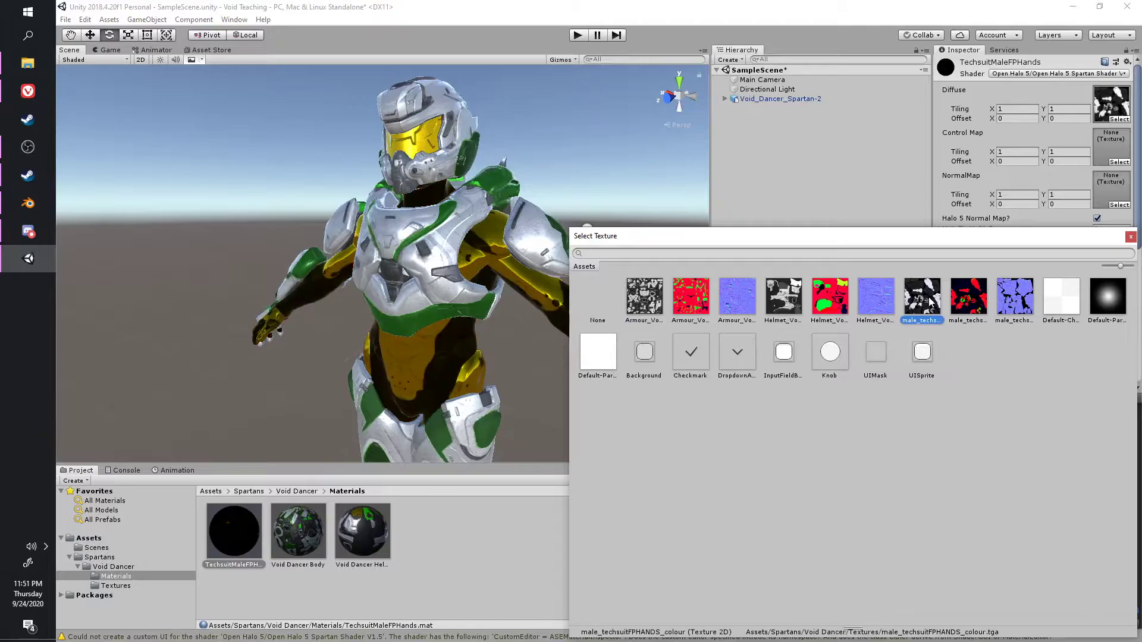
{"action": "double_click", "coordinate": [931, 302]}
{"action": "left_click", "coordinate": [1119, 162]}
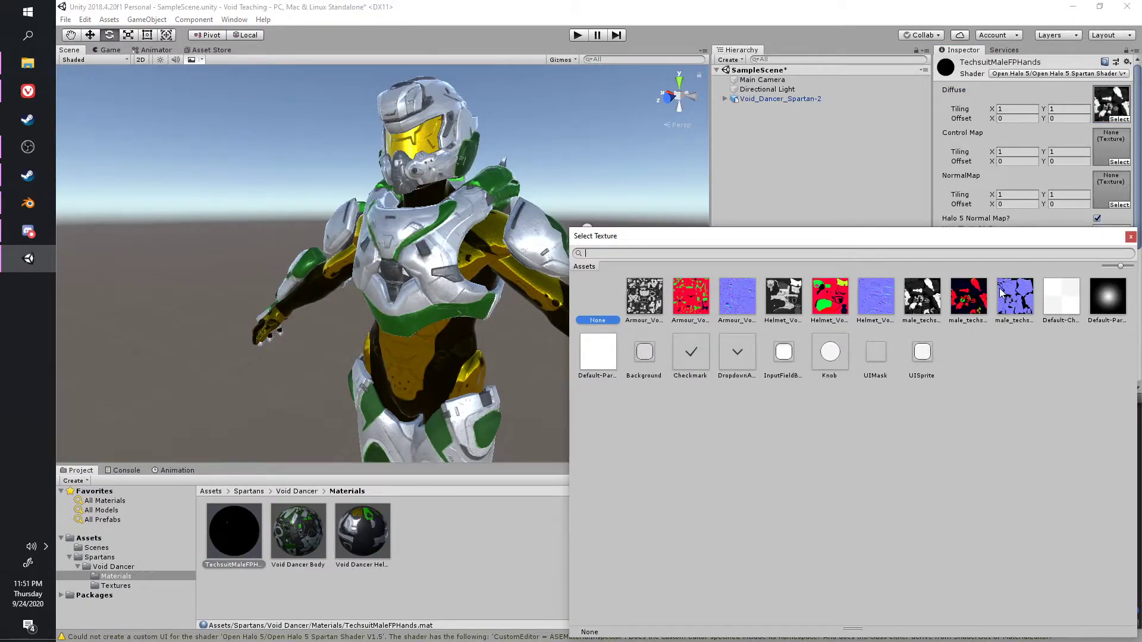
{"action": "left_click", "coordinate": [969, 295]}
Assign the techsuit normal texture to the TechsuitMaleFPHands material's NormalMap slot and mark it as a normal map.
{"action": "left_click", "coordinate": [1129, 204]}
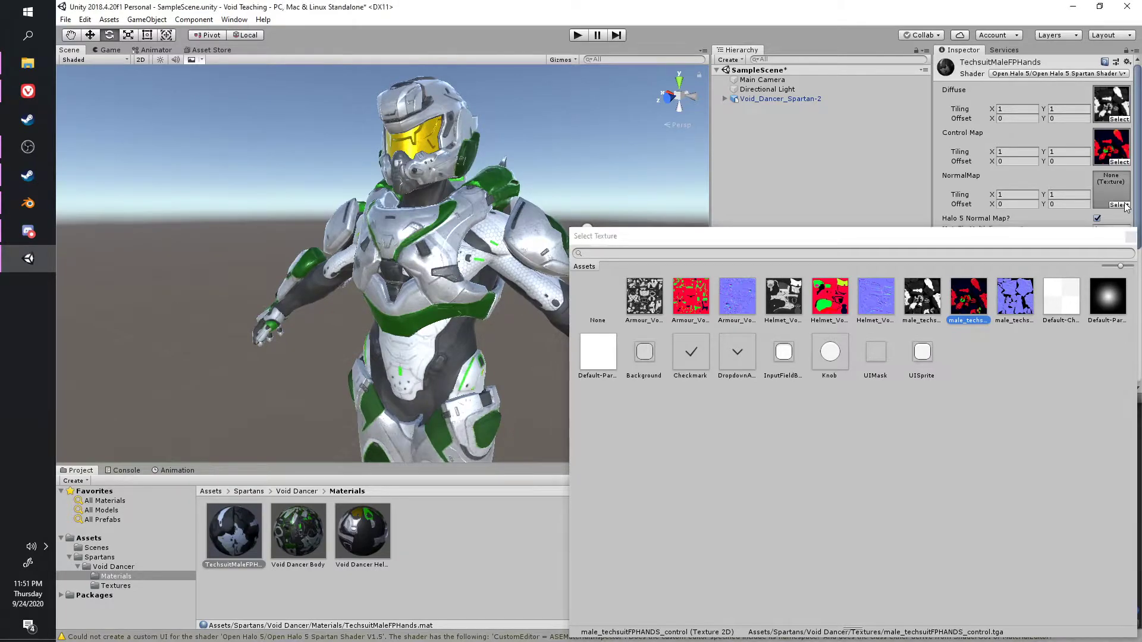
{"action": "double_click", "coordinate": [1015, 300]}
{"action": "left_click", "coordinate": [1102, 229]}
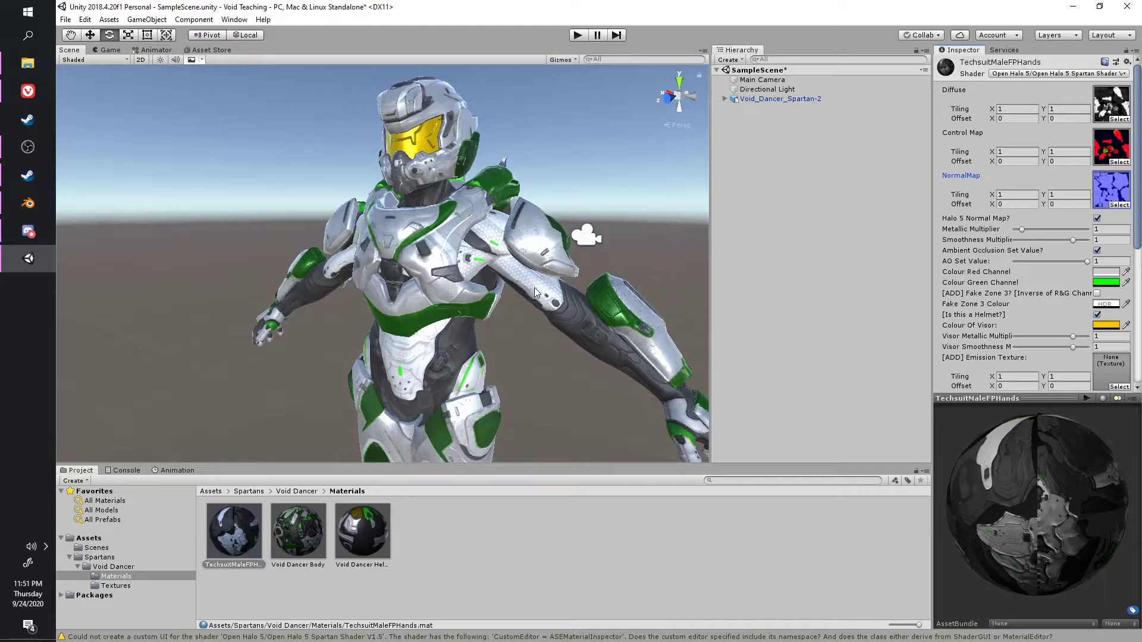
Turn off the "Is this a Helmet?" option on the Void Dancer Body material.
{"action": "scroll", "coordinate": [347, 321], "scroll_direction": "up", "scroll_amount": 3}
{"action": "left_click_drag", "start_coordinate": [347, 321], "coordinate": [404, 303], "text": "alt"}
{"action": "middle_click_drag", "start_coordinate": [327, 286], "coordinate": [316, 315]}
{"action": "scroll", "coordinate": [407, 318], "scroll_direction": "up", "scroll_amount": 3}
{"action": "left_click_drag", "start_coordinate": [407, 319], "coordinate": [351, 342], "text": "alt"}
{"action": "left_click", "coordinate": [314, 544]}
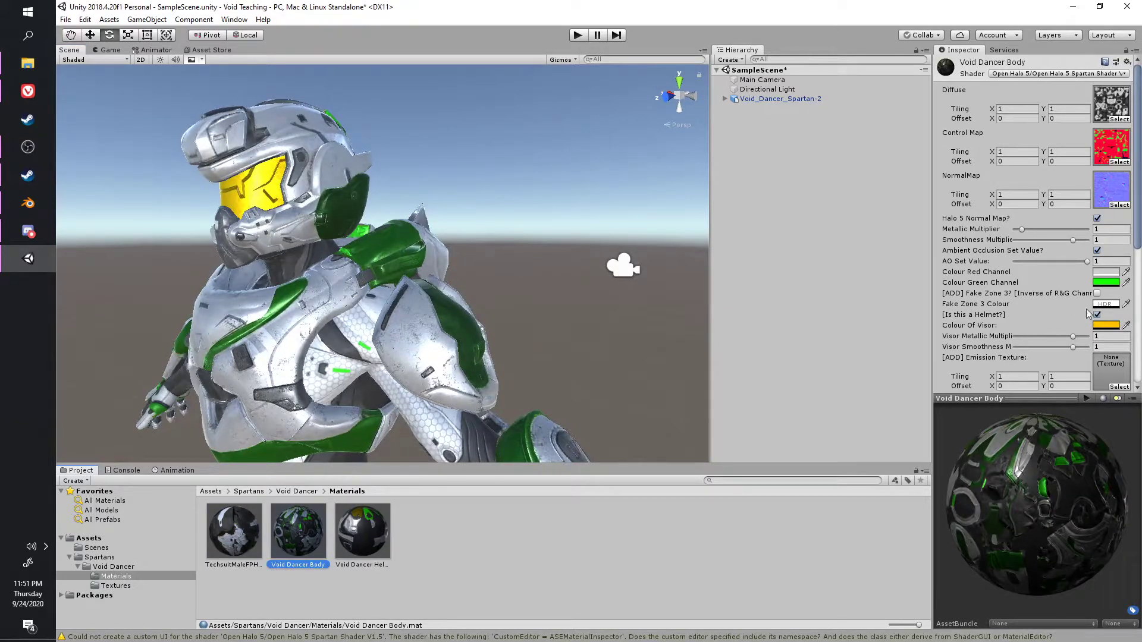
{"action": "left_click_drag", "start_coordinate": [361, 346], "coordinate": [330, 404], "text": "alt"}
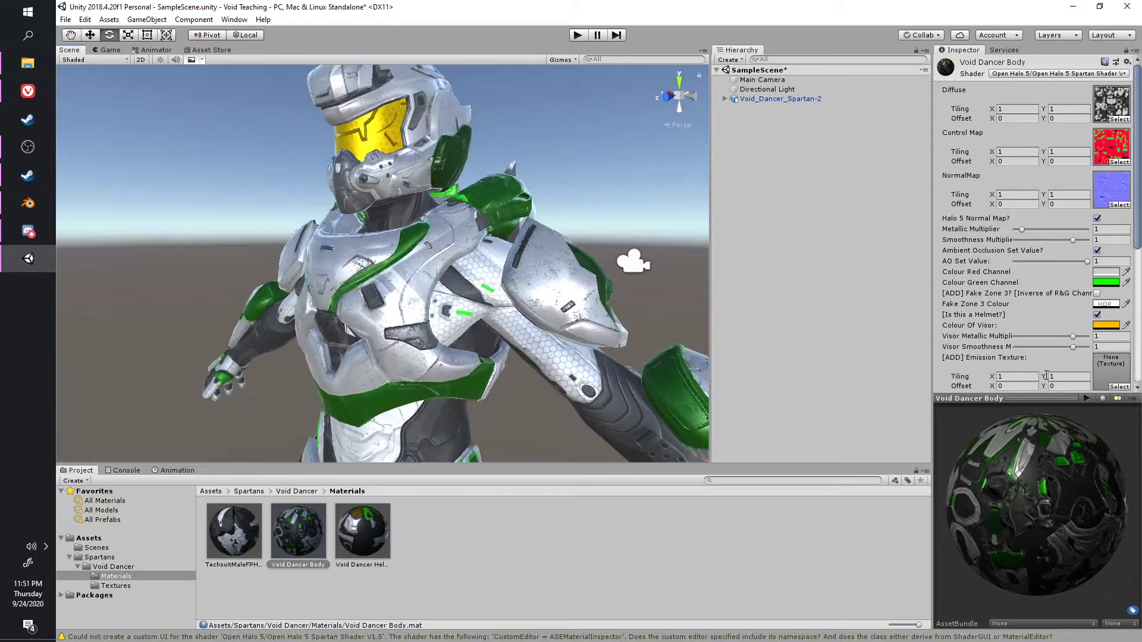
{"action": "left_click", "coordinate": [1097, 315]}
Set Colour Red Channel to a saturated blue on the Void Dancer Body and Void Dancer Helmet materials together.
{"action": "left_click", "coordinate": [357, 558]}
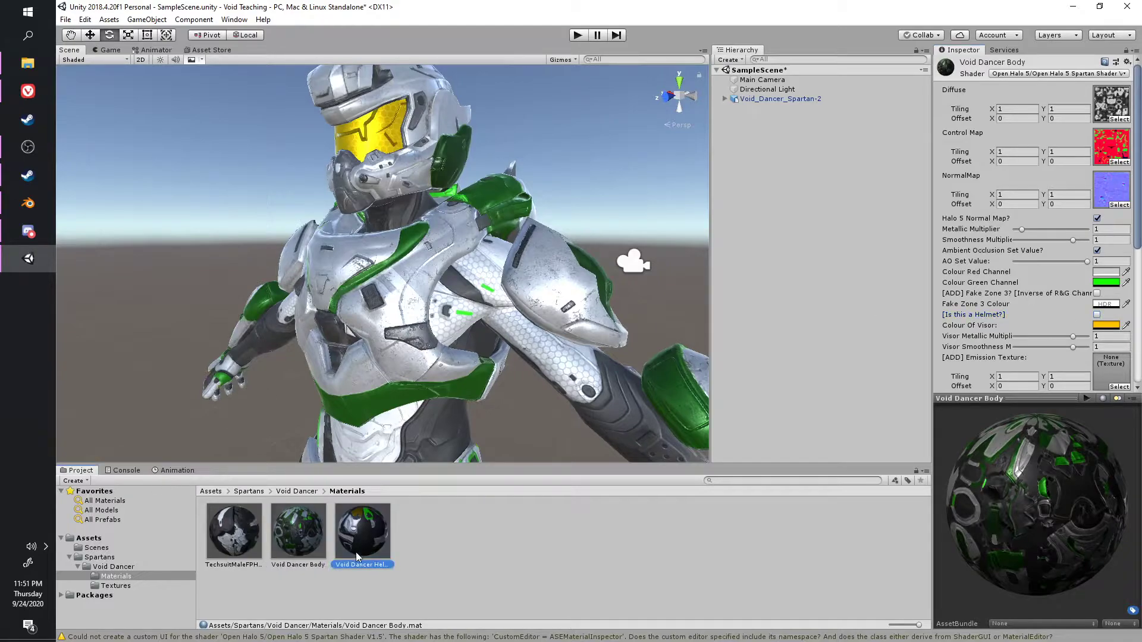
{"action": "left_click", "coordinate": [323, 543], "text": "ctrl"}
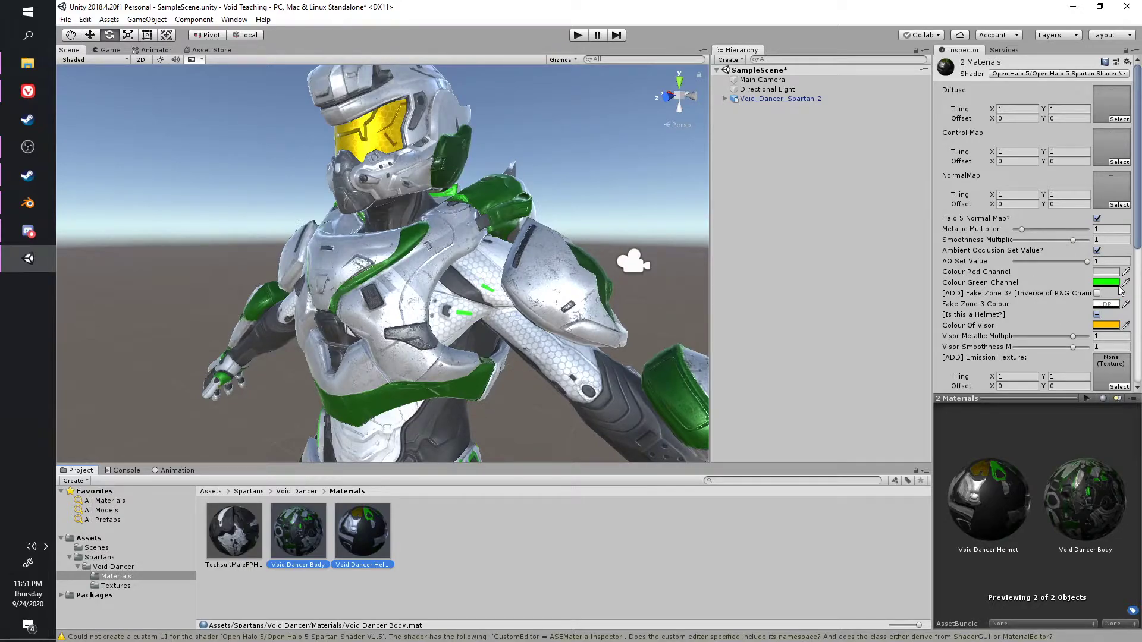
{"action": "left_click_drag", "start_coordinate": [476, 362], "coordinate": [523, 334], "text": "alt"}
{"action": "scroll", "coordinate": [499, 348], "scroll_direction": "down", "scroll_amount": 2}
{"action": "middle_click_drag", "start_coordinate": [498, 342], "coordinate": [480, 364]}
{"action": "left_click_drag", "start_coordinate": [481, 364], "coordinate": [796, 366], "text": "alt"}
{"action": "scroll", "coordinate": [417, 385], "scroll_direction": "up", "scroll_amount": 4}
{"action": "left_click", "coordinate": [1104, 272]}
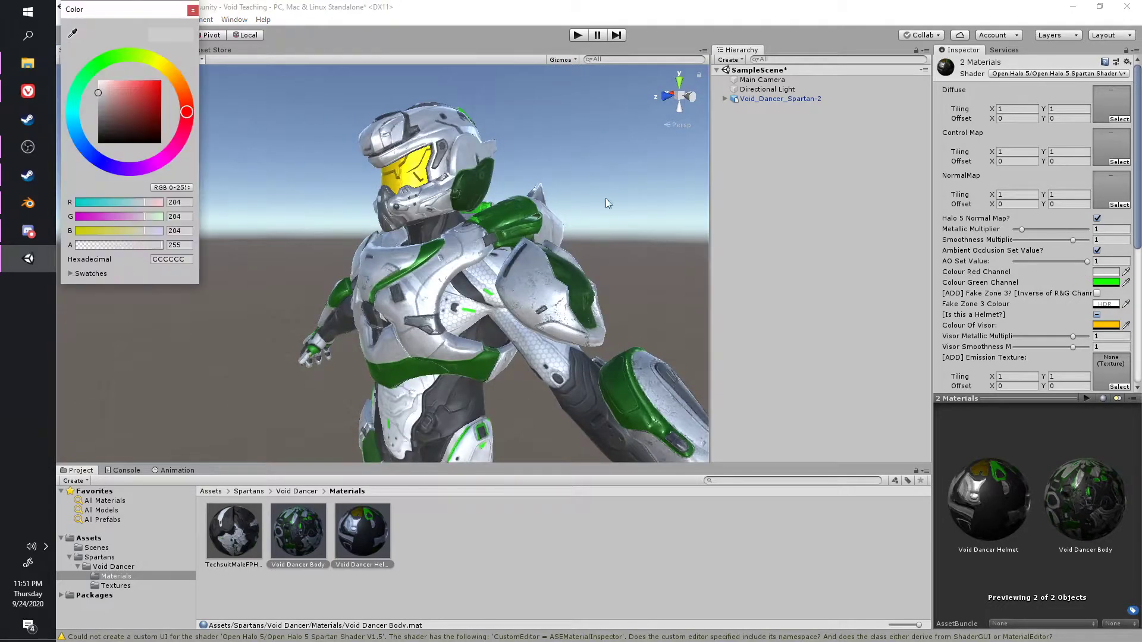
{"action": "left_click_drag", "start_coordinate": [124, 116], "coordinate": [177, 67]}
{"action": "left_click_drag", "start_coordinate": [186, 117], "coordinate": [103, 163]}
{"action": "left_click_drag", "start_coordinate": [131, 95], "coordinate": [156, 49]}
{"action": "left_click", "coordinate": [404, 170]}
Set Colour Green Channel to black on the body and helmet materials.
{"action": "scroll", "coordinate": [402, 194], "scroll_direction": "up", "scroll_amount": 3}
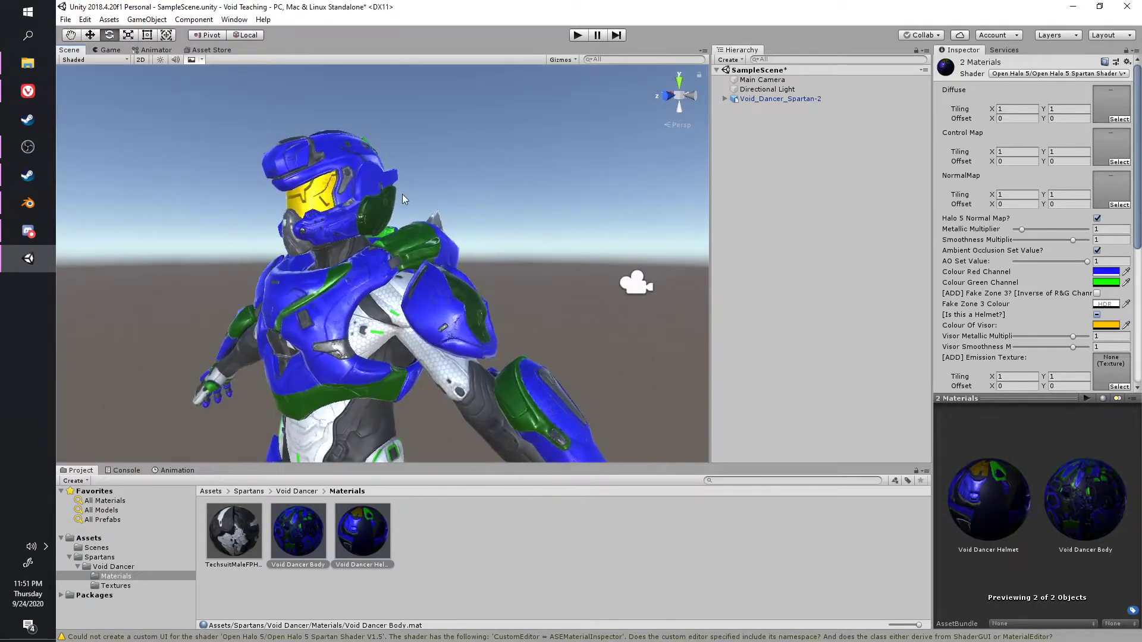
{"action": "middle_click_drag", "start_coordinate": [430, 196], "coordinate": [444, 194]}
{"action": "left_click", "coordinate": [1126, 283]}
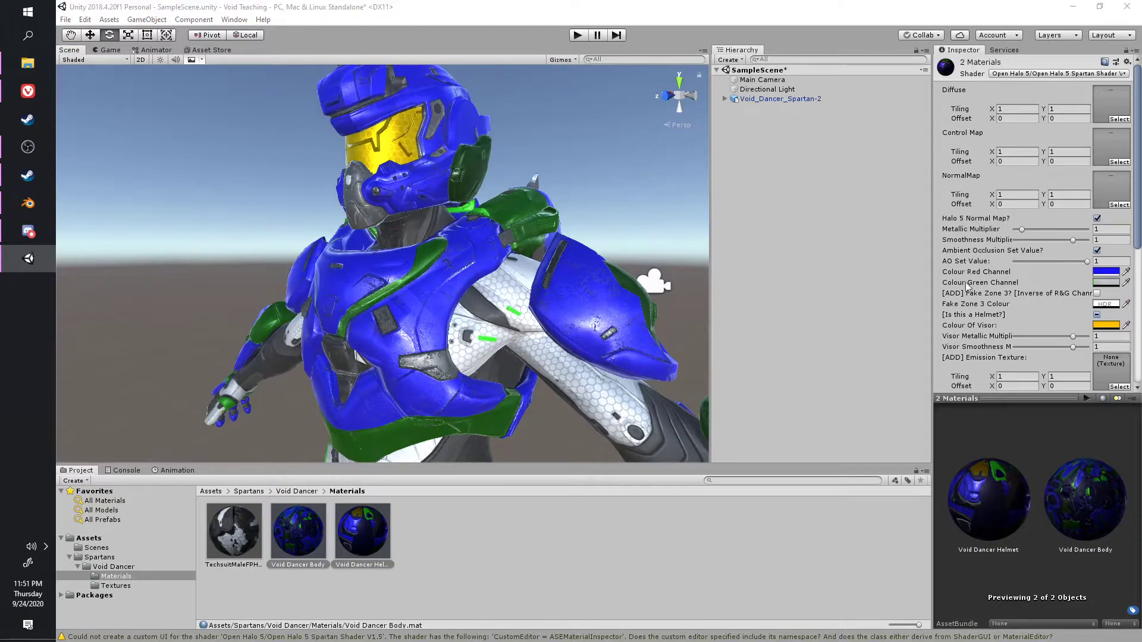
{"action": "left_click", "coordinate": [1101, 283]}
{"action": "mouse_move", "coordinate": [151, 122]}
{"action": "left_mouse_down"}
{"action": "mouse_move", "coordinate": [137, 98]}
{"action": "mouse_move", "coordinate": [160, 126]}
{"action": "mouse_move", "coordinate": [68, 146]}
{"action": "mouse_move", "coordinate": [19, 134]}
{"action": "mouse_move", "coordinate": [18, 119]}
{"action": "mouse_move", "coordinate": [3, 222]}
{"action": "left_mouse_up"}
Enable Fake Zone 3 on the body and helmet materials and set its colour to black.
{"action": "left_click_drag", "start_coordinate": [356, 238], "coordinate": [463, 244], "text": "alt"}
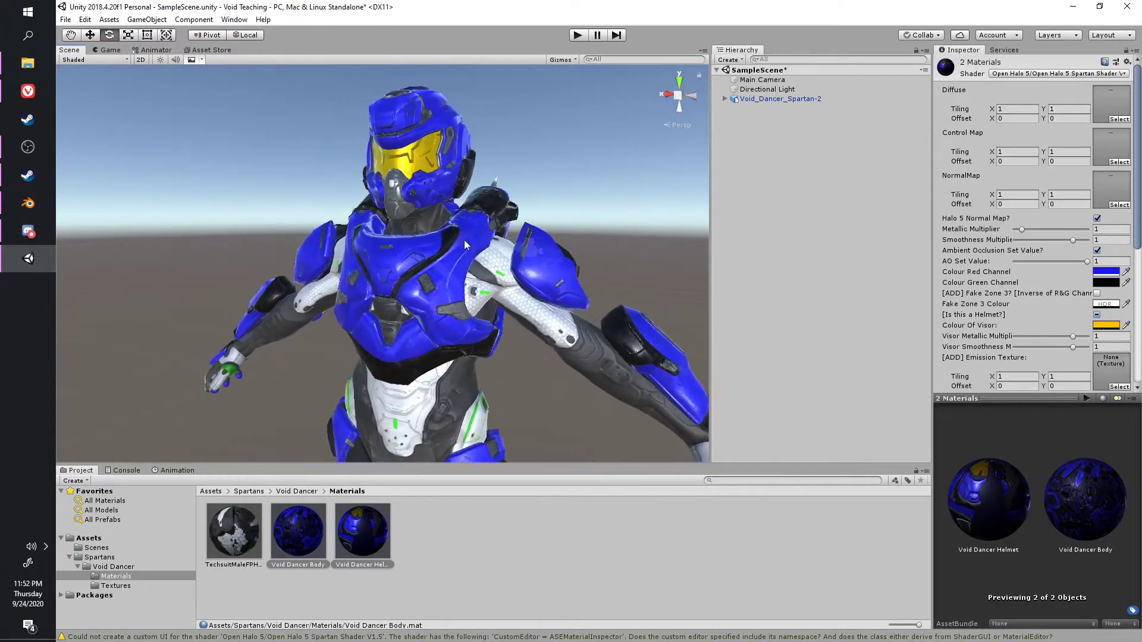
{"action": "scroll", "coordinate": [464, 244], "scroll_direction": "up", "scroll_amount": 2}
{"action": "left_click_drag", "start_coordinate": [534, 281], "coordinate": [580, 283], "text": "alt"}
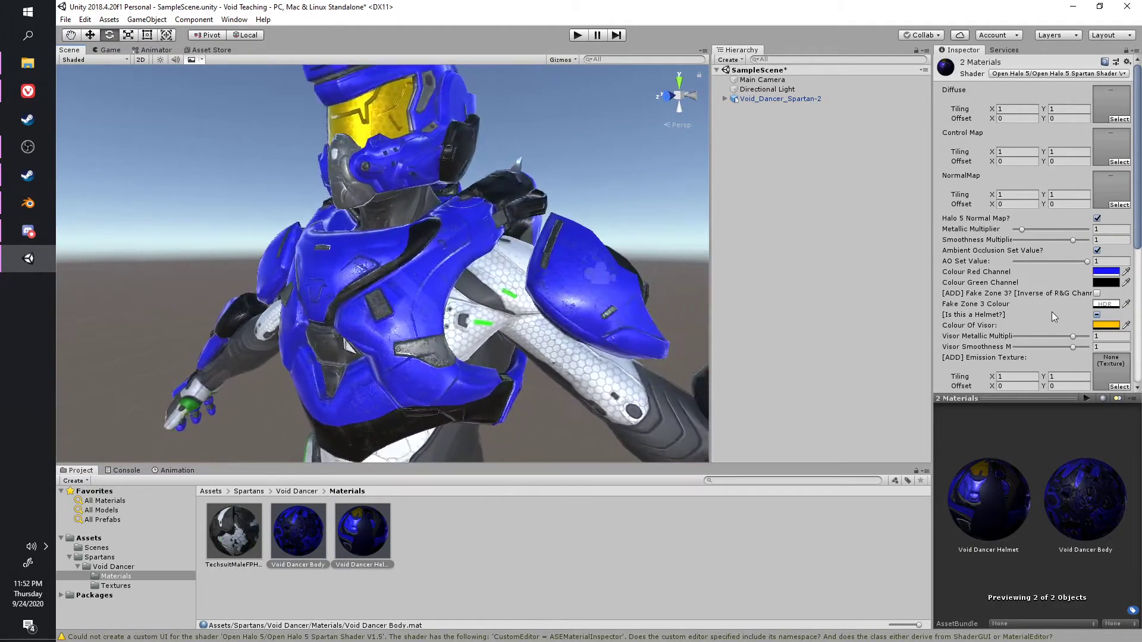
{"action": "left_click", "coordinate": [1097, 294]}
{"action": "left_click", "coordinate": [1105, 304]}
{"action": "mouse_move", "coordinate": [166, 76]}
{"action": "left_mouse_down"}
{"action": "mouse_move", "coordinate": [193, 91]}
{"action": "mouse_move", "coordinate": [188, 98]}
{"action": "mouse_move", "coordinate": [181, 70]}
{"action": "mouse_move", "coordinate": [198, 130]}
{"action": "mouse_move", "coordinate": [158, 171]}
{"action": "mouse_move", "coordinate": [91, 158]}
{"action": "mouse_move", "coordinate": [85, 119]}
{"action": "mouse_move", "coordinate": [184, 142]}
{"action": "mouse_move", "coordinate": [89, 183]}
{"action": "left_mouse_up"}
{"action": "mouse_move", "coordinate": [113, 138]}
{"action": "left_mouse_down"}
{"action": "mouse_move", "coordinate": [126, 118]}
{"action": "mouse_move", "coordinate": [76, 186]}
{"action": "left_mouse_up"}
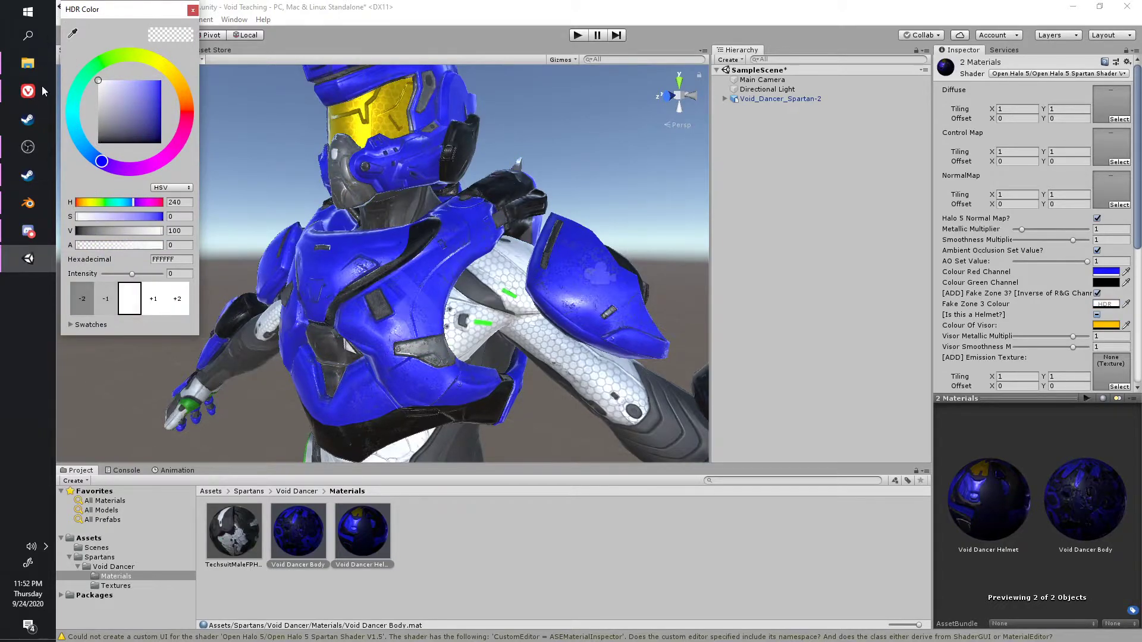
Change Fake Zone 3 Colour to grey on the body and helmet materials and inspect the chest armour.
{"action": "scroll", "coordinate": [406, 236], "scroll_direction": "down", "scroll_amount": 3}
{"action": "left_click_drag", "start_coordinate": [406, 237], "coordinate": [459, 243], "text": "alt"}
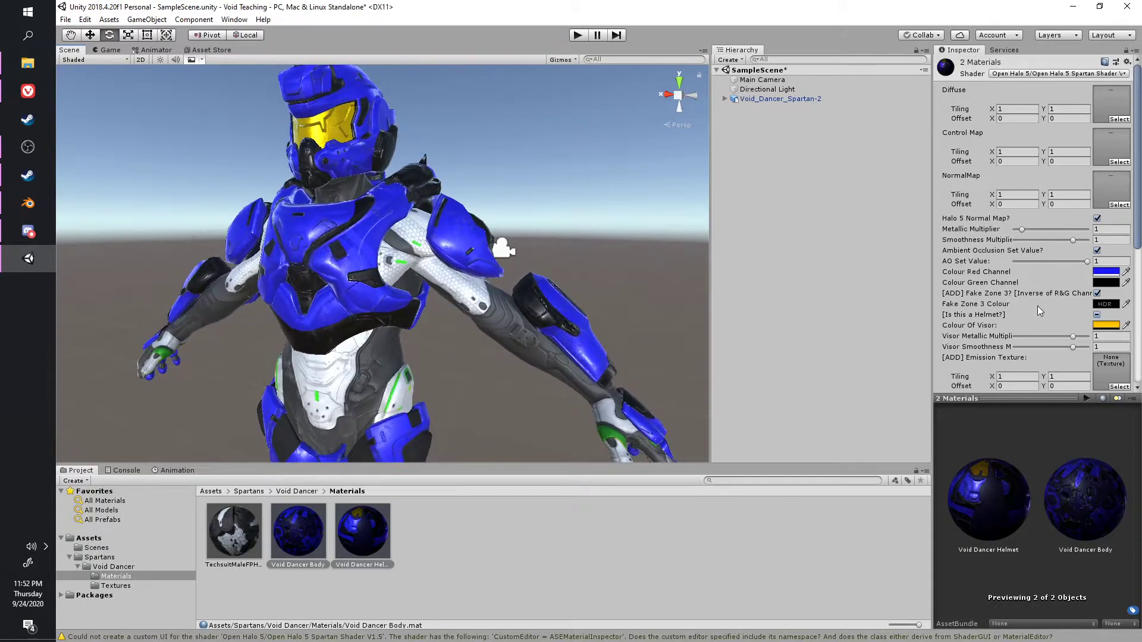
{"action": "left_click", "coordinate": [1107, 304]}
{"action": "left_click_drag", "start_coordinate": [110, 135], "coordinate": [62, 112]}
{"action": "right_click_drag", "start_coordinate": [375, 255], "coordinate": [298, 244]}
{"action": "scroll", "coordinate": [301, 246], "scroll_direction": "up", "scroll_amount": 3}
{"action": "middle_click_drag", "start_coordinate": [356, 259], "coordinate": [333, 266]}
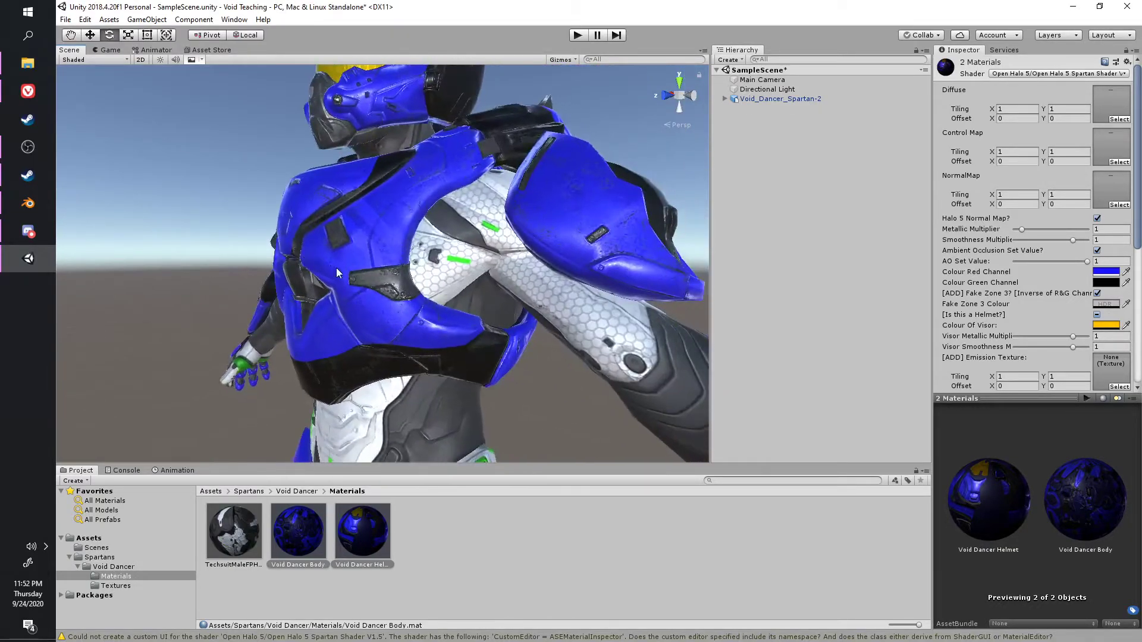
Set Colour Of Visor to purple on the selected body and helmet materials, checking the visor up close.
{"action": "scroll", "coordinate": [333, 266], "scroll_direction": "down", "scroll_amount": 4}
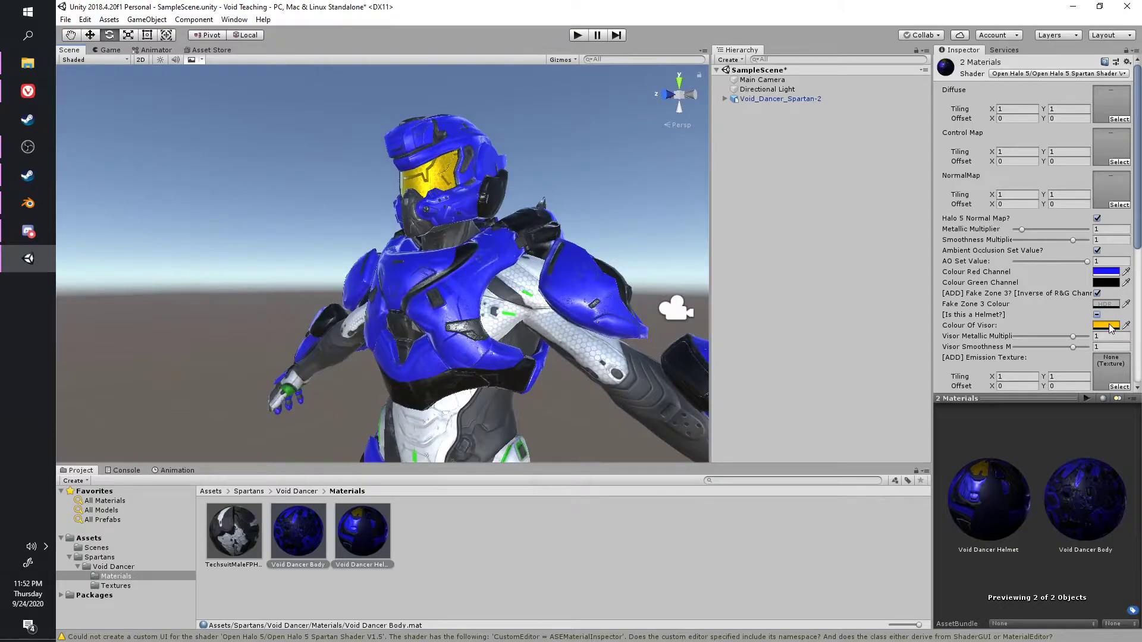
{"action": "left_click", "coordinate": [1110, 326]}
{"action": "scroll", "coordinate": [569, 259], "scroll_direction": "up", "scroll_amount": 6}
{"action": "scroll", "coordinate": [520, 265], "scroll_direction": "down", "scroll_amount": 3}
{"action": "middle_click_drag", "start_coordinate": [548, 233], "coordinate": [475, 297]}
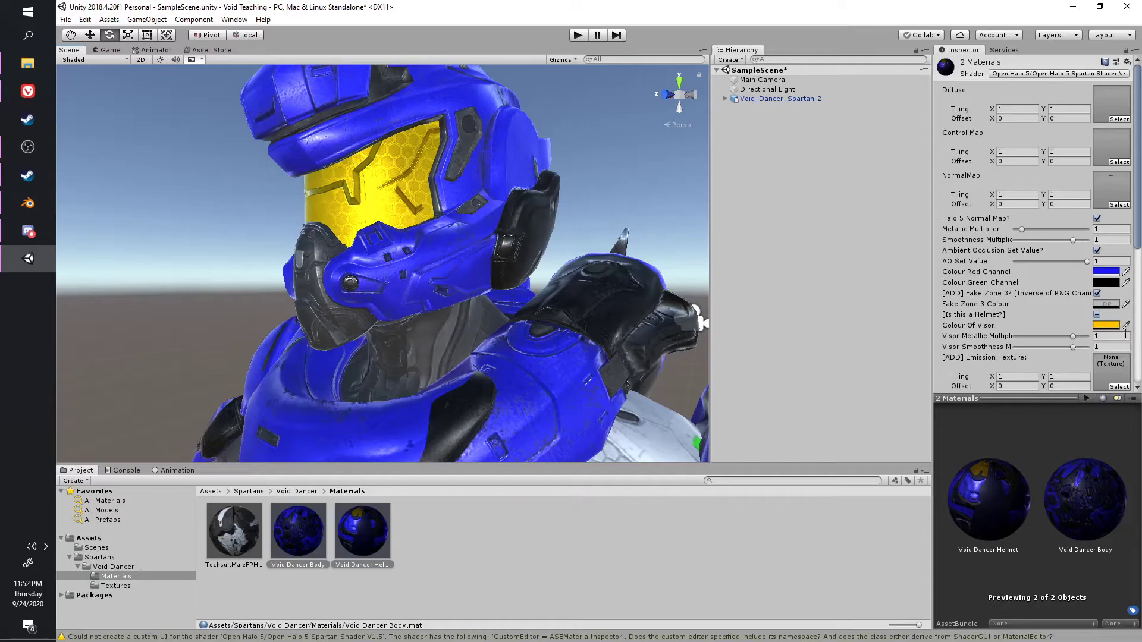
{"action": "left_click", "coordinate": [1110, 327]}
{"action": "left_click_drag", "start_coordinate": [185, 127], "coordinate": [141, 193]}
{"action": "left_click", "coordinate": [337, 213]}
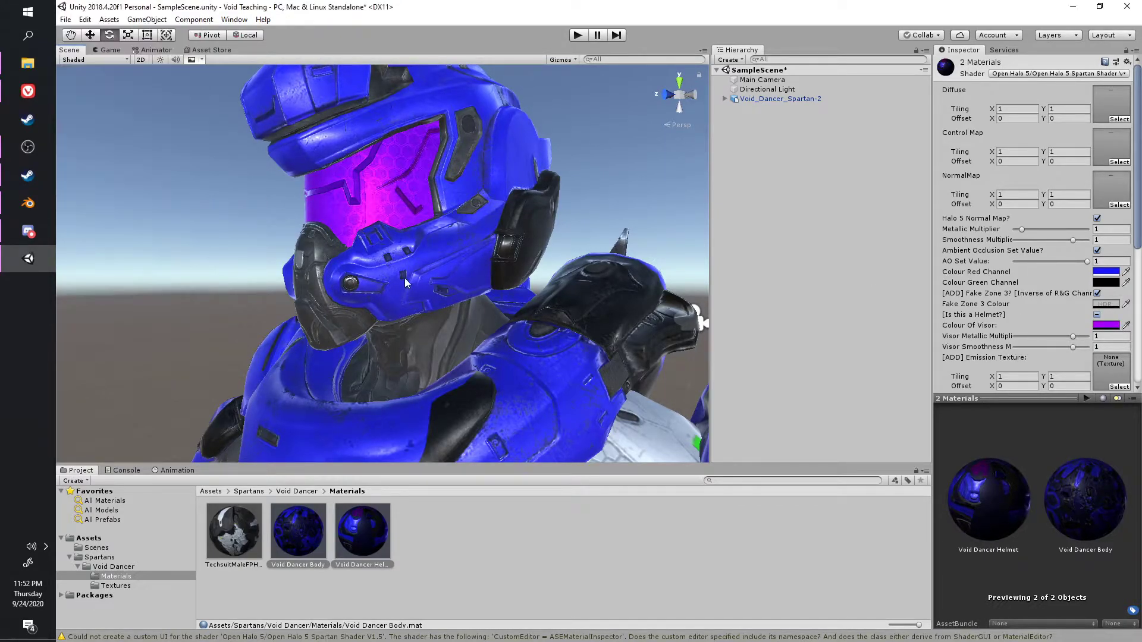
{"action": "scroll", "coordinate": [336, 212], "scroll_direction": "down", "scroll_amount": 5}
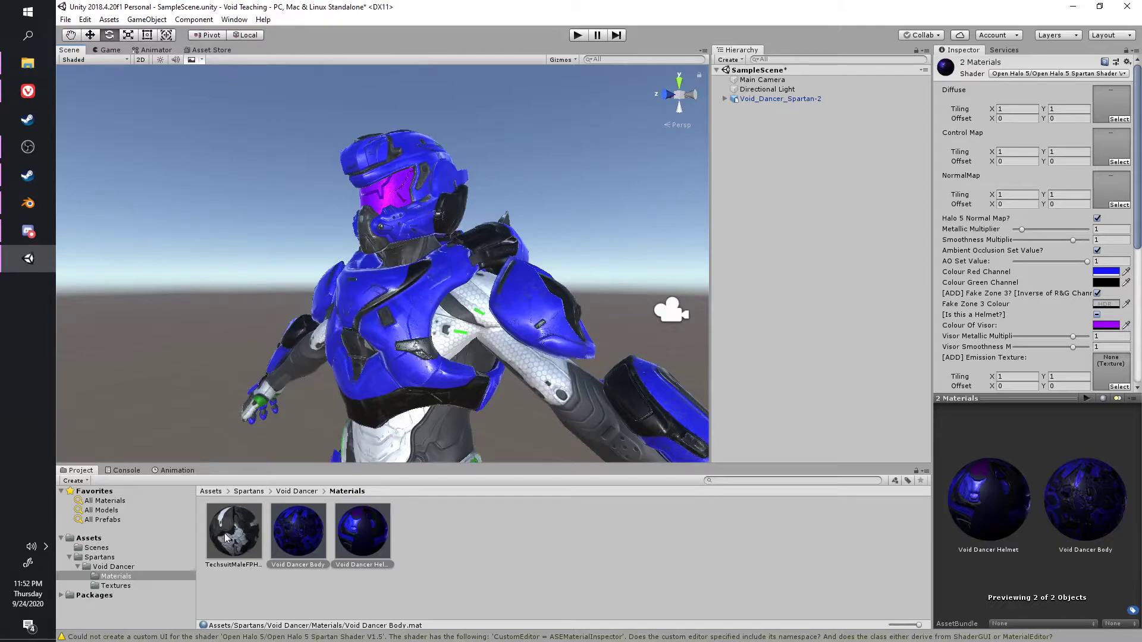
Turn off the helmet option and enable Fake Zone 3 on the TechsuitMaleFPHands material.
{"action": "left_click", "coordinate": [226, 538]}
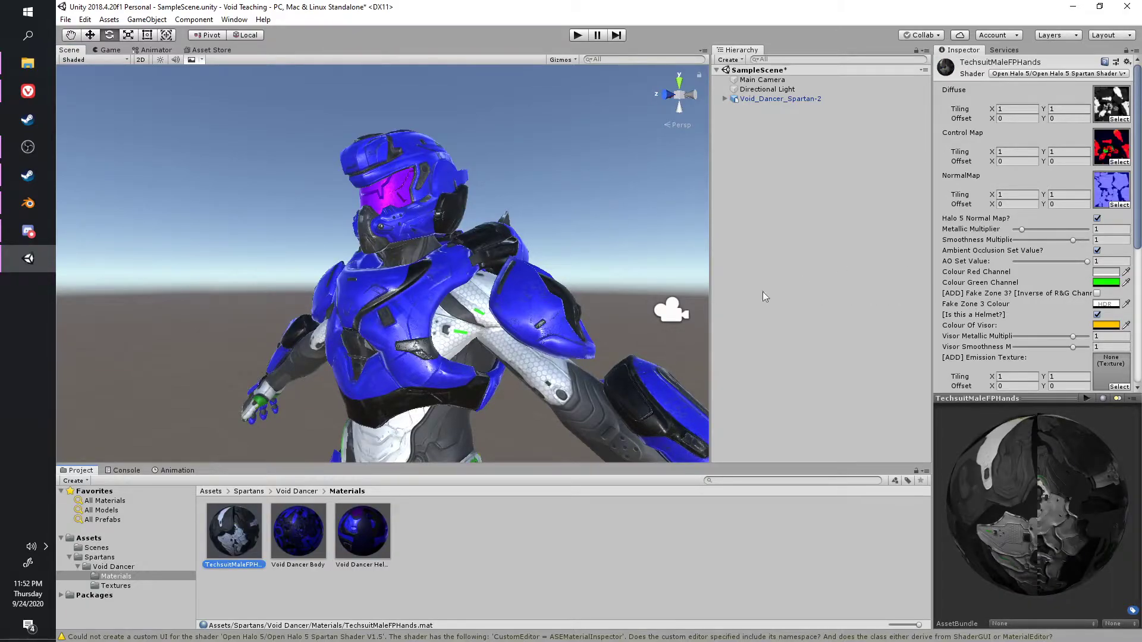
{"action": "key", "text": "q"}
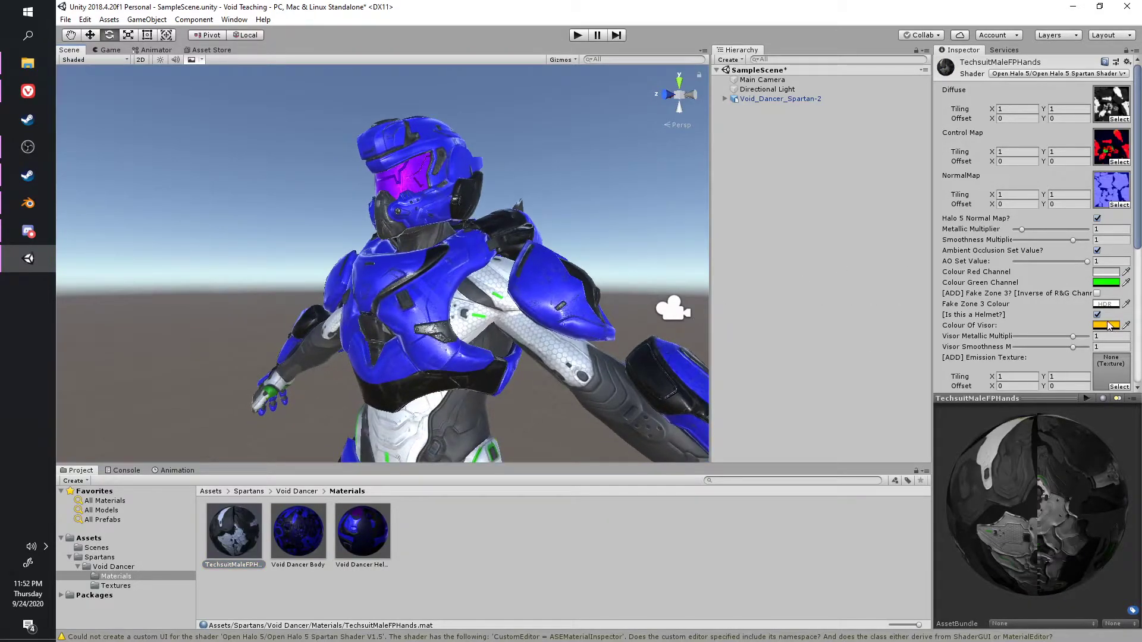
{"action": "left_click", "coordinate": [1099, 322]}
{"action": "left_click", "coordinate": [1098, 294]}
Set the techsuit material's Colour Red Channel to black and its Colour Green Channel to purple 7100FF.
{"action": "left_click", "coordinate": [1105, 271]}
{"action": "left_click", "coordinate": [99, 143]}
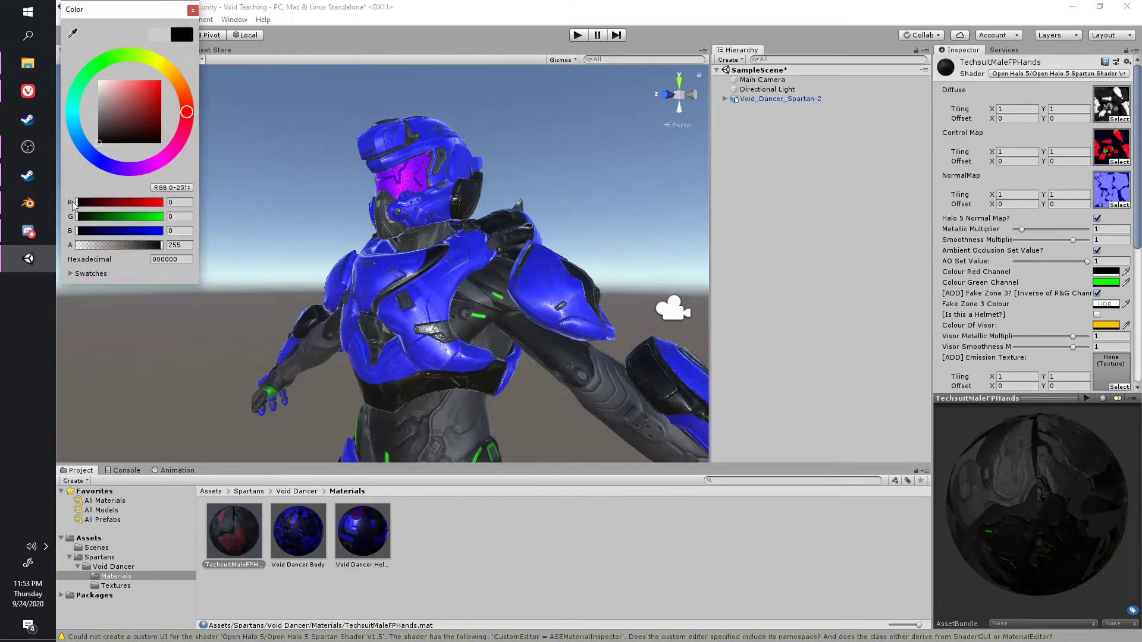
{"action": "left_click", "coordinate": [1102, 283]}
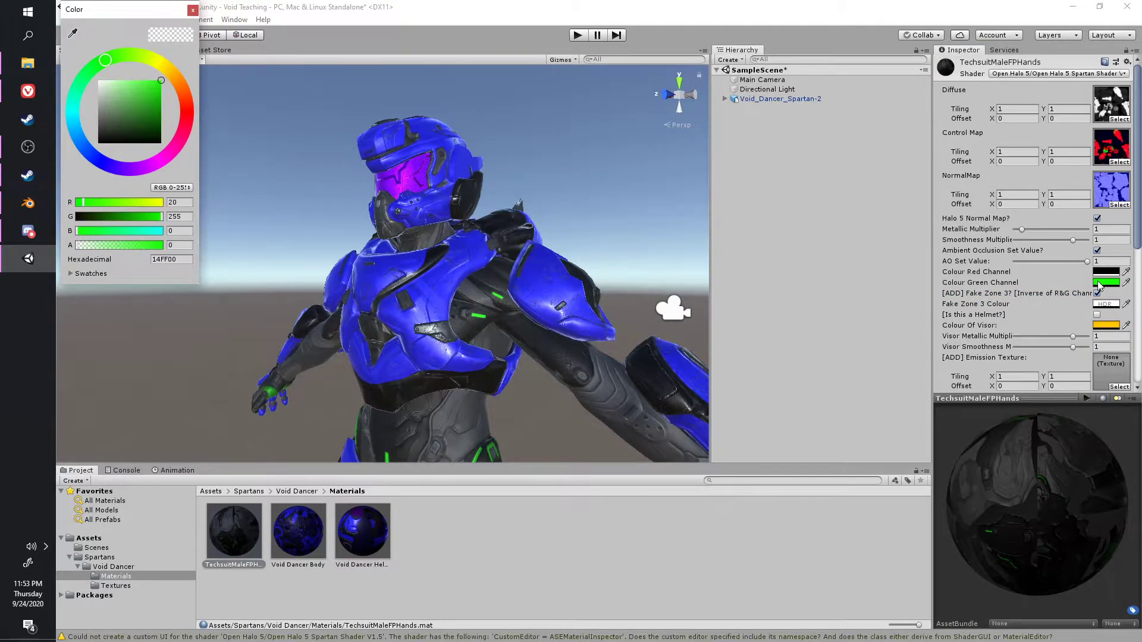
{"action": "left_click", "coordinate": [126, 169]}
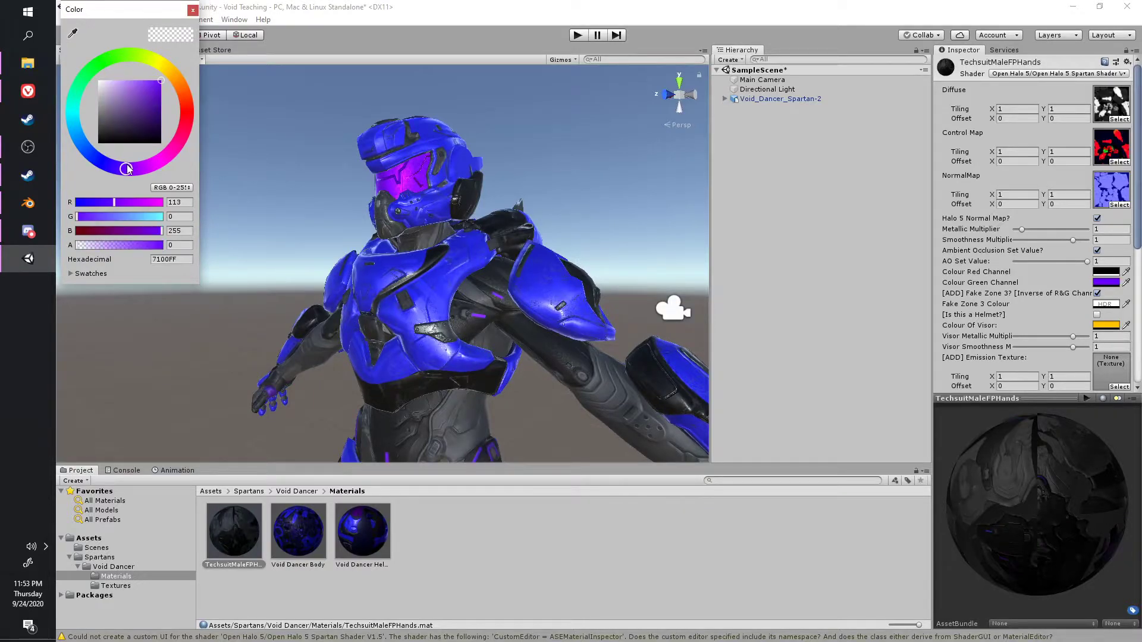
Try a greyer Fake Zone 3 Colour on the techsuit material and return it to white FFFFFF.
{"action": "left_click", "coordinate": [1112, 307]}
{"action": "left_click", "coordinate": [1109, 305]}
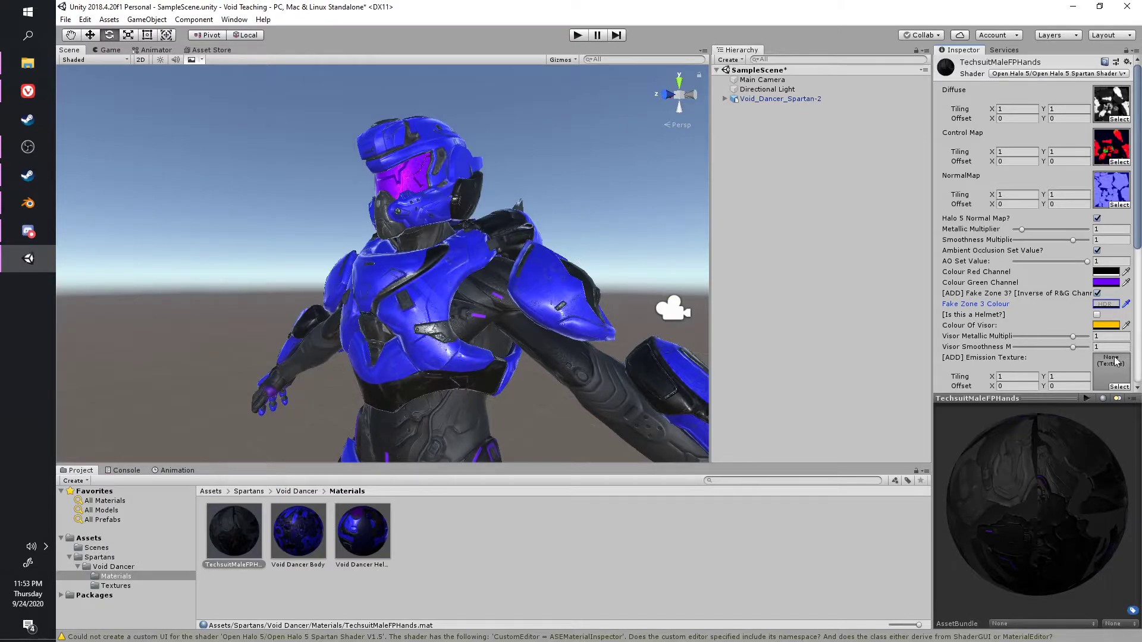
{"action": "left_click", "coordinate": [1108, 305]}
{"action": "left_click_drag", "start_coordinate": [112, 126], "coordinate": [53, 57]}
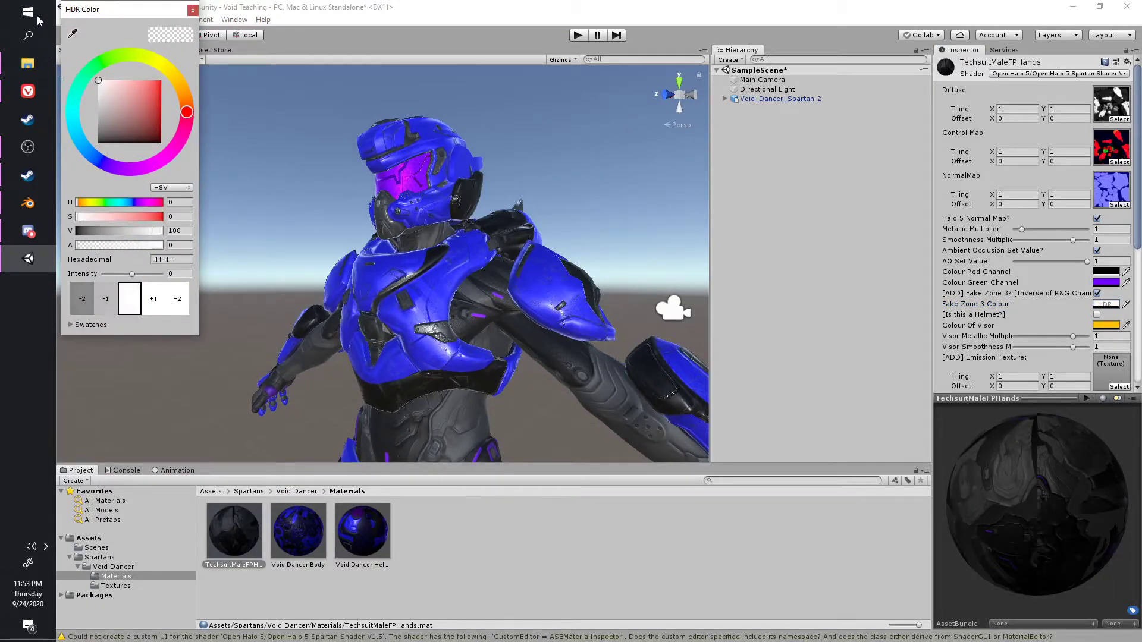
{"action": "left_click", "coordinate": [192, 10]}
Inspect the techsuit around the chest and shoulder and set its material's Metallic Multiplier to about 0.08.
{"action": "scroll", "coordinate": [331, 255], "scroll_direction": "down", "scroll_amount": 3}
{"action": "left_click_drag", "start_coordinate": [331, 255], "coordinate": [414, 259]}
{"action": "key", "text": "e"}
{"action": "scroll", "coordinate": [620, 289], "scroll_direction": "up", "scroll_amount": 2}
{"action": "middle_click_drag", "start_coordinate": [569, 301], "coordinate": [511, 320]}
{"action": "scroll", "coordinate": [511, 320], "scroll_direction": "up", "scroll_amount": 3}
{"action": "scroll", "coordinate": [511, 320], "scroll_direction": "down", "scroll_amount": 3}
{"action": "left_click_drag", "start_coordinate": [511, 320], "coordinate": [352, 341], "text": "alt"}
{"action": "scroll", "coordinate": [352, 341], "scroll_direction": "up", "scroll_amount": 3}
{"action": "scroll", "coordinate": [353, 347], "scroll_direction": "down", "scroll_amount": 3}
{"action": "mouse_move", "coordinate": [1050, 226]}
{"action": "left_mouse_down"}
{"action": "mouse_move", "coordinate": [998, 234]}
{"action": "mouse_move", "coordinate": [1046, 230]}
{"action": "mouse_move", "coordinate": [1015, 232]}
{"action": "left_mouse_up"}
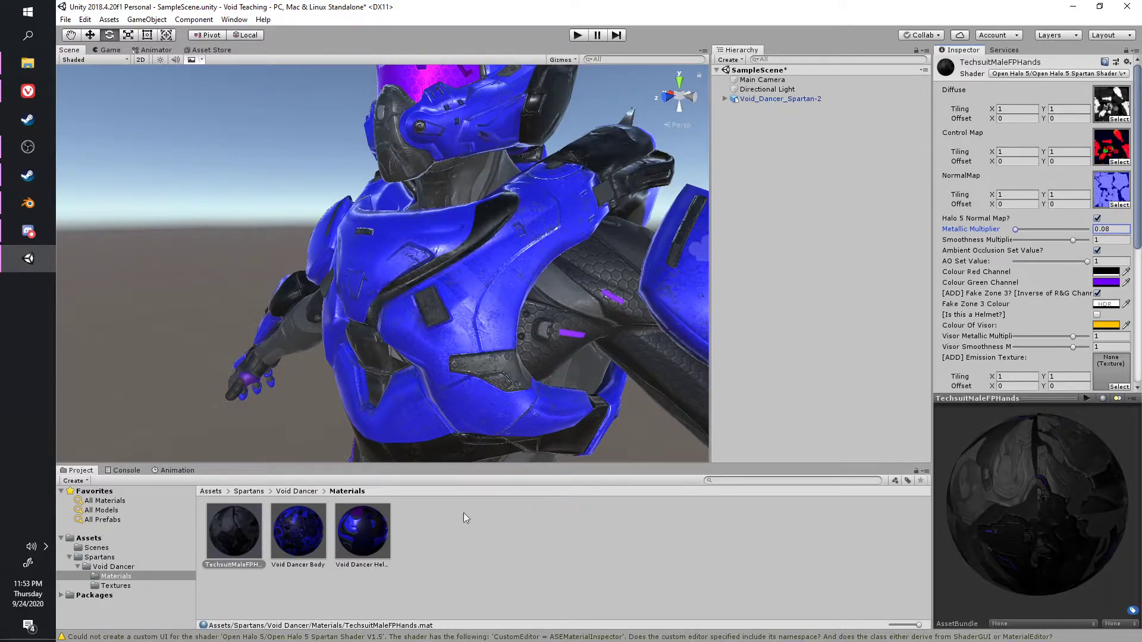
Set Metallic Multiplier to about 3.61 and Smoothness Multiplier to about 0.66 on the Void Dancer body and helmet materials.
{"action": "left_click", "coordinate": [294, 548]}
{"action": "left_click", "coordinate": [370, 539], "text": "ctrl"}
{"action": "mouse_move", "coordinate": [1056, 229]}
{"action": "left_mouse_down"}
{"action": "mouse_move", "coordinate": [1076, 231]}
{"action": "mouse_move", "coordinate": [978, 219]}
{"action": "mouse_move", "coordinate": [1033, 241]}
{"action": "mouse_move", "coordinate": [1071, 237]}
{"action": "mouse_move", "coordinate": [1028, 226]}
{"action": "mouse_move", "coordinate": [1061, 226]}
{"action": "mouse_move", "coordinate": [1035, 241]}
{"action": "mouse_move", "coordinate": [1086, 240]}
{"action": "mouse_move", "coordinate": [1047, 229]}
{"action": "left_mouse_up"}
{"action": "left_click", "coordinate": [1066, 240]}
{"action": "left_click", "coordinate": [1039, 239]}
{"action": "mouse_move", "coordinate": [1038, 237]}
{"action": "left_mouse_down"}
{"action": "mouse_move", "coordinate": [1020, 237]}
{"action": "mouse_move", "coordinate": [1040, 229]}
{"action": "left_mouse_up"}
{"action": "left_click", "coordinate": [1051, 238]}
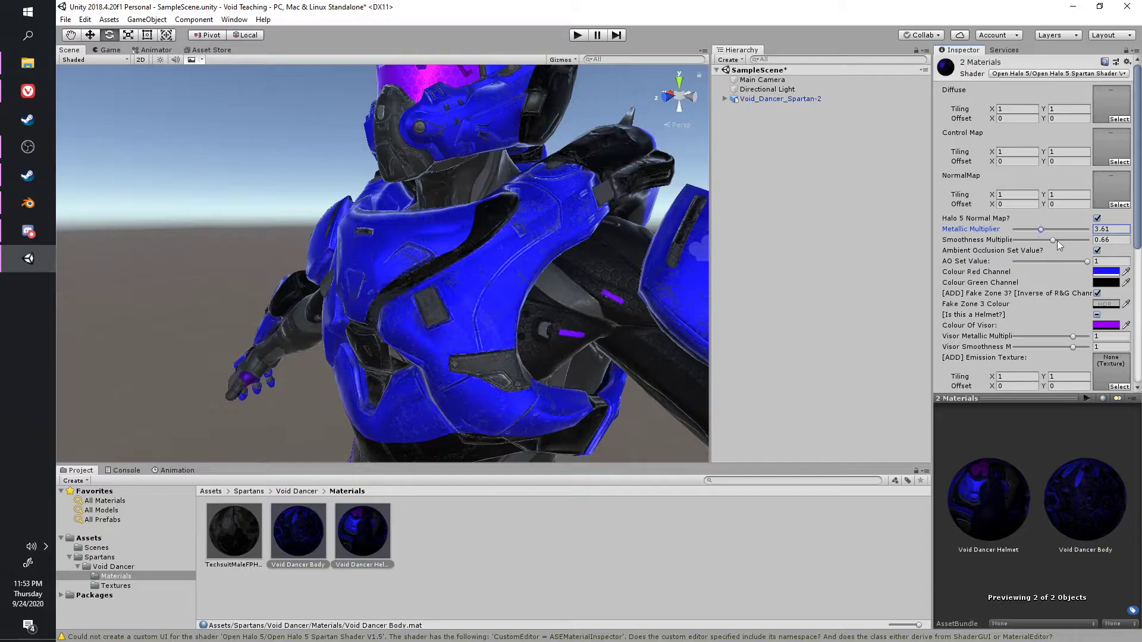
{"action": "scroll", "coordinate": [523, 347], "scroll_direction": "down", "scroll_amount": 8}
{"action": "right_click_drag", "start_coordinate": [523, 346], "coordinate": [495, 326]}
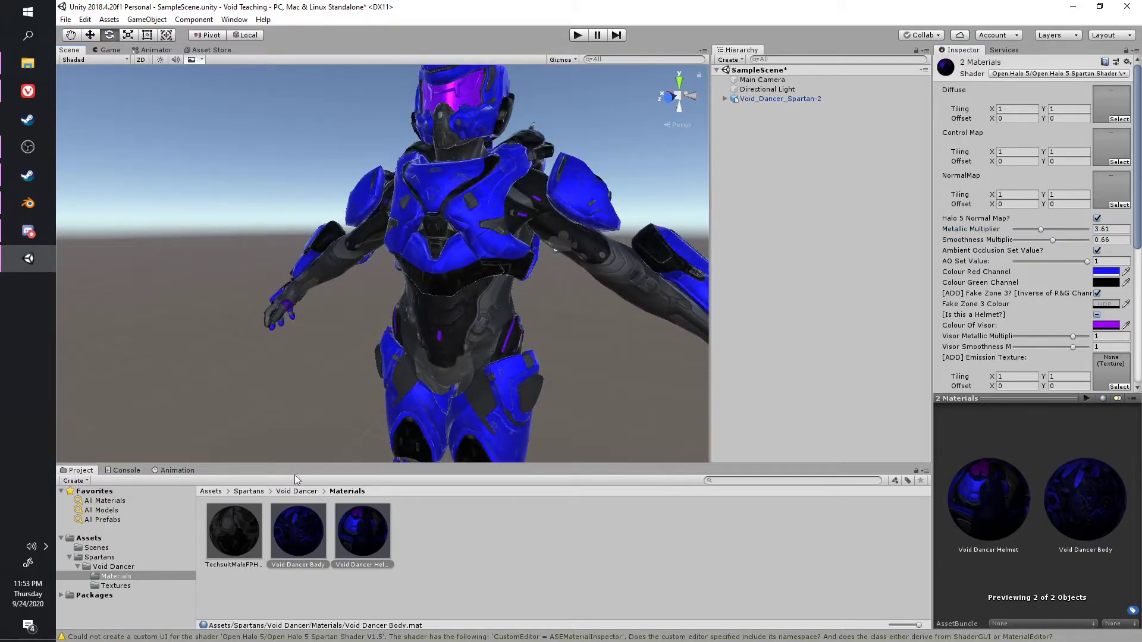
Open the import settings of the Void_Dancer_Spartan-2 model in the Void Dancer folder and enlarge the area showing them.
{"action": "left_click", "coordinate": [300, 491]}
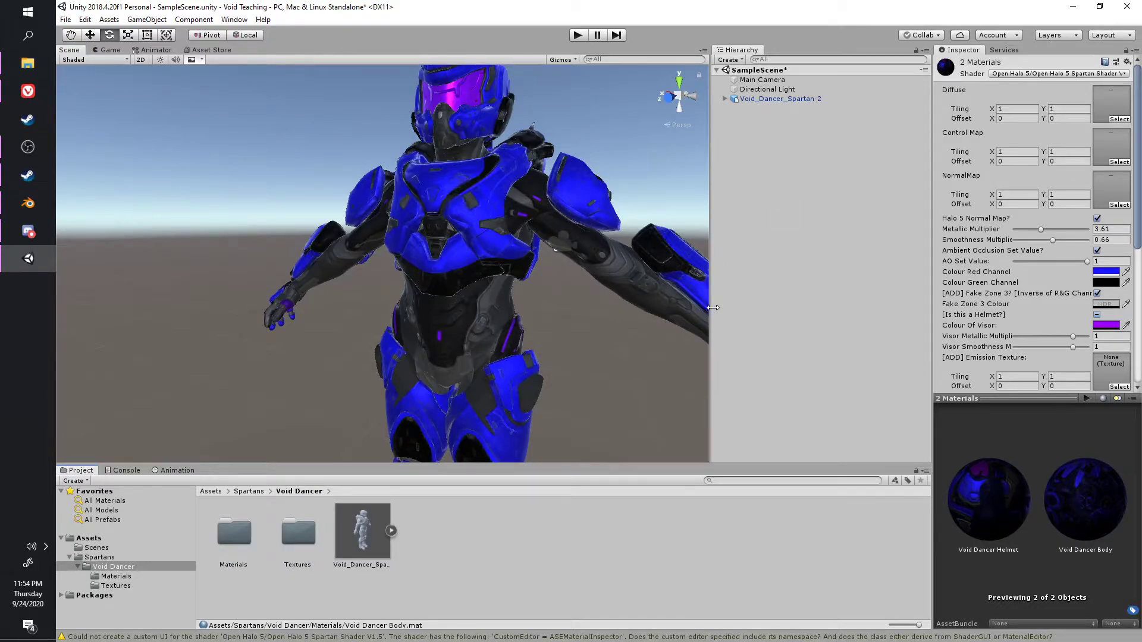
{"action": "left_click_drag", "start_coordinate": [712, 308], "coordinate": [812, 308]}
{"action": "left_click", "coordinate": [352, 533]}
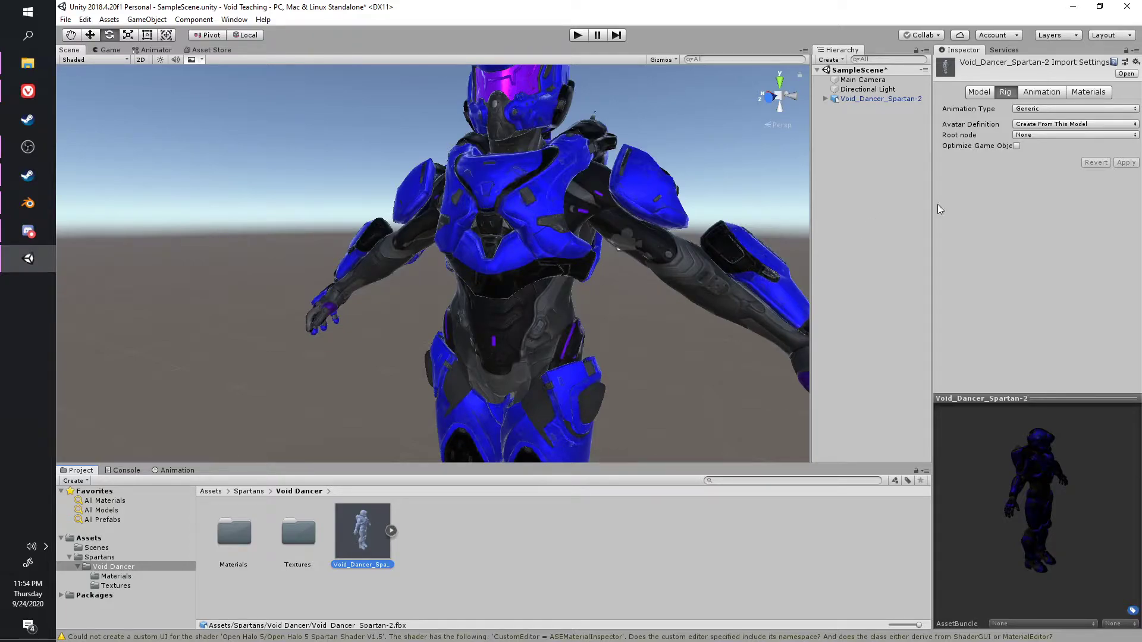
{"action": "left_click_drag", "start_coordinate": [933, 202], "coordinate": [880, 202]}
{"action": "left_click_drag", "start_coordinate": [957, 399], "coordinate": [959, 277]}
{"action": "left_click_drag", "start_coordinate": [955, 471], "coordinate": [922, 451]}
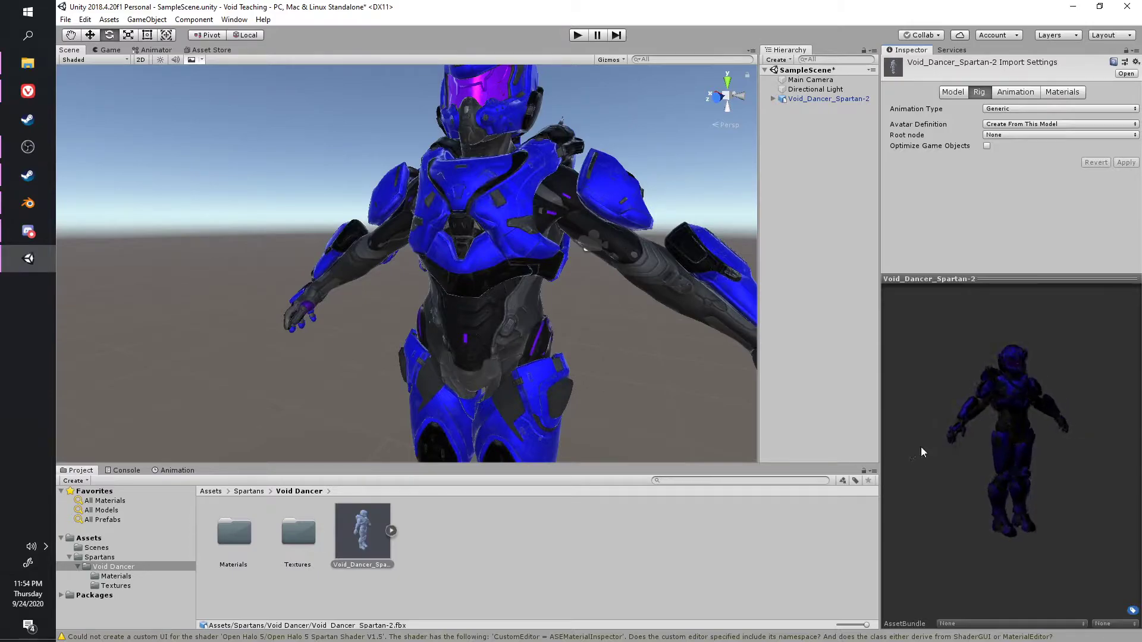
{"action": "left_click", "coordinate": [965, 278]}
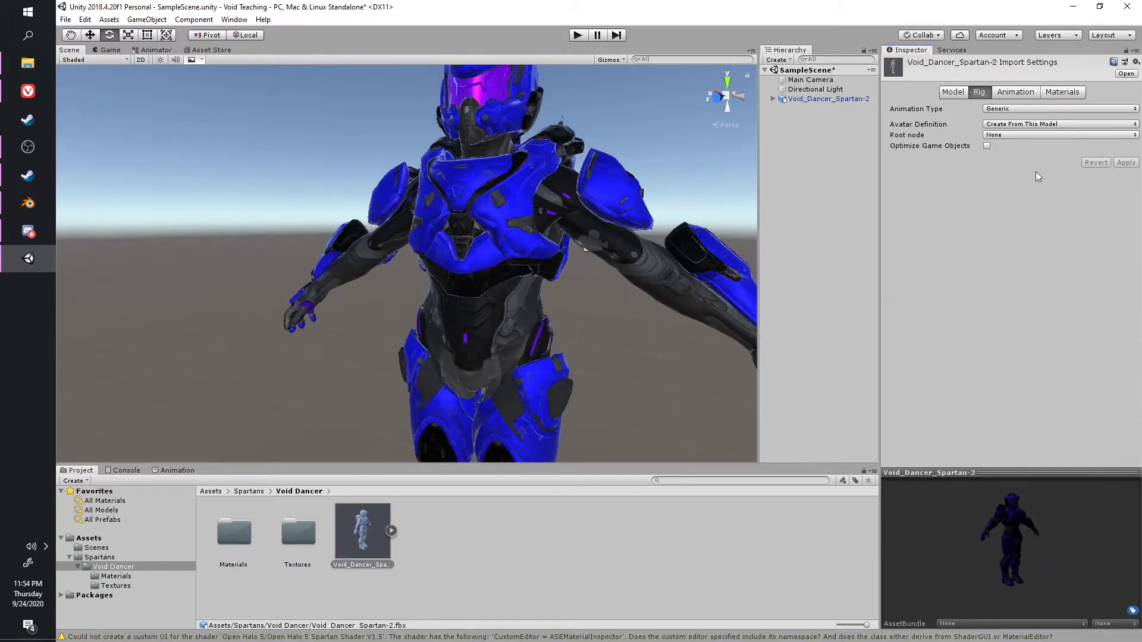
Bring up the model's mesh import options and examine the shading of the chest, shoulder and helmet armour up close.
{"action": "left_click", "coordinate": [962, 93]}
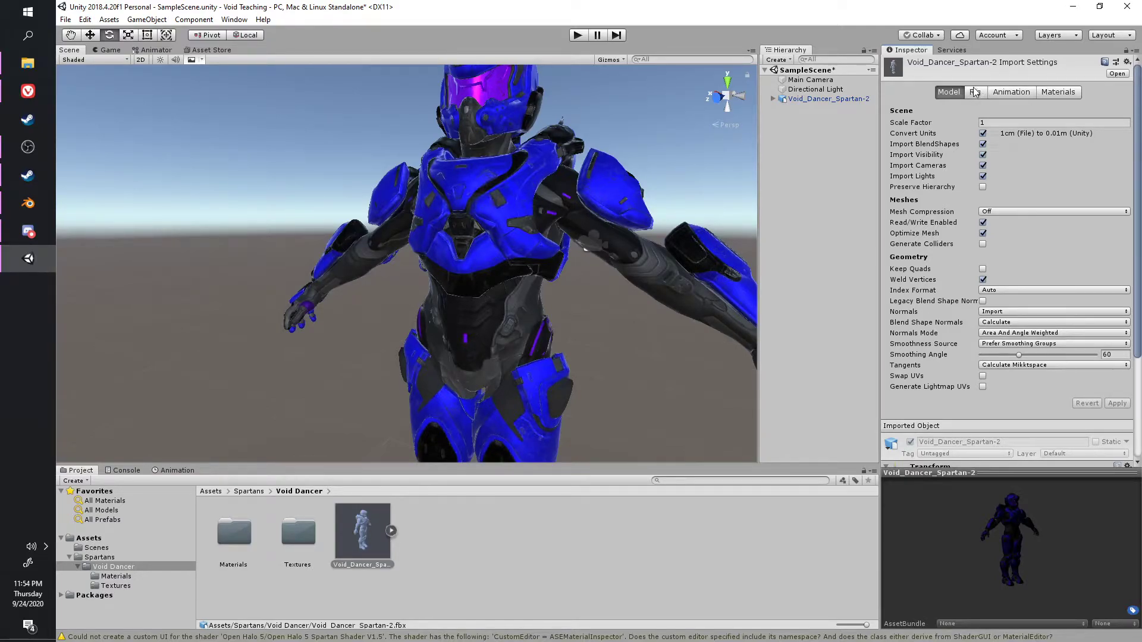
{"action": "scroll", "coordinate": [383, 272], "scroll_direction": "up", "scroll_amount": 4}
{"action": "middle_click_drag", "start_coordinate": [526, 216], "coordinate": [413, 275]}
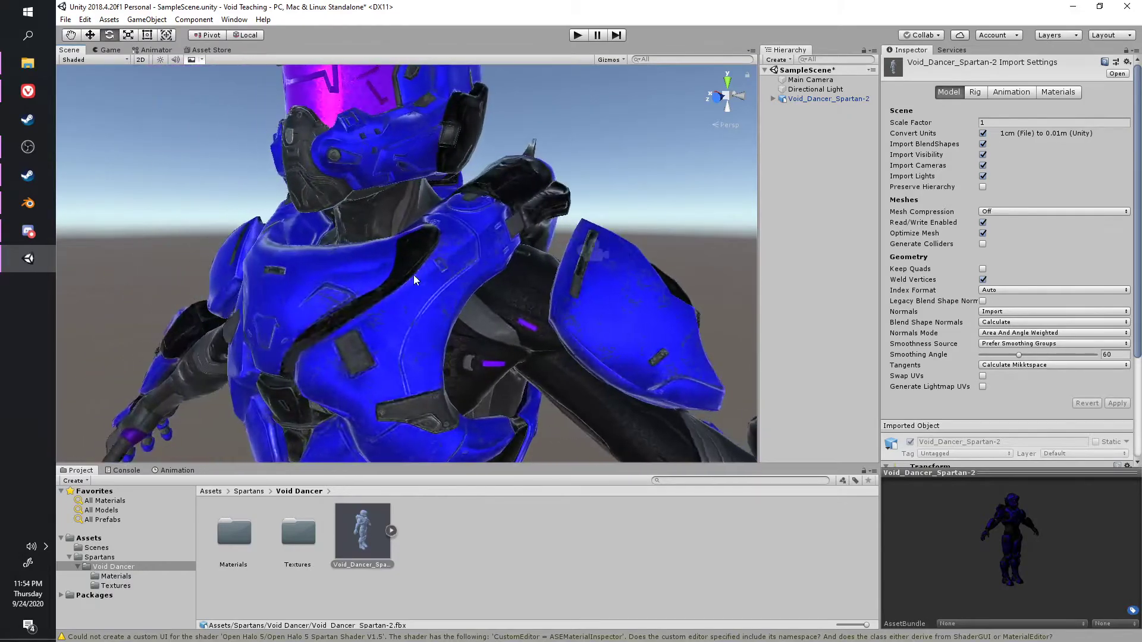
{"action": "right_click_drag", "start_coordinate": [413, 275], "coordinate": [404, 292]}
{"action": "scroll", "coordinate": [404, 293], "scroll_direction": "up", "scroll_amount": 5}
{"action": "middle_click_drag", "start_coordinate": [440, 185], "coordinate": [412, 227]}
{"action": "right_click_drag", "start_coordinate": [413, 226], "coordinate": [276, 262]}
{"action": "scroll", "coordinate": [277, 271], "scroll_direction": "down", "scroll_amount": 5}
{"action": "middle_click_drag", "start_coordinate": [278, 280], "coordinate": [322, 253]}
{"action": "right_click_drag", "start_coordinate": [321, 253], "coordinate": [378, 200]}
{"action": "scroll", "coordinate": [351, 333], "scroll_direction": "up", "scroll_amount": 4}
{"action": "middle_click_drag", "start_coordinate": [351, 336], "coordinate": [395, 304]}
{"action": "scroll", "coordinate": [386, 311], "scroll_direction": "down", "scroll_amount": 4}
{"action": "scroll", "coordinate": [395, 304], "scroll_direction": "up", "scroll_amount": 3}
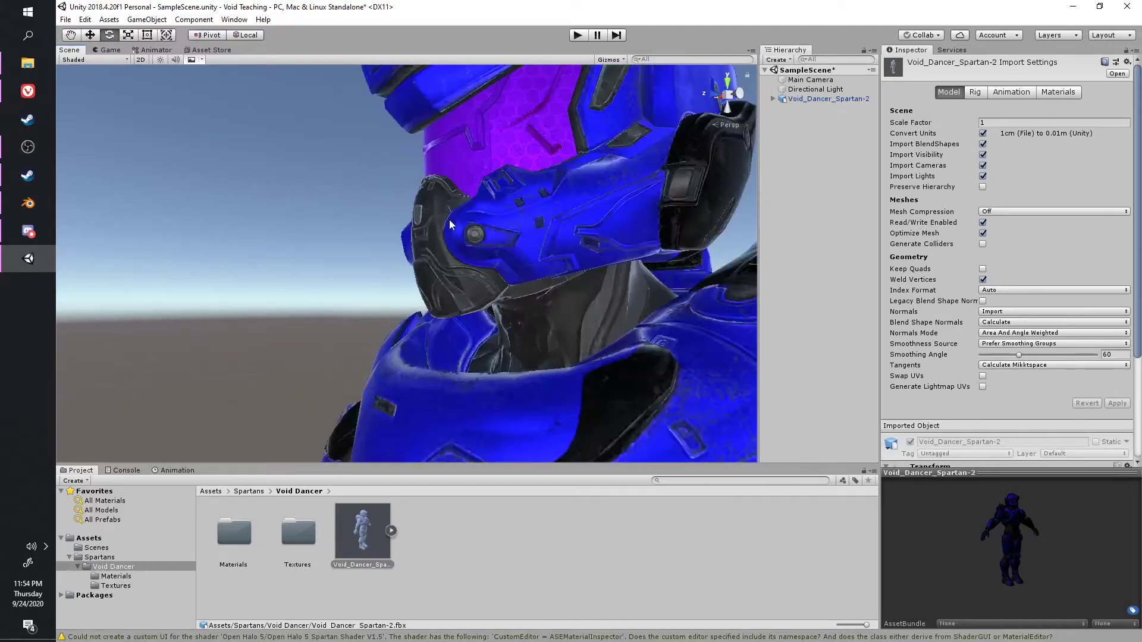
{"action": "scroll", "coordinate": [449, 225], "scroll_direction": "down", "scroll_amount": 3}
{"action": "right_click_drag", "start_coordinate": [449, 225], "coordinate": [474, 179]}
{"action": "middle_click_drag", "start_coordinate": [474, 178], "coordinate": [469, 197]}
{"action": "right_click_drag", "start_coordinate": [470, 197], "coordinate": [438, 203]}
{"action": "scroll", "coordinate": [439, 202], "scroll_direction": "up", "scroll_amount": 2}
{"action": "middle_click_drag", "start_coordinate": [439, 202], "coordinate": [447, 318]}
{"action": "middle_click_drag", "start_coordinate": [441, 238], "coordinate": [503, 216]}
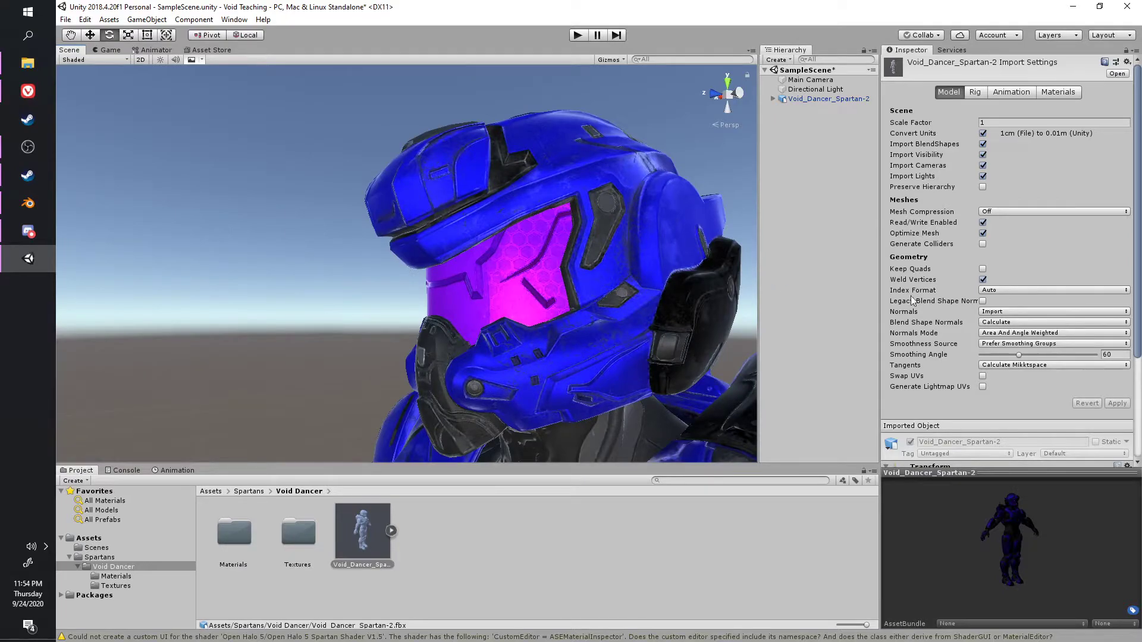
Enable Legacy Blend Shape Normals, set Normals to Calculate, apply the import settings and check the armour shading.
{"action": "left_click", "coordinate": [983, 302]}
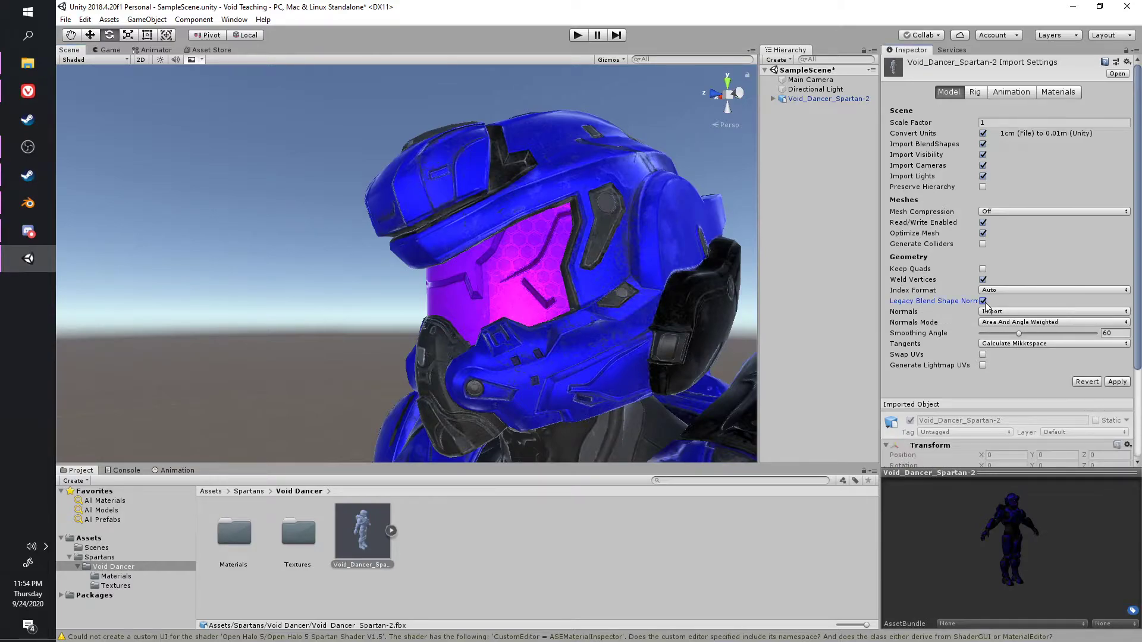
{"action": "left_click", "coordinate": [1032, 311]}
{"action": "left_click", "coordinate": [1020, 335]}
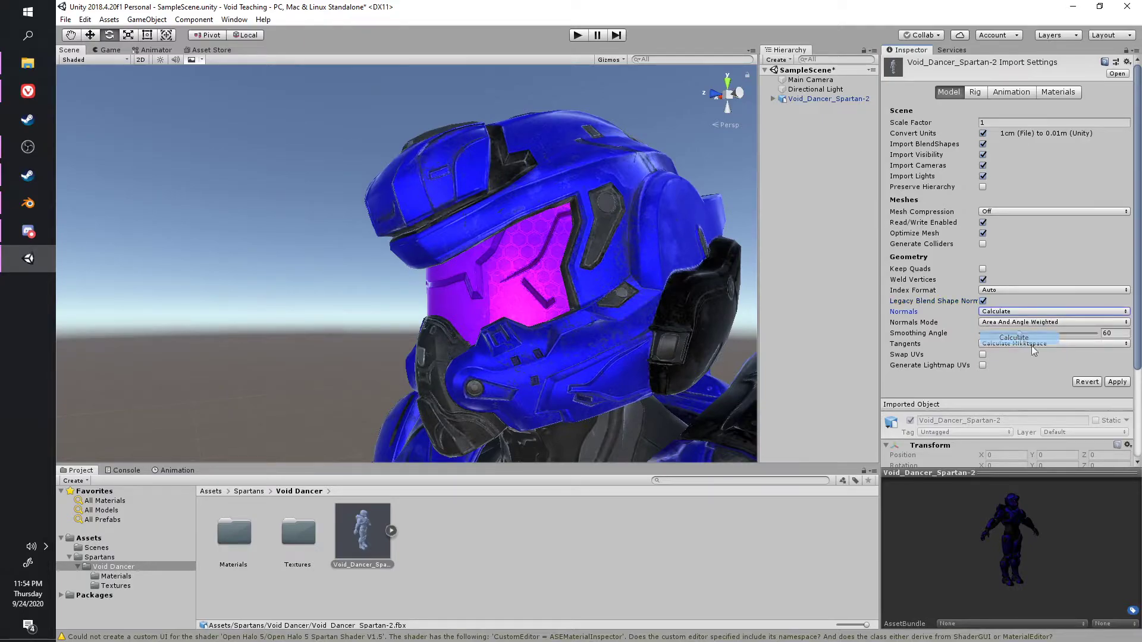
{"action": "left_click", "coordinate": [1118, 385]}
{"action": "left_click", "coordinate": [1112, 381]}
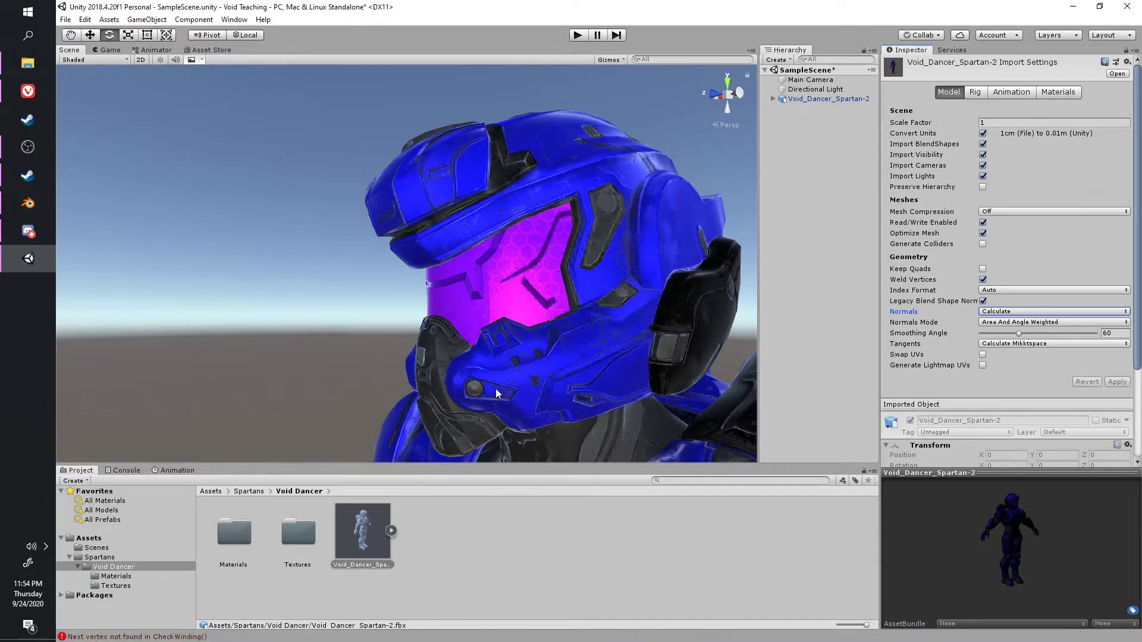
{"action": "middle_click_drag", "start_coordinate": [495, 392], "coordinate": [475, 316]}
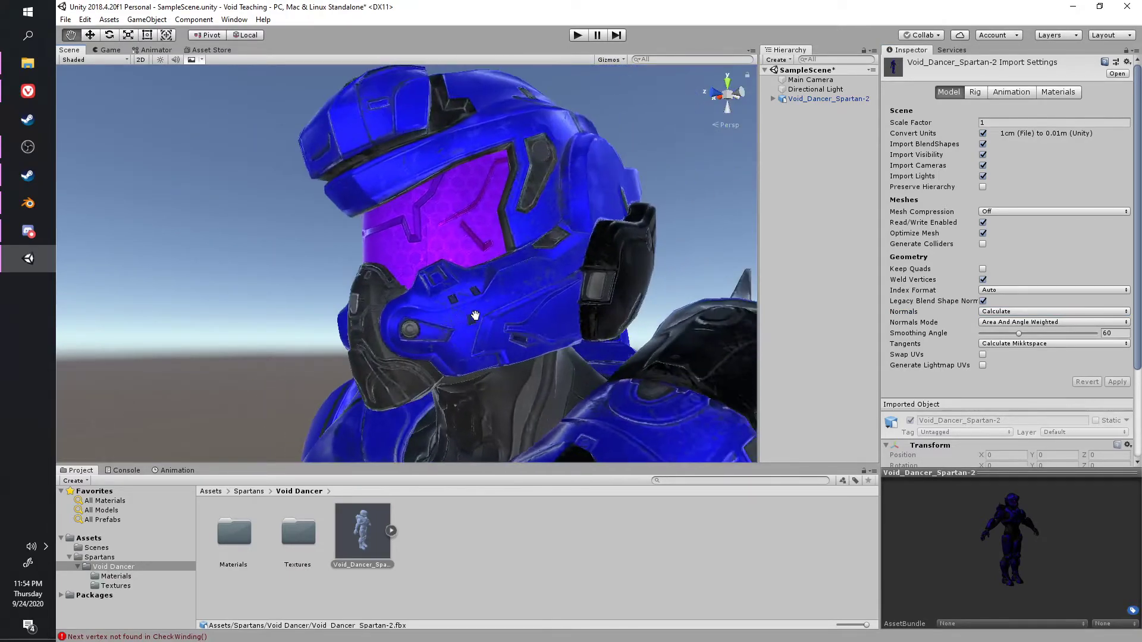
{"action": "right_click_drag", "start_coordinate": [476, 315], "coordinate": [515, 314]}
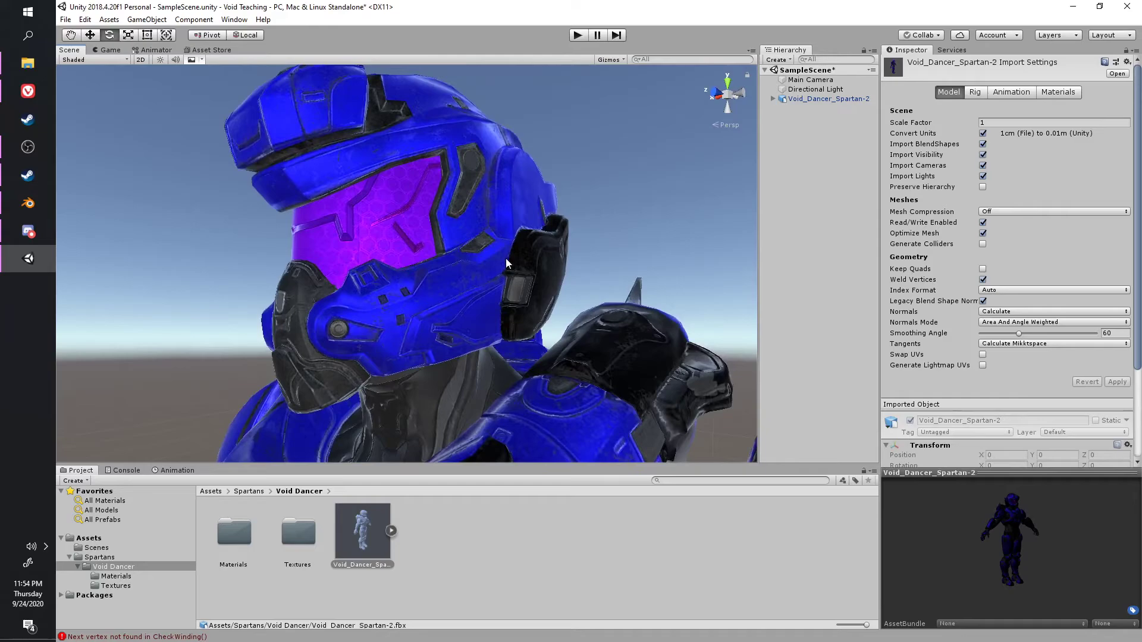
{"action": "scroll", "coordinate": [386, 366], "scroll_direction": "down", "scroll_amount": 5}
{"action": "right_click_drag", "start_coordinate": [400, 324], "coordinate": [467, 342]}
{"action": "middle_click_drag", "start_coordinate": [470, 321], "coordinate": [583, 247]}
Set the model's rig Animation Type to Humanoid and apply the change.
{"action": "left_click", "coordinate": [975, 93]}
{"action": "left_click", "coordinate": [1015, 108]}
{"action": "left_click", "coordinate": [1029, 161]}
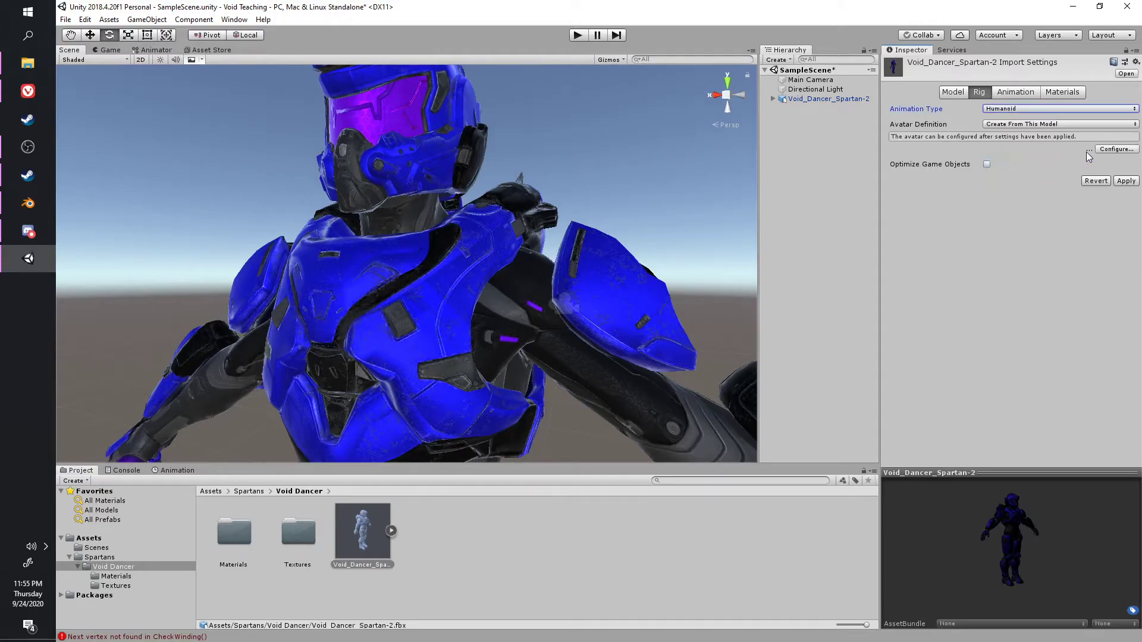
{"action": "left_click", "coordinate": [1126, 181]}
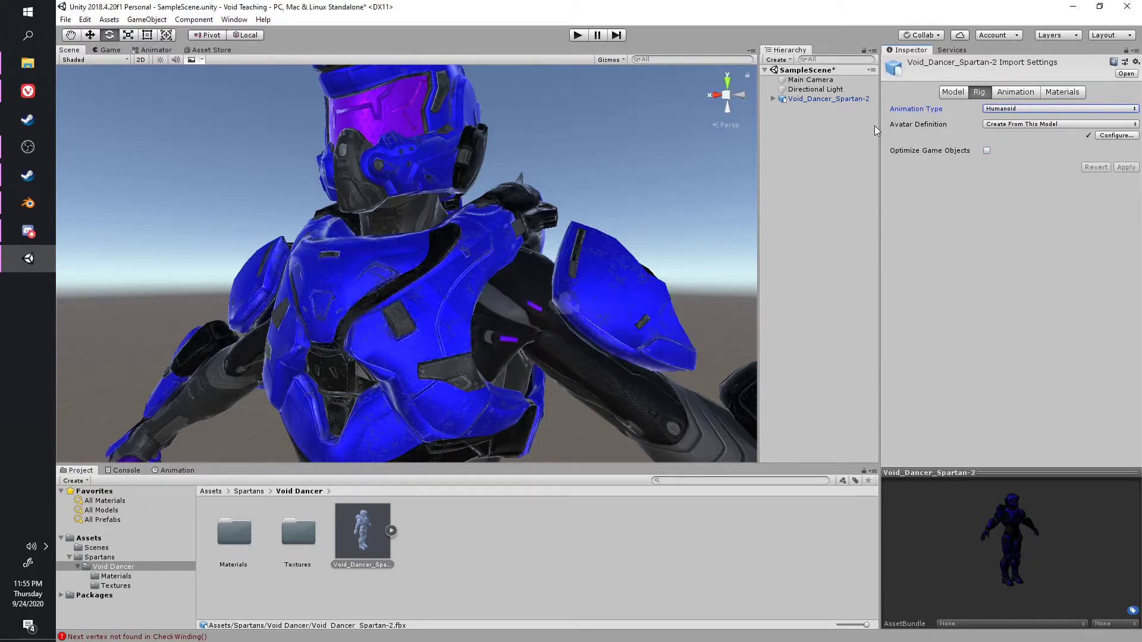
Expand the Void_Dancer_Spartan-2 metarig in the scene down to the child bones of upper_leg.L and upper_leg.R.
{"action": "middle_click_drag", "start_coordinate": [376, 302], "coordinate": [404, 290]}
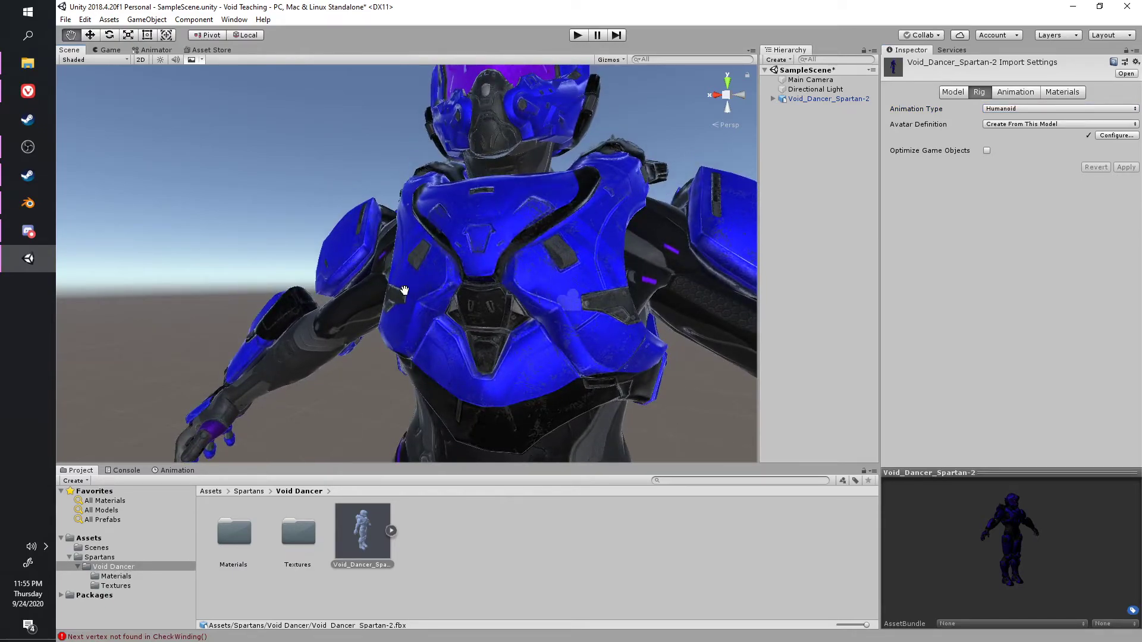
{"action": "middle_click_drag", "start_coordinate": [405, 290], "coordinate": [383, 291]}
{"action": "middle_click_drag", "start_coordinate": [413, 373], "coordinate": [525, 321]}
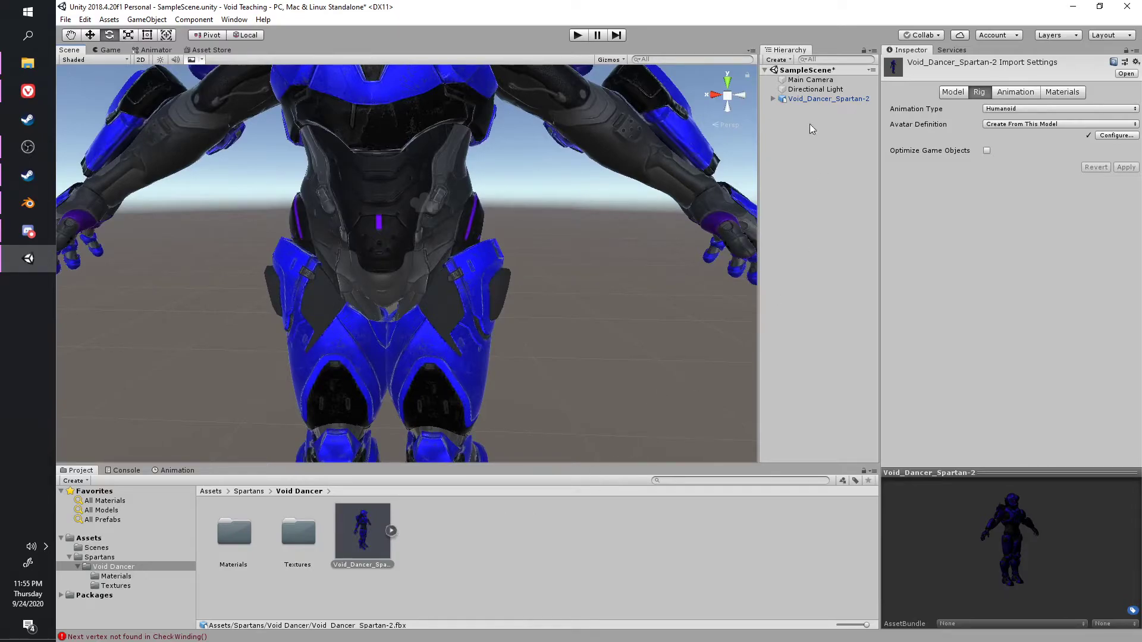
{"action": "middle_click_drag", "start_coordinate": [743, 105], "coordinate": [457, 256]}
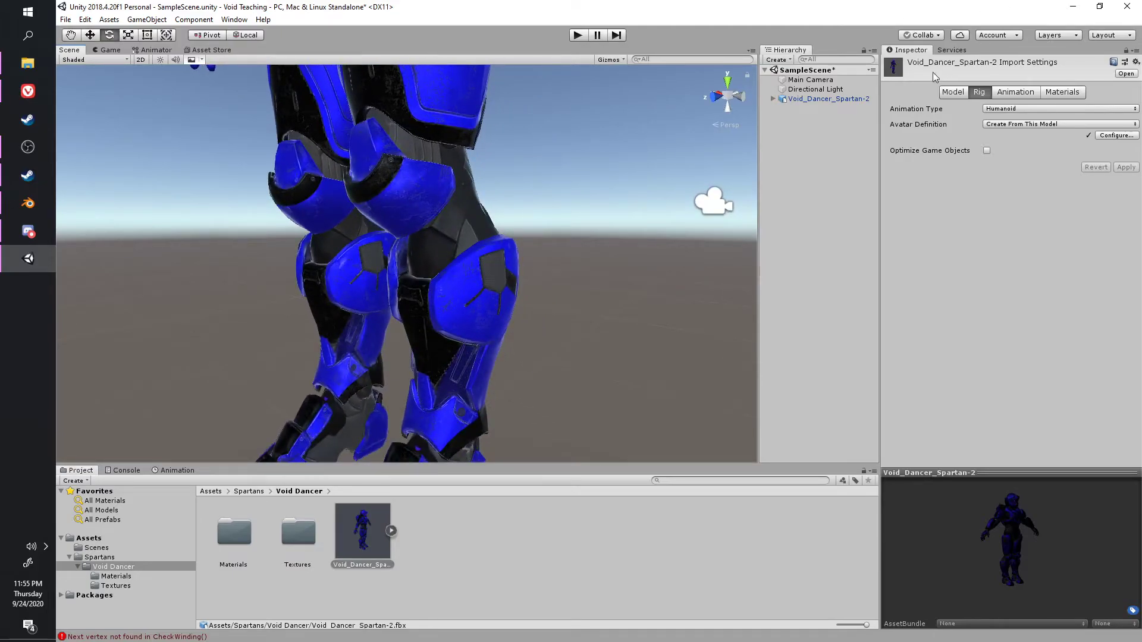
{"action": "left_click_drag", "start_coordinate": [760, 107], "coordinate": [695, 119]}
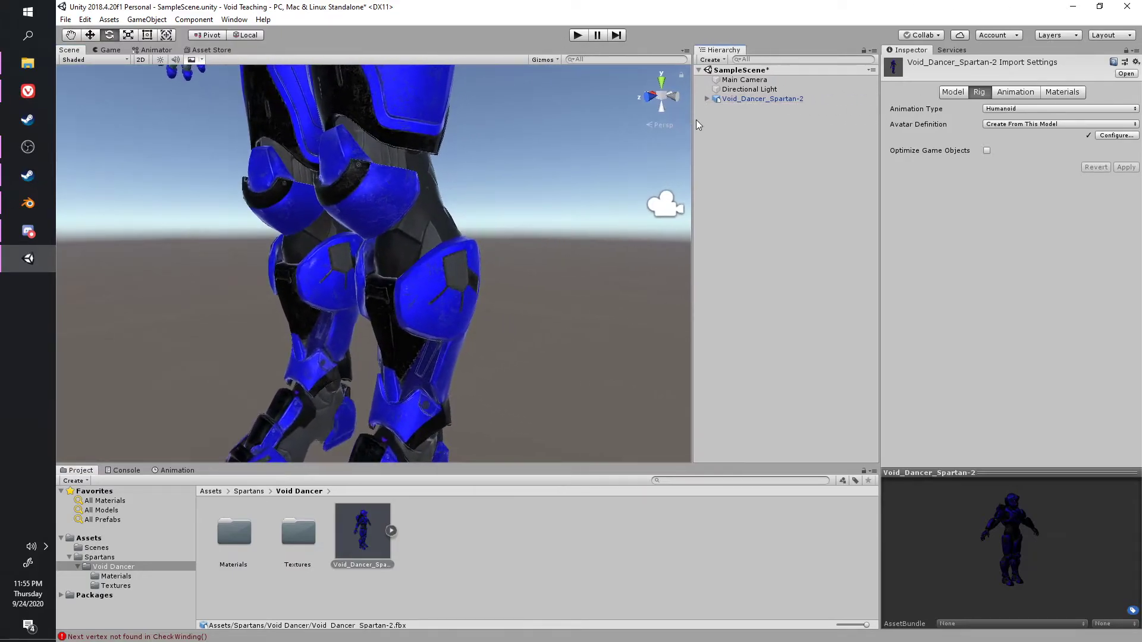
{"action": "left_click", "coordinate": [706, 100]}
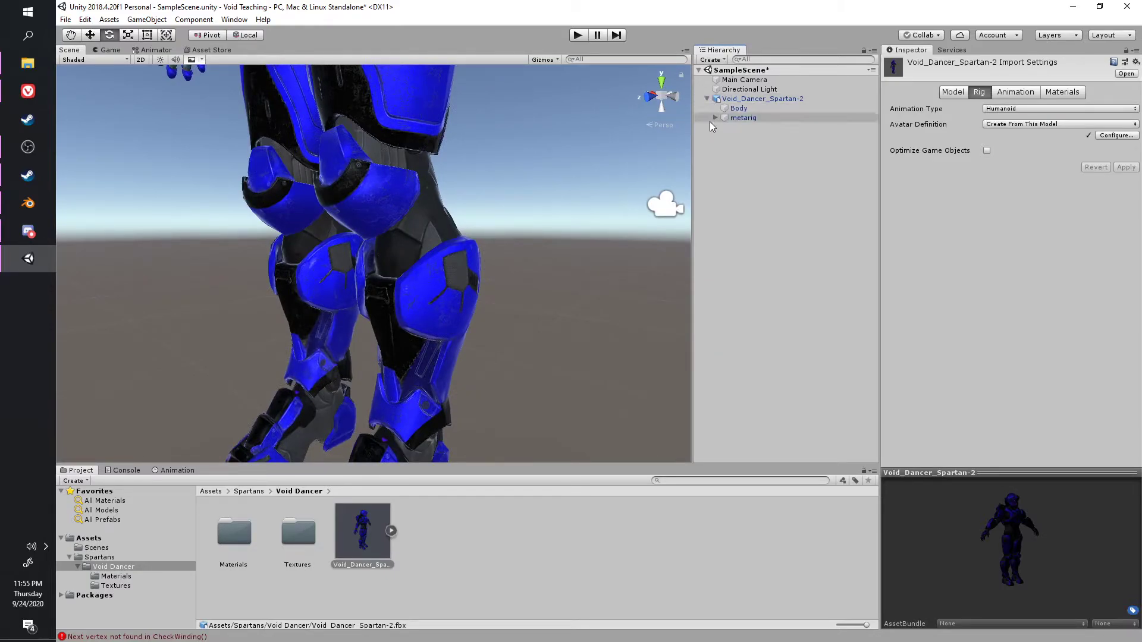
{"action": "left_click", "coordinate": [709, 121]}
{"action": "left_click", "coordinate": [716, 118]}
{"action": "left_click", "coordinate": [724, 127]}
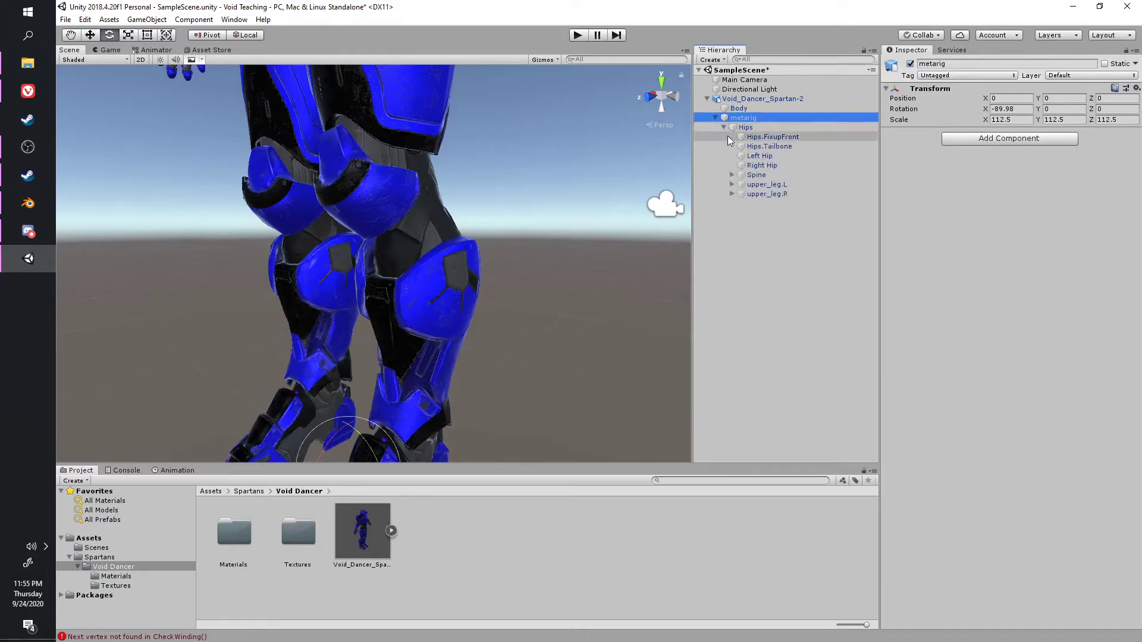
{"action": "left_click", "coordinate": [733, 185]}
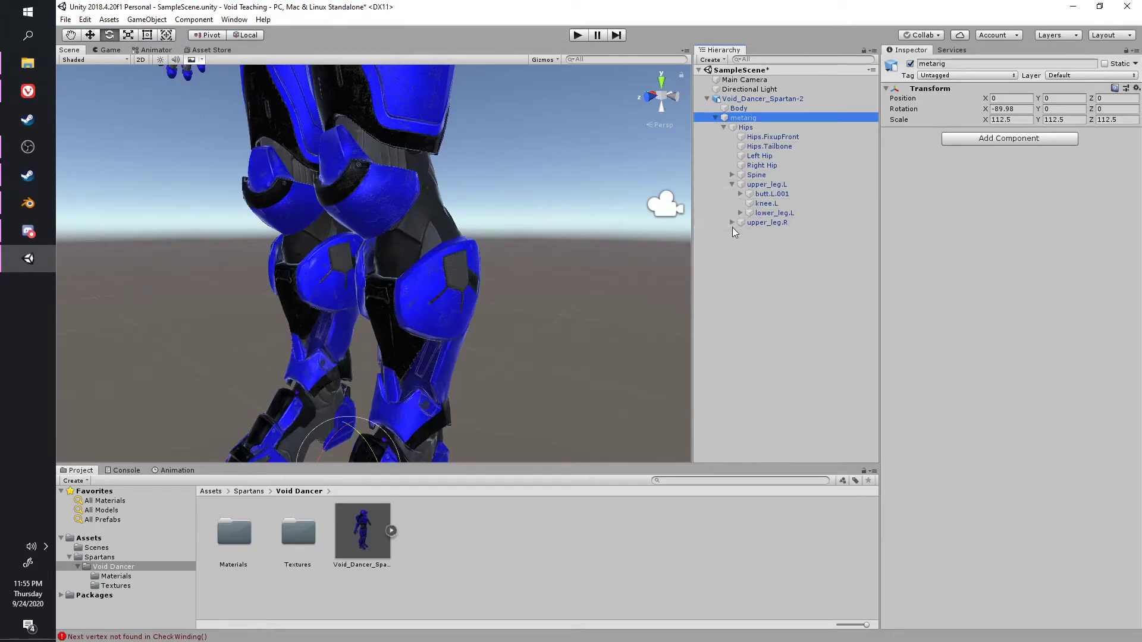
{"action": "left_click", "coordinate": [732, 222]}
Add a Rotation Constraint component to both knee bones, knee.L and knee.R.
{"action": "left_click", "coordinate": [773, 241]}
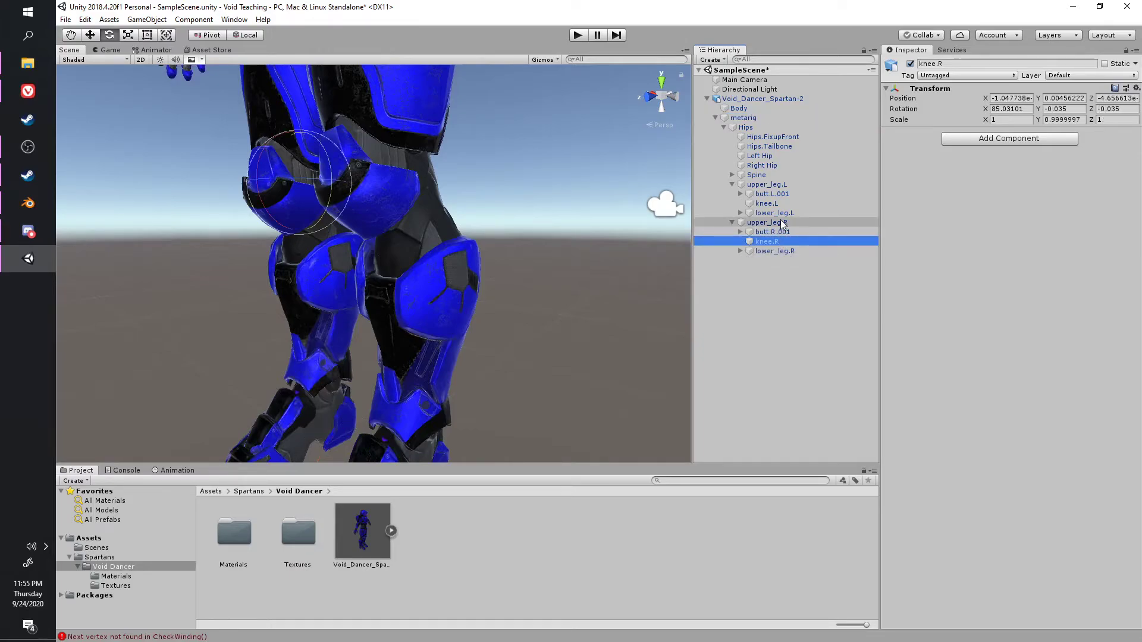
{"action": "left_click", "coordinate": [767, 204], "text": "ctrl"}
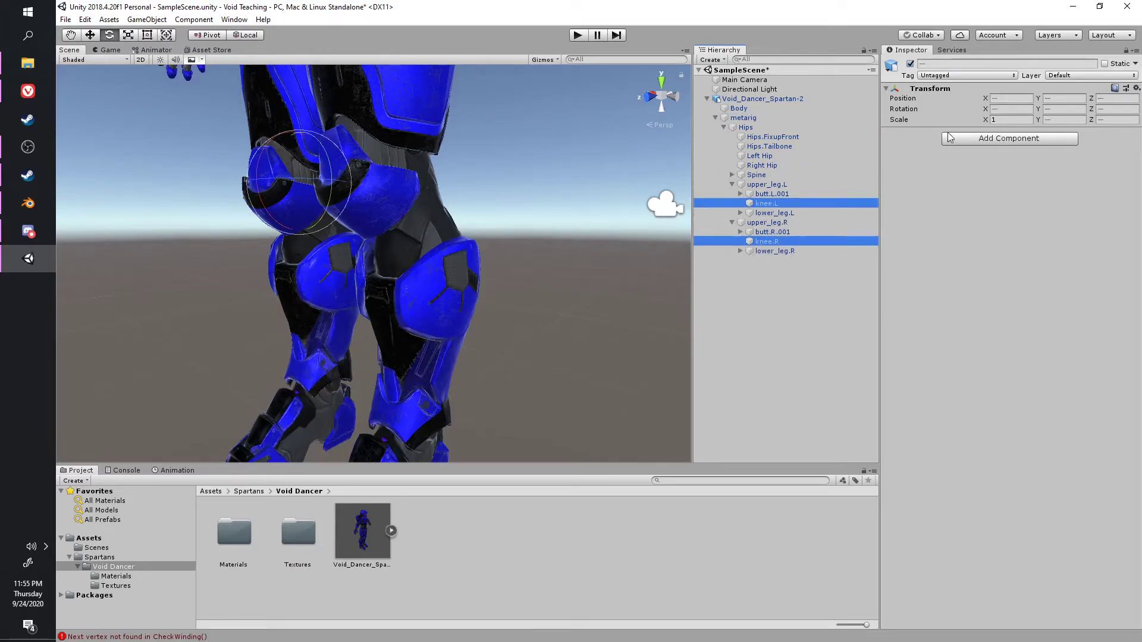
{"action": "left_click", "coordinate": [1003, 139]}
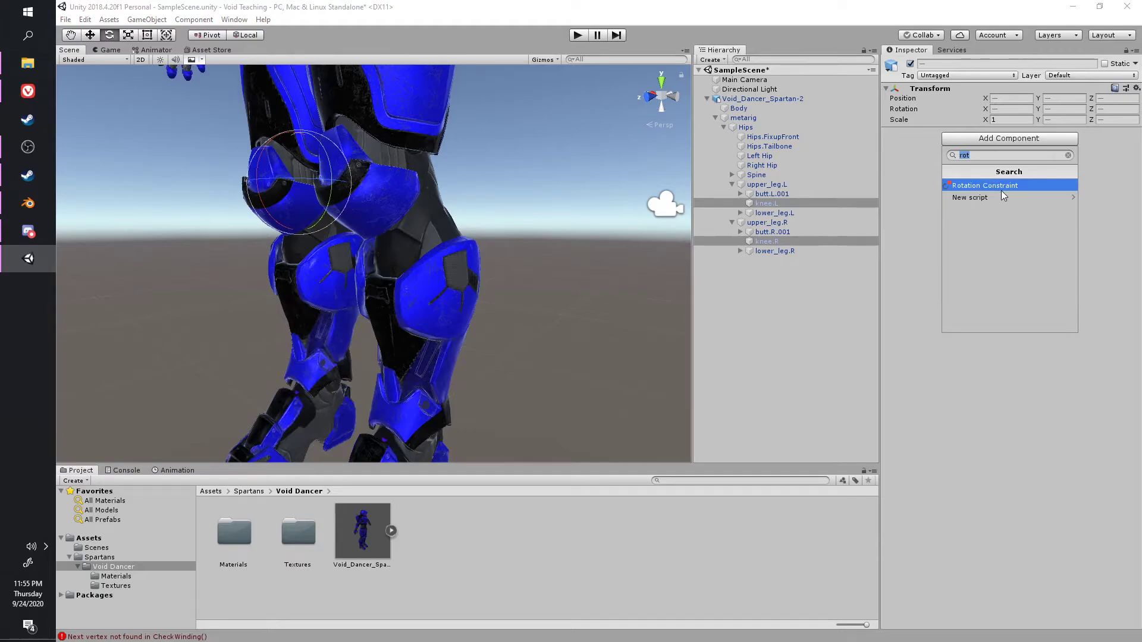
{"action": "type", "text": "rot"}
{"action": "left_click", "coordinate": [1030, 182]}
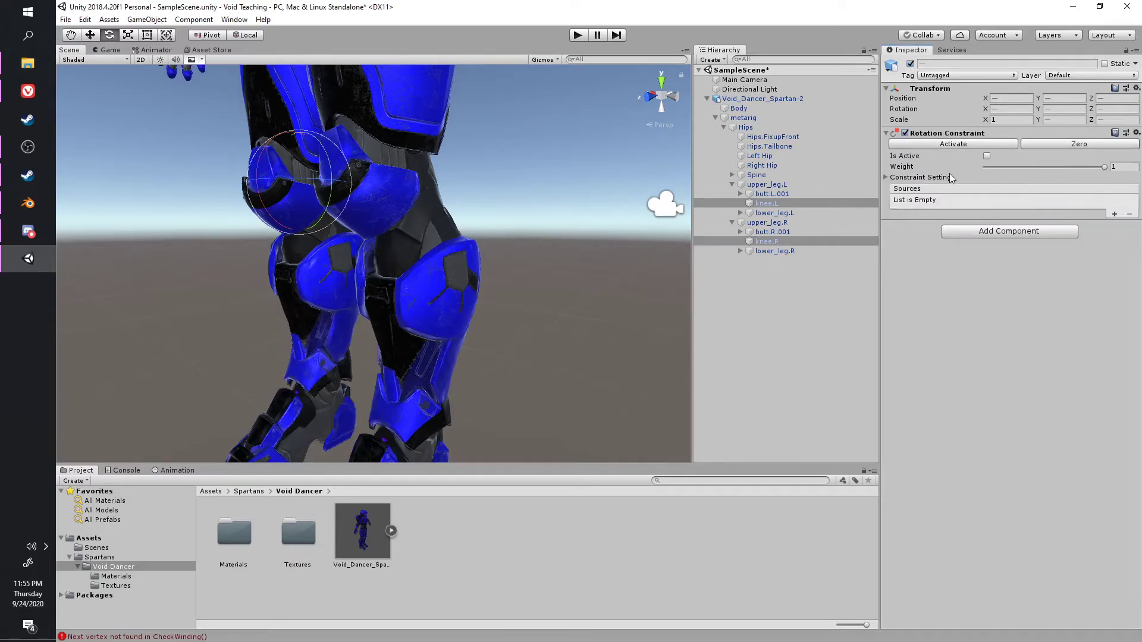
Add a source to the knee Rotation Constraints, assigning lower_leg.L to knee.L and lower_leg.R to knee.R.
{"action": "left_click", "coordinate": [931, 177]}
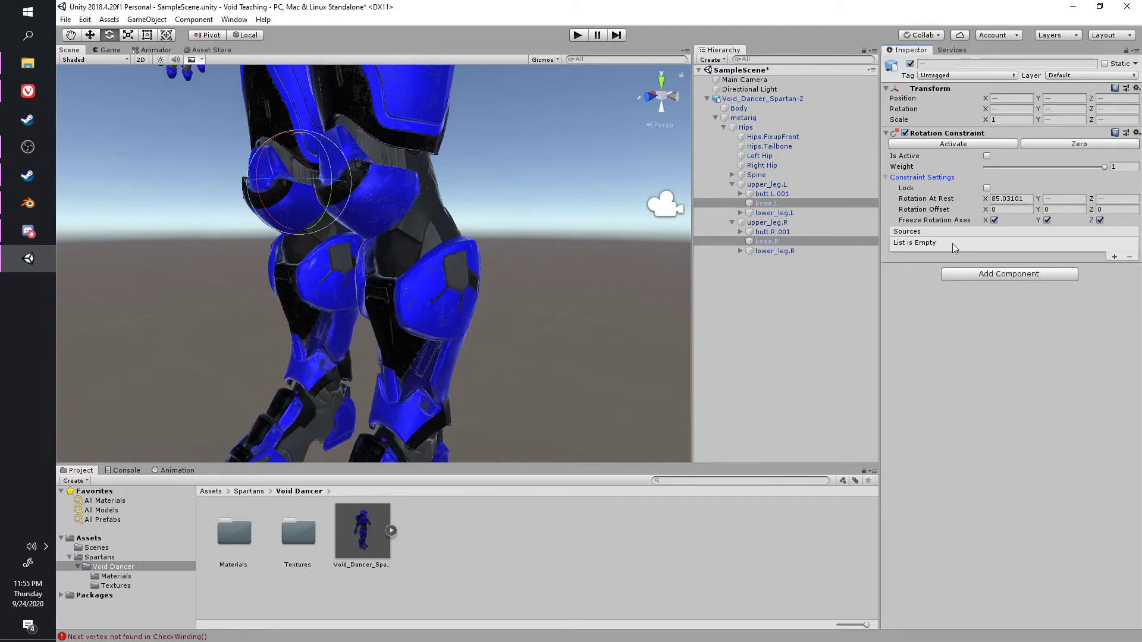
{"action": "left_click", "coordinate": [1114, 258]}
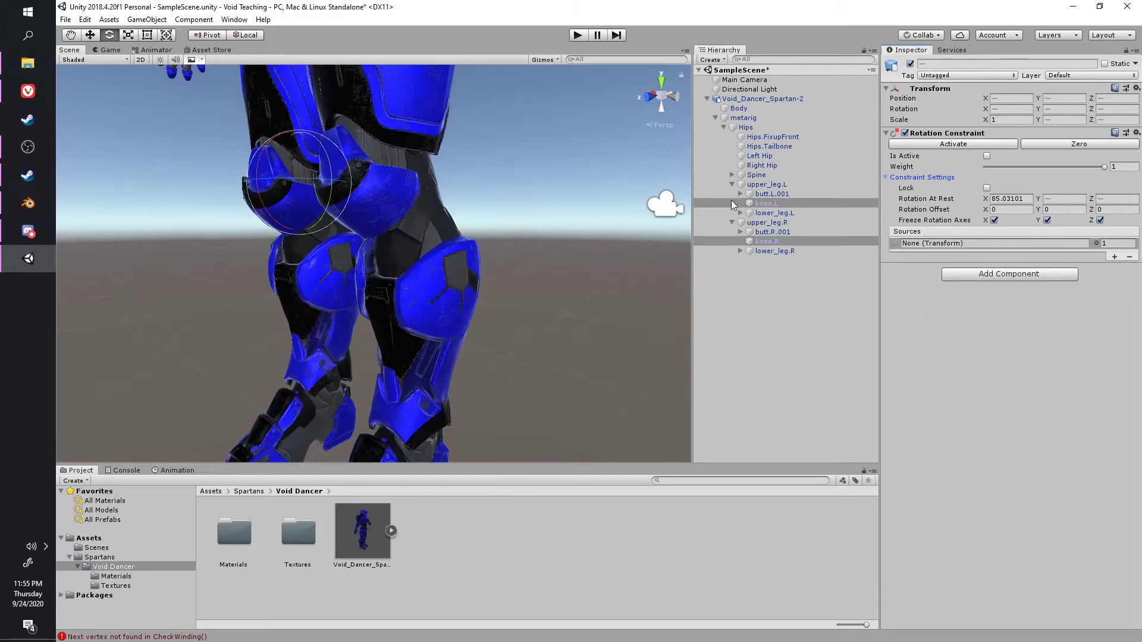
{"action": "left_click", "coordinate": [775, 206]}
{"action": "left_click_drag", "start_coordinate": [775, 206], "coordinate": [973, 202]}
{"action": "left_click_drag", "start_coordinate": [770, 241], "coordinate": [955, 205]}
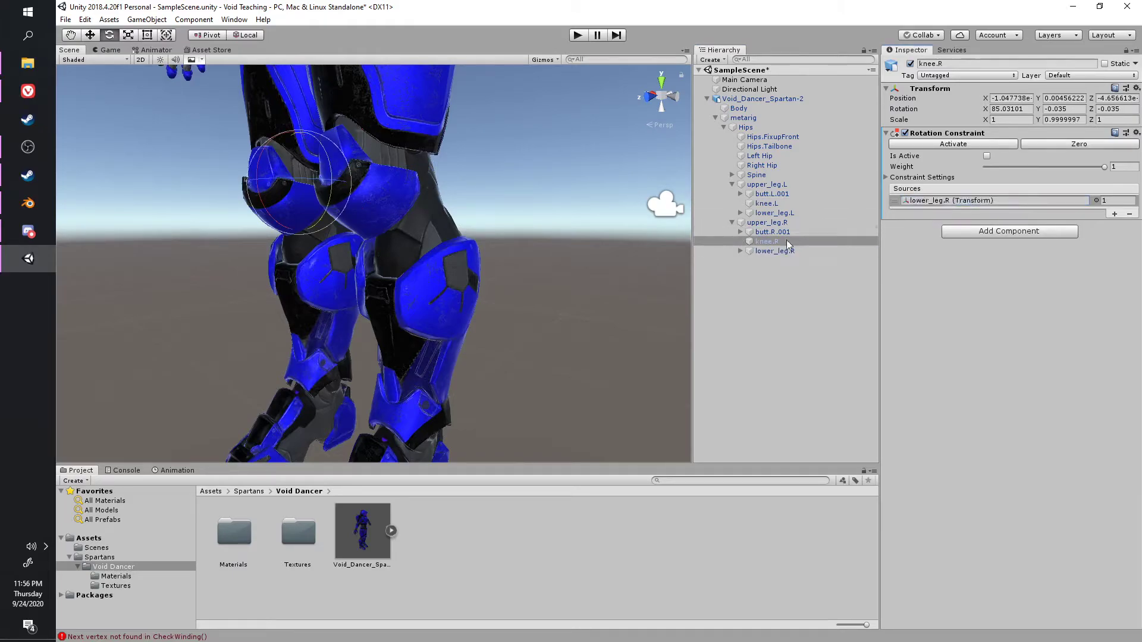
Activate and lock the Rotation Constraints on knee.L and knee.R together.
{"action": "left_click", "coordinate": [768, 203], "text": "ctrl"}
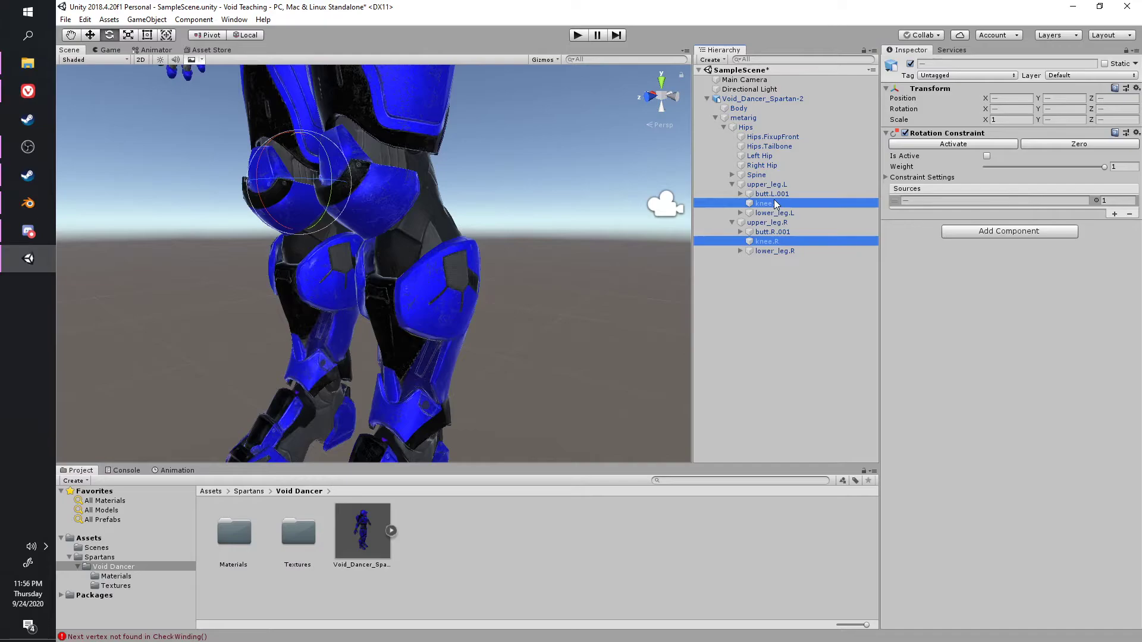
{"action": "left_click", "coordinate": [890, 179]}
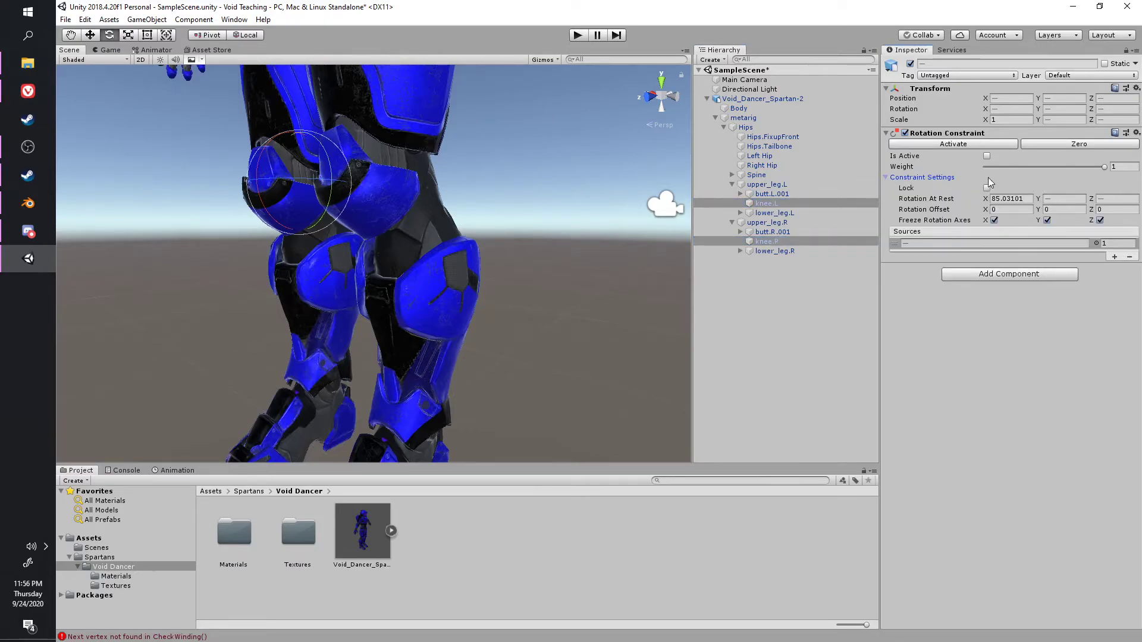
{"action": "left_click", "coordinate": [986, 157]}
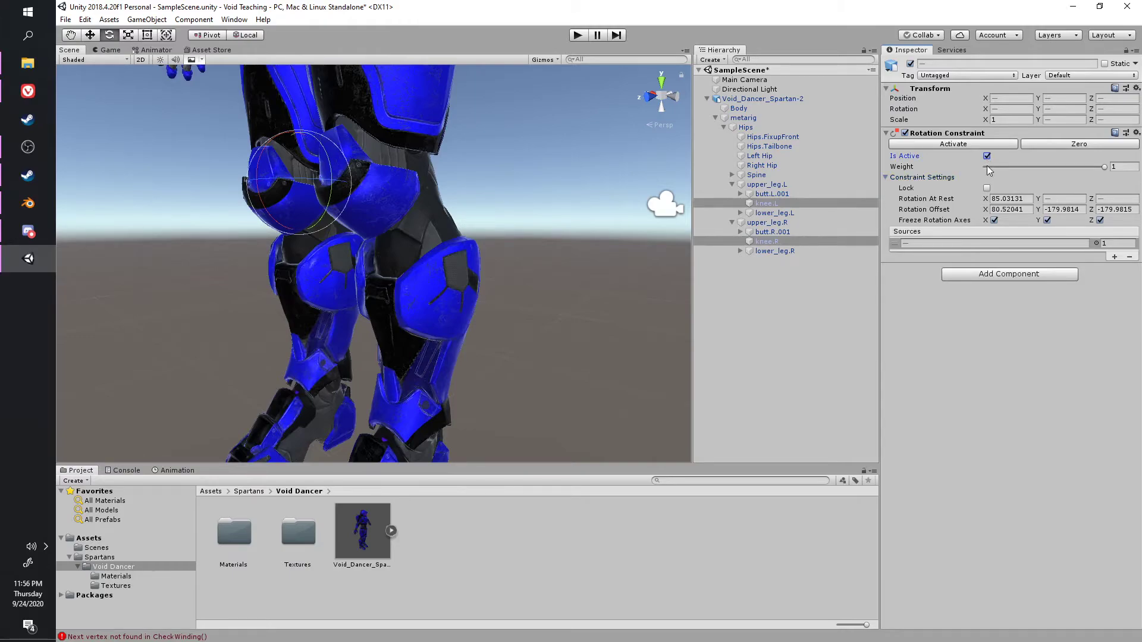
{"action": "left_click", "coordinate": [987, 189]}
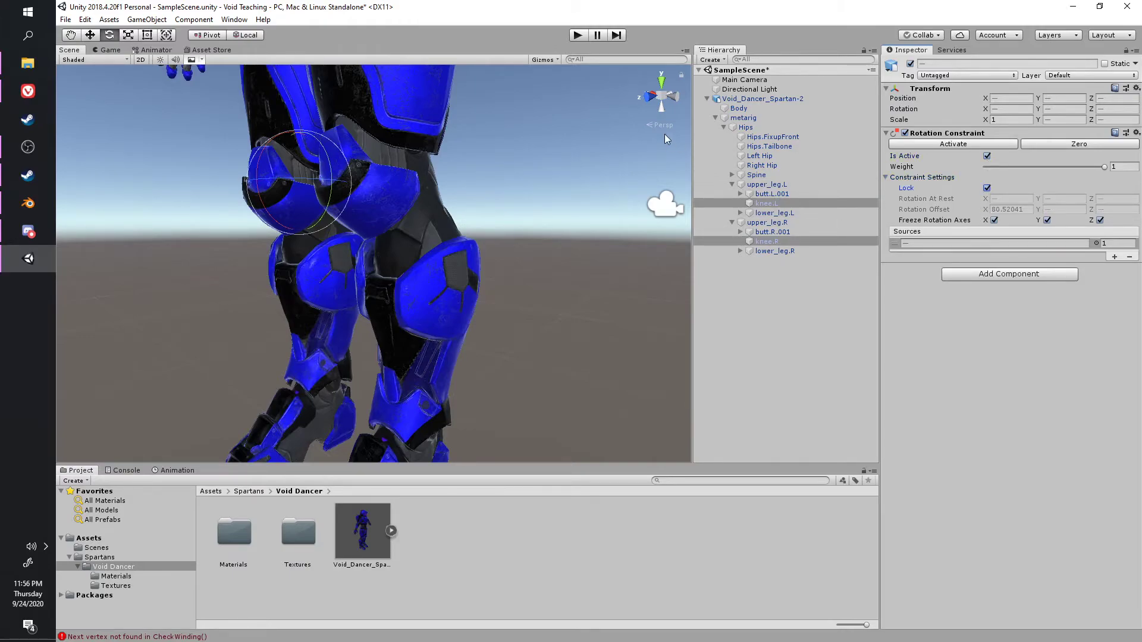
Test the knee constraint in play mode by rotating lower_leg.L in the scene, and stop playback.
{"action": "left_click", "coordinate": [577, 36]}
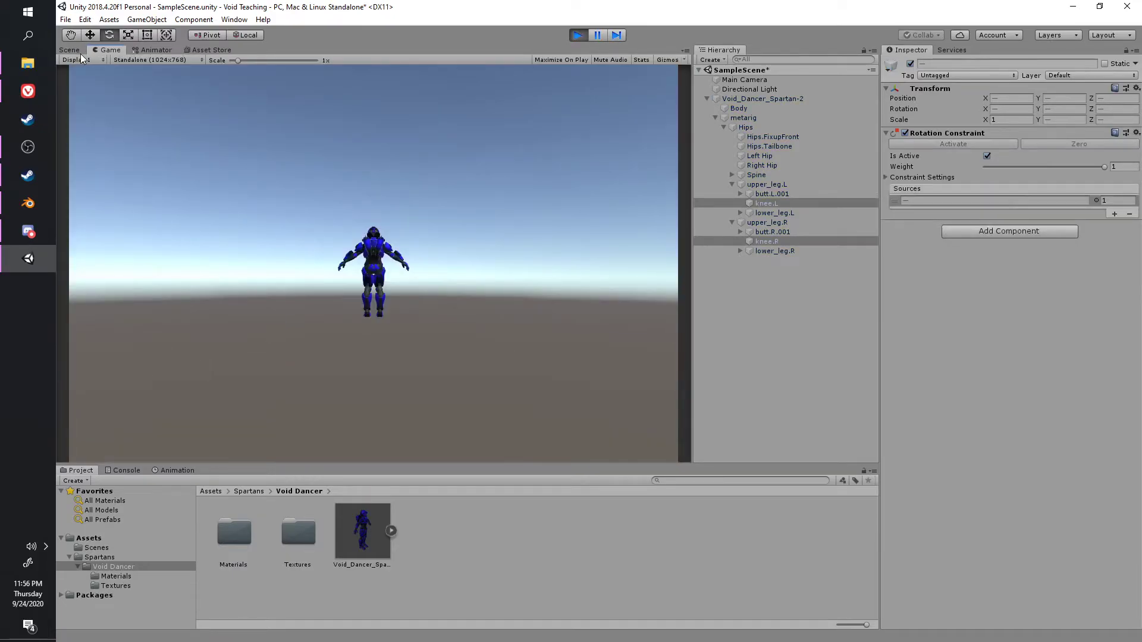
{"action": "left_click", "coordinate": [80, 52]}
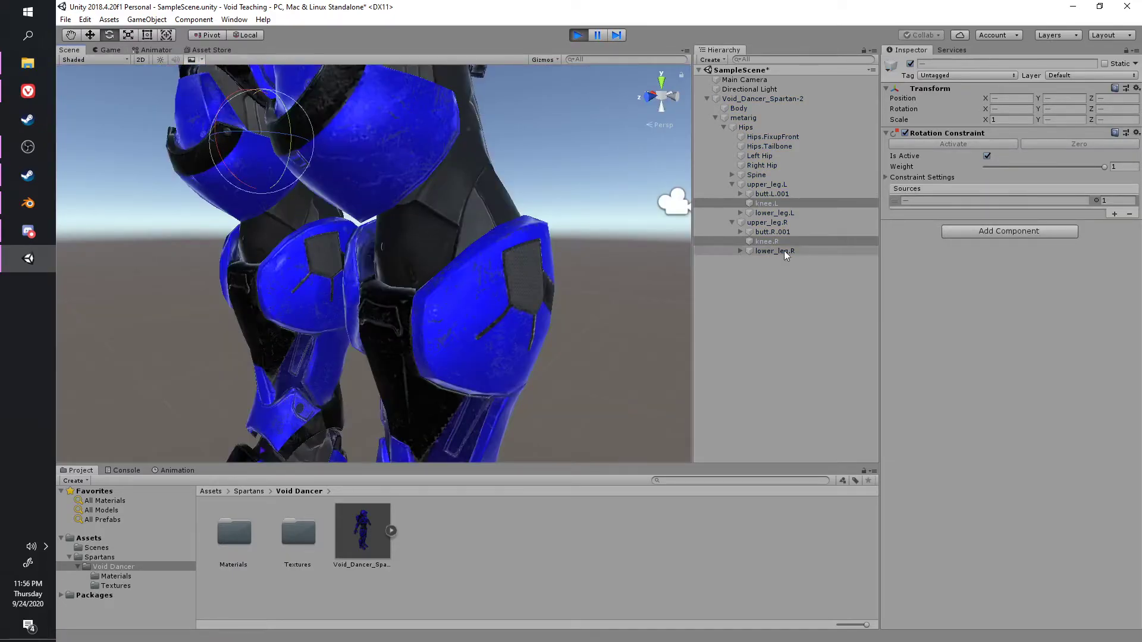
{"action": "left_click", "coordinate": [773, 213]}
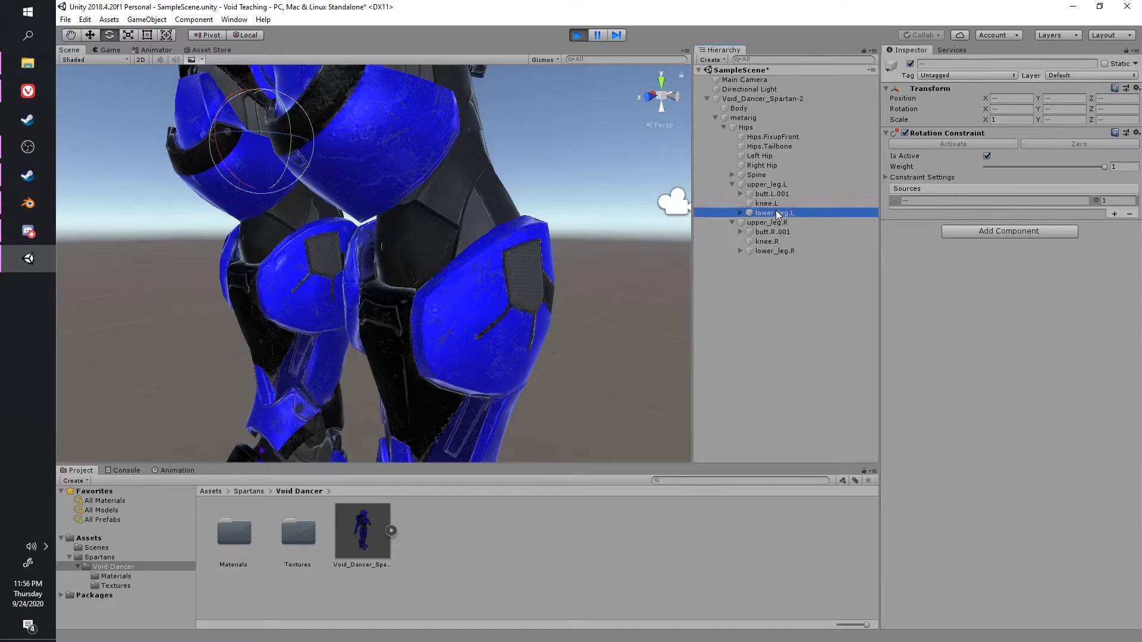
{"action": "scroll", "coordinate": [462, 248], "scroll_direction": "down", "scroll_amount": 5}
{"action": "middle_click_drag", "start_coordinate": [432, 223], "coordinate": [373, 273]}
{"action": "left_click_drag", "start_coordinate": [285, 188], "coordinate": [309, 250]}
{"action": "left_click", "coordinate": [578, 35]}
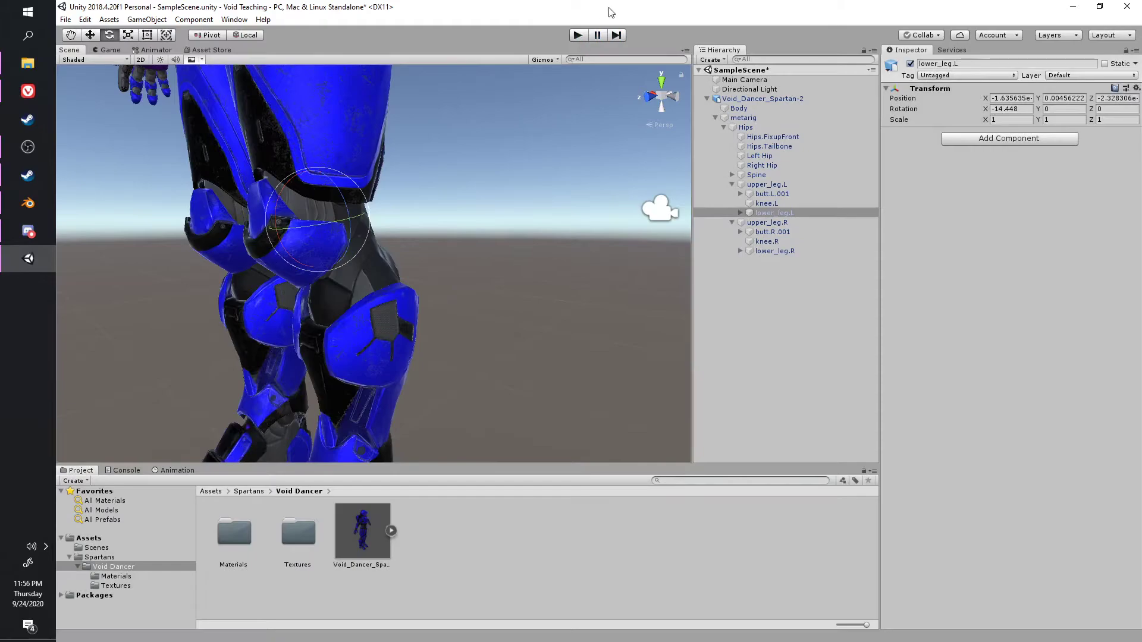
Set the Rotation Constraint weight to 0.4 on both knee.R and knee.L.
{"action": "left_click", "coordinate": [767, 241]}
{"action": "left_click", "coordinate": [818, 203], "text": "ctrl"}
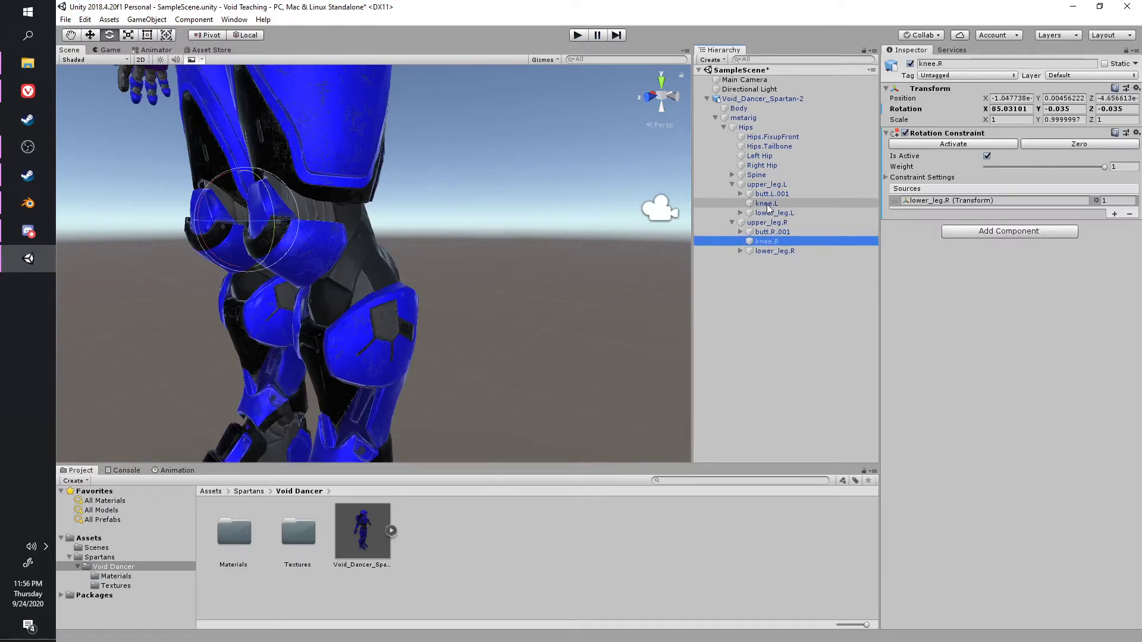
{"action": "left_click", "coordinate": [1123, 167]}
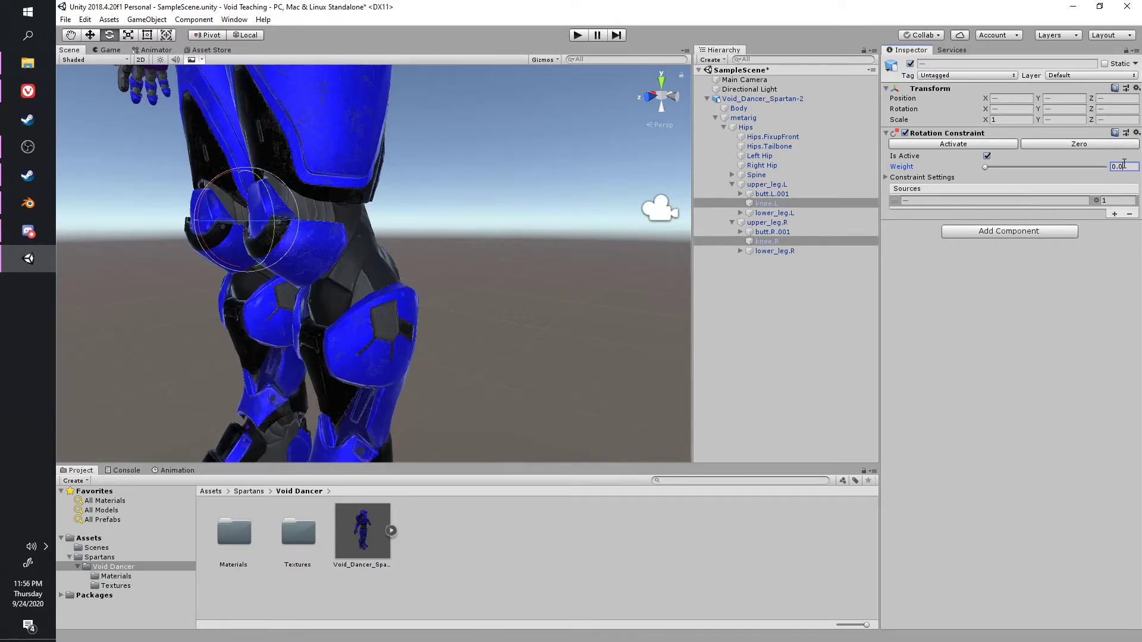
{"action": "type", "text": "0.4"}
Run the scene again, bend lower_leg.L to check the knee armour from the side, and stop playback.
{"action": "left_click", "coordinate": [577, 34]}
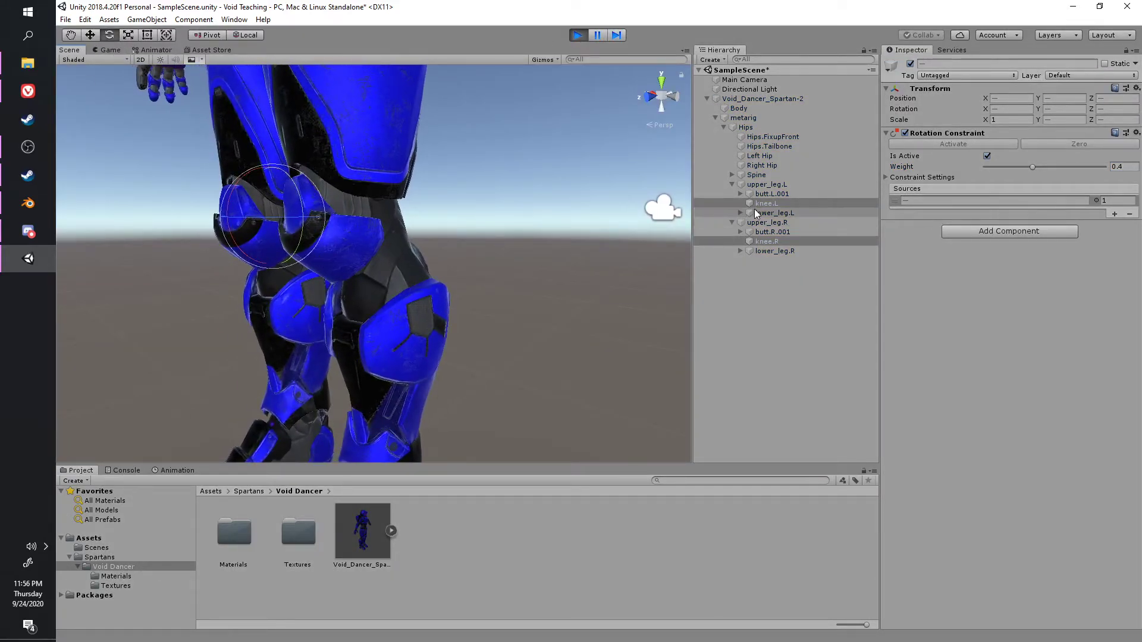
{"action": "left_click", "coordinate": [765, 213]}
{"action": "left_click_drag", "start_coordinate": [326, 179], "coordinate": [384, 295]}
{"action": "right_click_drag", "start_coordinate": [384, 295], "coordinate": [326, 272]}
{"action": "middle_click_drag", "start_coordinate": [327, 273], "coordinate": [184, 238]}
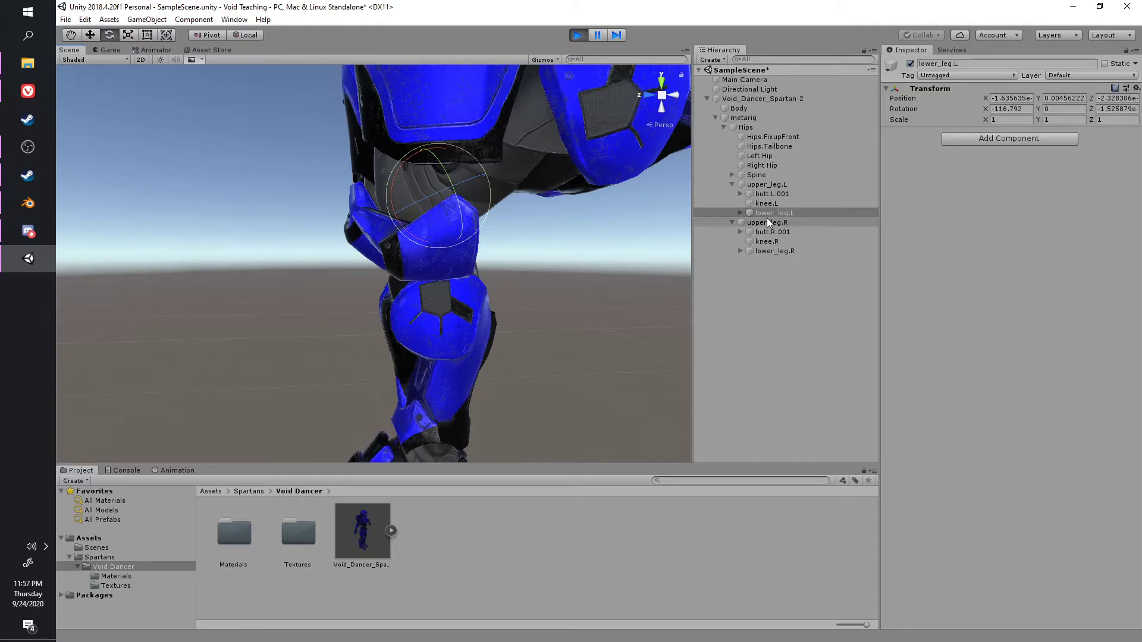
{"action": "left_click", "coordinate": [576, 37]}
Select the Void_Dancer_Spartan-2 root object and collapse its bone hierarchy.
{"action": "scroll", "coordinate": [438, 169], "scroll_direction": "down", "scroll_amount": 4}
{"action": "right_click_drag", "start_coordinate": [247, 255], "coordinate": [327, 276]}
{"action": "middle_click_drag", "start_coordinate": [184, 220], "coordinate": [372, 339]}
{"action": "scroll", "coordinate": [276, 285], "scroll_direction": "down", "scroll_amount": 3}
{"action": "right_click_drag", "start_coordinate": [276, 285], "coordinate": [381, 304]}
{"action": "middle_click_drag", "start_coordinate": [305, 231], "coordinate": [421, 294]}
{"action": "scroll", "coordinate": [470, 298], "scroll_direction": "down", "scroll_amount": 3}
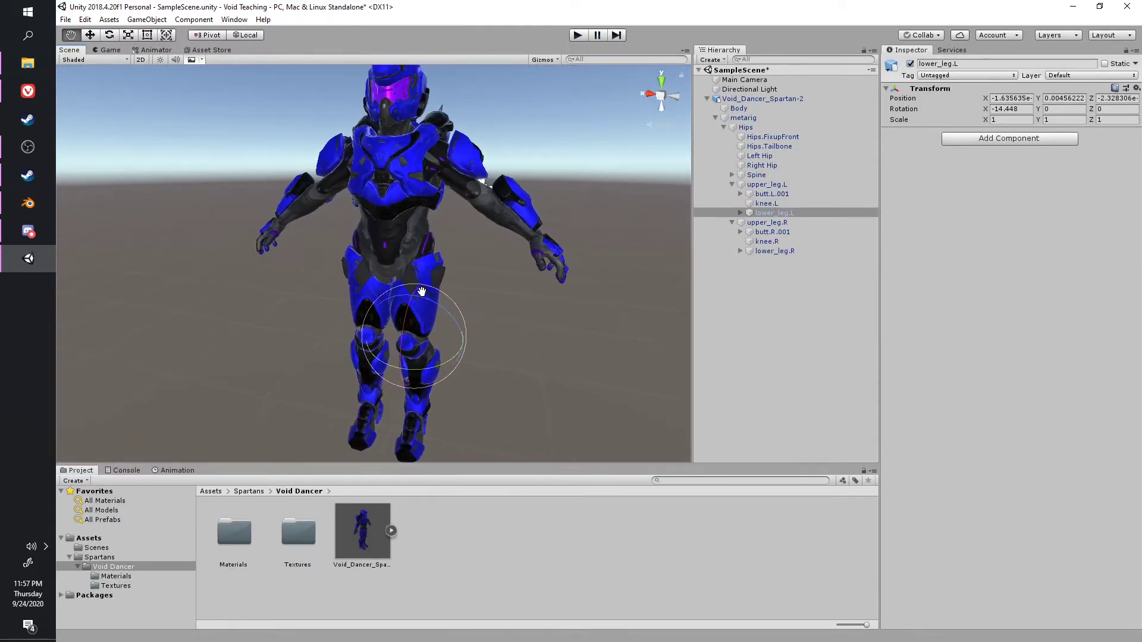
{"action": "left_click", "coordinate": [759, 99]}
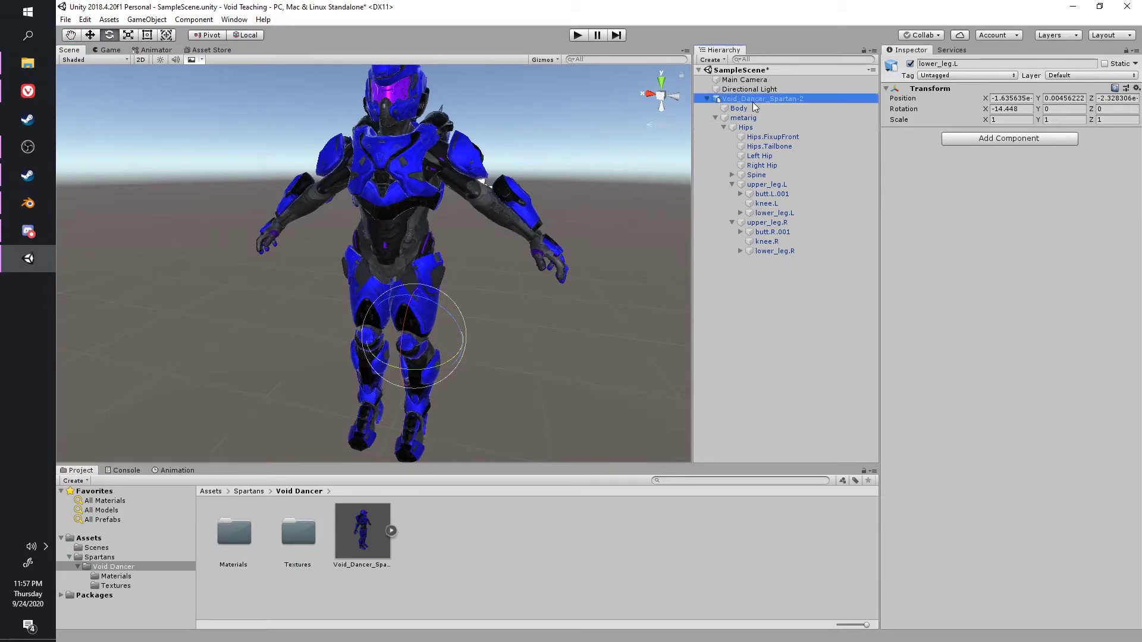
{"action": "left_click", "coordinate": [707, 98]}
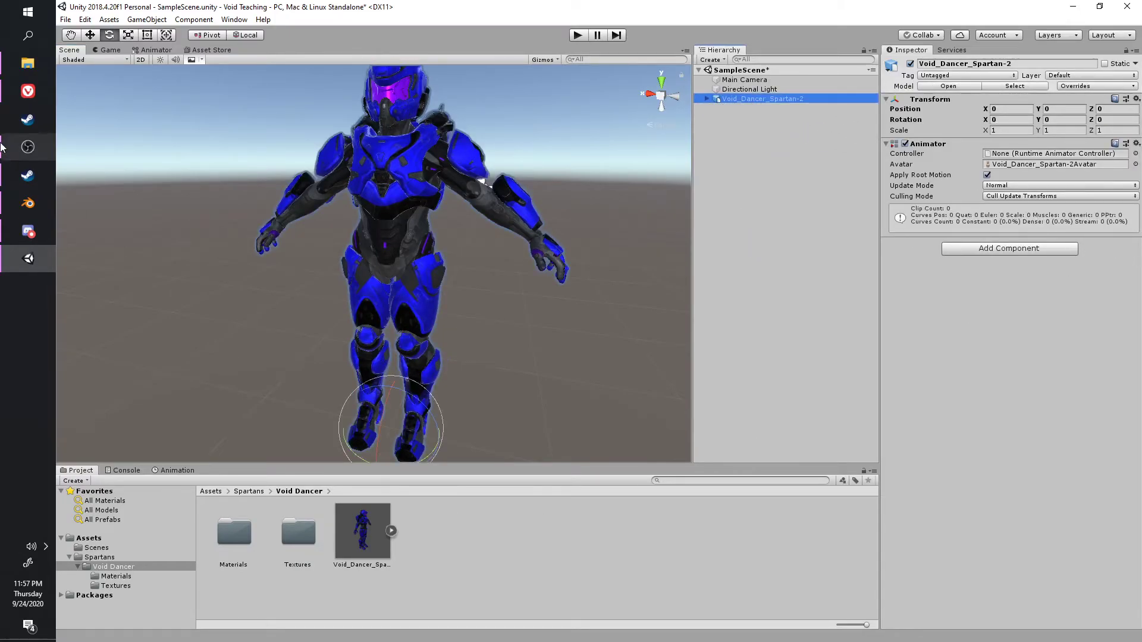
Import the full contents of the VRCSDK3-AVATAR-2020.08.13.17.48_Public custom package into the project.
{"action": "left_click", "coordinate": [28, 63]}
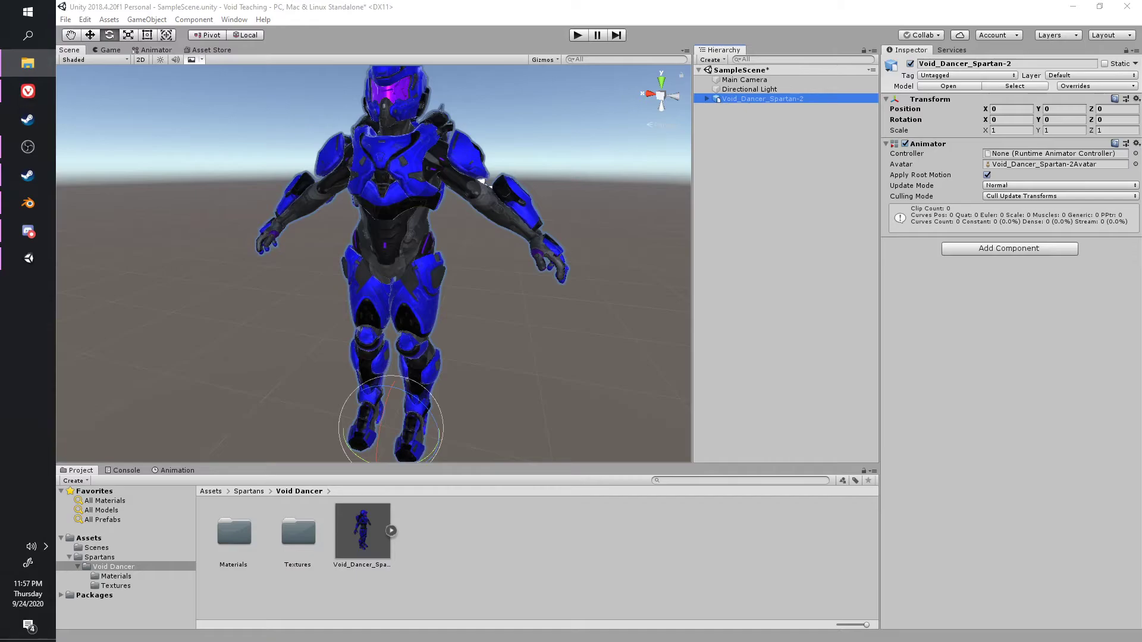
{"action": "left_click_drag", "start_coordinate": [805, 473], "coordinate": [973, 499]}
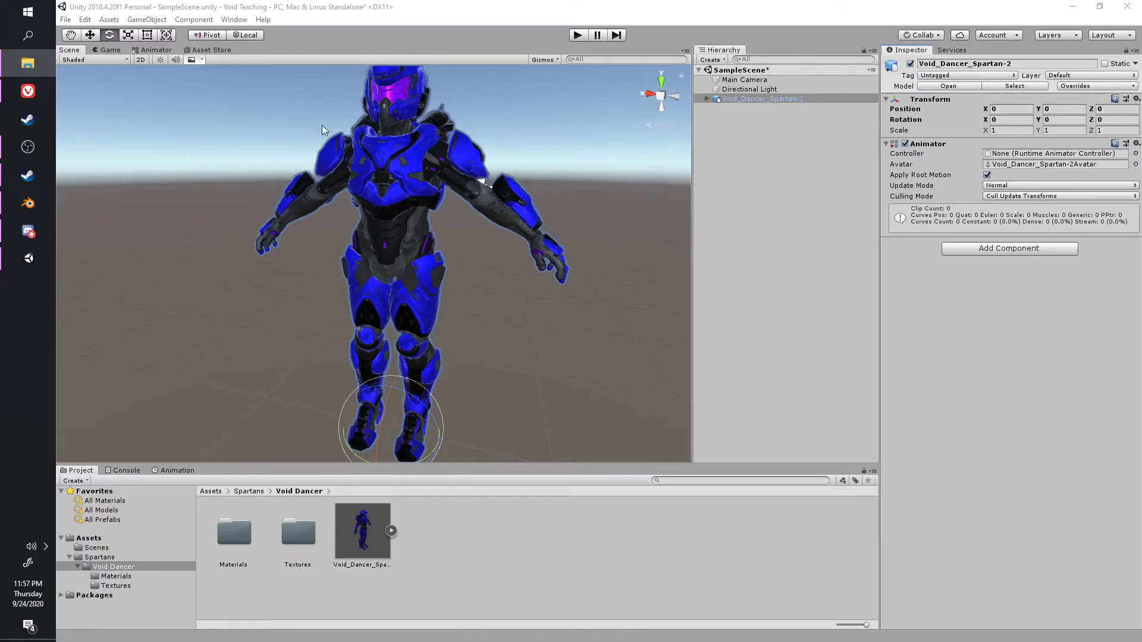
{"action": "left_click", "coordinate": [156, 19]}
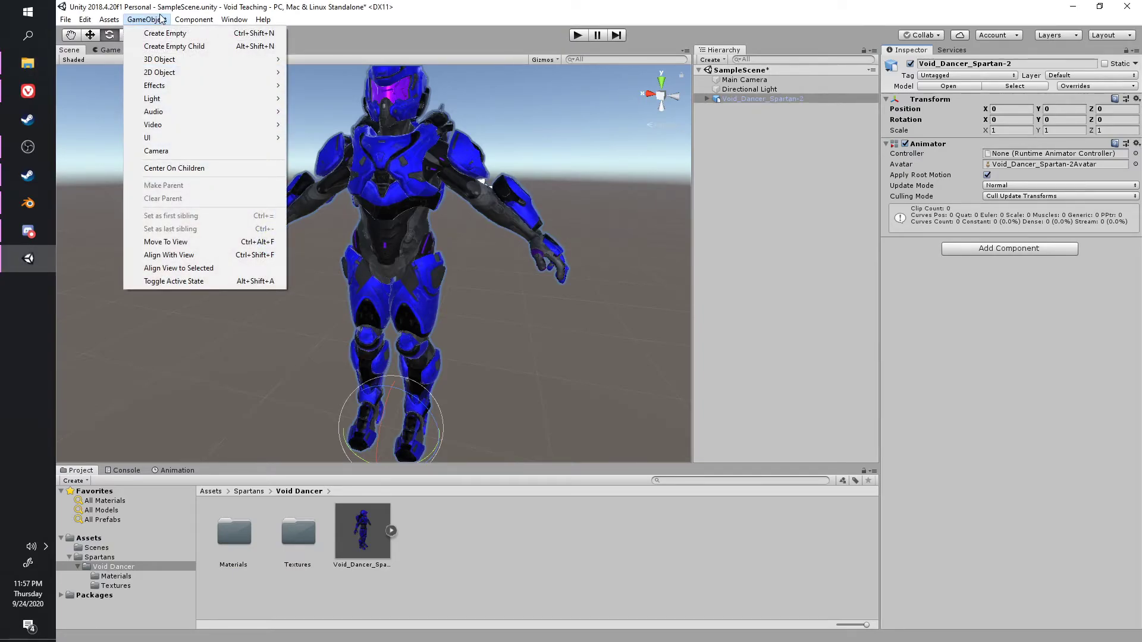
{"action": "mouse_move", "coordinate": [191, 19]}
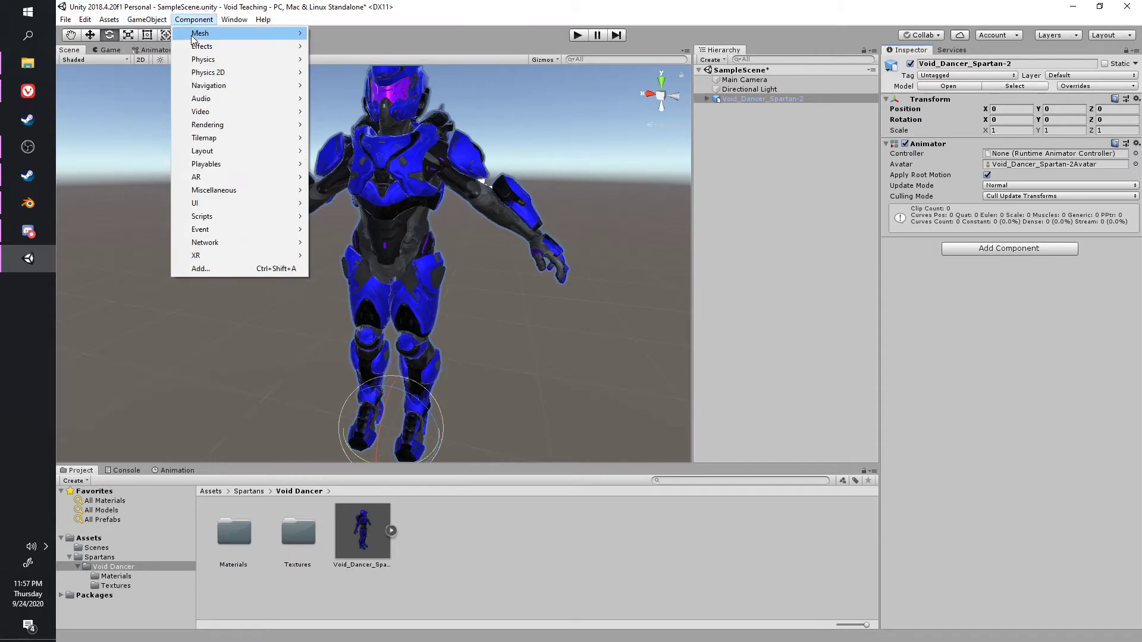
{"action": "mouse_move", "coordinate": [234, 20]}
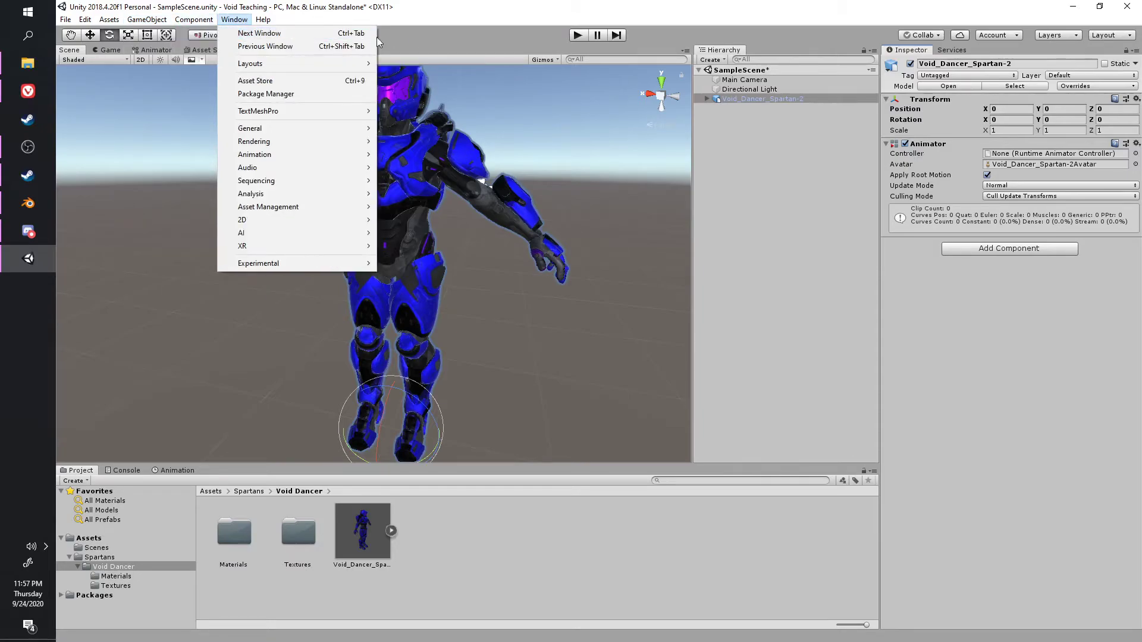
{"action": "mouse_move", "coordinate": [109, 20]}
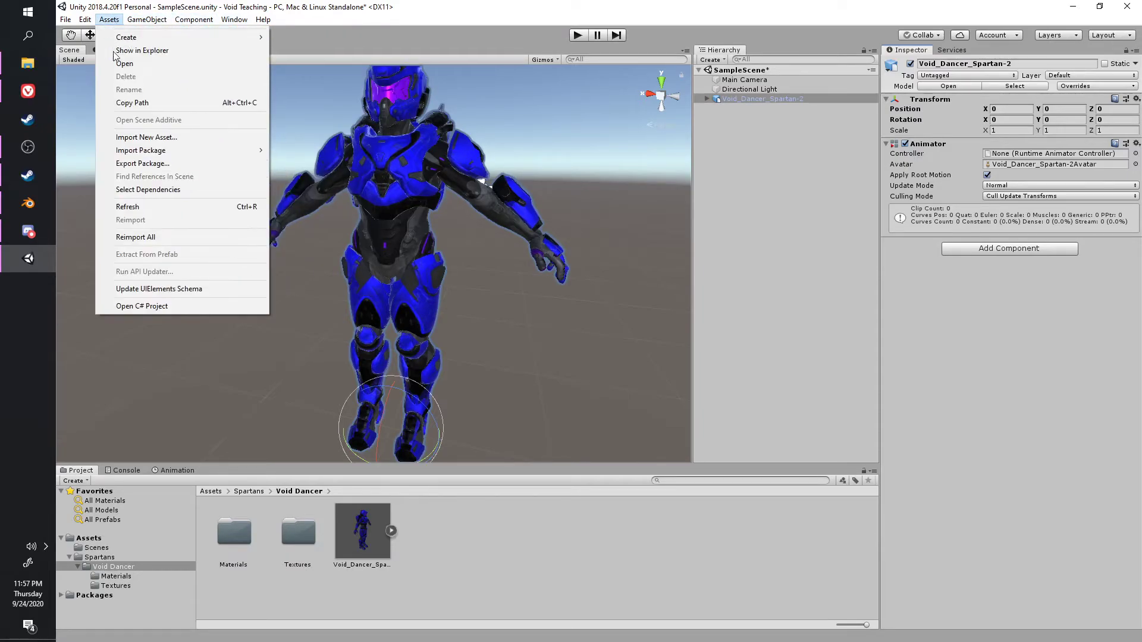
{"action": "mouse_move", "coordinate": [143, 150]}
{"action": "left_click", "coordinate": [315, 150]}
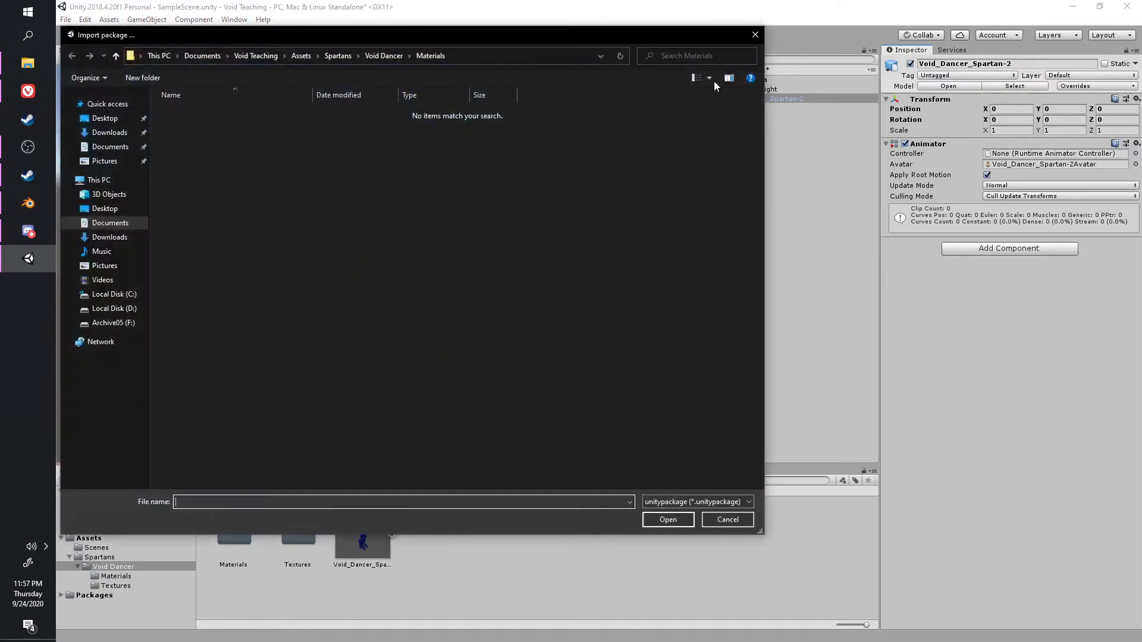
{"action": "key", "text": "Escape"}
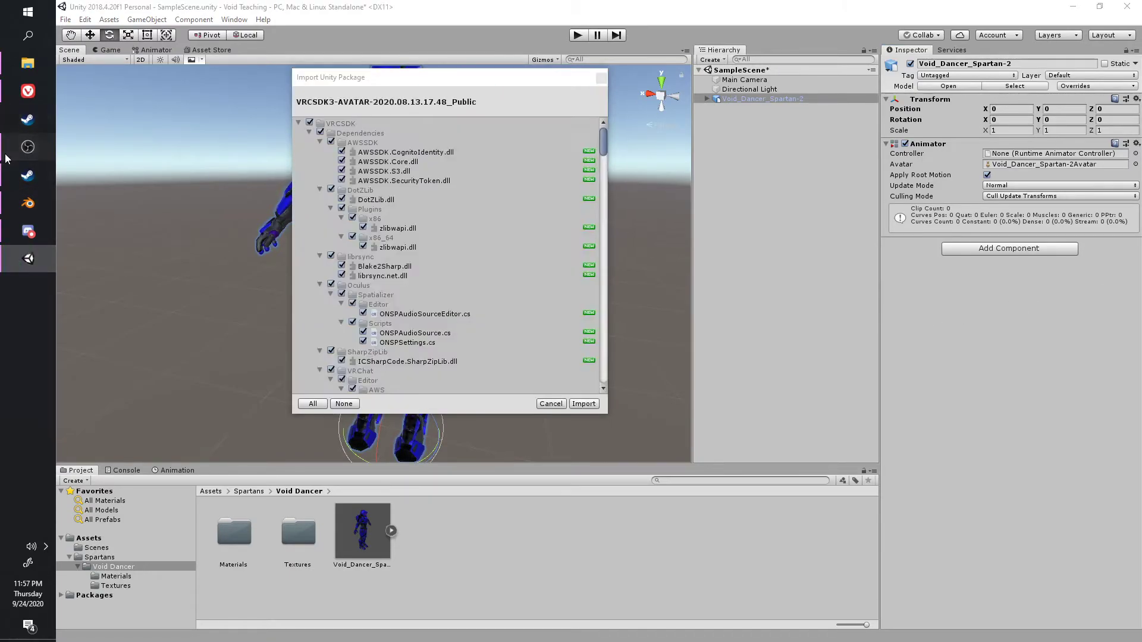
{"action": "left_click", "coordinate": [583, 403]}
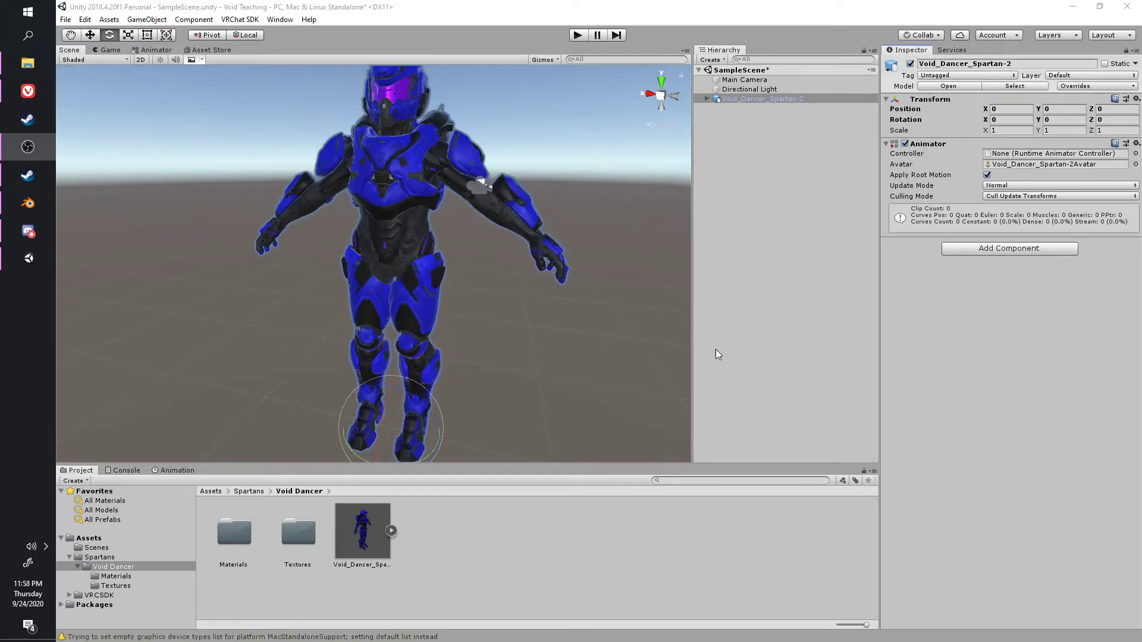
Show the VRChat SDK control panel and dock it alongside the Inspector and Services.
{"action": "scroll", "coordinate": [334, 209], "scroll_direction": "up", "scroll_amount": 2}
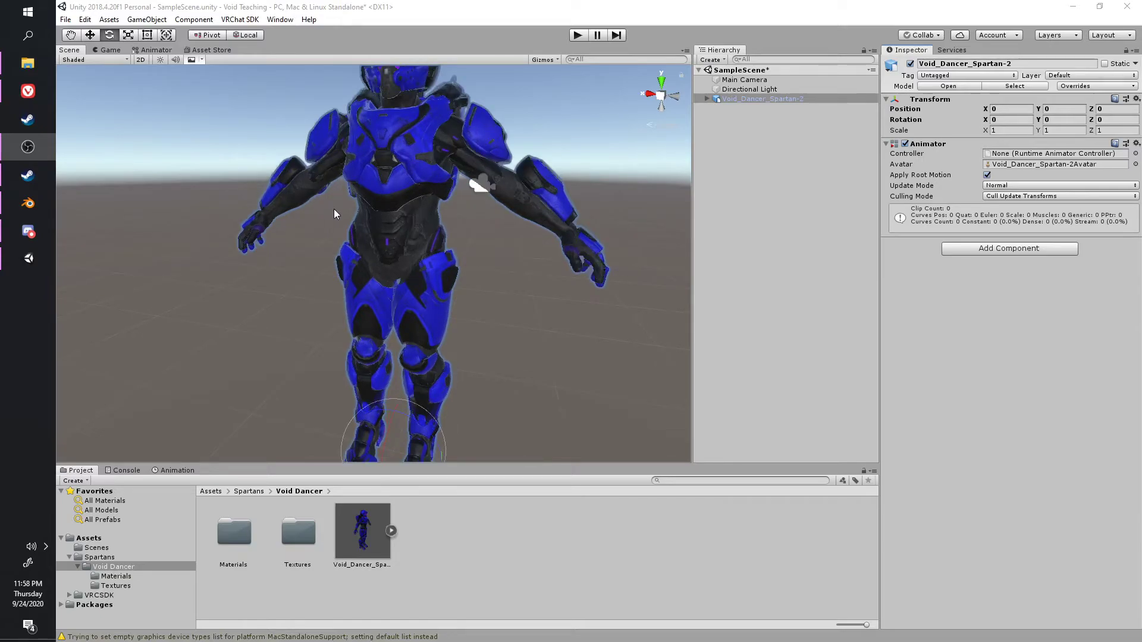
{"action": "left_click", "coordinate": [241, 20]}
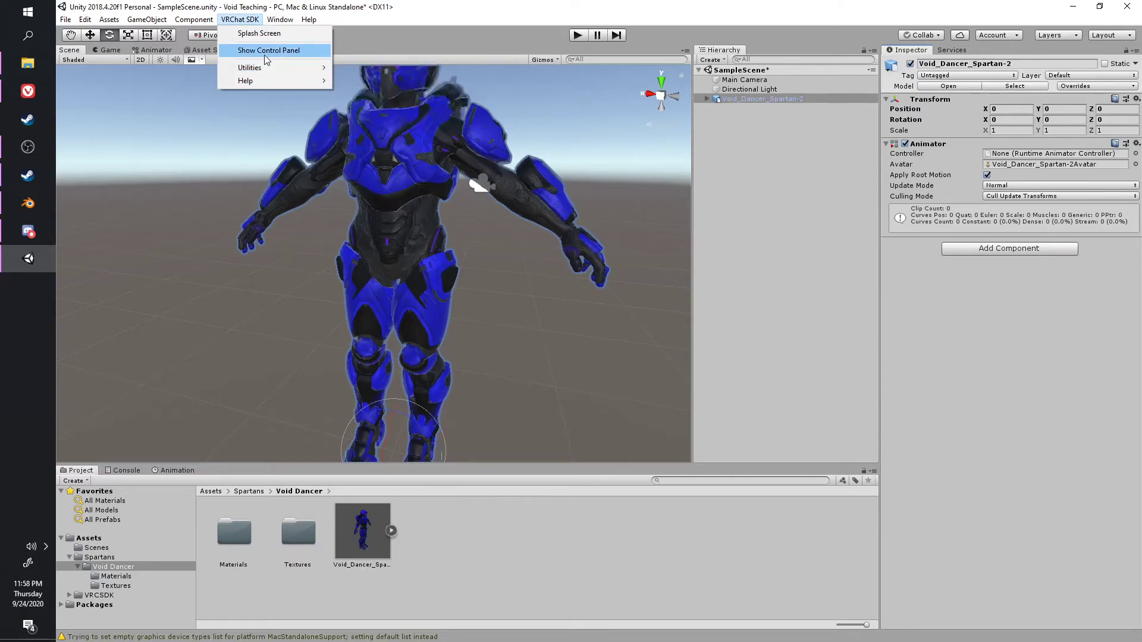
{"action": "left_click", "coordinate": [261, 50]}
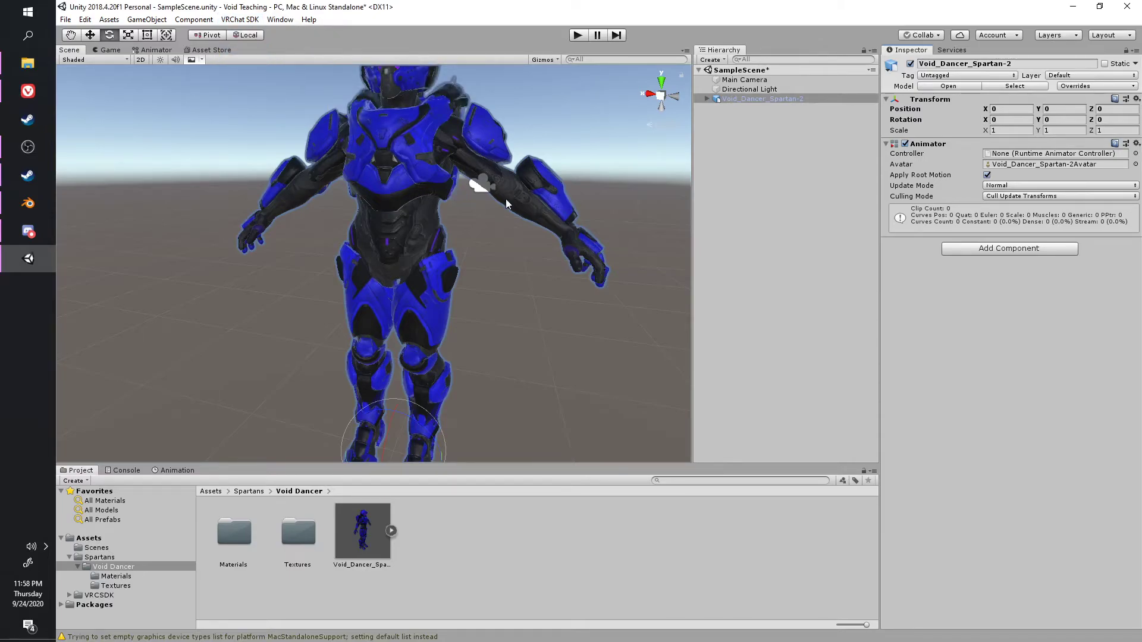
{"action": "left_click_drag", "start_coordinate": [408, 49], "coordinate": [989, 61]}
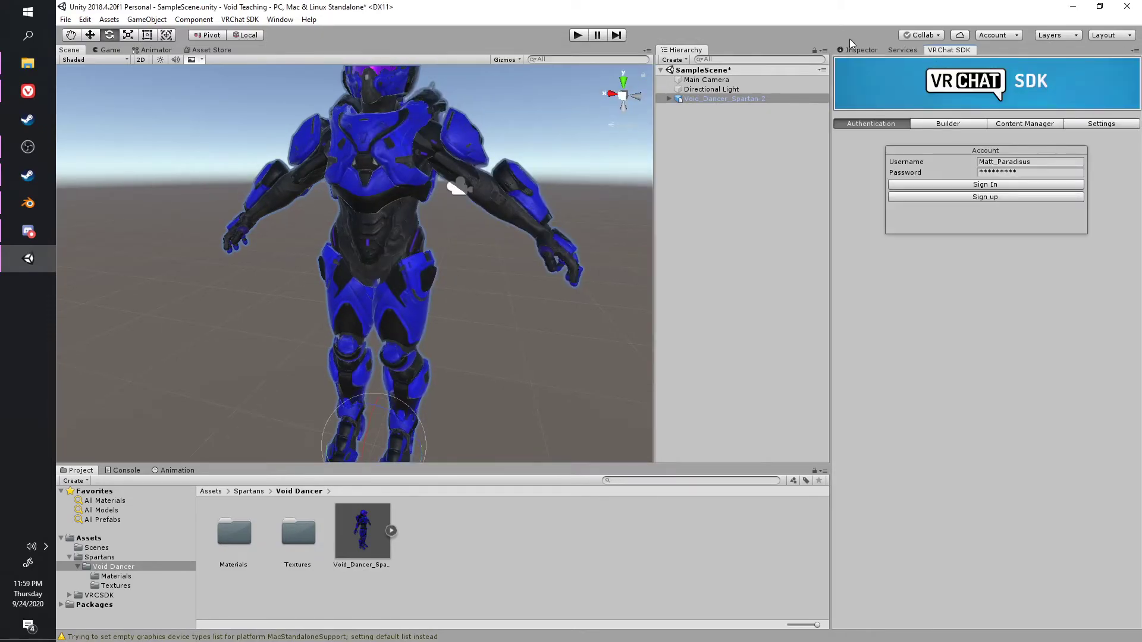
Delete the Main Camera from the scene.
{"action": "left_click", "coordinate": [862, 48]}
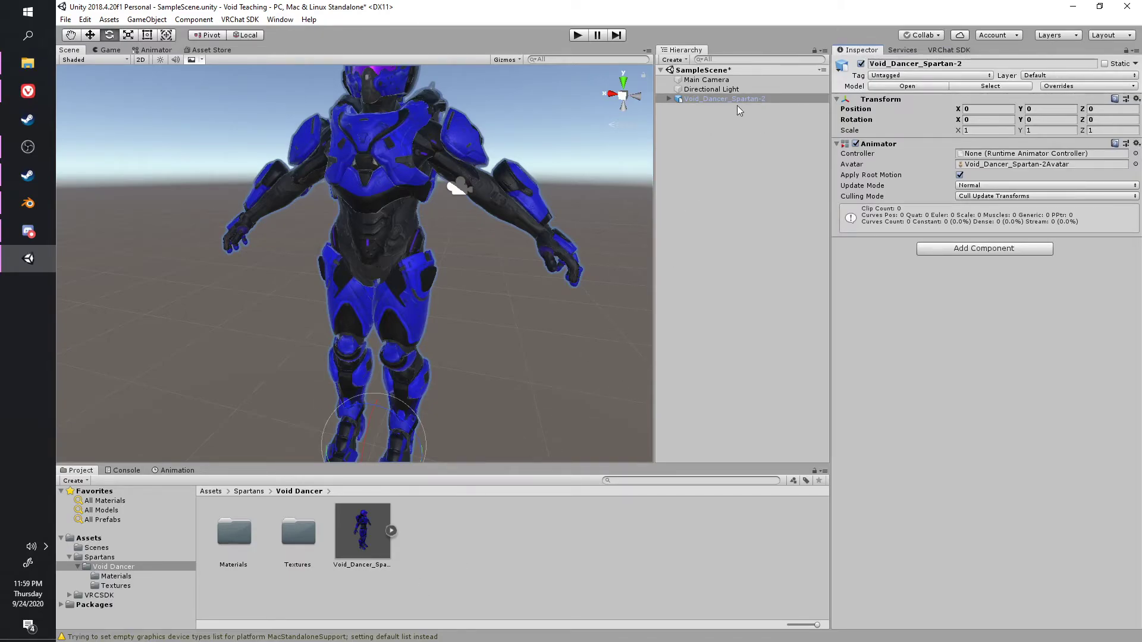
{"action": "left_click", "coordinate": [632, 94]}
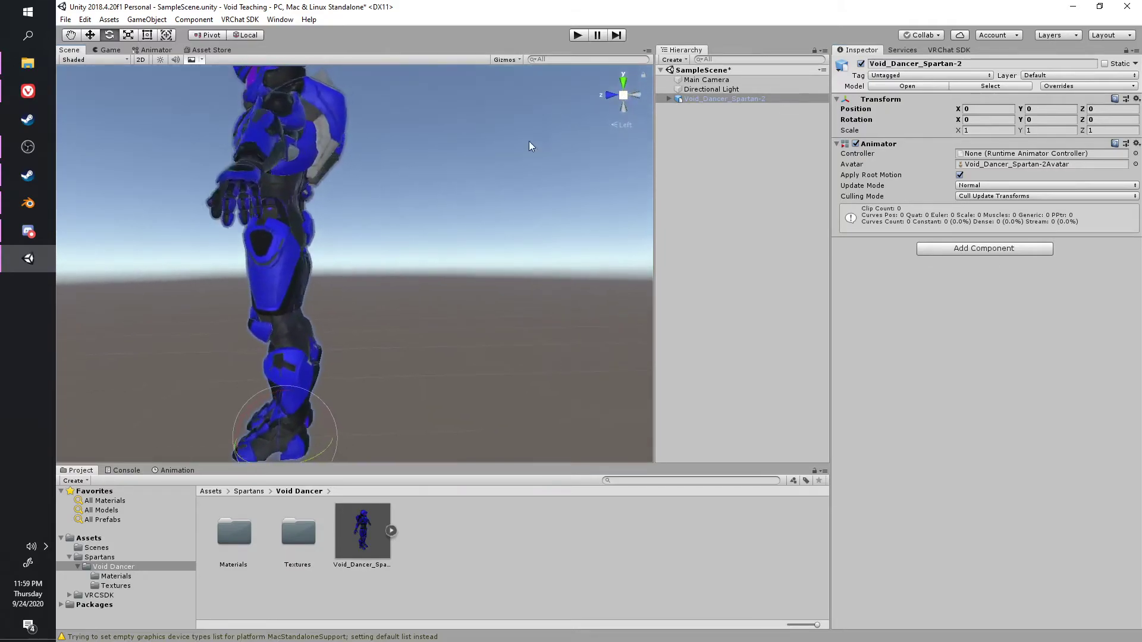
{"action": "left_click", "coordinate": [622, 97]}
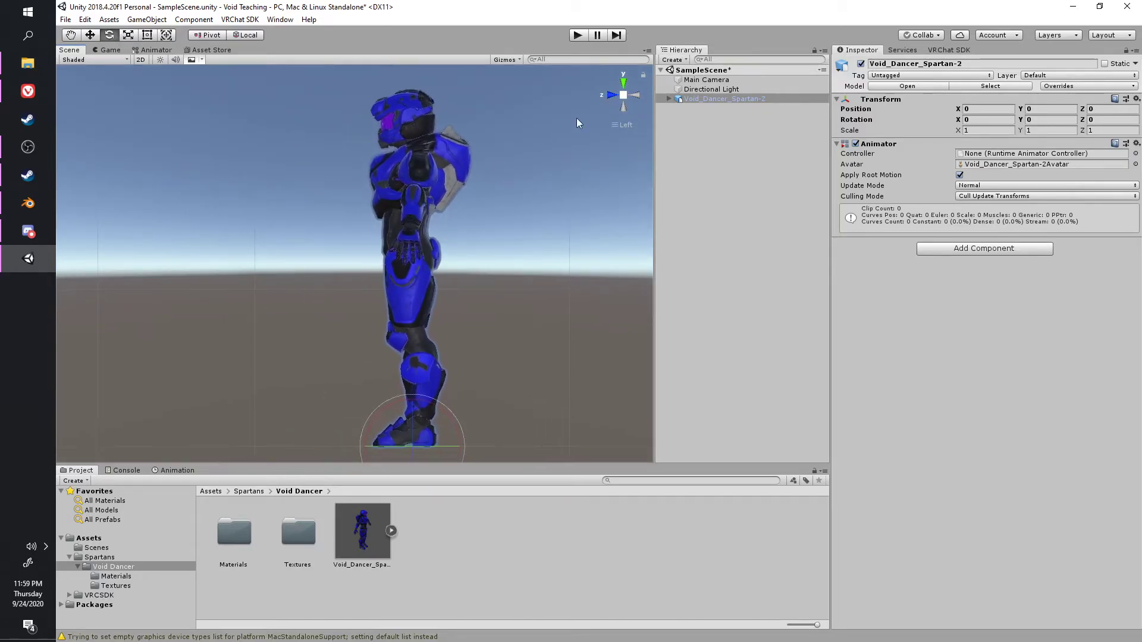
{"action": "left_click", "coordinate": [610, 97]}
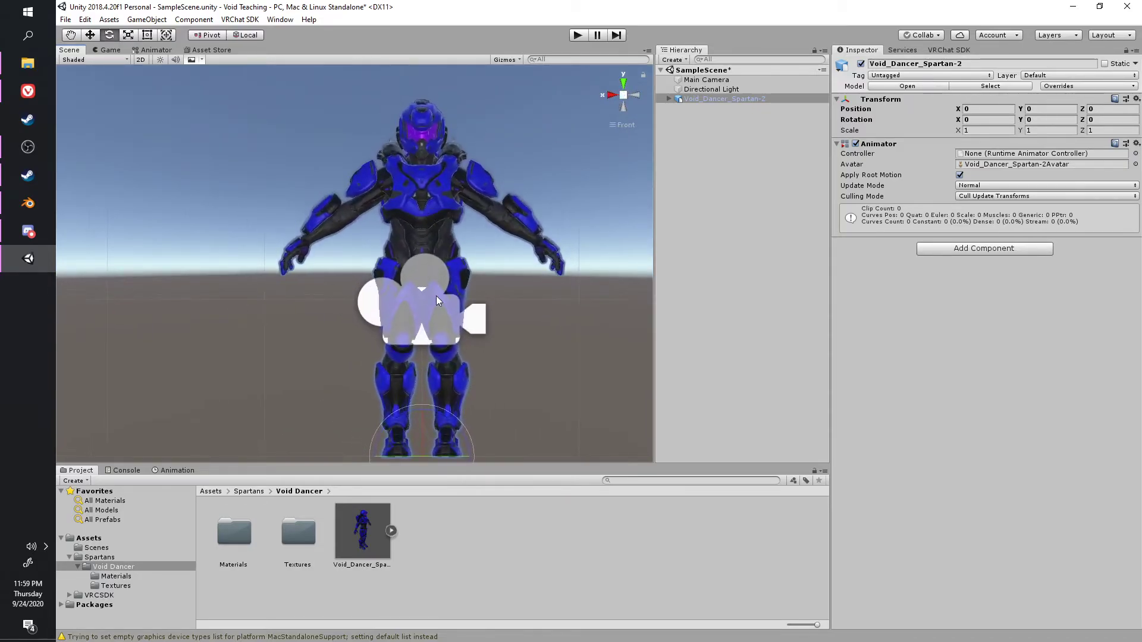
{"action": "left_click", "coordinate": [489, 323]}
{"action": "left_click_drag", "start_coordinate": [452, 330], "coordinate": [520, 323], "text": "alt"}
{"action": "left_click", "coordinate": [519, 323]}
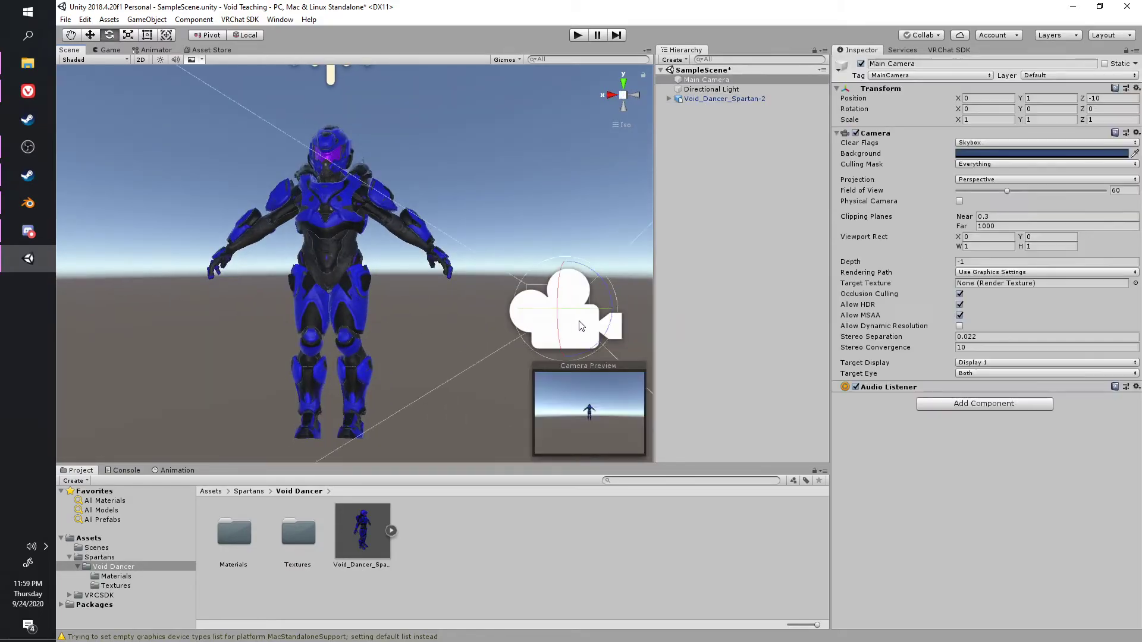
{"action": "key", "text": "Delete"}
{"action": "scroll", "coordinate": [359, 316], "scroll_direction": "down", "scroll_amount": 1}
Add a VRC Avatar Descriptor component to the Void_Dancer_Spartan-2 root object.
{"action": "left_click", "coordinate": [625, 97]}
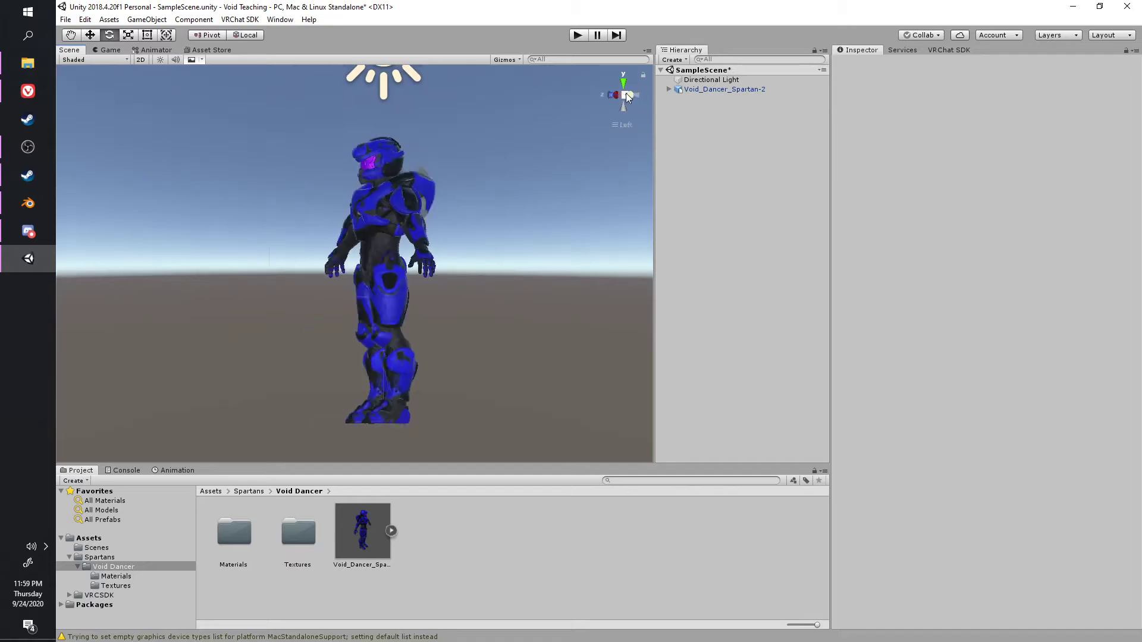
{"action": "scroll", "coordinate": [338, 198], "scroll_direction": "up", "scroll_amount": 2}
{"action": "scroll", "coordinate": [338, 197], "scroll_direction": "down", "scroll_amount": 3}
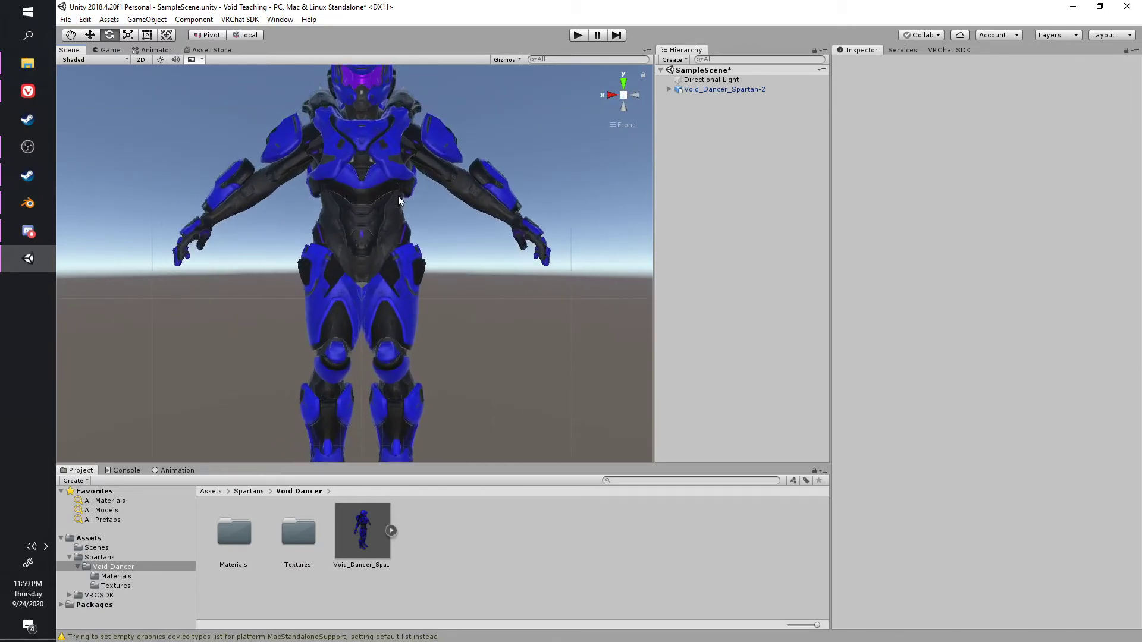
{"action": "middle_click_drag", "start_coordinate": [343, 240], "coordinate": [389, 238]}
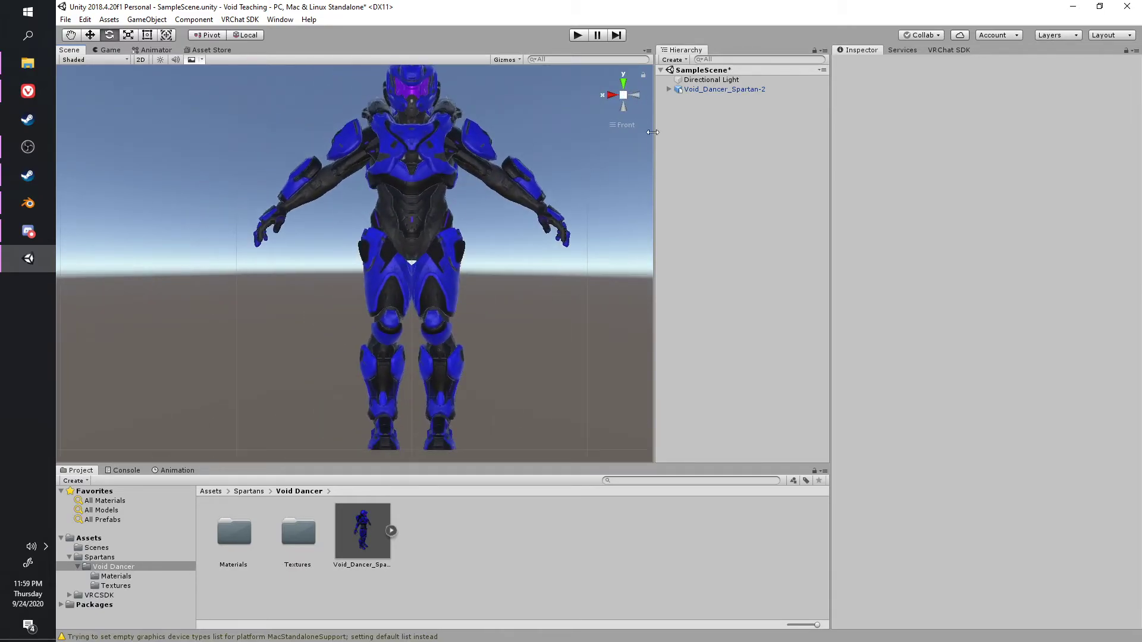
{"action": "left_click", "coordinate": [682, 90]}
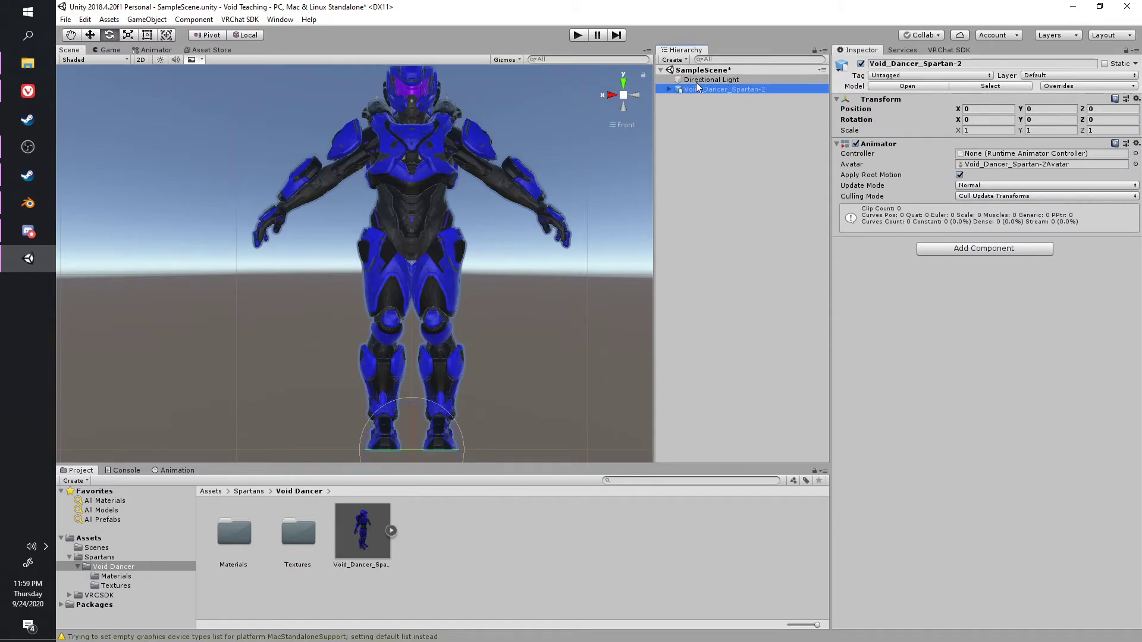
{"action": "left_click", "coordinate": [668, 89]}
{"action": "left_click", "coordinate": [678, 107]}
{"action": "left_click", "coordinate": [729, 90]}
{"action": "left_click", "coordinate": [675, 90]}
{"action": "left_click", "coordinate": [670, 89]}
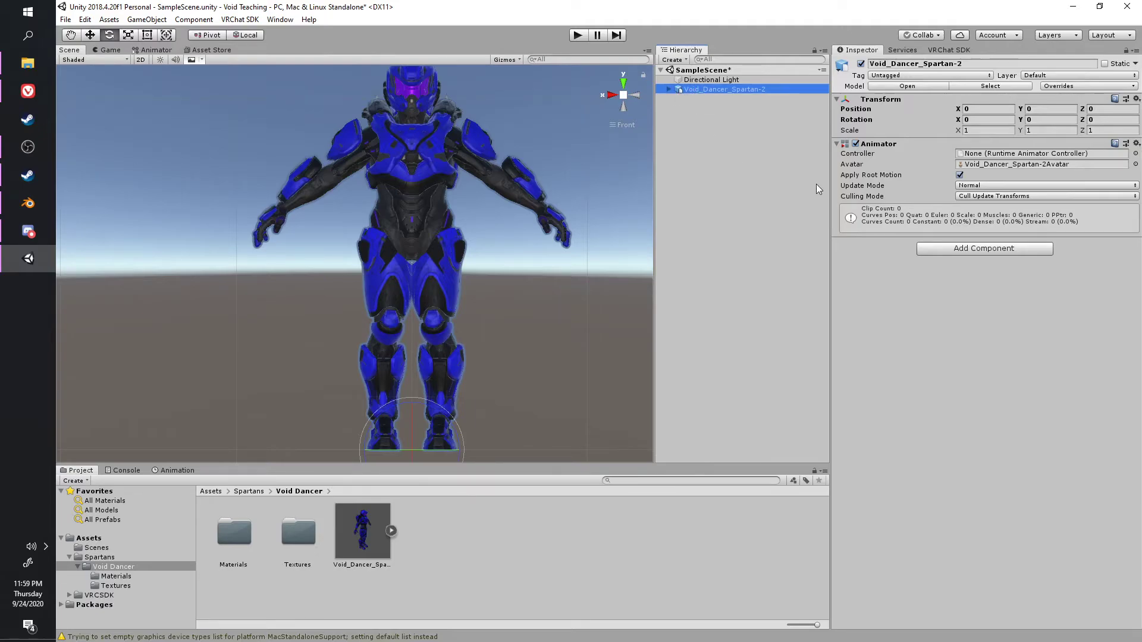
{"action": "left_click", "coordinate": [994, 248]}
{"action": "key", "text": "BackSpace"}
{"action": "type", "text": "vrchat"}
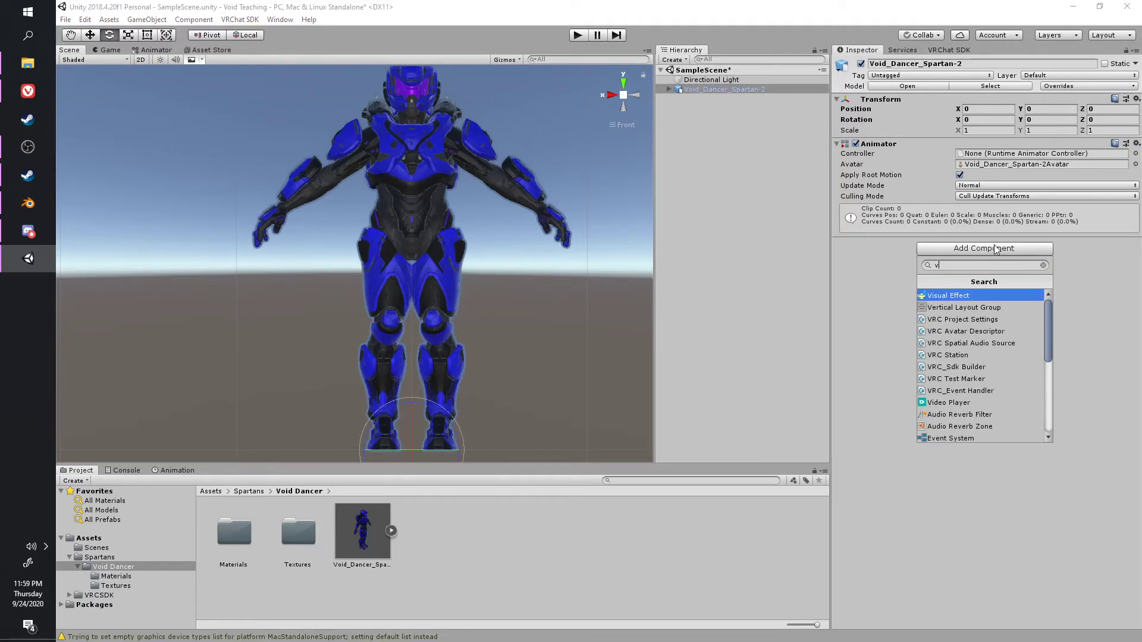
{"action": "key", "text": "BackSpace"}
{"action": "key", "text": "BackSpace"}
{"action": "key", "text": "BackSpace"}
{"action": "key", "text": "BackSpace"}
{"action": "key", "text": "BackSpace"}
{"action": "key", "text": "BackSpace"}
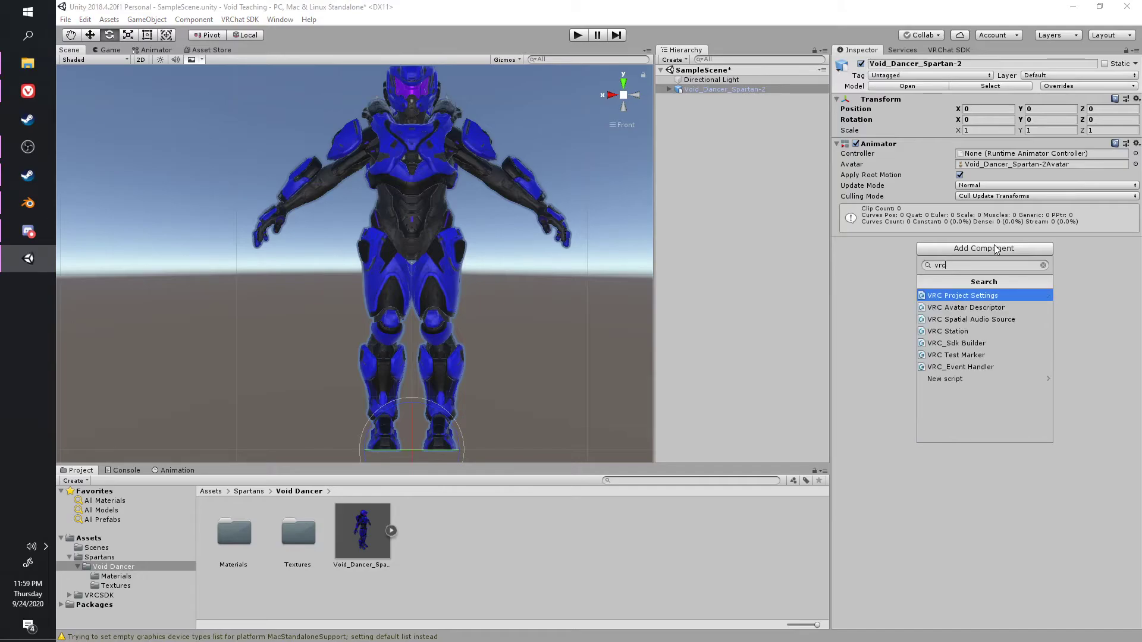
{"action": "type", "text": "ava"}
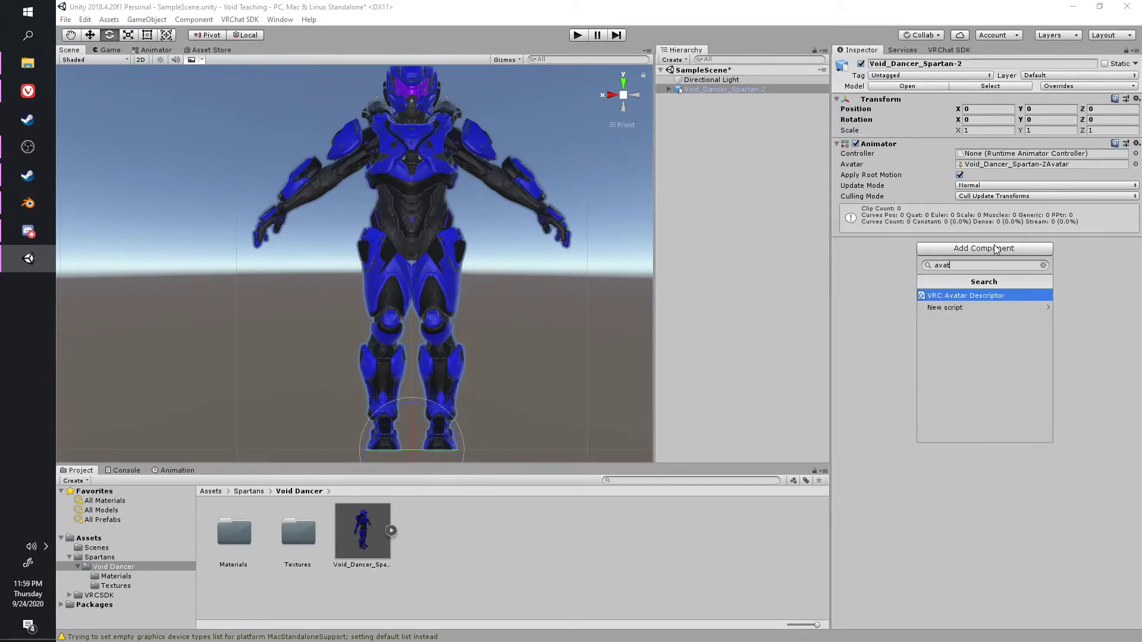
{"action": "type", "text": "t"}
{"action": "key", "text": "Return"}
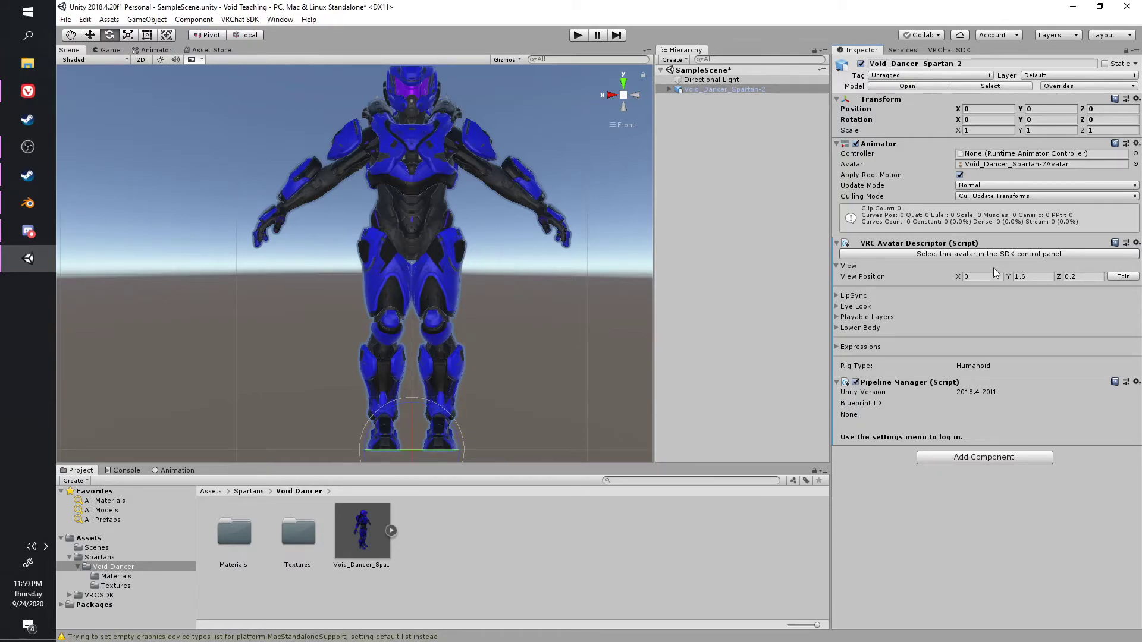
Start editing the avatar's View Position and raise it to the helmet visor, at a Y of about 2.05.
{"action": "scroll", "coordinate": [554, 191], "scroll_direction": "up", "scroll_amount": 6}
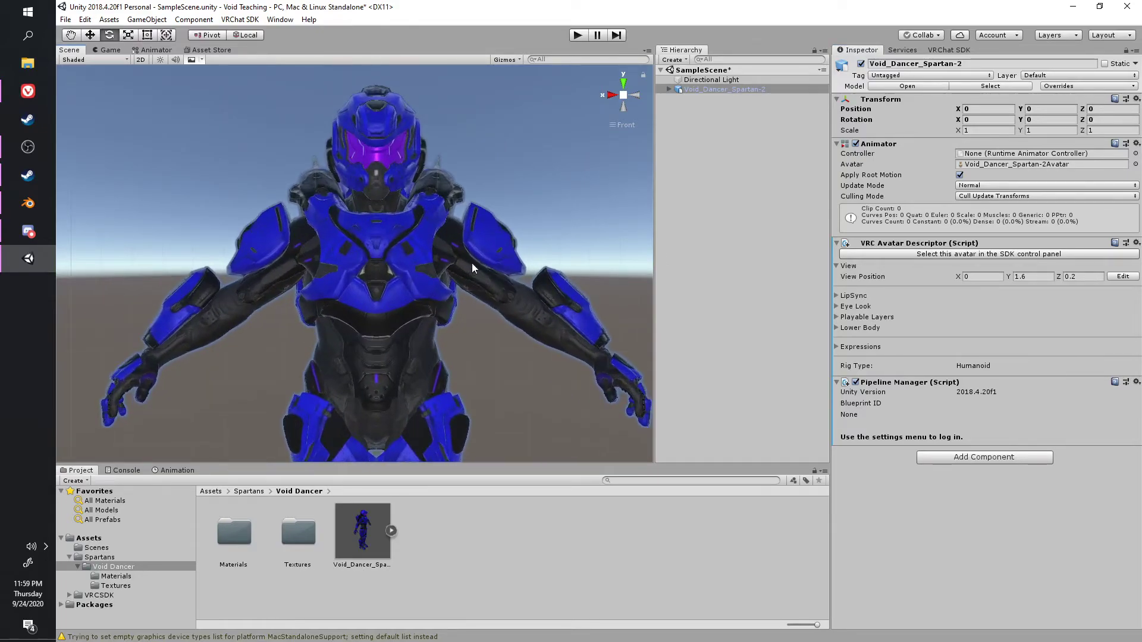
{"action": "scroll", "coordinate": [472, 263], "scroll_direction": "up", "scroll_amount": 2}
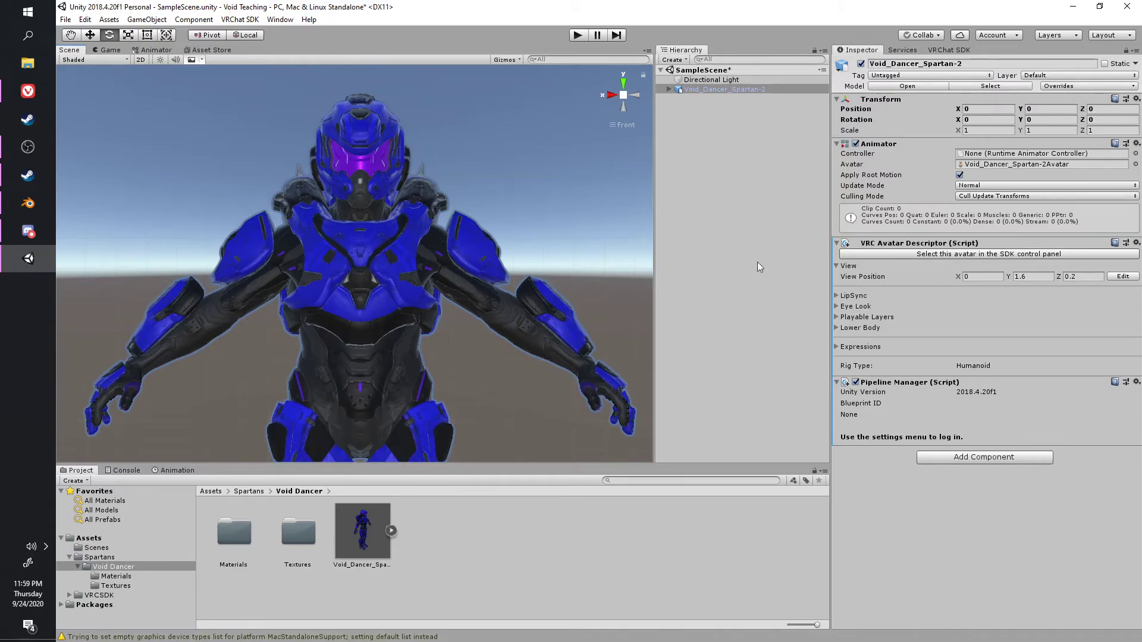
{"action": "scroll", "coordinate": [384, 372], "scroll_direction": "up", "scroll_amount": 2}
{"action": "scroll", "coordinate": [371, 280], "scroll_direction": "up", "scroll_amount": 7}
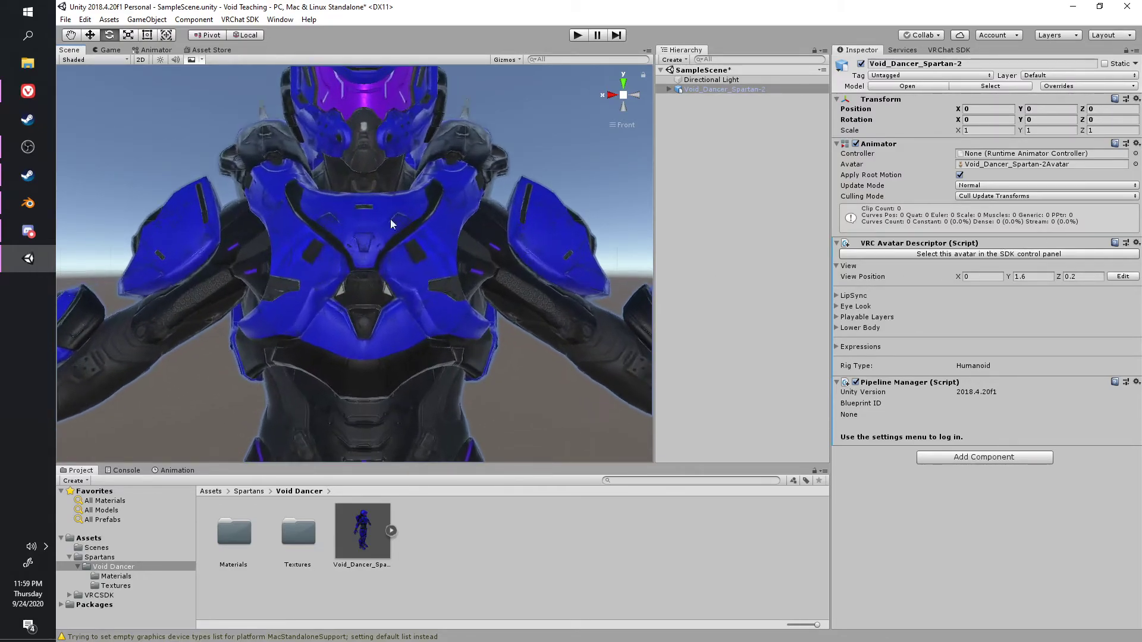
{"action": "middle_click_drag", "start_coordinate": [355, 321], "coordinate": [454, 233]}
{"action": "scroll", "coordinate": [453, 233], "scroll_direction": "down", "scroll_amount": 6}
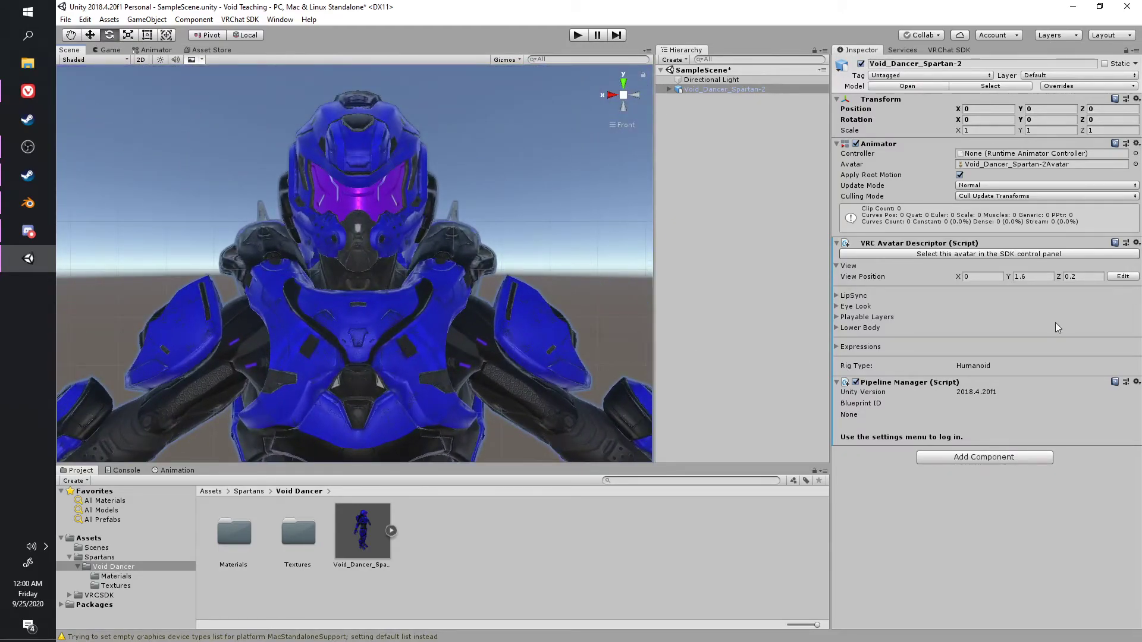
{"action": "left_click", "coordinate": [1130, 277]}
{"action": "left_click_drag", "start_coordinate": [355, 369], "coordinate": [374, 151]}
From the side, move the View Position back inside the visor to a Z of about 0.128.
{"action": "left_click", "coordinate": [607, 99]}
{"action": "scroll", "coordinate": [306, 247], "scroll_direction": "up", "scroll_amount": 5}
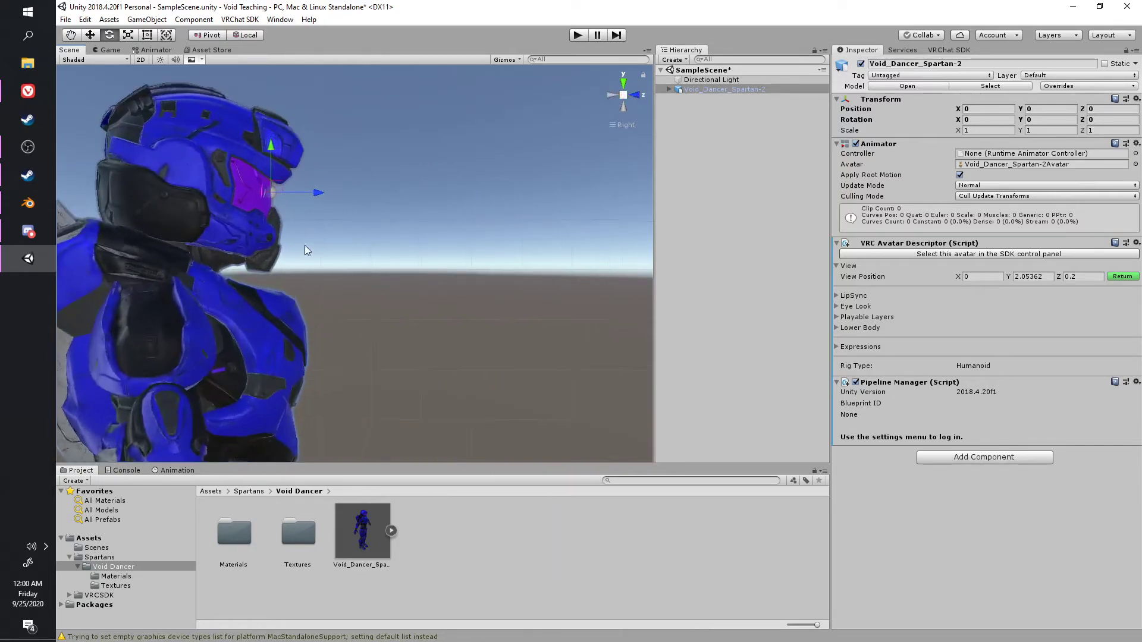
{"action": "middle_click_drag", "start_coordinate": [462, 195], "coordinate": [465, 301]}
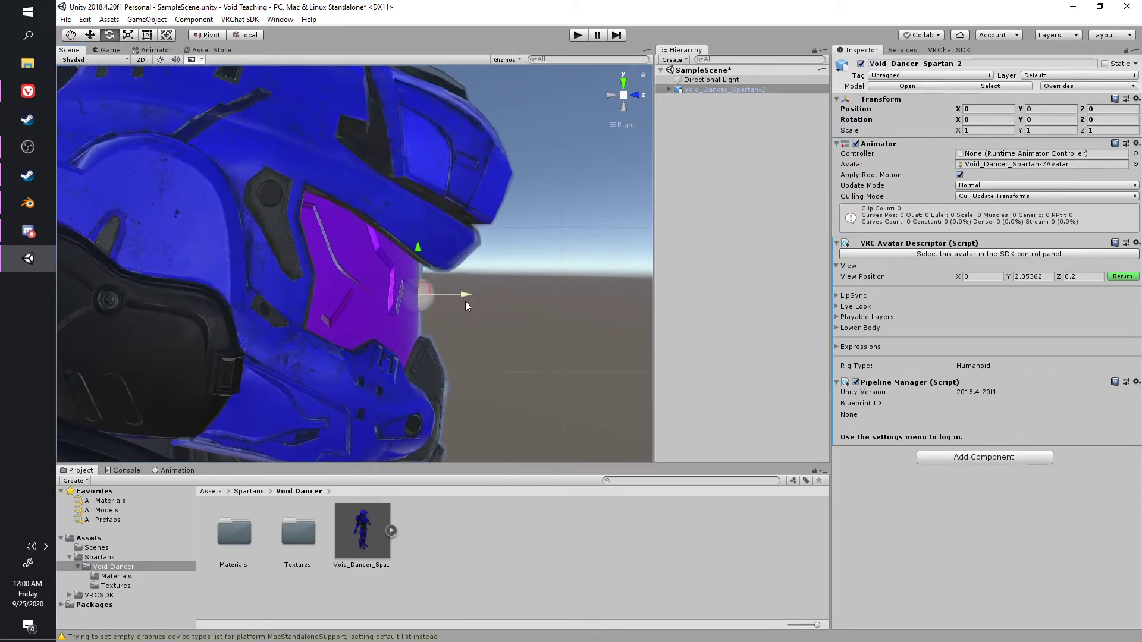
{"action": "left_click_drag", "start_coordinate": [457, 295], "coordinate": [359, 273]}
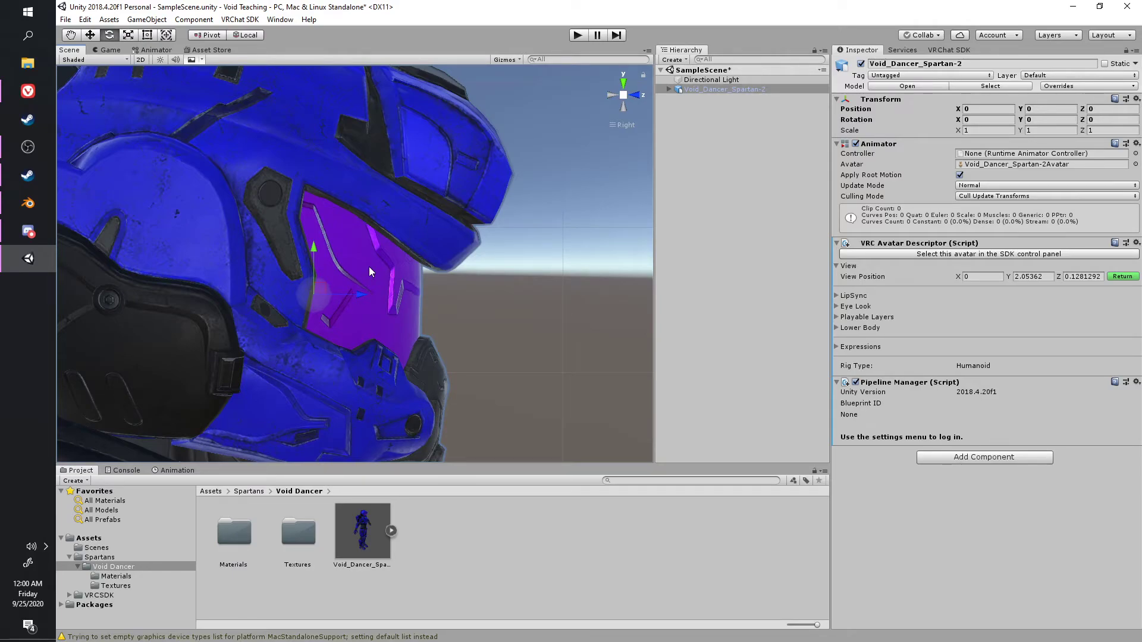
Fine-tune the View Position to about Y 2.068 and Z 0.126 behind the visor, and finish editing it.
{"action": "scroll", "coordinate": [375, 253], "scroll_direction": "down", "scroll_amount": 8}
{"action": "middle_click_drag", "start_coordinate": [309, 247], "coordinate": [360, 248]}
{"action": "left_click_drag", "start_coordinate": [435, 288], "coordinate": [430, 287]}
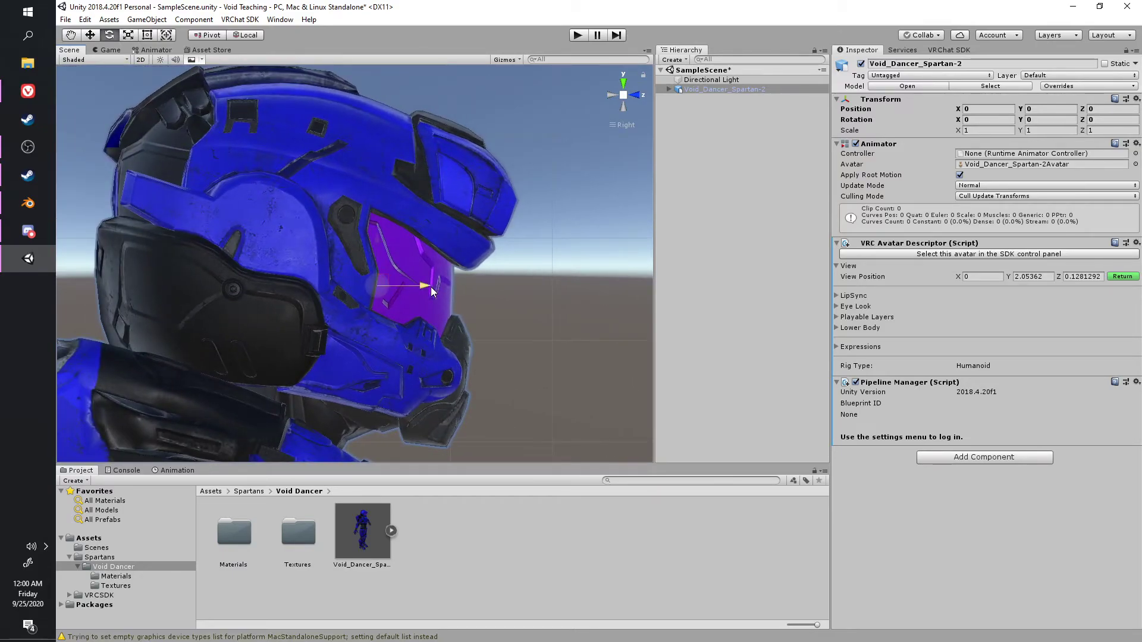
{"action": "left_click_drag", "start_coordinate": [373, 241], "coordinate": [374, 226]}
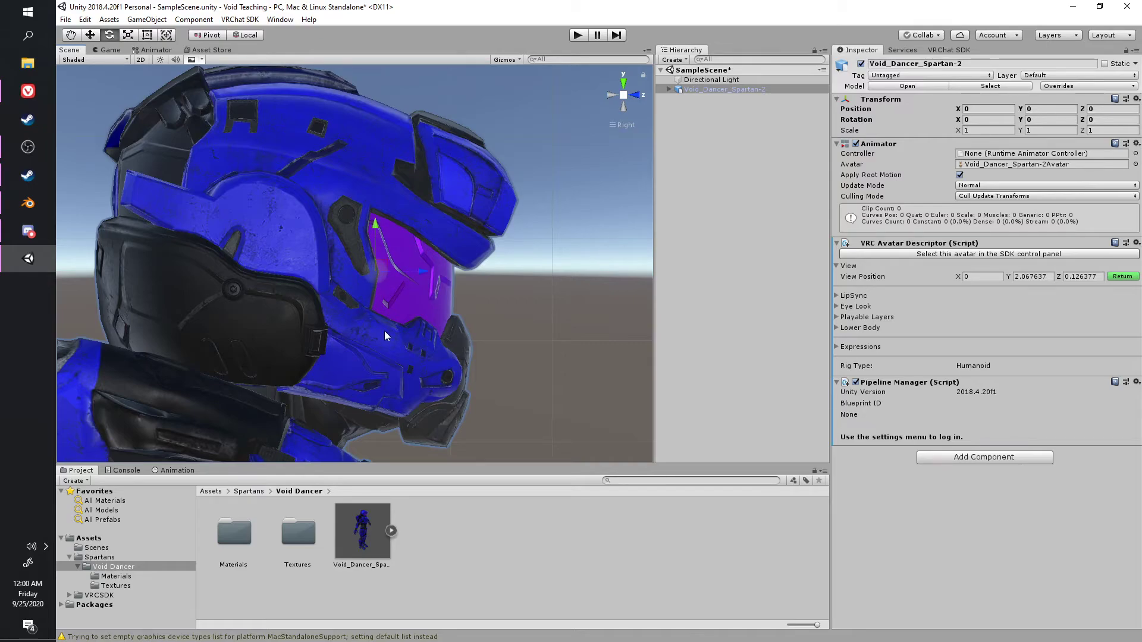
{"action": "left_click", "coordinate": [1123, 277]}
{"action": "left_click_drag", "start_coordinate": [619, 305], "coordinate": [436, 316], "text": "alt"}
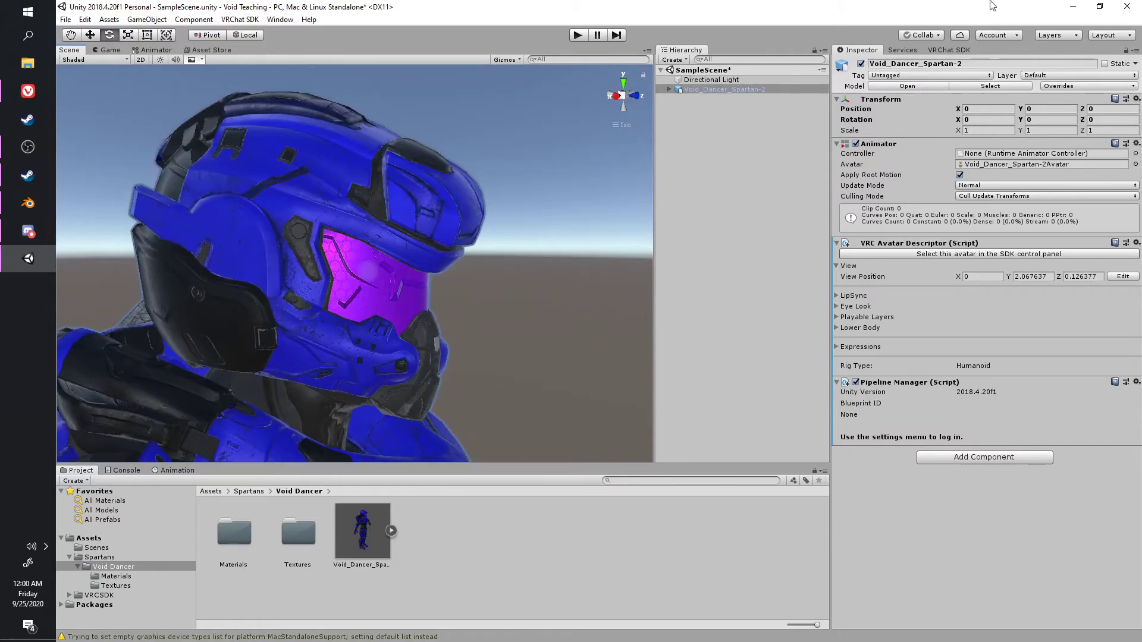
Show the VRChat SDK's Builder checks for the avatar and enlarge the Scene view.
{"action": "left_click_drag", "start_coordinate": [972, 8], "coordinate": [1141, 36]}
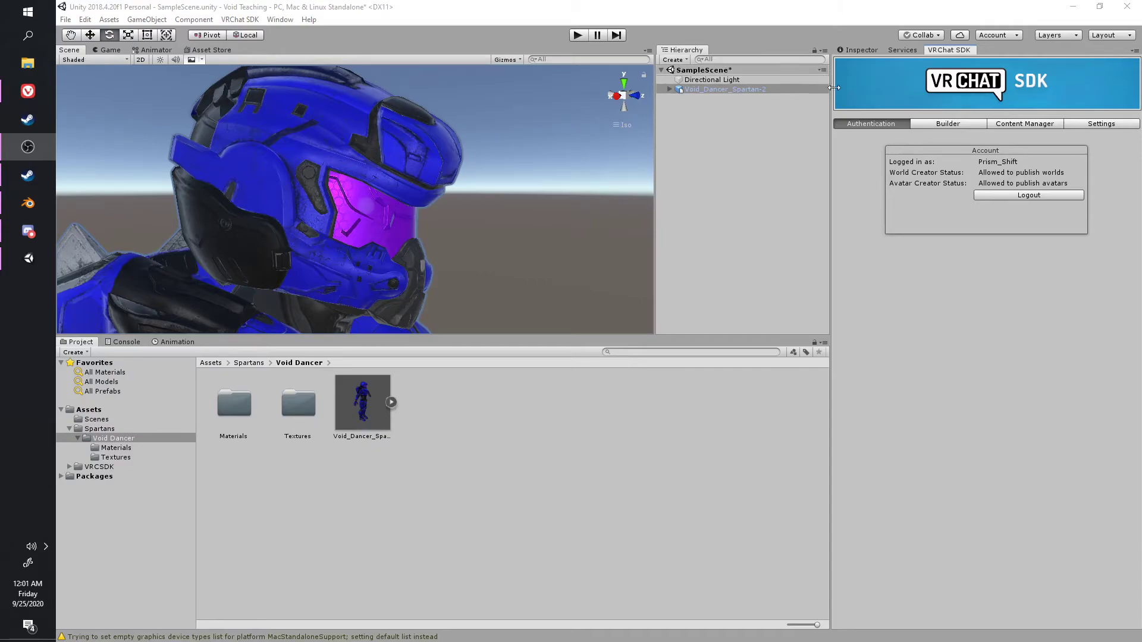
{"action": "left_click", "coordinate": [965, 125]}
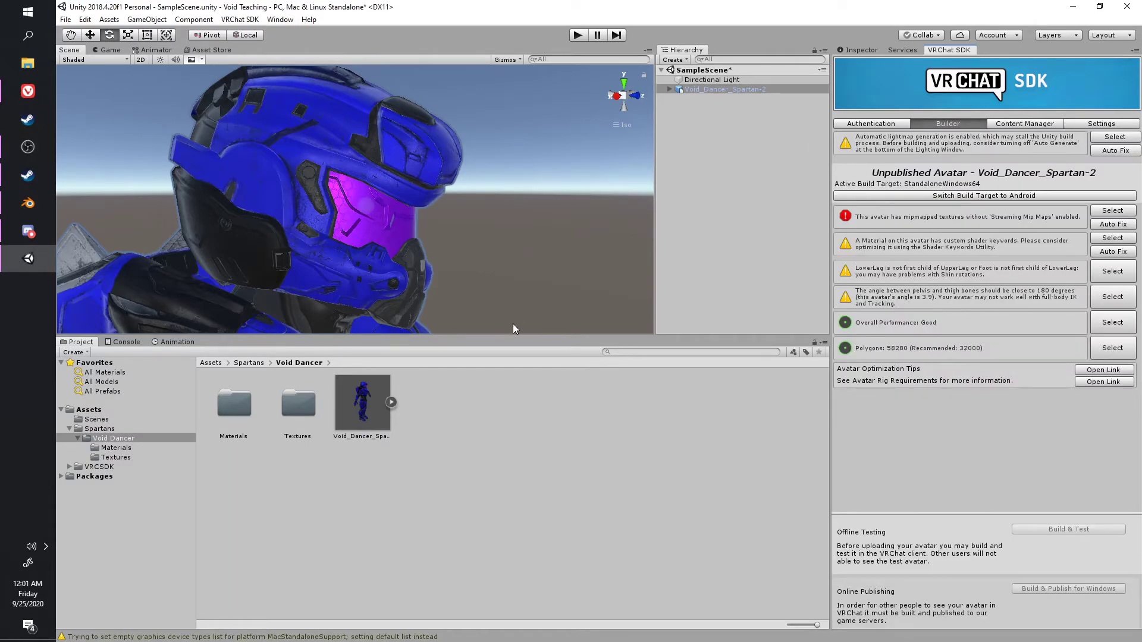
{"action": "left_click_drag", "start_coordinate": [514, 337], "coordinate": [392, 265]}
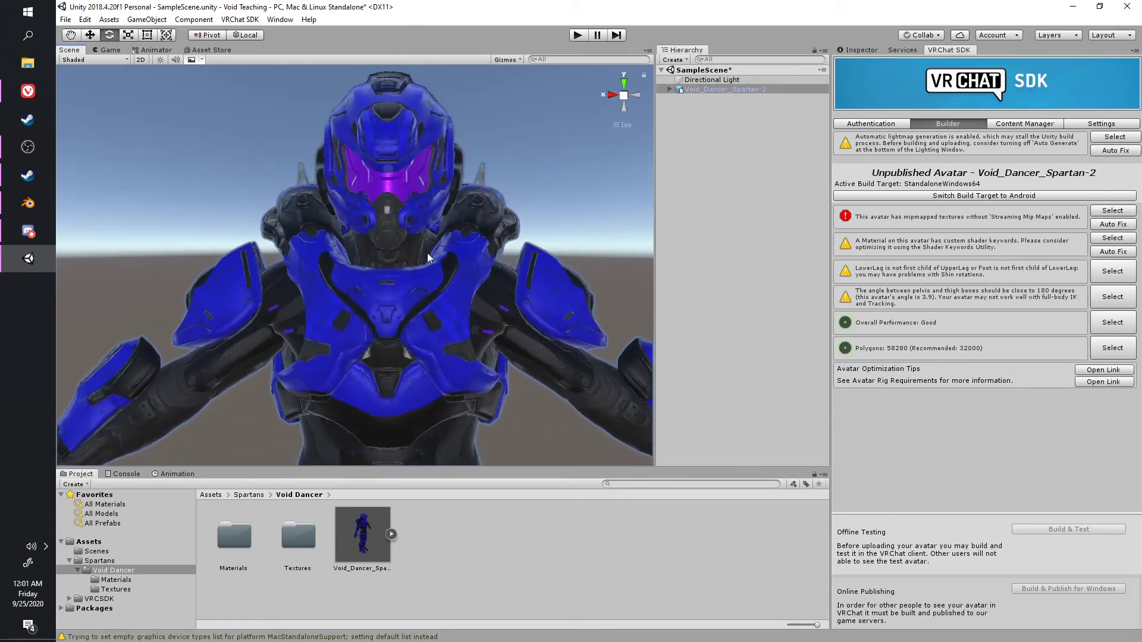
Auto-fix the automatic lightmap generation warning, dismissing the Lighting window, and auto-fix the avatar's missing Streaming Mip Maps error.
{"action": "left_click", "coordinate": [1110, 152]}
{"action": "left_click", "coordinate": [1121, 152]}
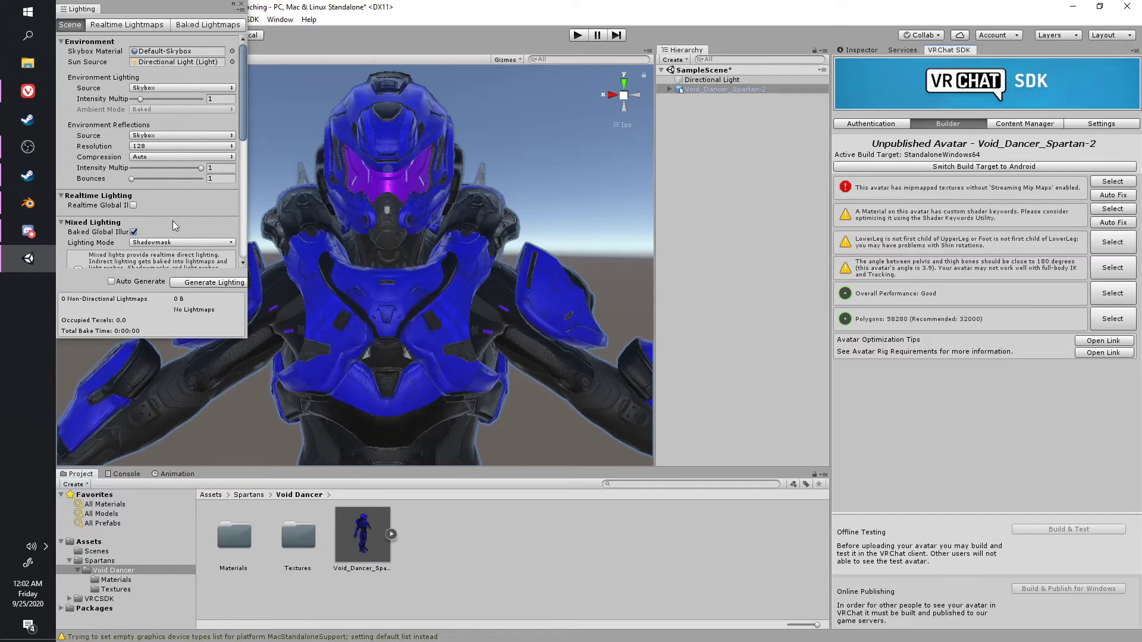
{"action": "left_click", "coordinate": [241, 9]}
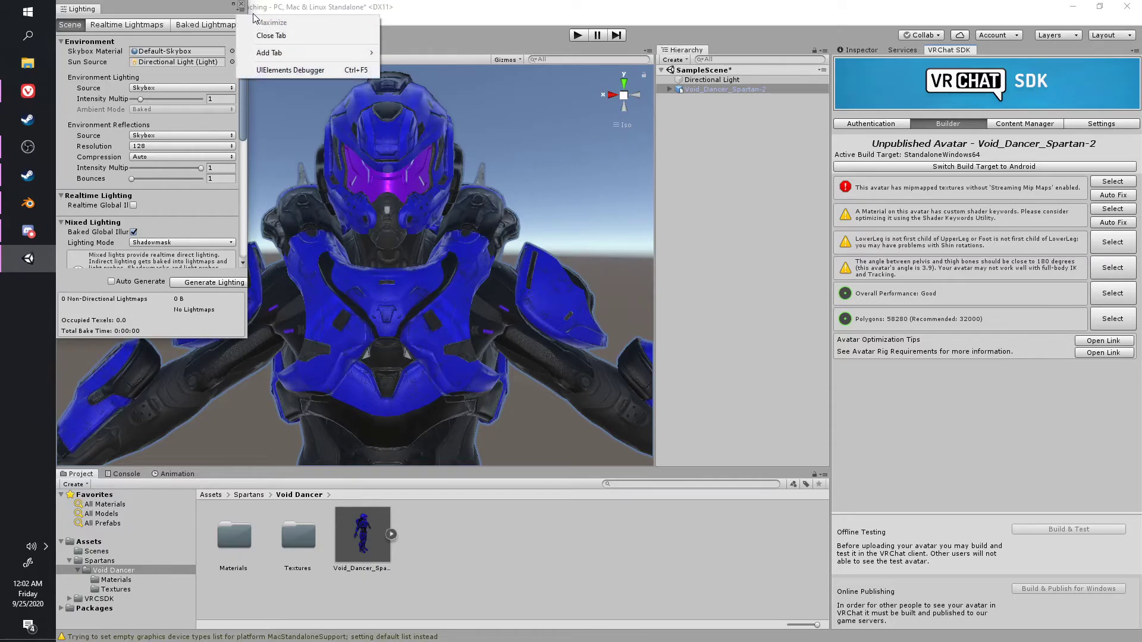
{"action": "left_click", "coordinate": [265, 35]}
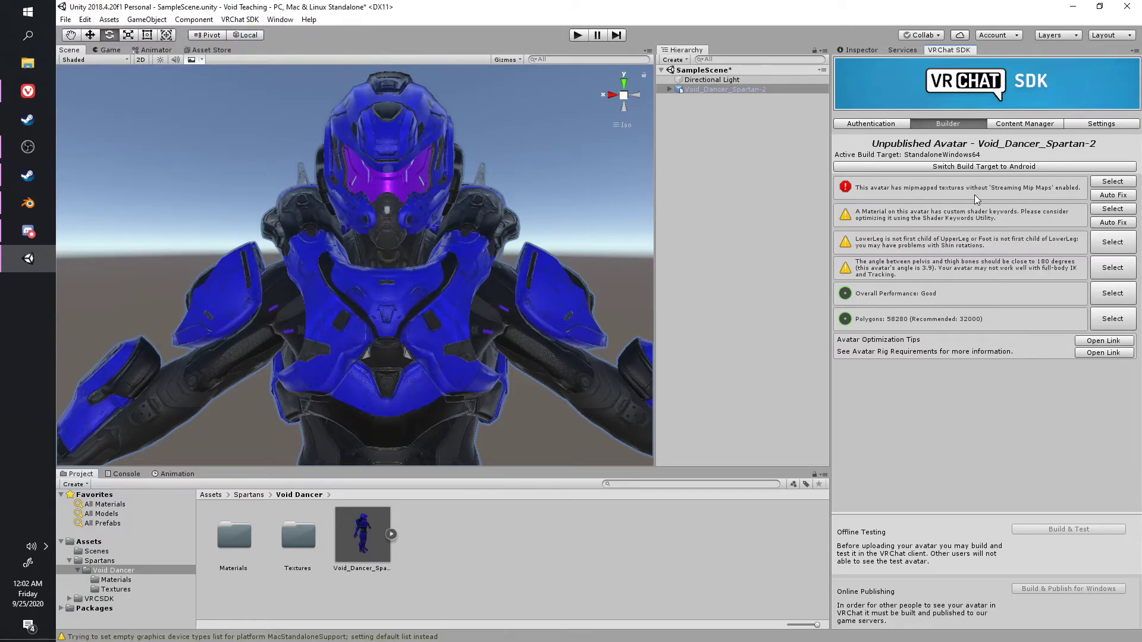
{"action": "left_click_drag", "start_coordinate": [452, 265], "coordinate": [348, 249], "text": "alt"}
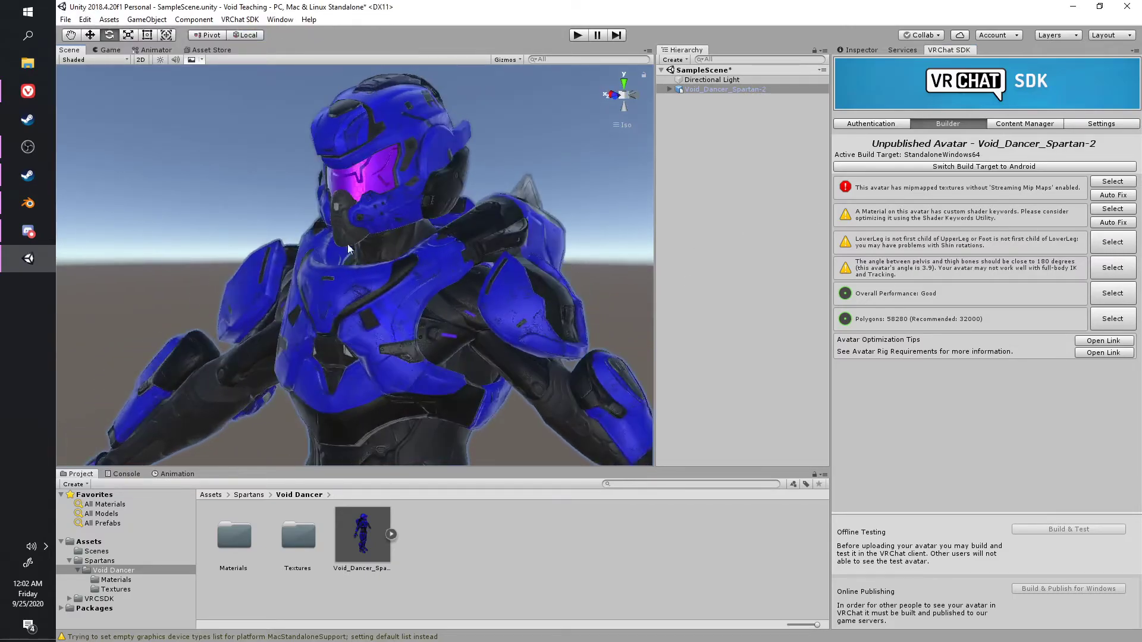
{"action": "left_click", "coordinate": [1128, 196]}
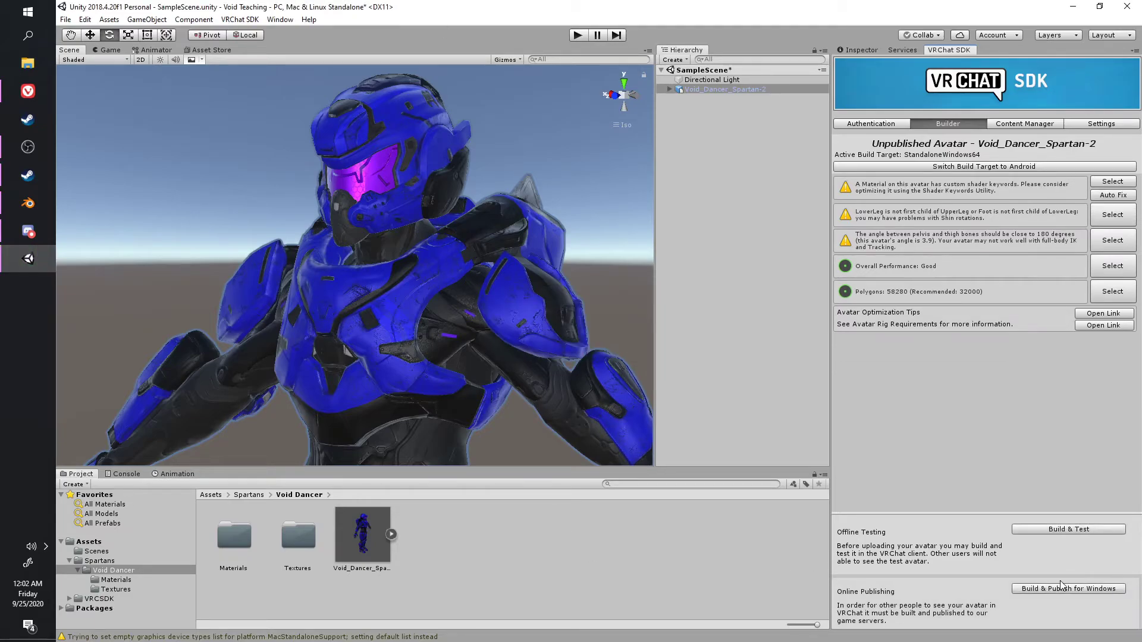
{"action": "left_click_drag", "start_coordinate": [256, 242], "coordinate": [302, 303], "text": "alt"}
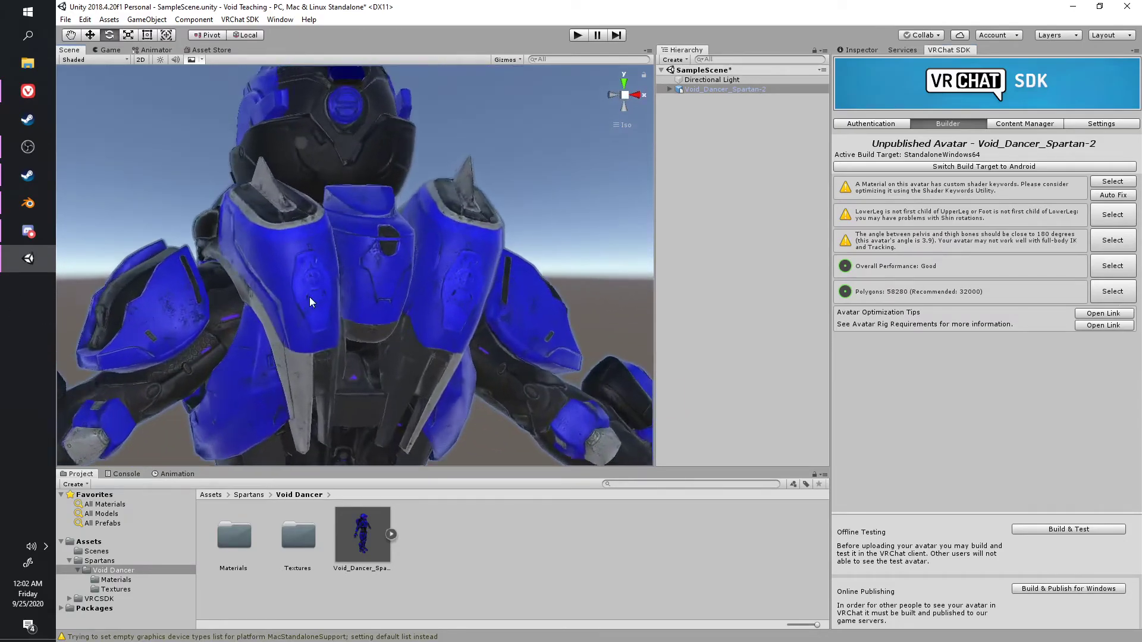
{"action": "scroll", "coordinate": [357, 296], "scroll_direction": "up", "scroll_amount": 12}
{"action": "left_click_drag", "start_coordinate": [420, 293], "coordinate": [714, 327], "text": "alt"}
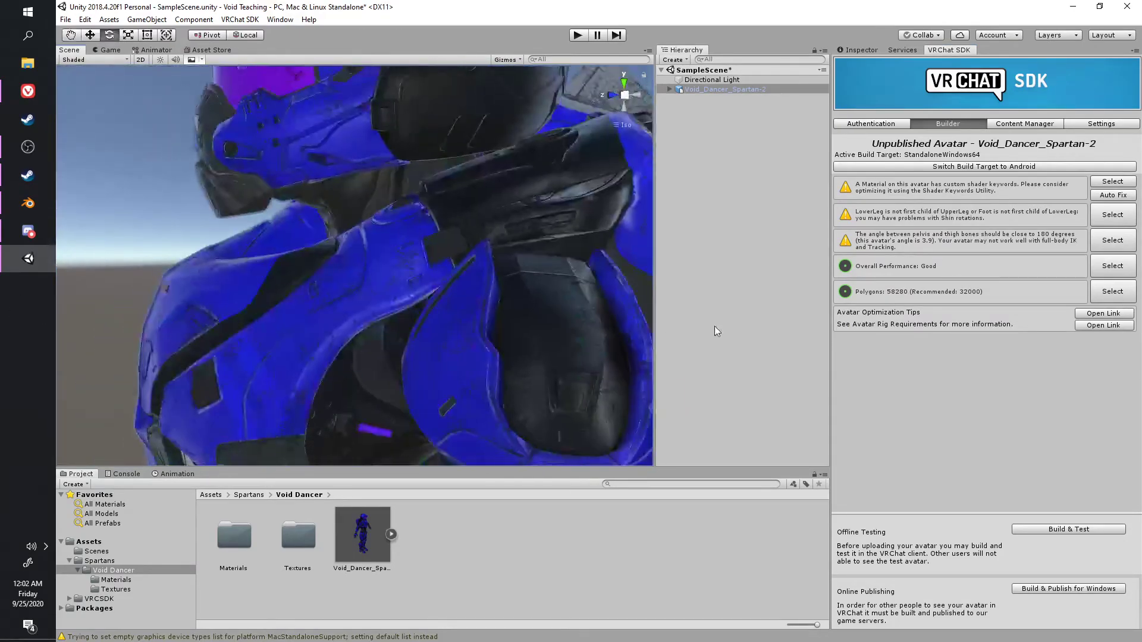
{"action": "scroll", "coordinate": [365, 304], "scroll_direction": "down", "scroll_amount": 8}
{"action": "left_click_drag", "start_coordinate": [366, 305], "coordinate": [469, 290], "text": "alt"}
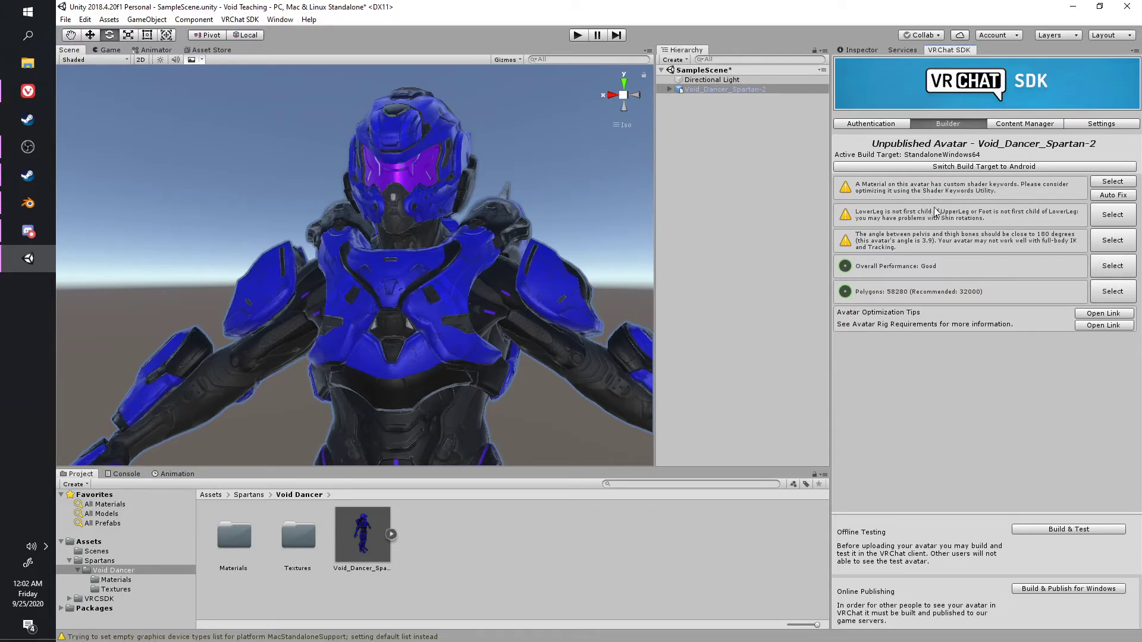
Examine the avatar's torso, hips, thighs and shins from several angles in relation to the leg and pelvis angle warnings.
{"action": "scroll", "coordinate": [525, 301], "scroll_direction": "down", "scroll_amount": 4}
{"action": "middle_click_drag", "start_coordinate": [506, 303], "coordinate": [420, 271]}
{"action": "middle_click_drag", "start_coordinate": [330, 321], "coordinate": [289, 183]}
{"action": "middle_click_drag", "start_coordinate": [324, 238], "coordinate": [330, 173]}
{"action": "right_click_drag", "start_coordinate": [332, 235], "coordinate": [262, 301]}
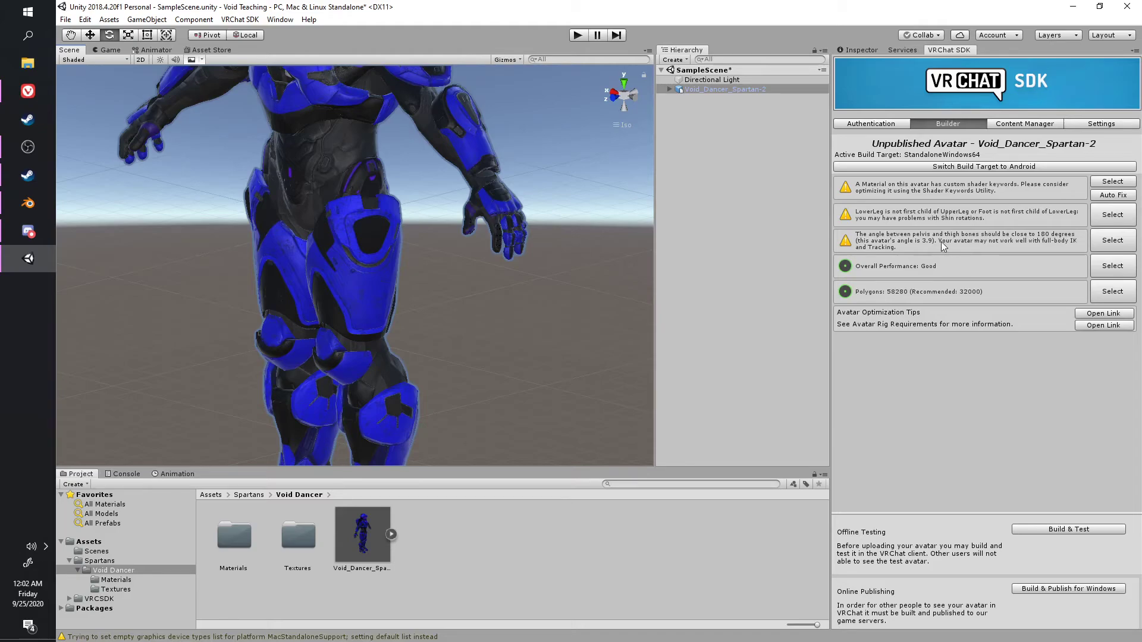
{"action": "right_click_drag", "start_coordinate": [527, 266], "coordinate": [452, 234]}
{"action": "middle_click_drag", "start_coordinate": [279, 152], "coordinate": [366, 244]}
{"action": "scroll", "coordinate": [366, 244], "scroll_direction": "up", "scroll_amount": 4}
{"action": "right_click_drag", "start_coordinate": [366, 244], "coordinate": [417, 286]}
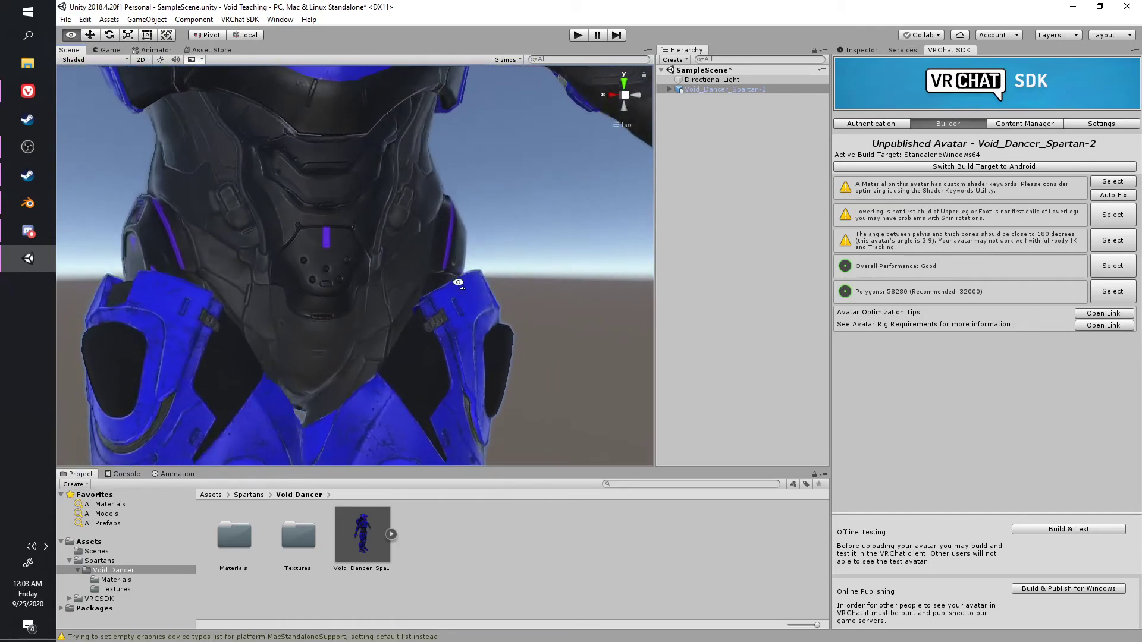
{"action": "scroll", "coordinate": [384, 305], "scroll_direction": "down", "scroll_amount": 5}
{"action": "middle_click_drag", "start_coordinate": [403, 272], "coordinate": [385, 254]}
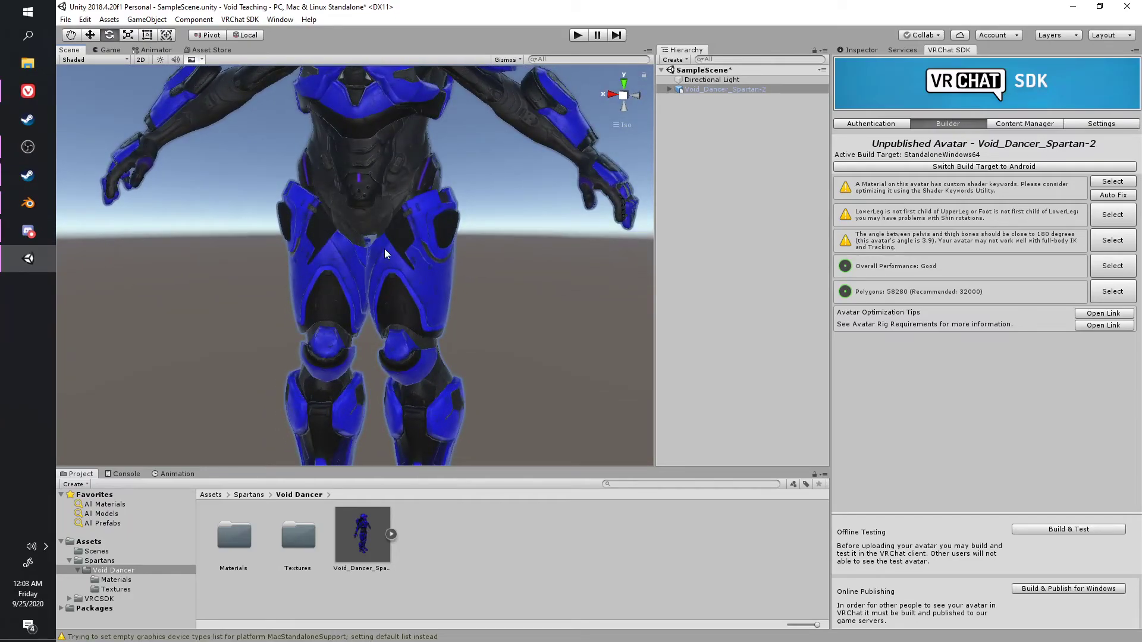
{"action": "left_click_drag", "start_coordinate": [291, 273], "coordinate": [347, 248], "text": "alt"}
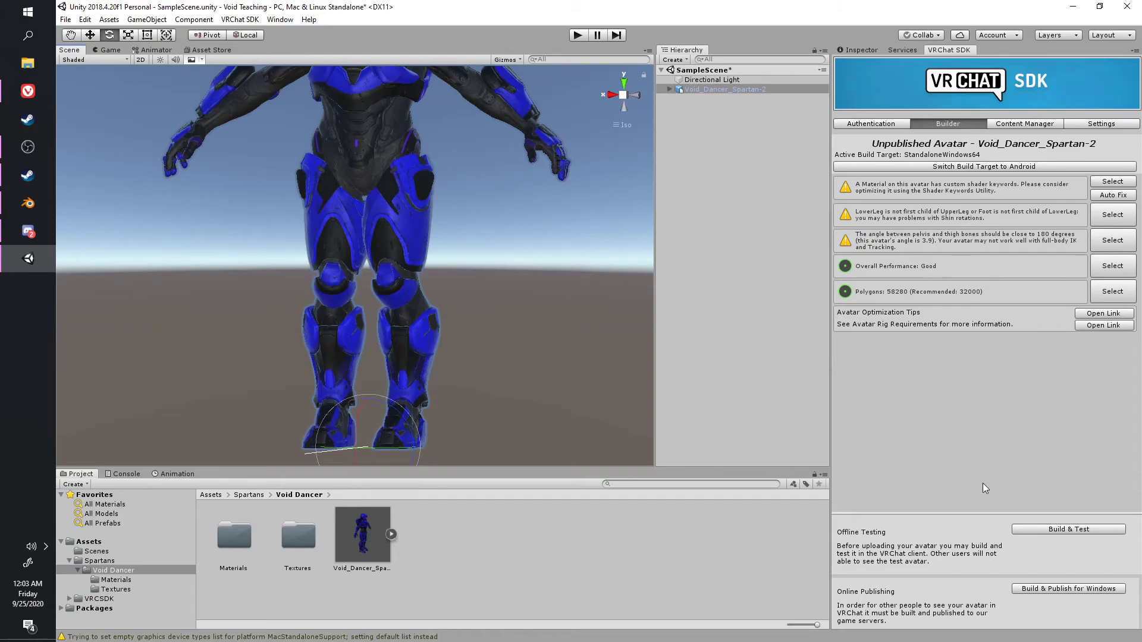
Check the VRChat SDK settings and build and publish the avatar for Windows.
{"action": "left_click", "coordinate": [1107, 124]}
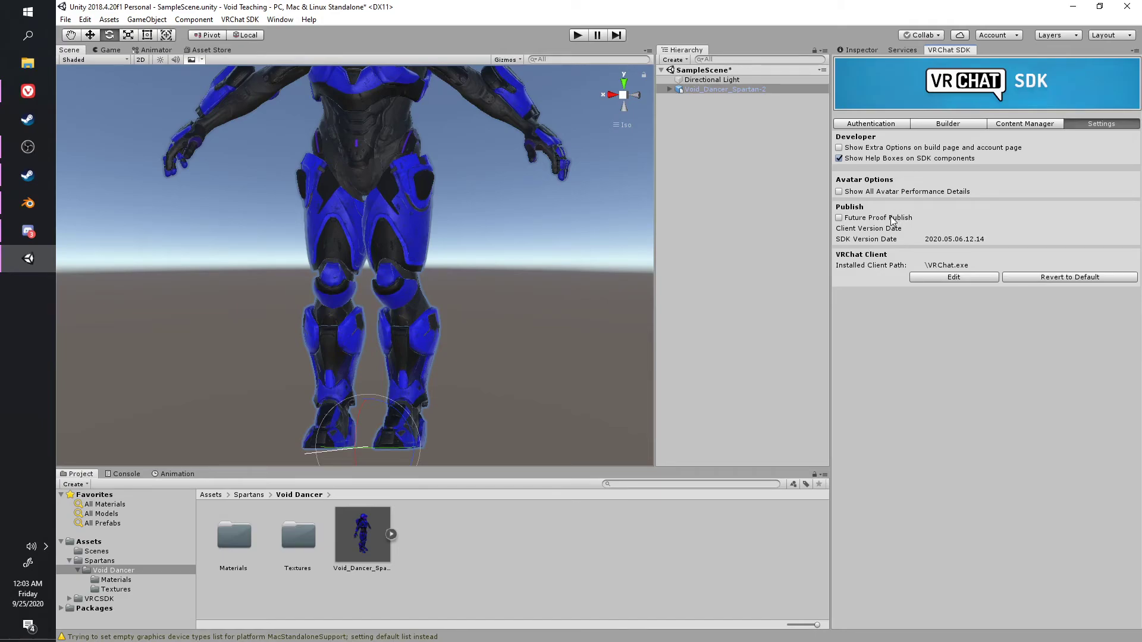
{"action": "left_click", "coordinate": [951, 125]}
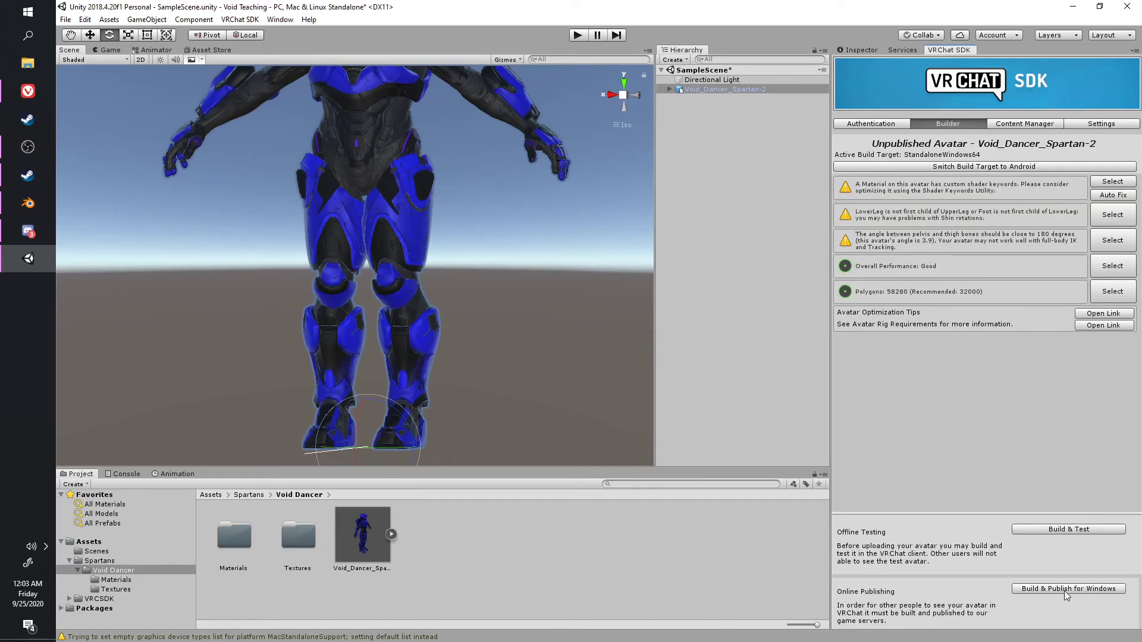
{"action": "left_click_drag", "start_coordinate": [381, 250], "coordinate": [469, 274], "text": "alt"}
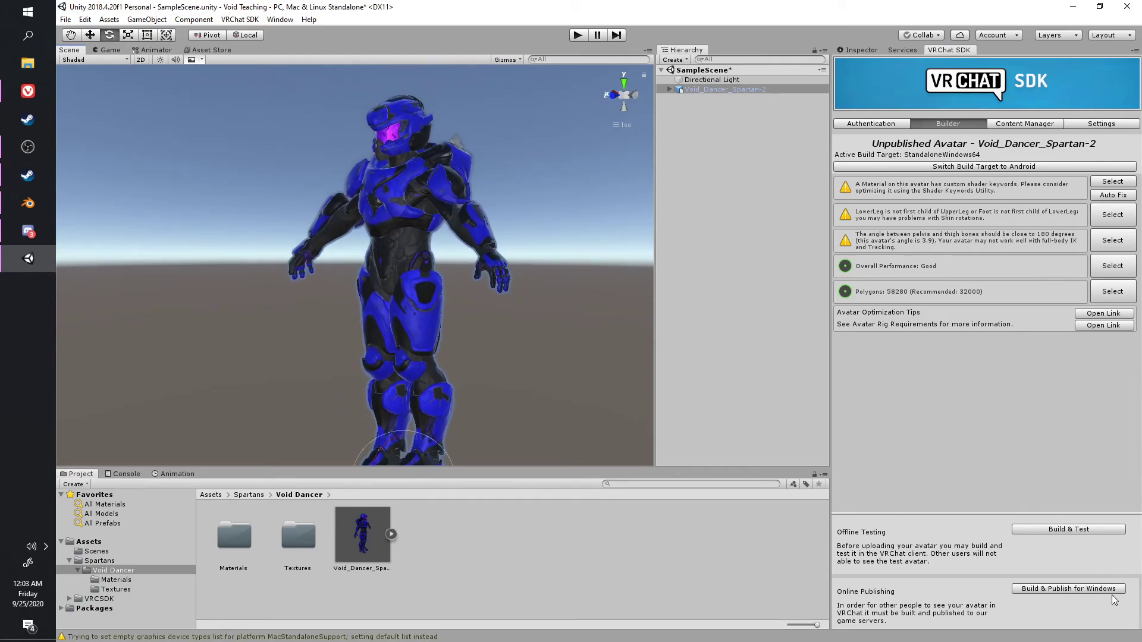
{"action": "left_click", "coordinate": [1102, 592]}
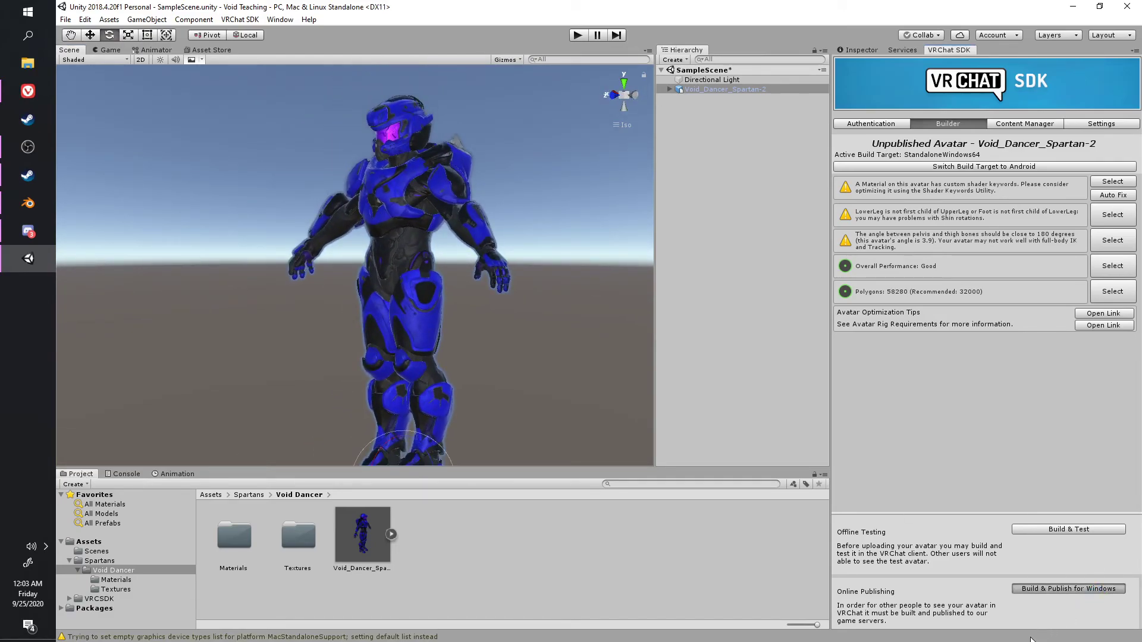
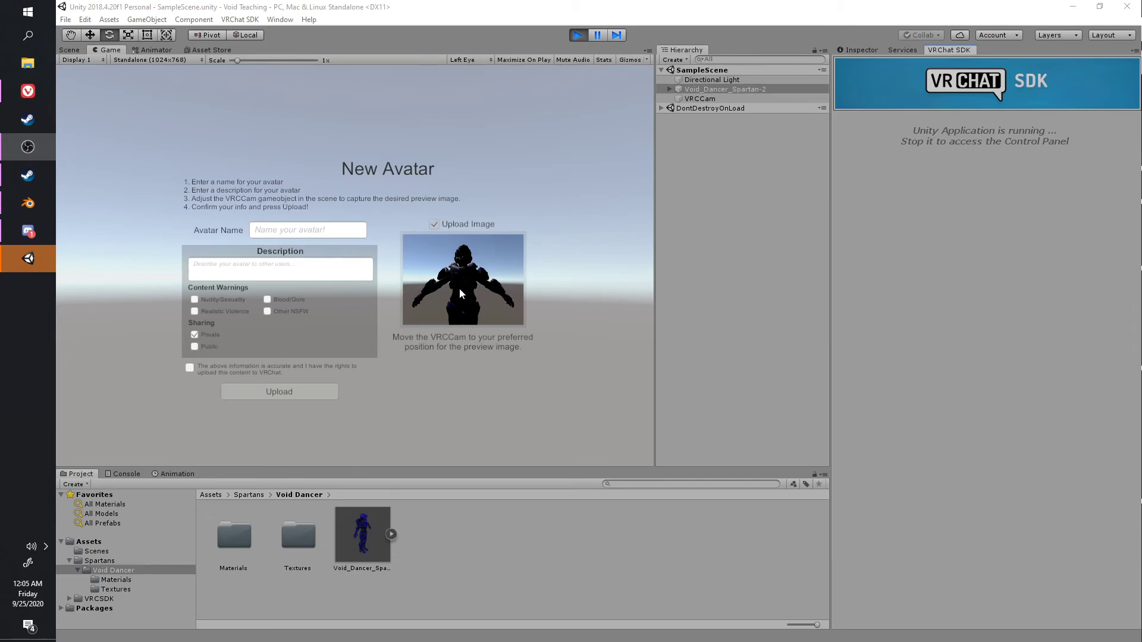
In the running scene, switch the handles to global orientation and move the Directional Light down toward the avatar.
{"action": "left_click", "coordinate": [70, 49]}
{"action": "scroll", "coordinate": [389, 219], "scroll_direction": "down", "scroll_amount": 5}
{"action": "left_click", "coordinate": [375, 149]}
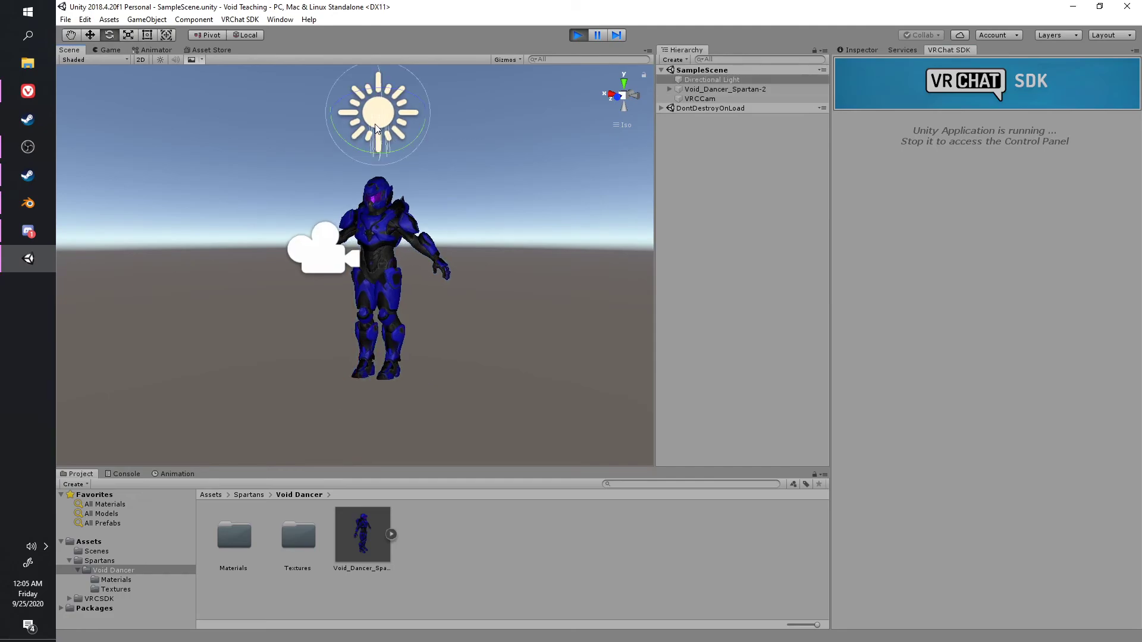
{"action": "left_click", "coordinate": [317, 255]}
{"action": "left_click", "coordinate": [359, 122]}
{"action": "left_click_drag", "start_coordinate": [362, 120], "coordinate": [305, 173], "text": "alt"}
{"action": "key", "text": "w"}
{"action": "left_click", "coordinate": [258, 36]}
{"action": "left_click_drag", "start_coordinate": [358, 138], "coordinate": [324, 208]}
Reposition and rotate the Directional Light in front of the avatar so it illuminates the helmet and chest.
{"action": "left_click", "coordinate": [292, 259]}
{"action": "left_click", "coordinate": [319, 179]}
{"action": "key", "text": "e"}
{"action": "left_click", "coordinate": [456, 242]}
{"action": "key", "text": "w"}
{"action": "left_click_drag", "start_coordinate": [420, 220], "coordinate": [446, 215], "text": "alt"}
{"action": "left_click", "coordinate": [430, 180]}
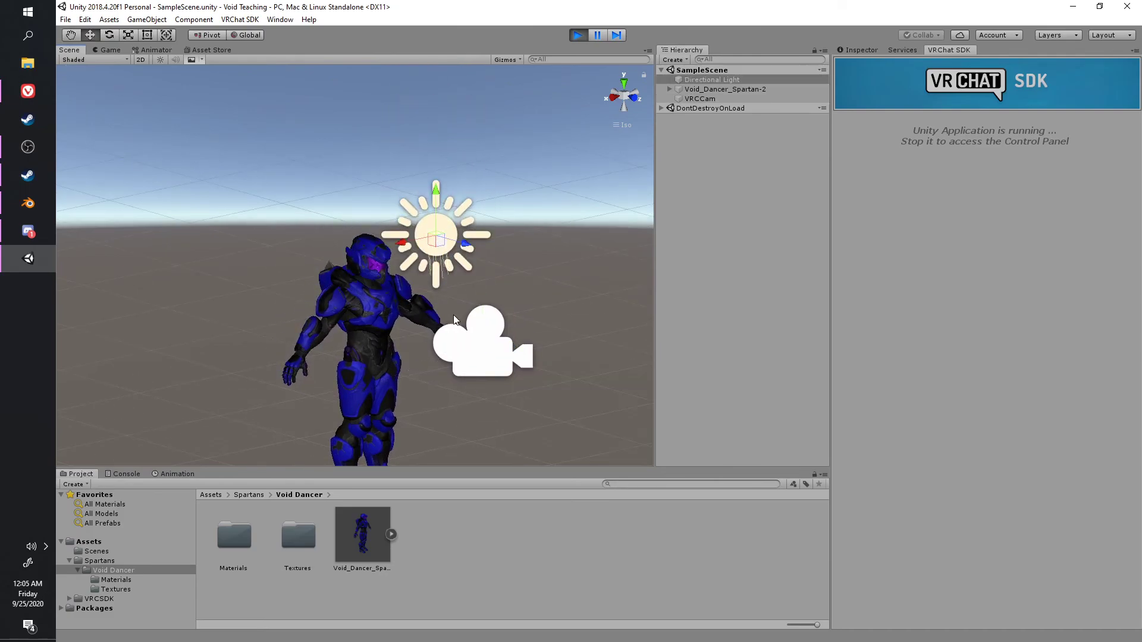
{"action": "left_click", "coordinate": [465, 344]}
{"action": "scroll", "coordinate": [465, 344], "scroll_direction": "up", "scroll_amount": 2}
{"action": "left_click", "coordinate": [457, 221]}
{"action": "key", "text": "e"}
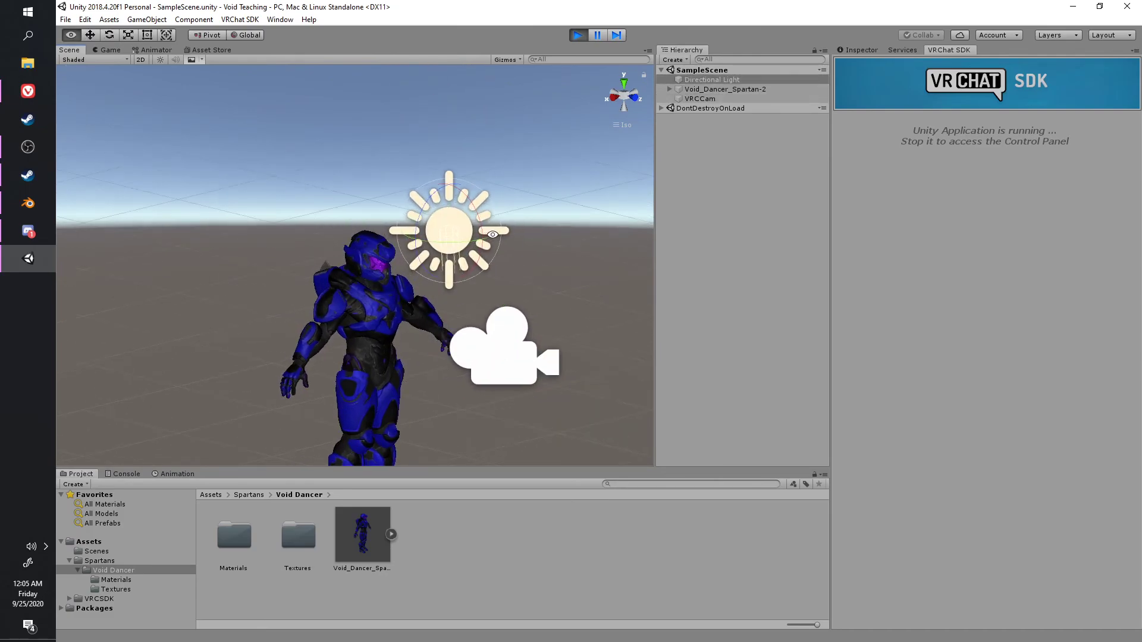
From the side, move the VRCCam up and closer to the avatar so the preview frames the helmet and shoulders.
{"action": "left_click", "coordinate": [611, 98]}
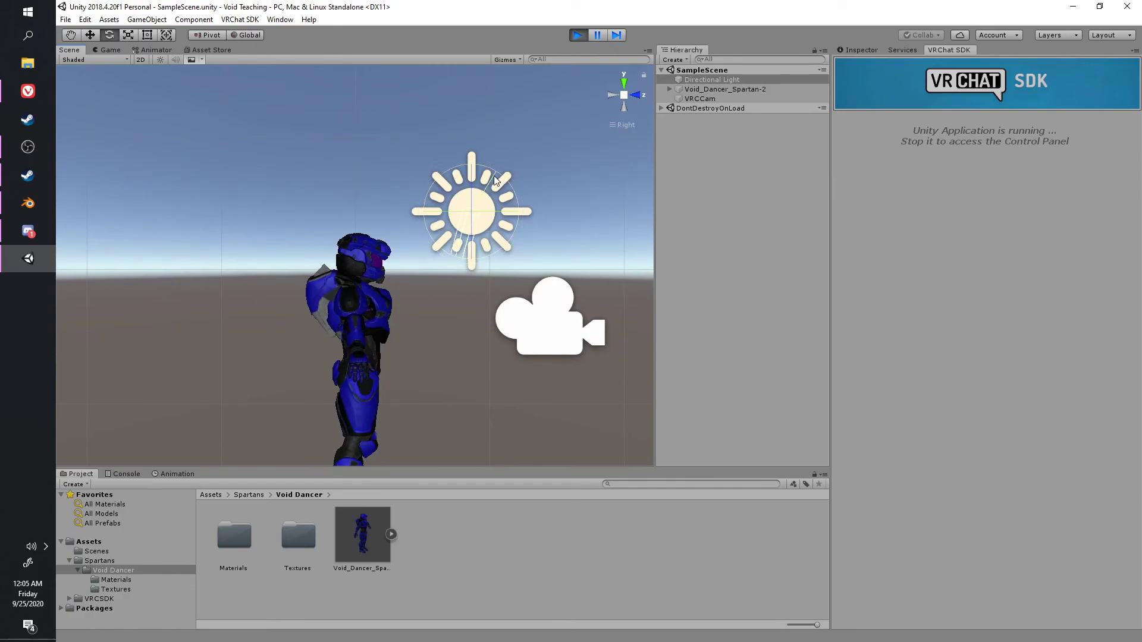
{"action": "left_click", "coordinate": [550, 312]}
{"action": "key", "text": "w"}
{"action": "left_click", "coordinate": [469, 197]}
{"action": "left_click", "coordinate": [550, 316]}
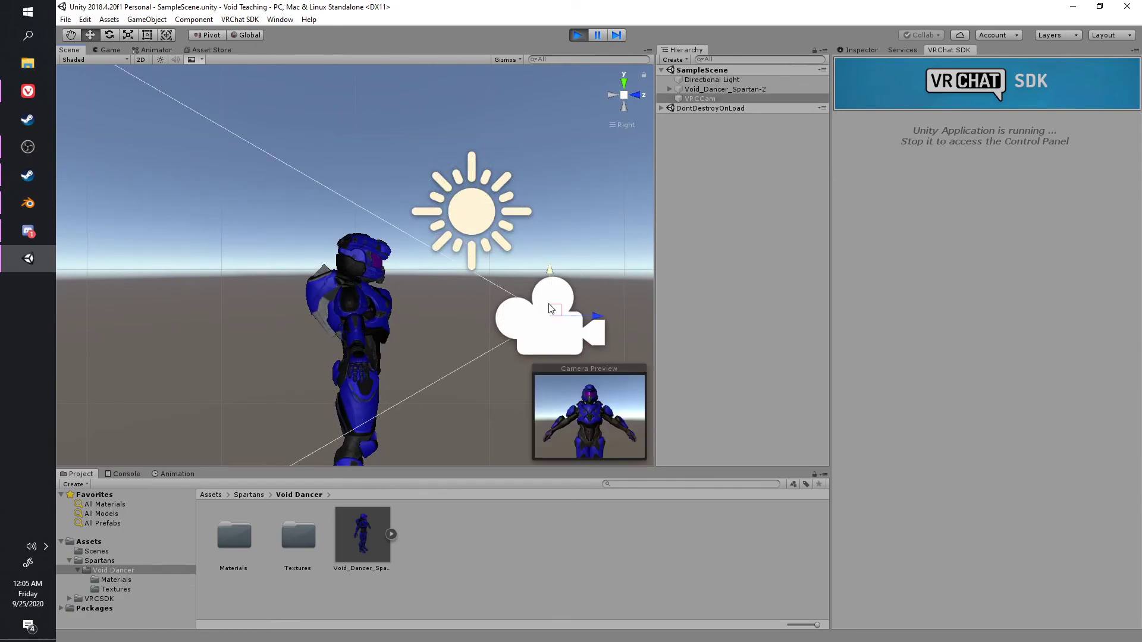
{"action": "left_click_drag", "start_coordinate": [563, 314], "coordinate": [443, 264]}
Offset the VRCCam sideways from the avatar and rotate it toward the helmet for a three-quarter portrait.
{"action": "left_click", "coordinate": [637, 92]}
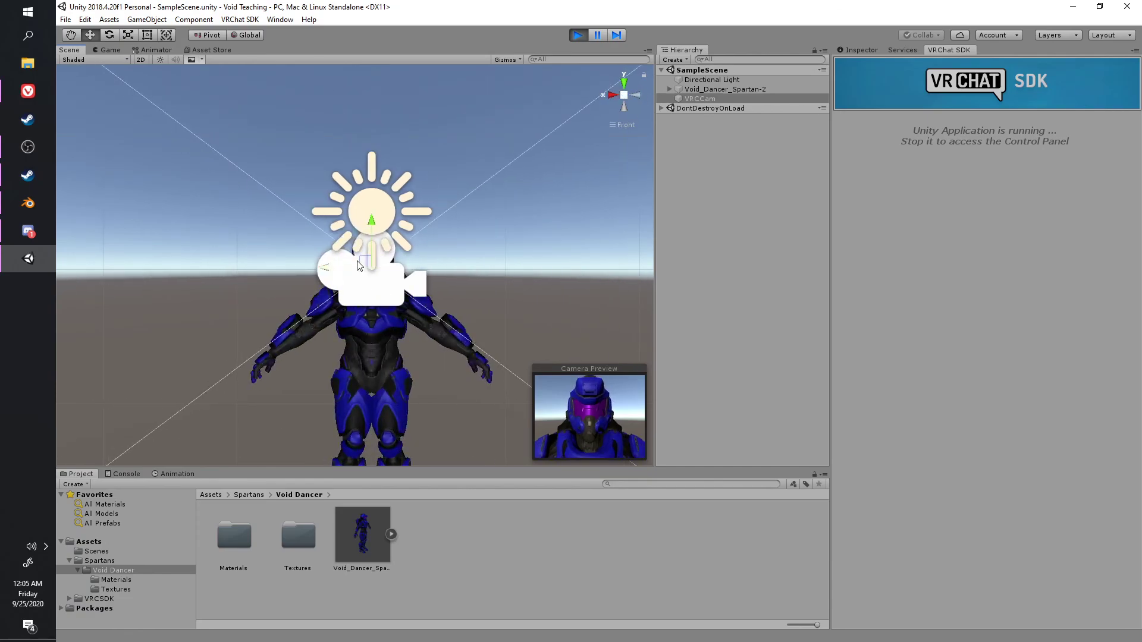
{"action": "left_click_drag", "start_coordinate": [342, 269], "coordinate": [221, 213]}
{"action": "key", "text": "e"}
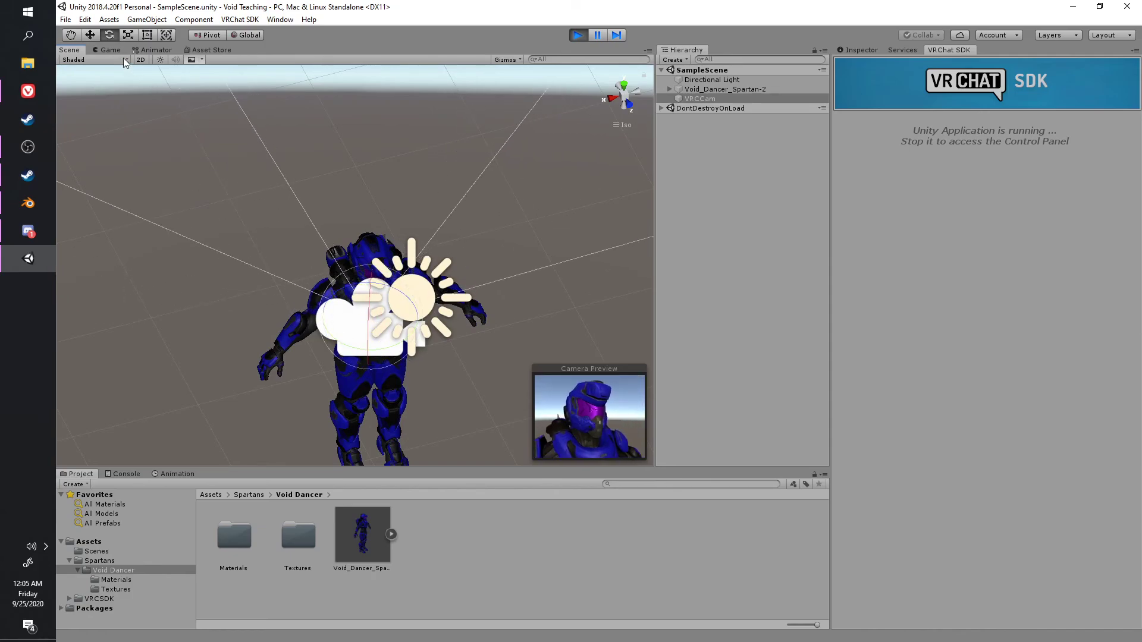
Name the new avatar Void Dancer, confirm the content rights statement, and upload it with Private sharing.
{"action": "left_click", "coordinate": [108, 50]}
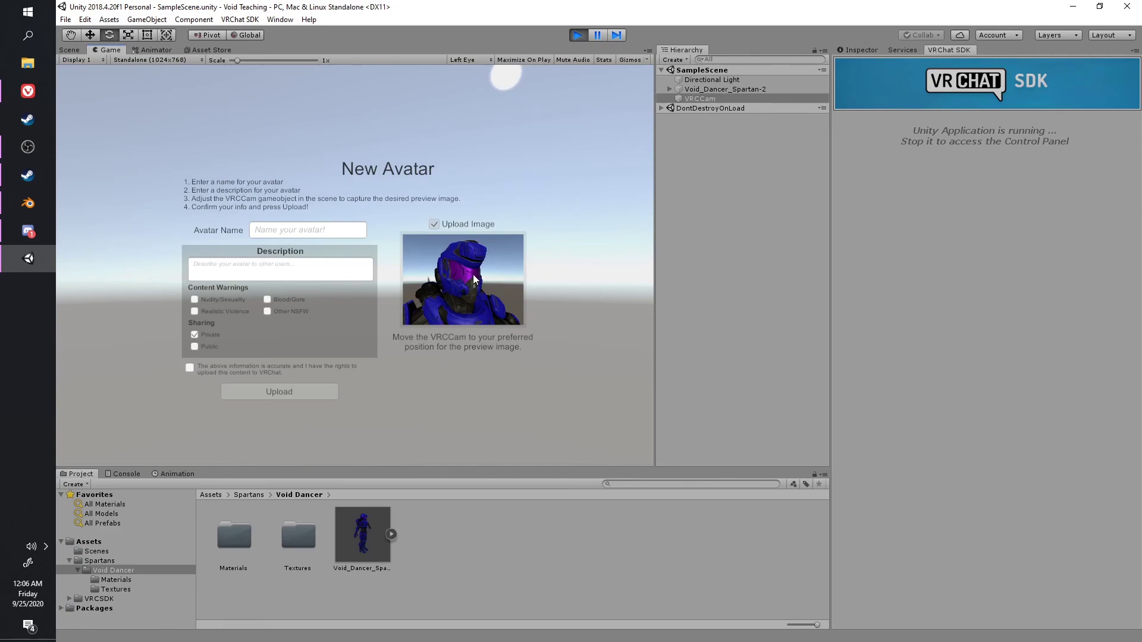
{"action": "left_click", "coordinate": [287, 230]}
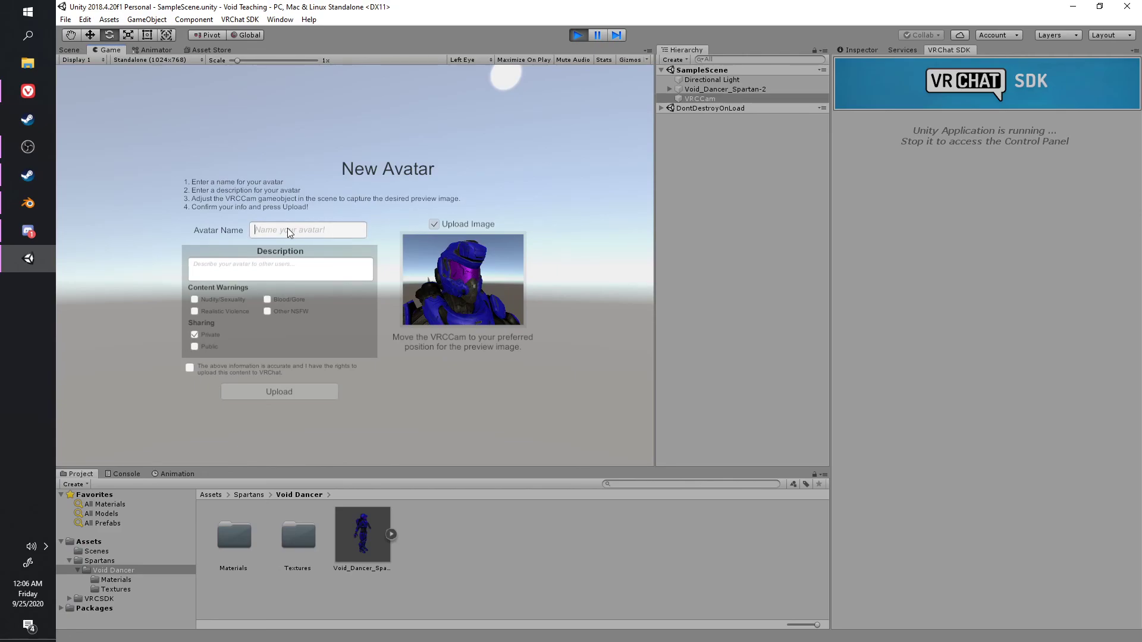
{"action": "type", "text": "Void Dancer Tester"}
{"action": "key", "text": "BackSpace"}
{"action": "left_click", "coordinate": [293, 272]}
{"action": "left_click", "coordinate": [232, 369]}
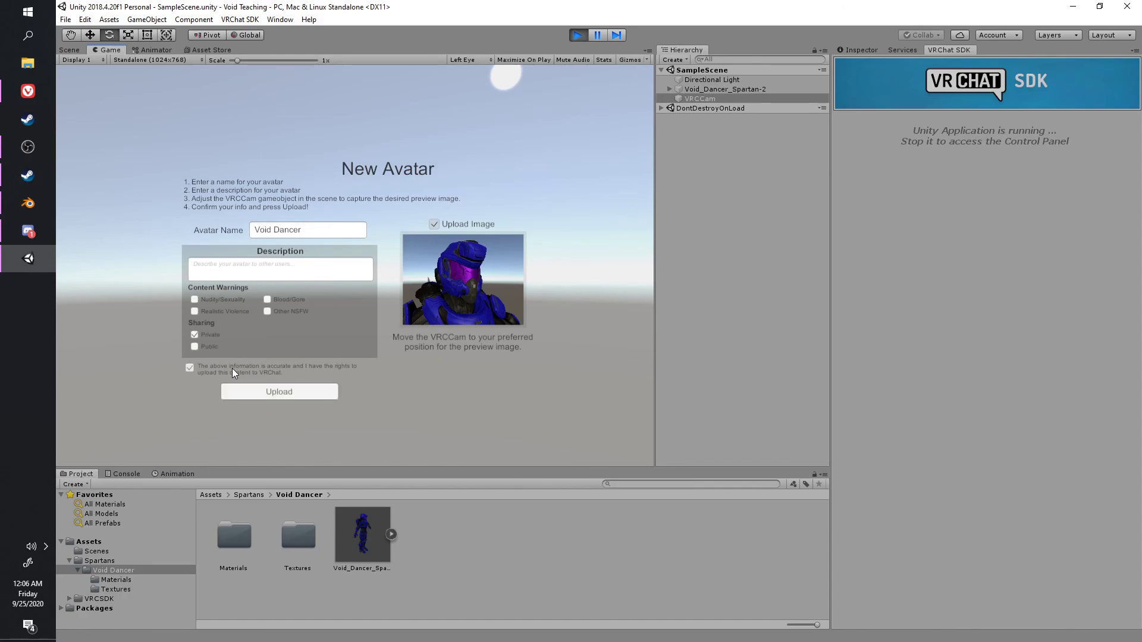
{"action": "left_click", "coordinate": [261, 388]}
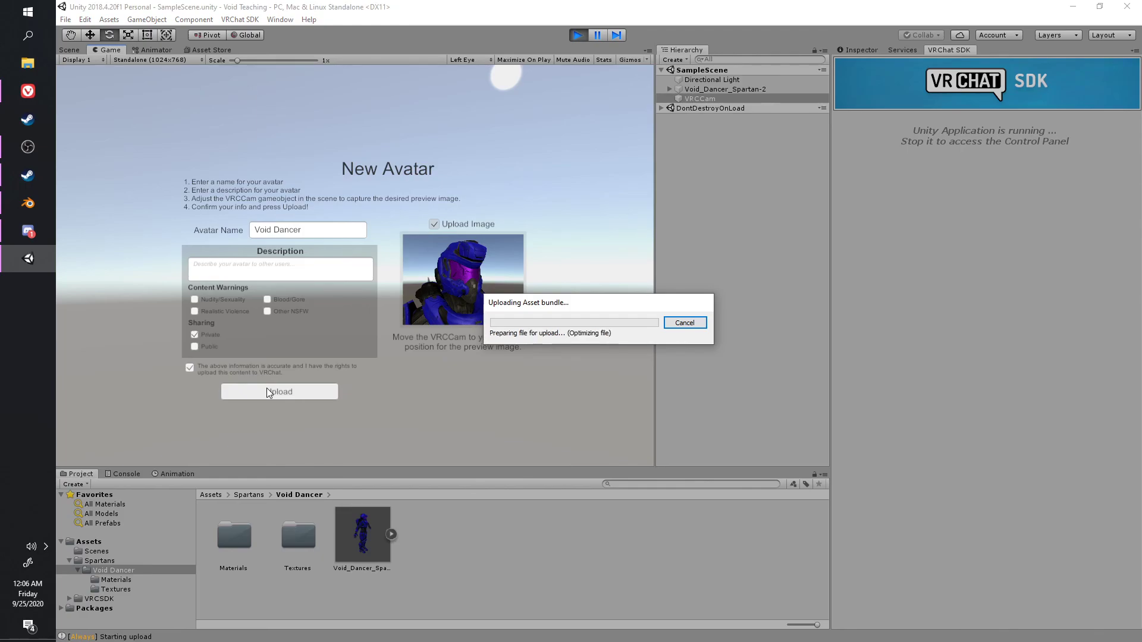